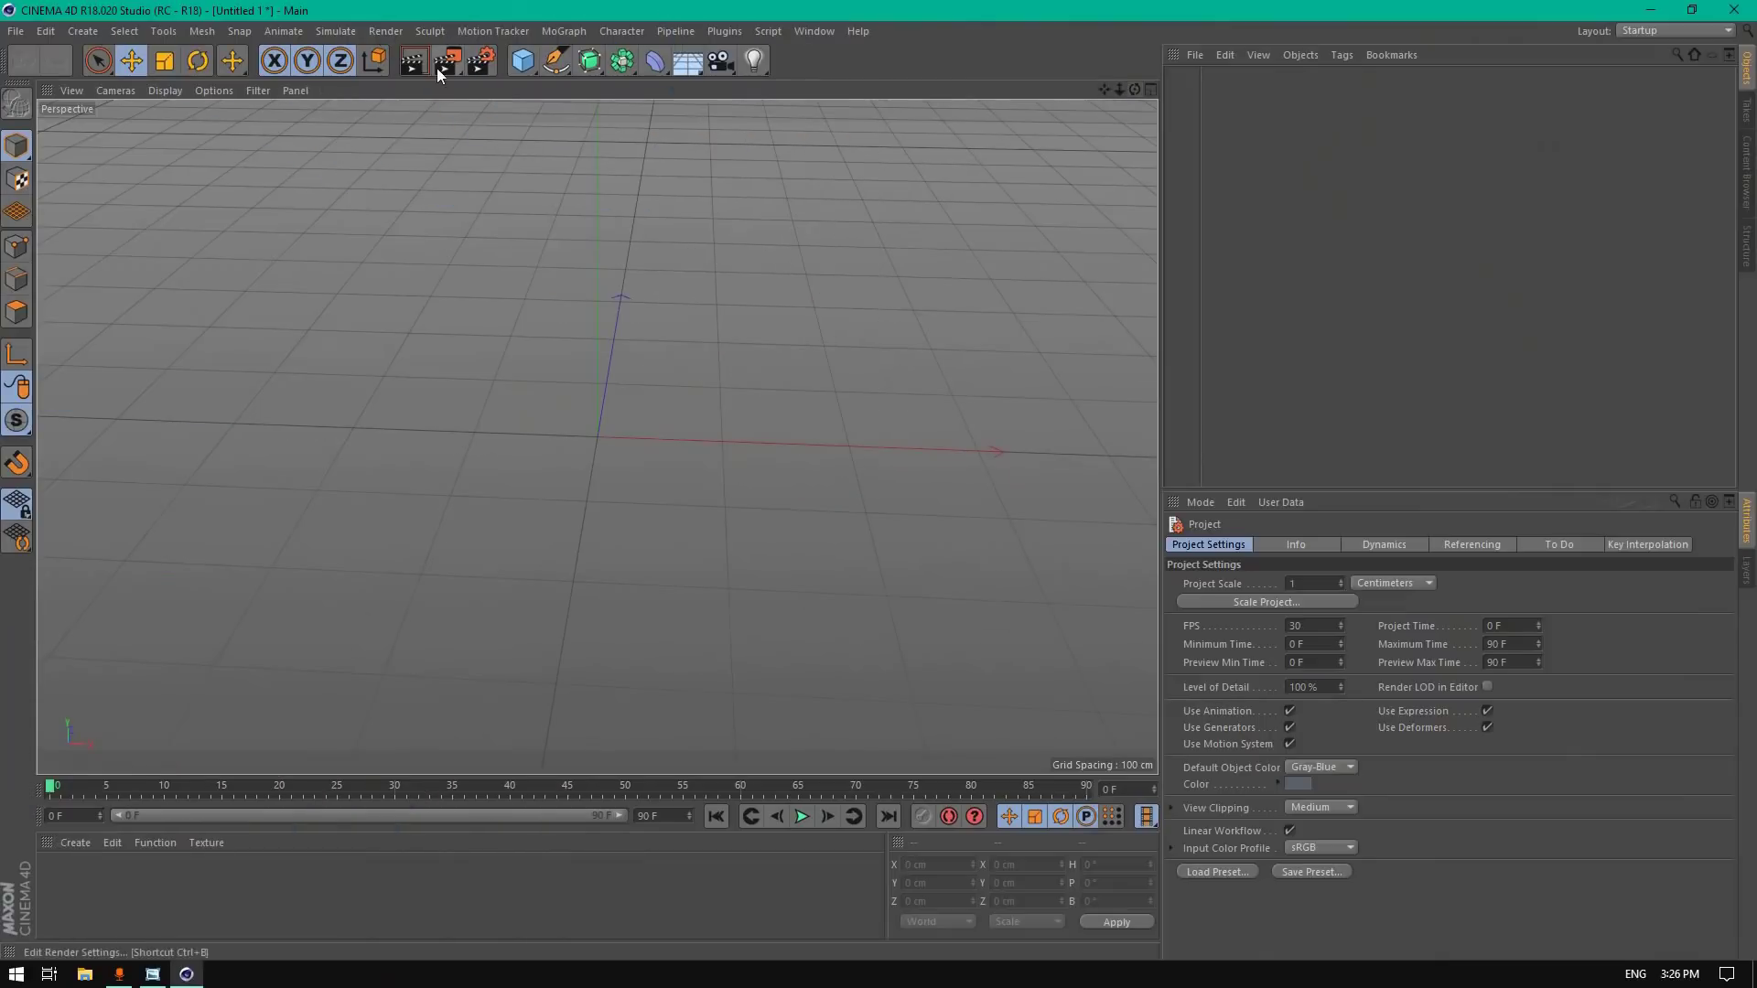
Step: Add a sphere to the scene and set its segments to 64
left_click(526, 68)
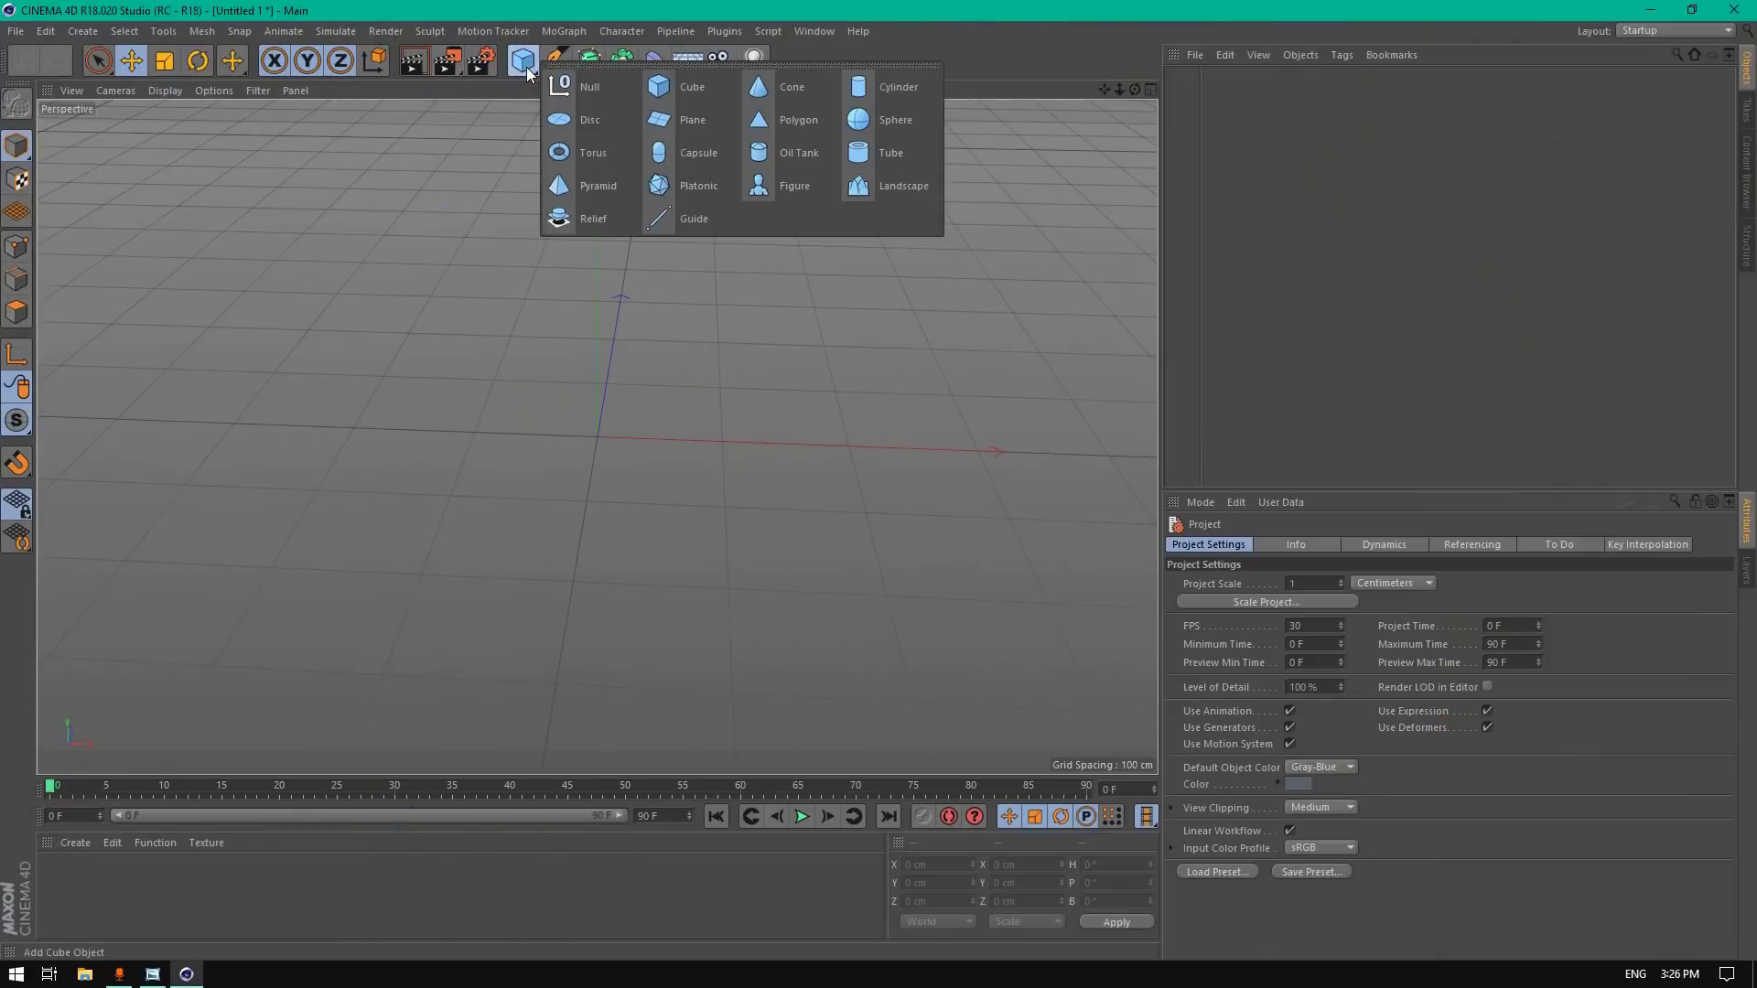
left_click(862, 126)
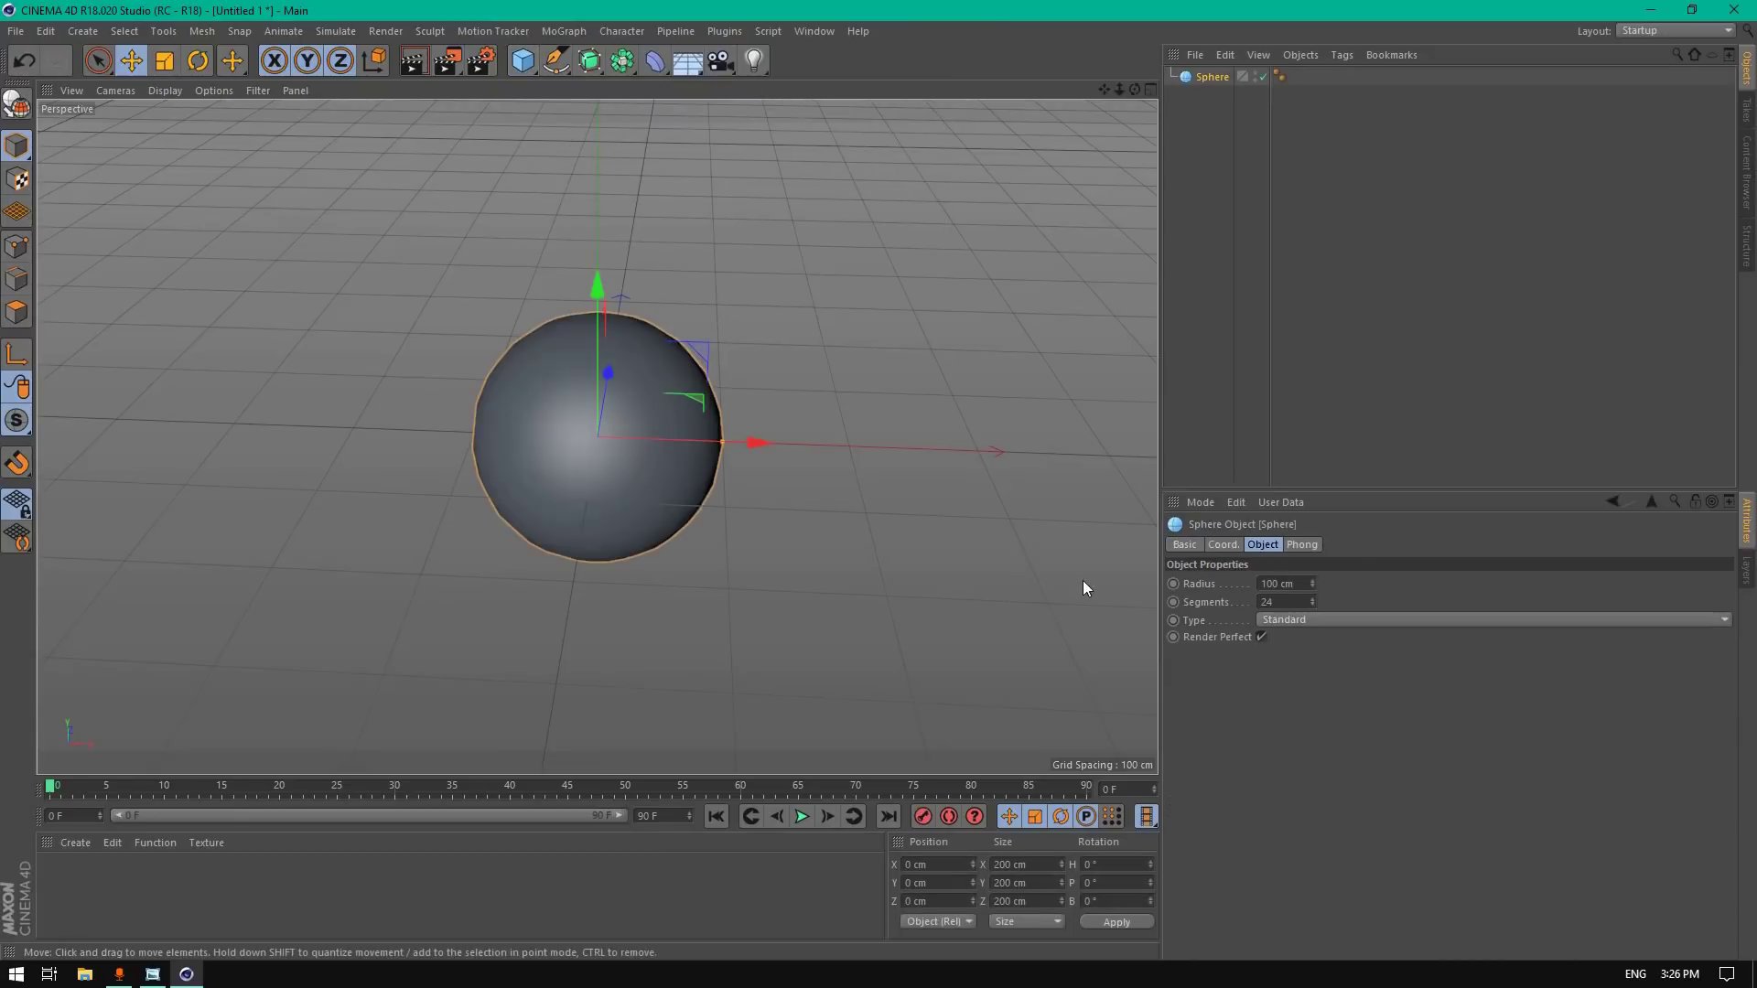
double_click(1266, 602)
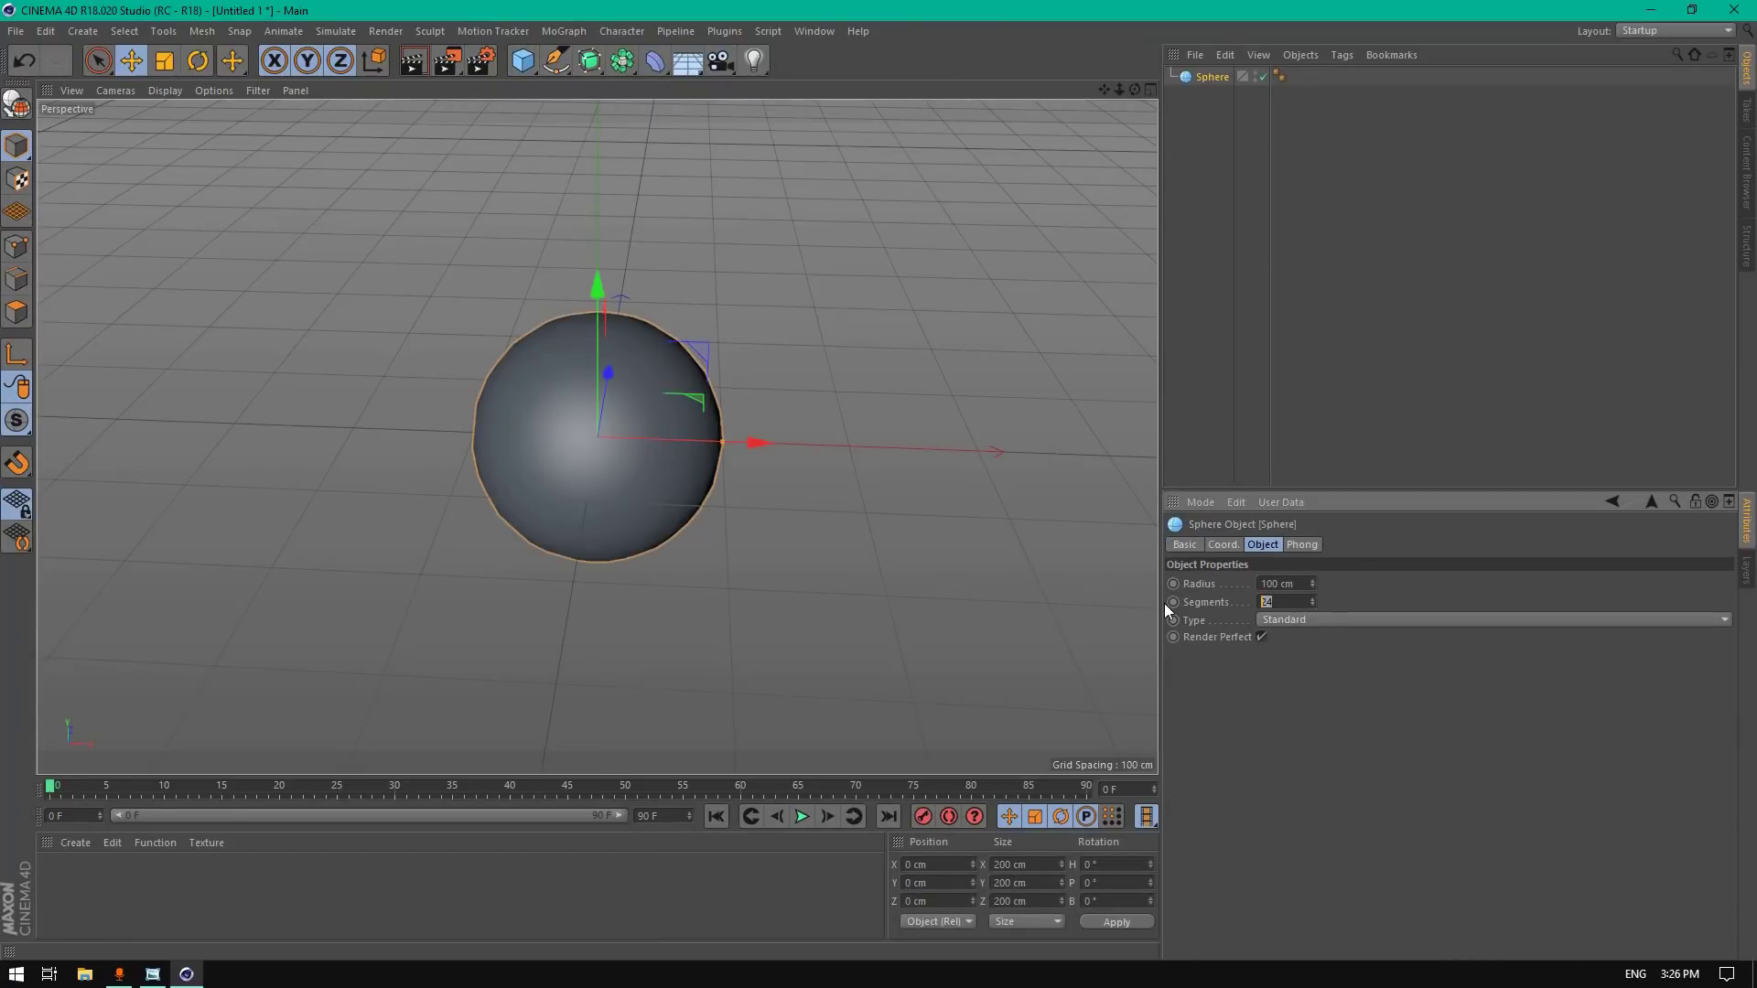
type("64")
key("Return")
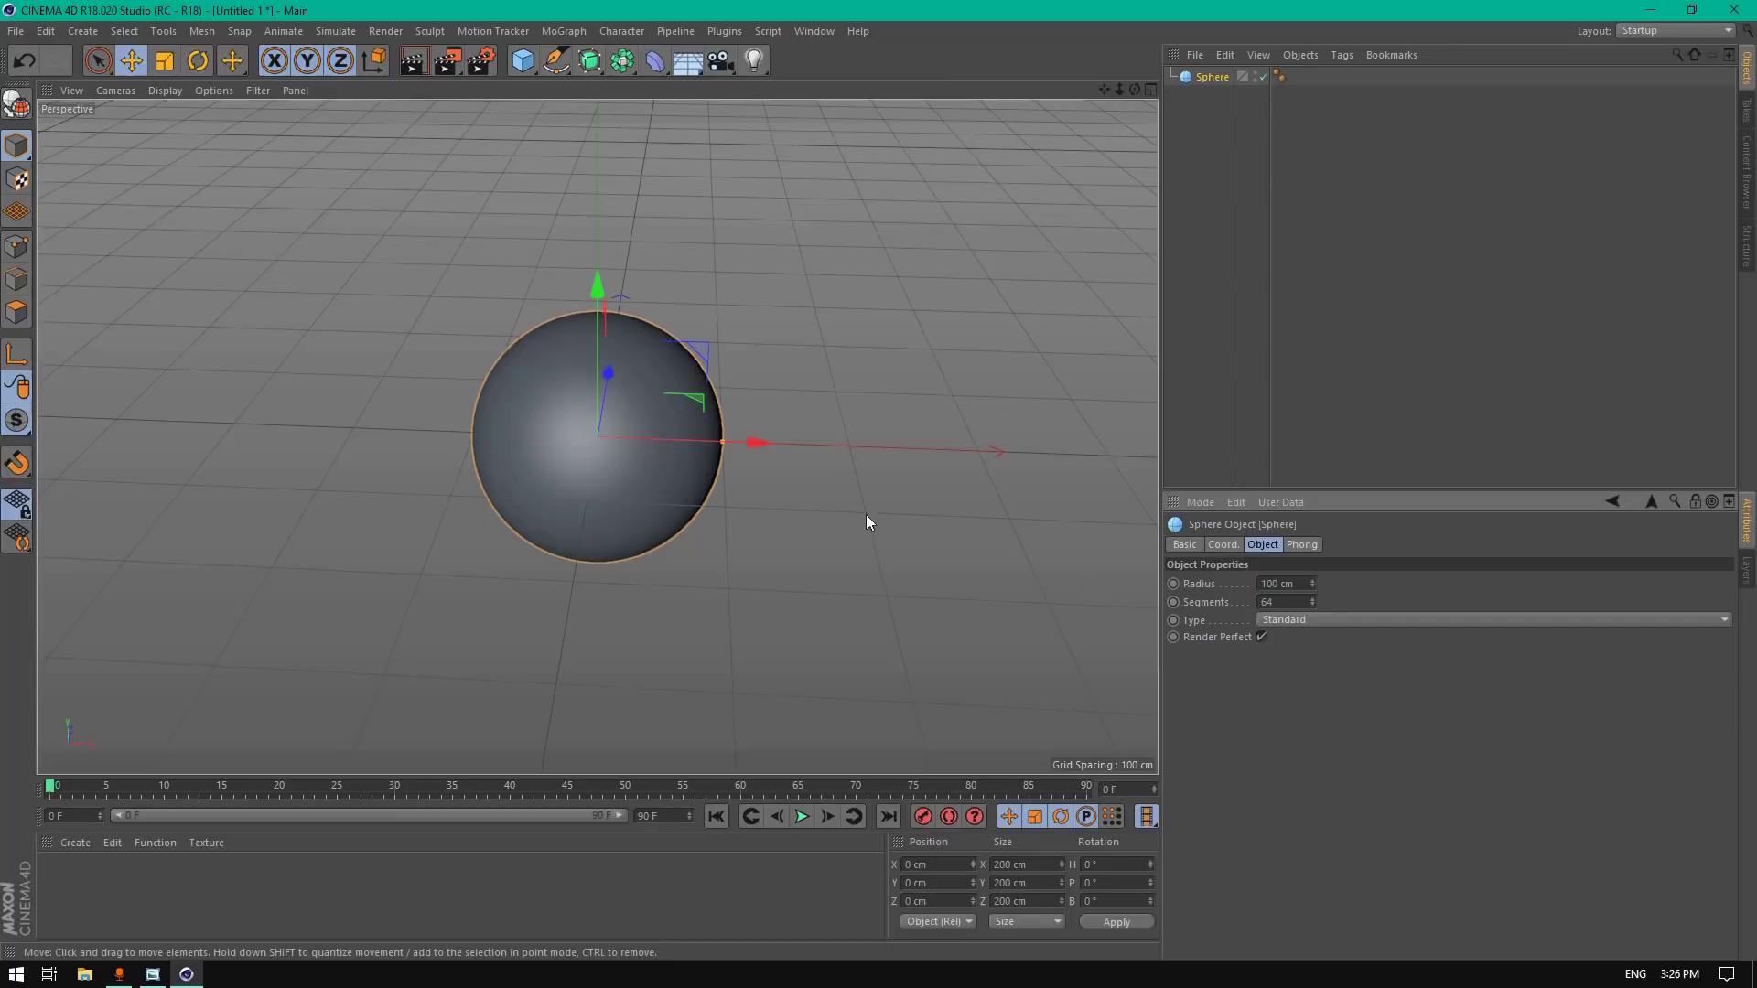
Step: Set the viewport display to Gouraud Shading (Lines)
scroll(494, 407, "up", 1)
left_click(164, 90)
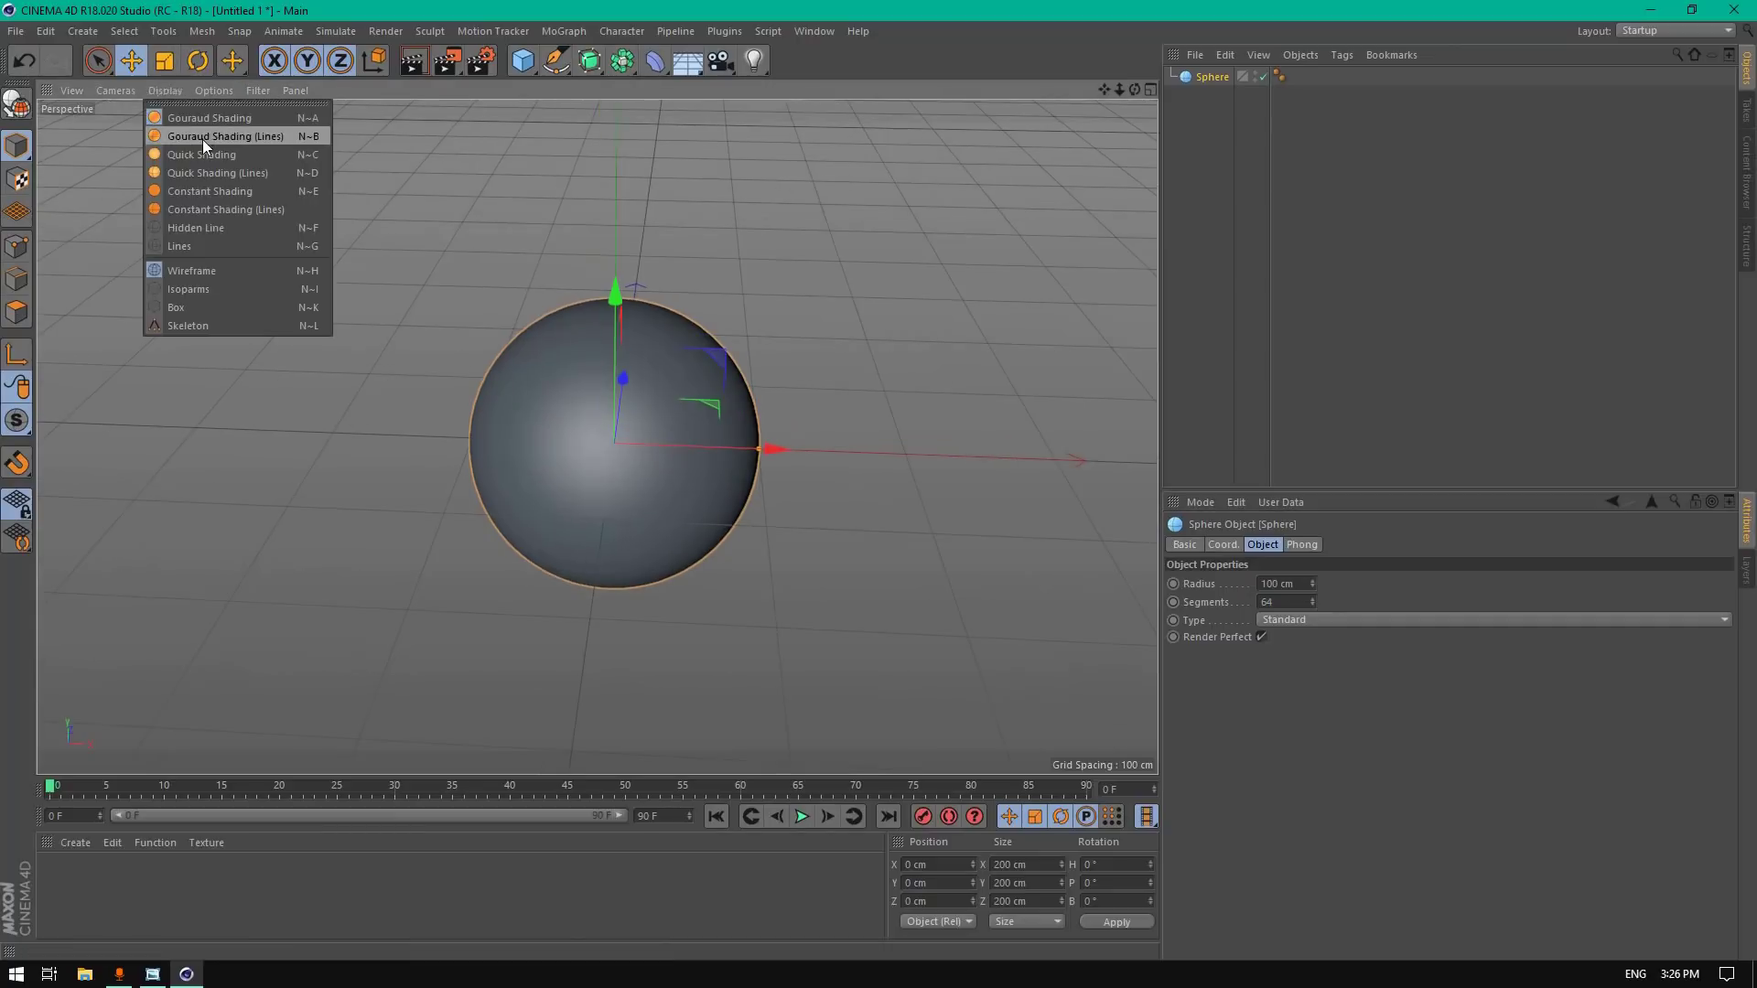
left_click(202, 137)
scroll(649, 447, "up", 1)
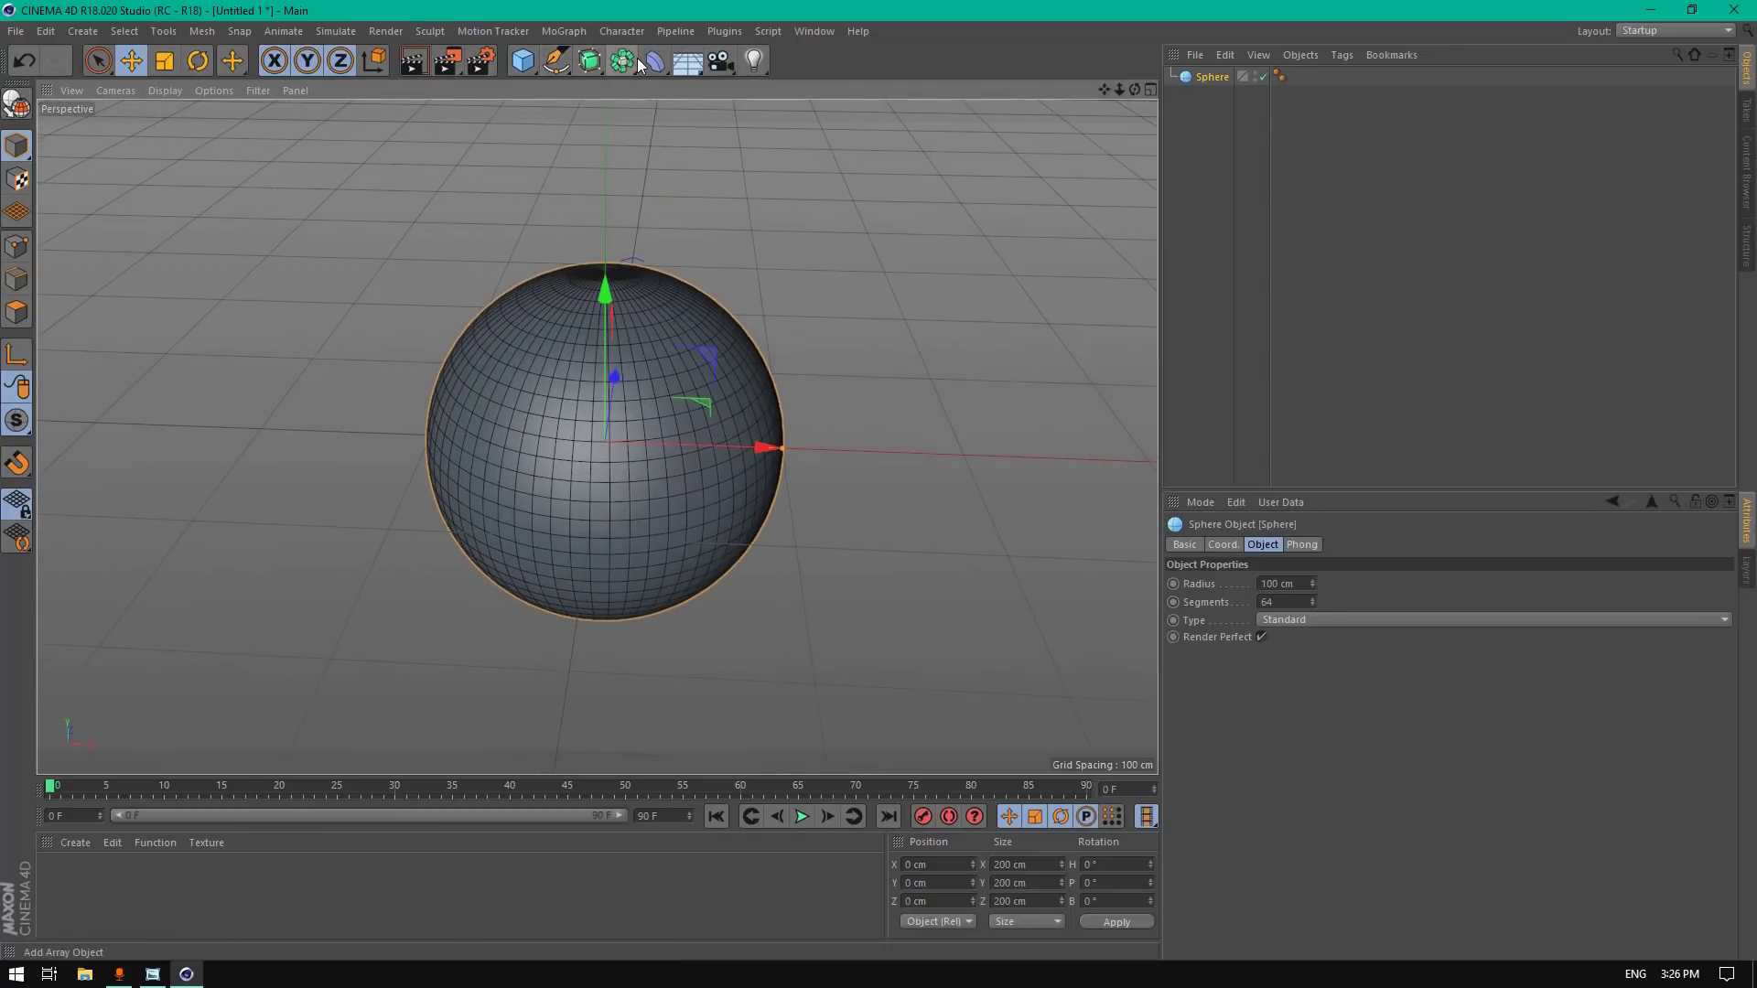
Step: Add a Formula deformer, set its effect to Cylindrical, and make it a child of the sphere
left_click(653, 64)
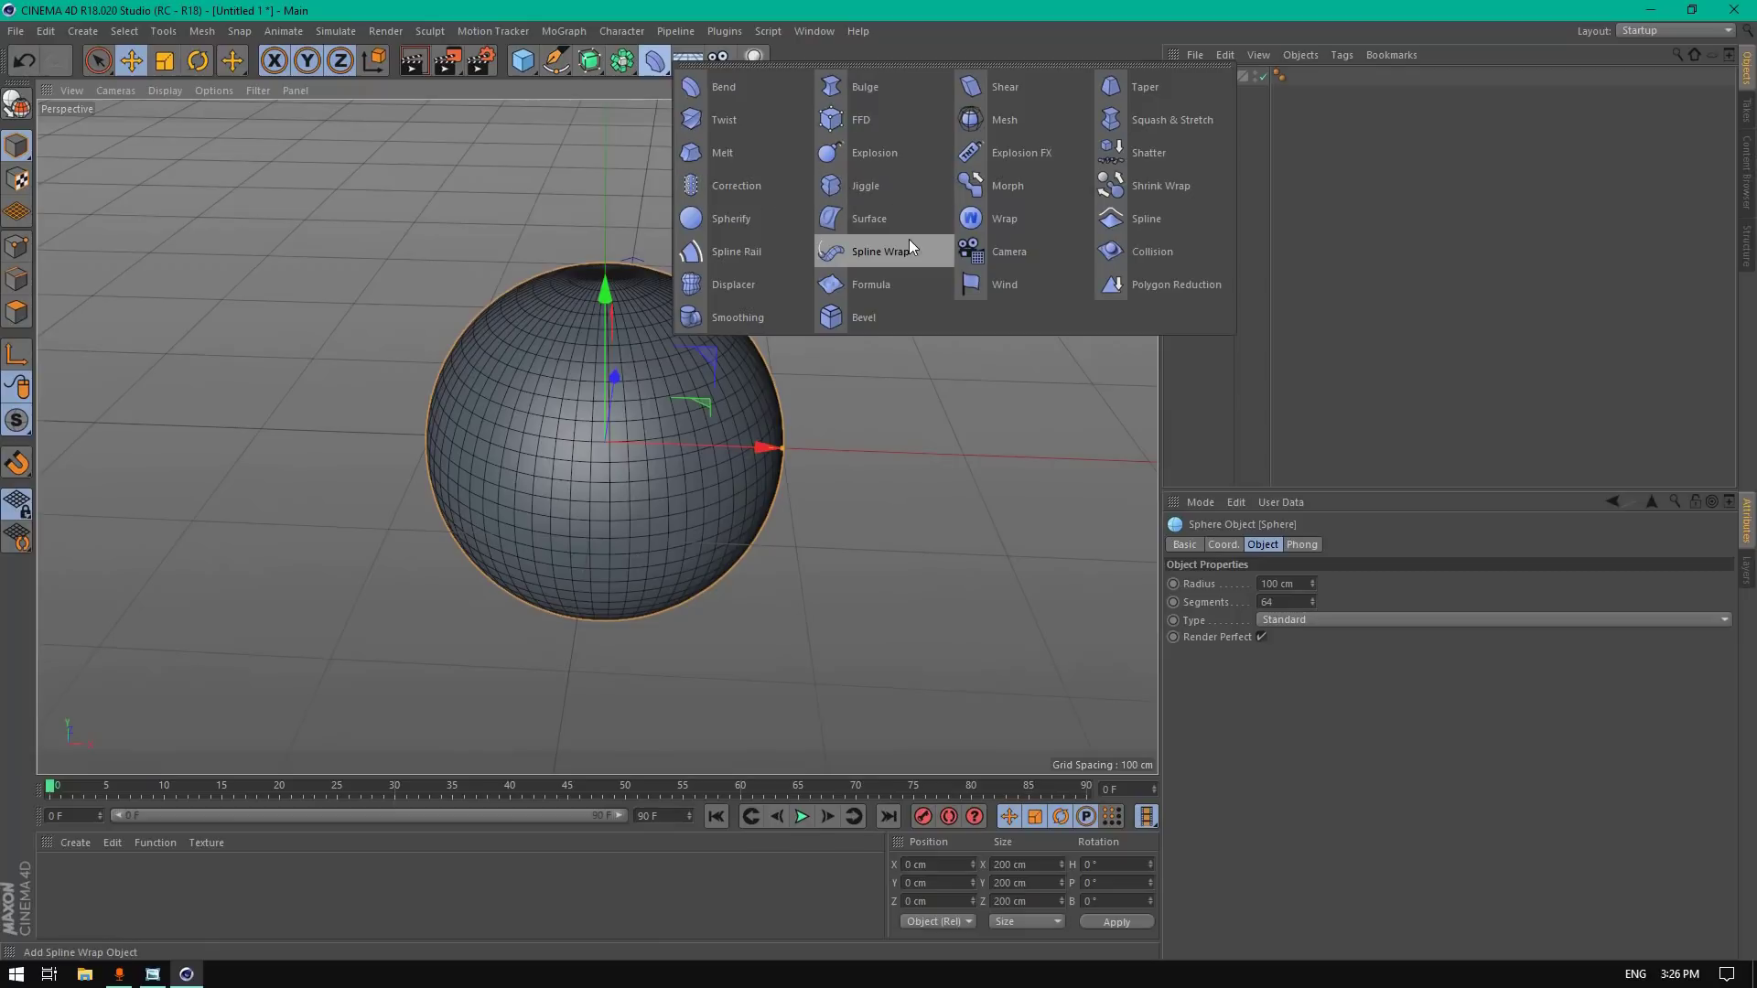
left_click(879, 286)
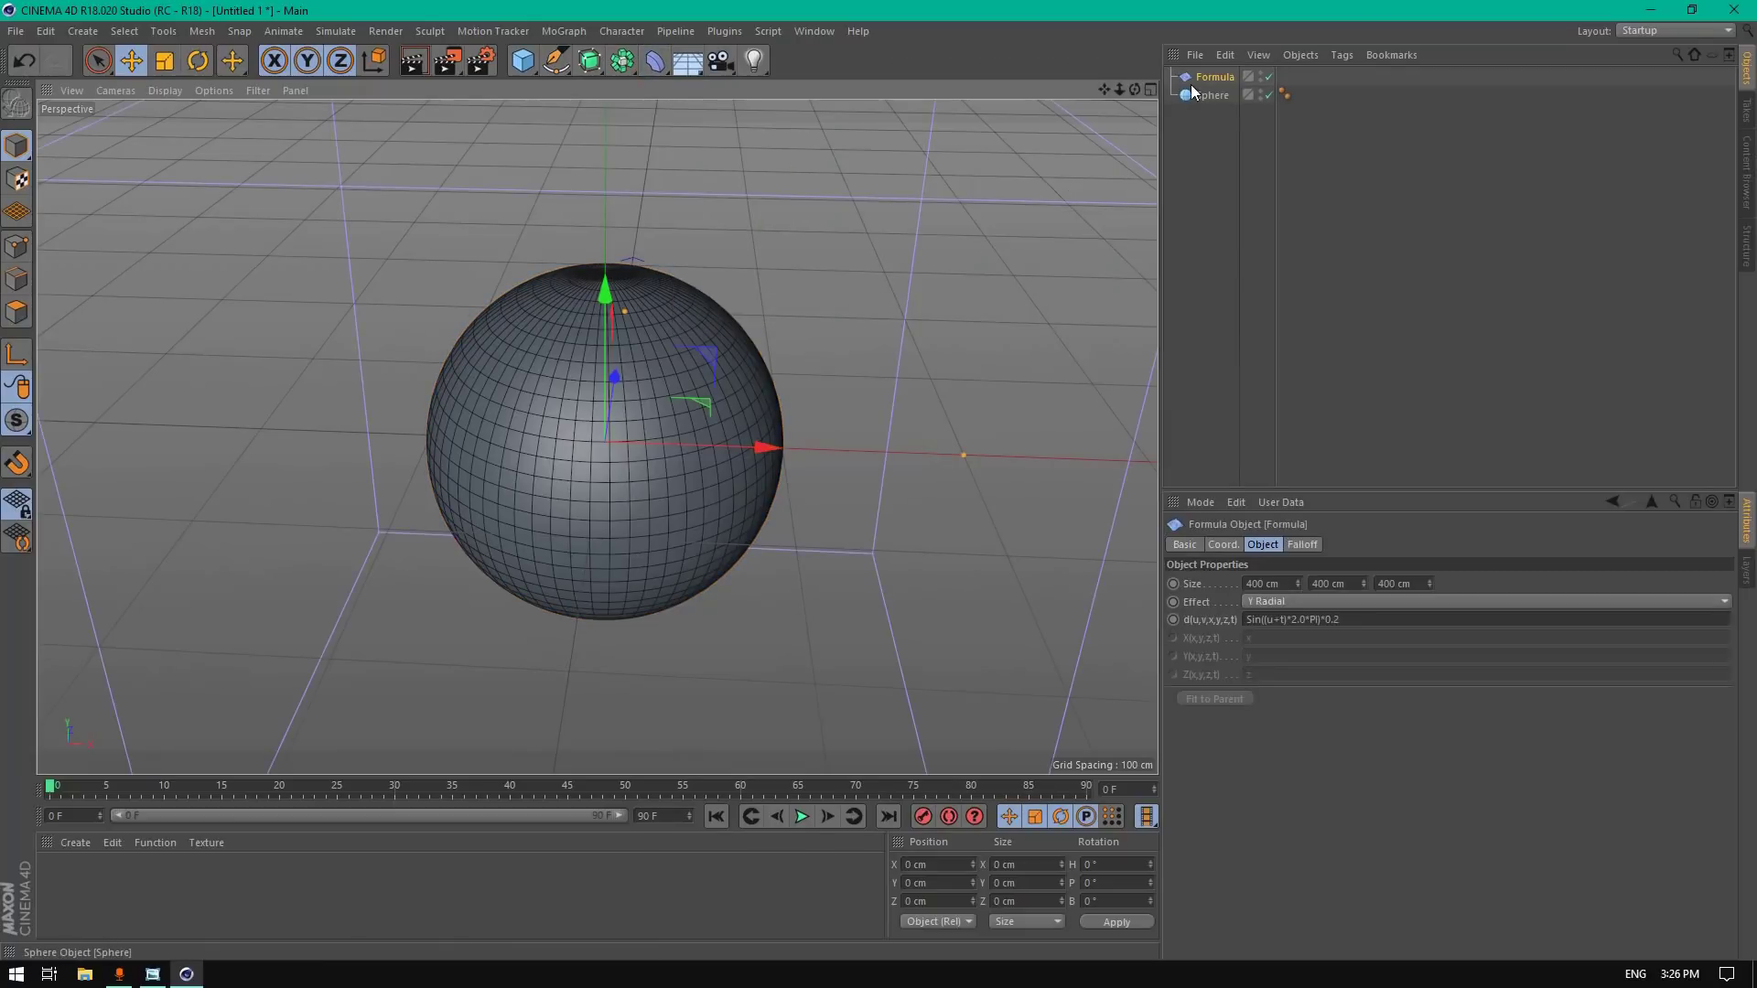
left_click(1293, 599)
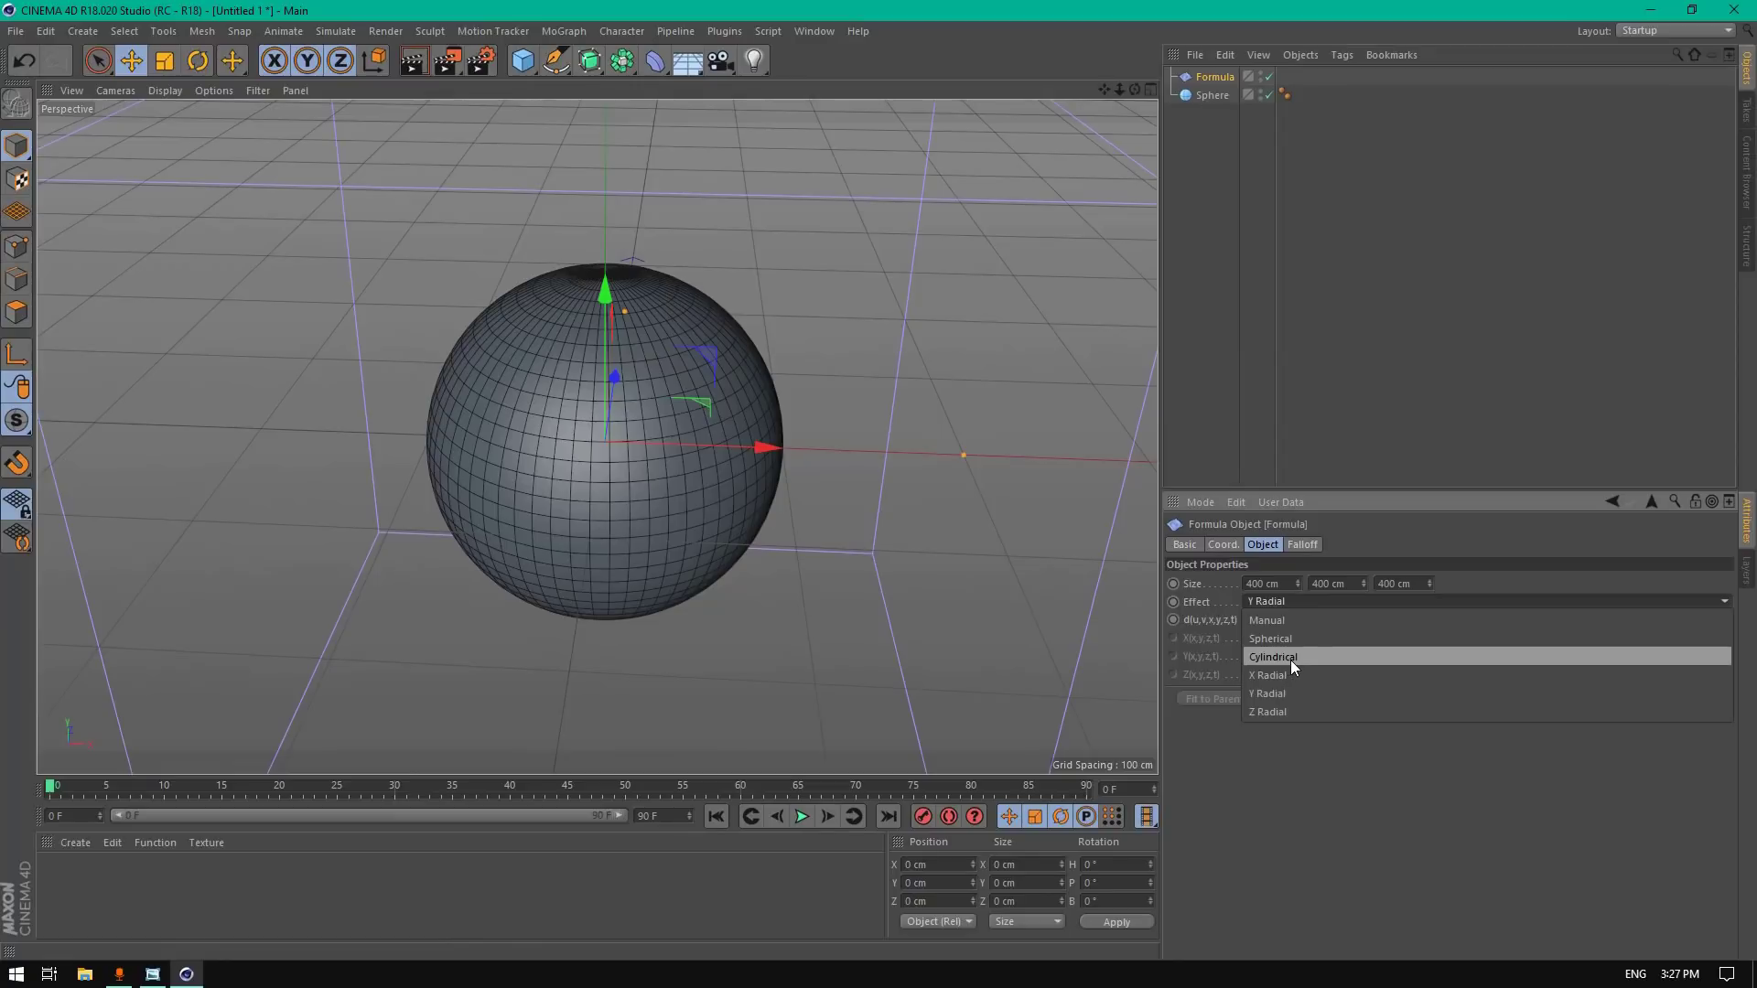
left_click(1290, 661)
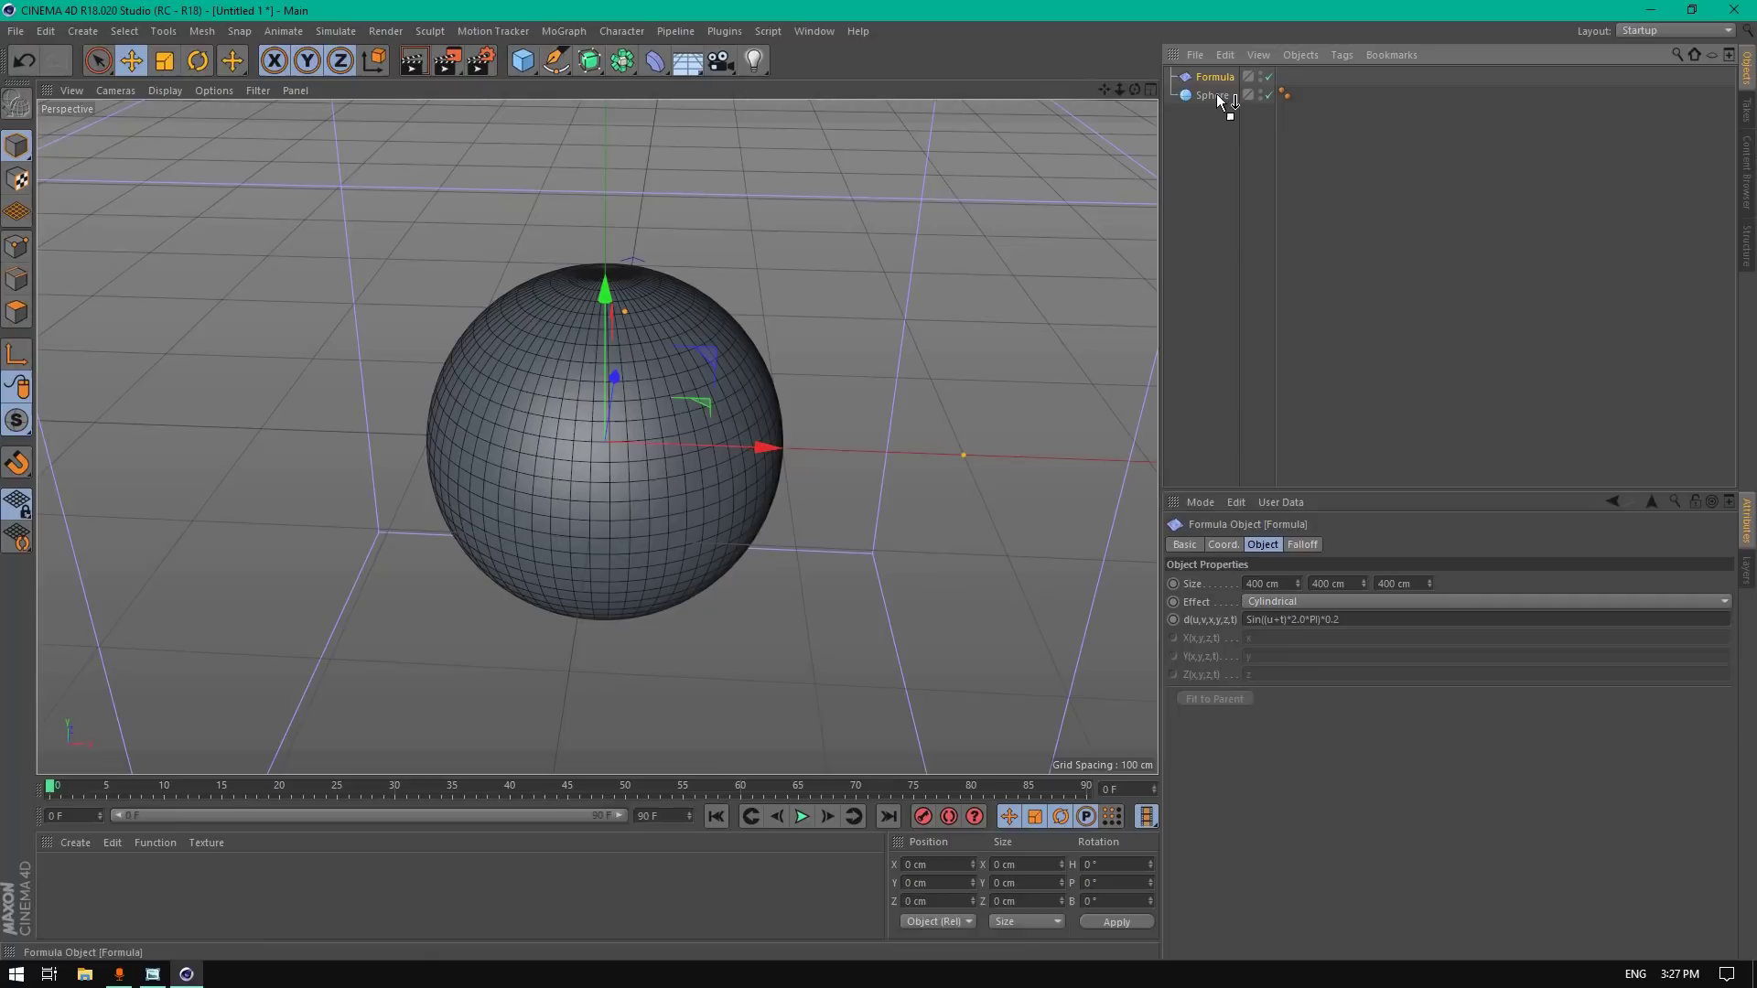
left_click_drag(1217, 94, 1089, 81)
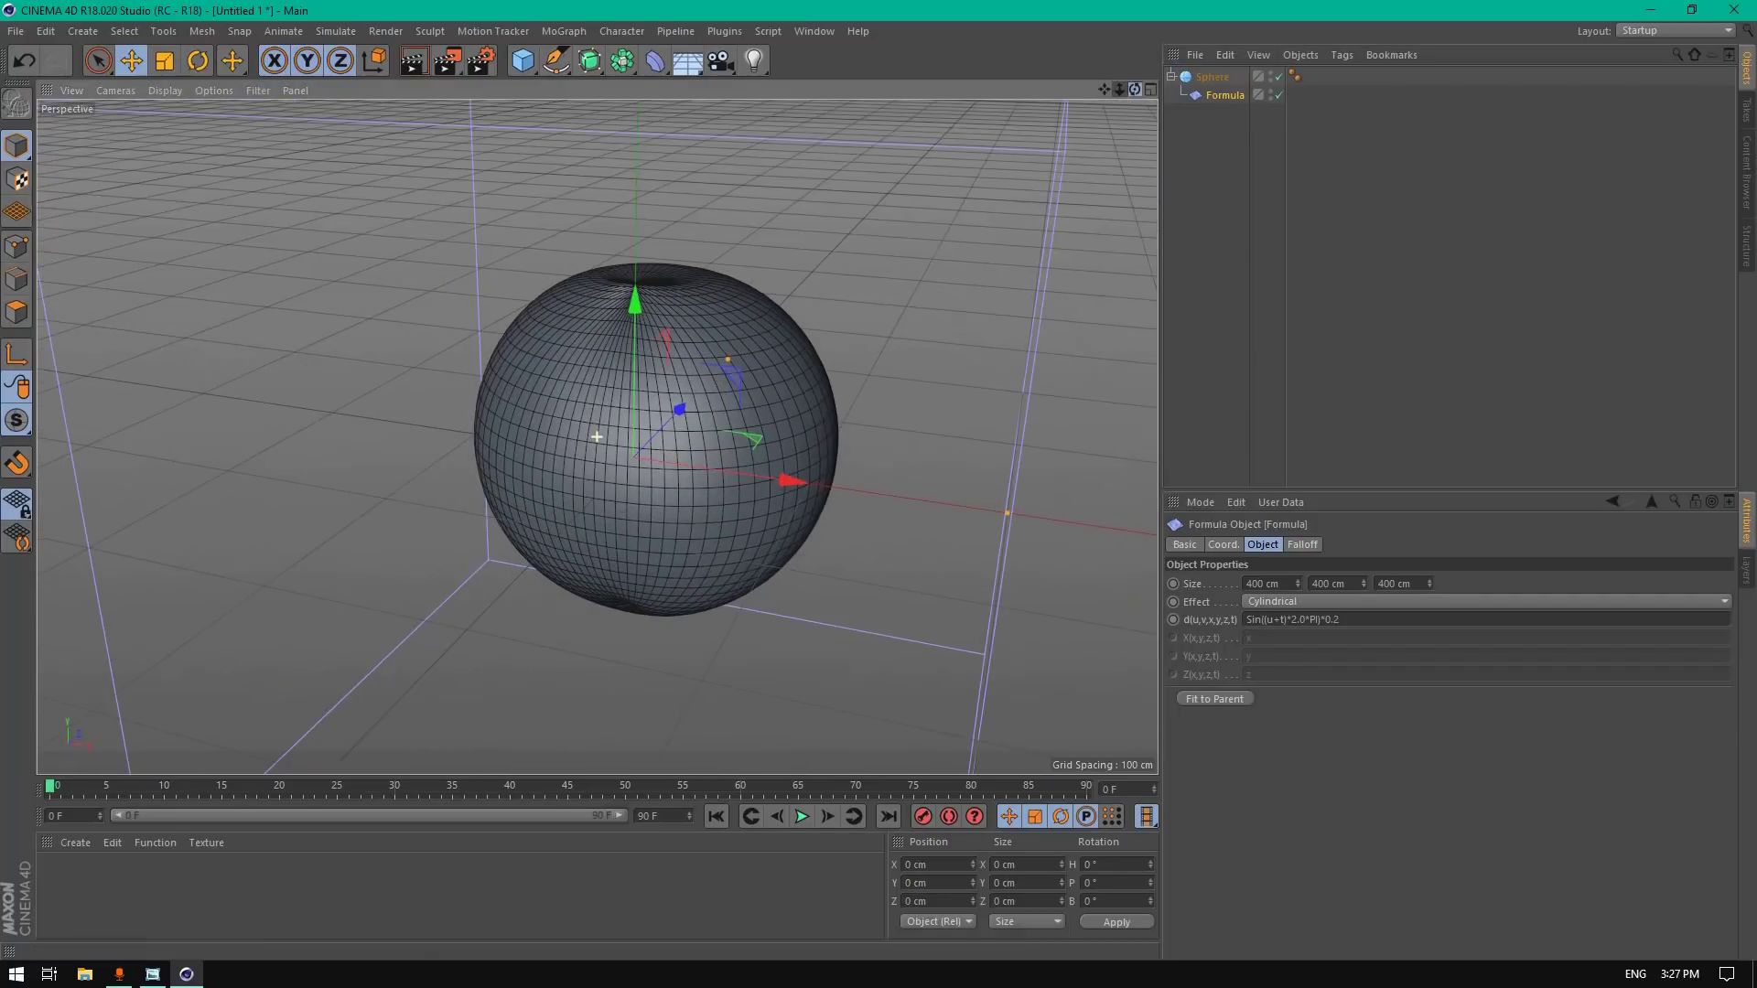
Step: Set the Formula deformer's effect to Spherical and the multiplier before PI in its formula to 1.0
left_click(1311, 600)
left_click(1307, 629)
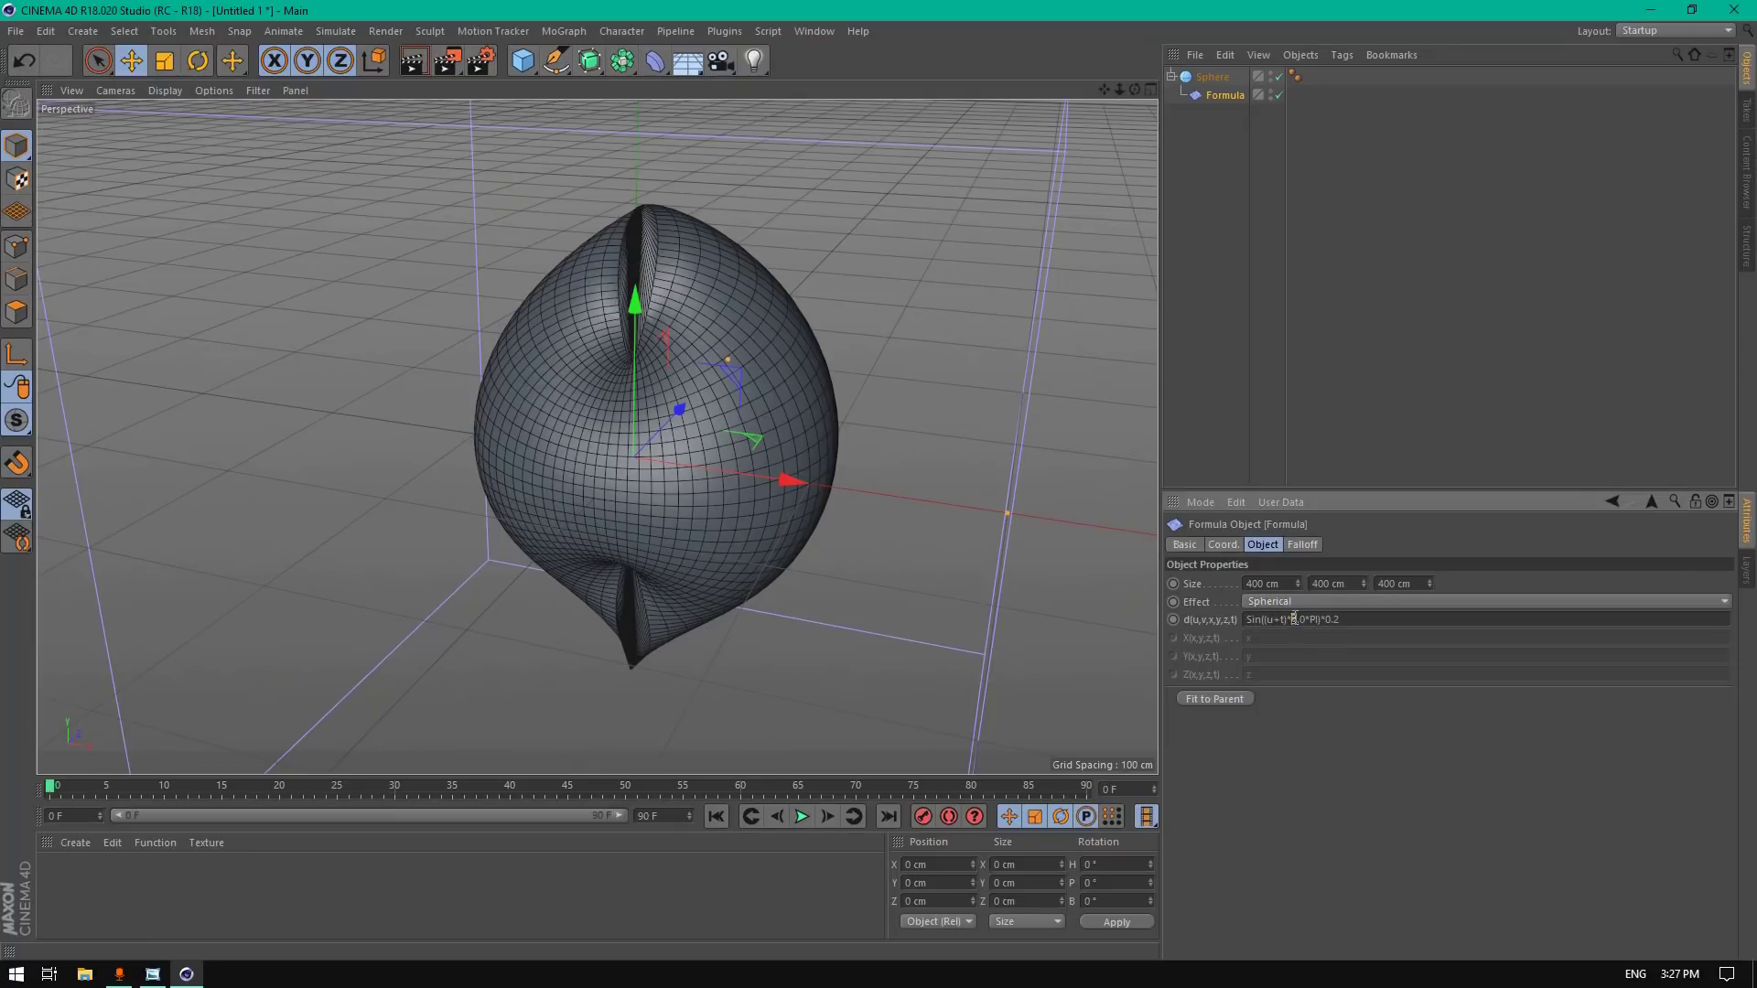
type("1")
key("Return")
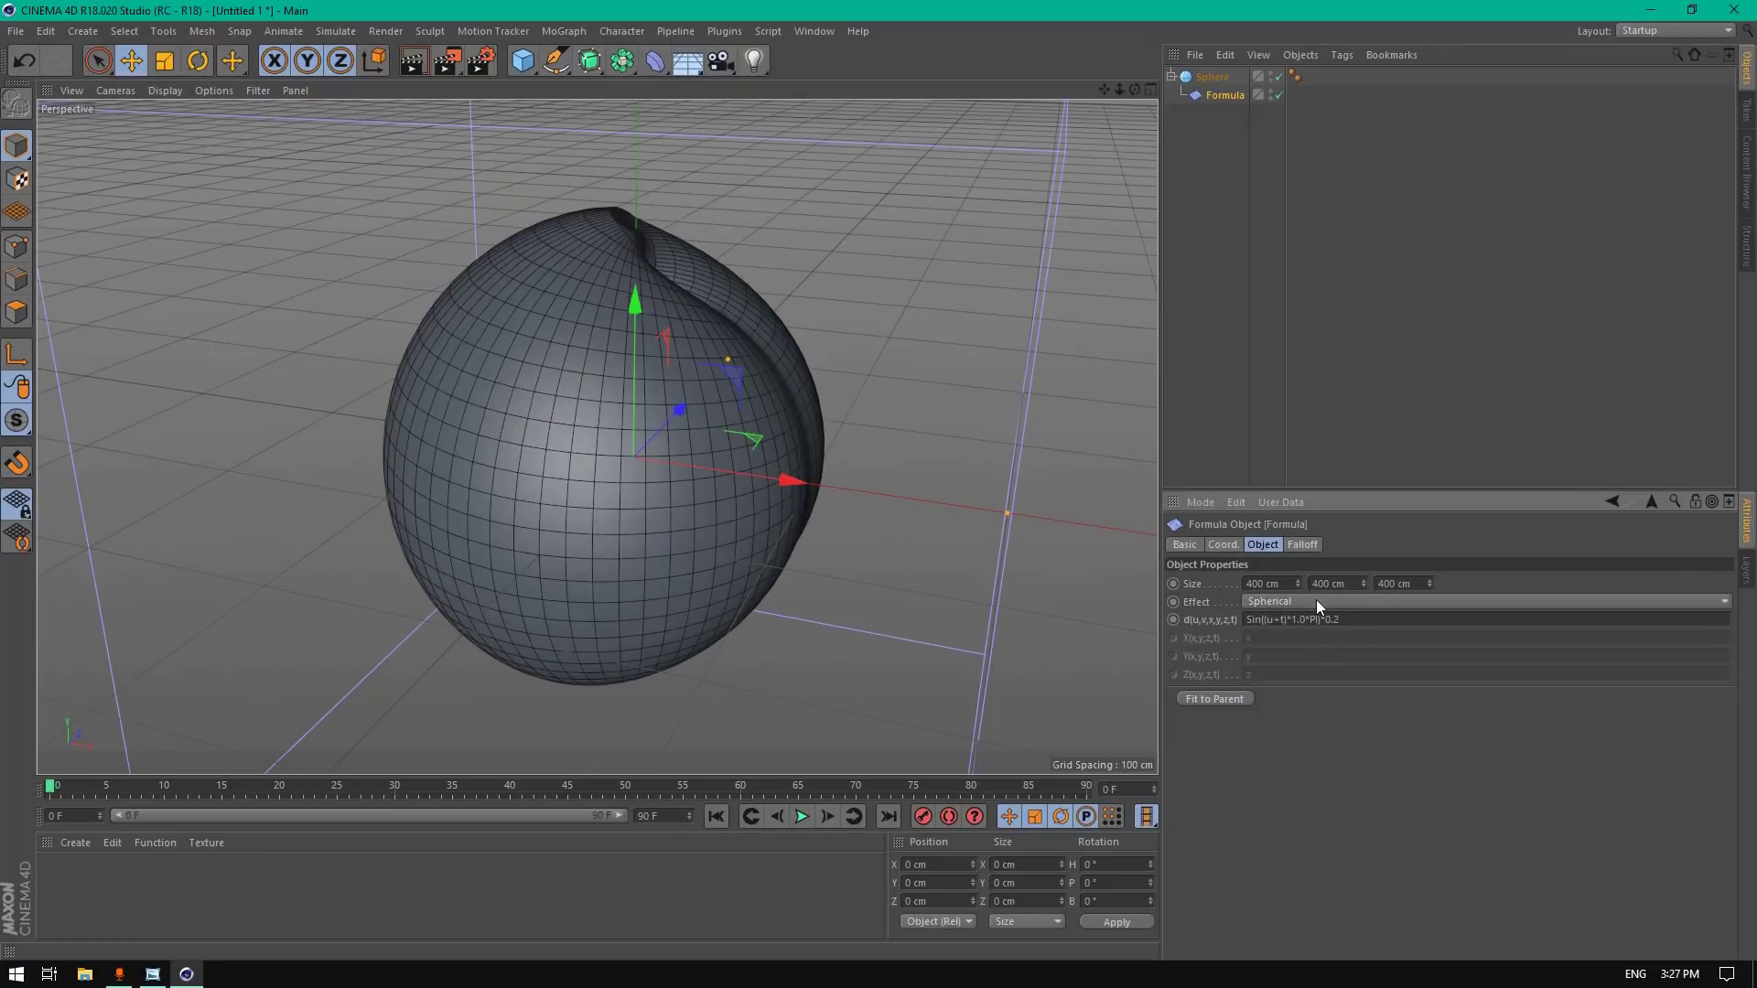
double_click(1337, 619)
key("Return")
mouse_move(1137, 89)
left_mouse_down()
mouse_move(1052, 90)
mouse_move(1127, 92)
mouse_move(1111, 90)
left_mouse_up()
Step: Convert the deformed sphere with Current State to Object and delete the original sphere with its deformer
right_click(1208, 78)
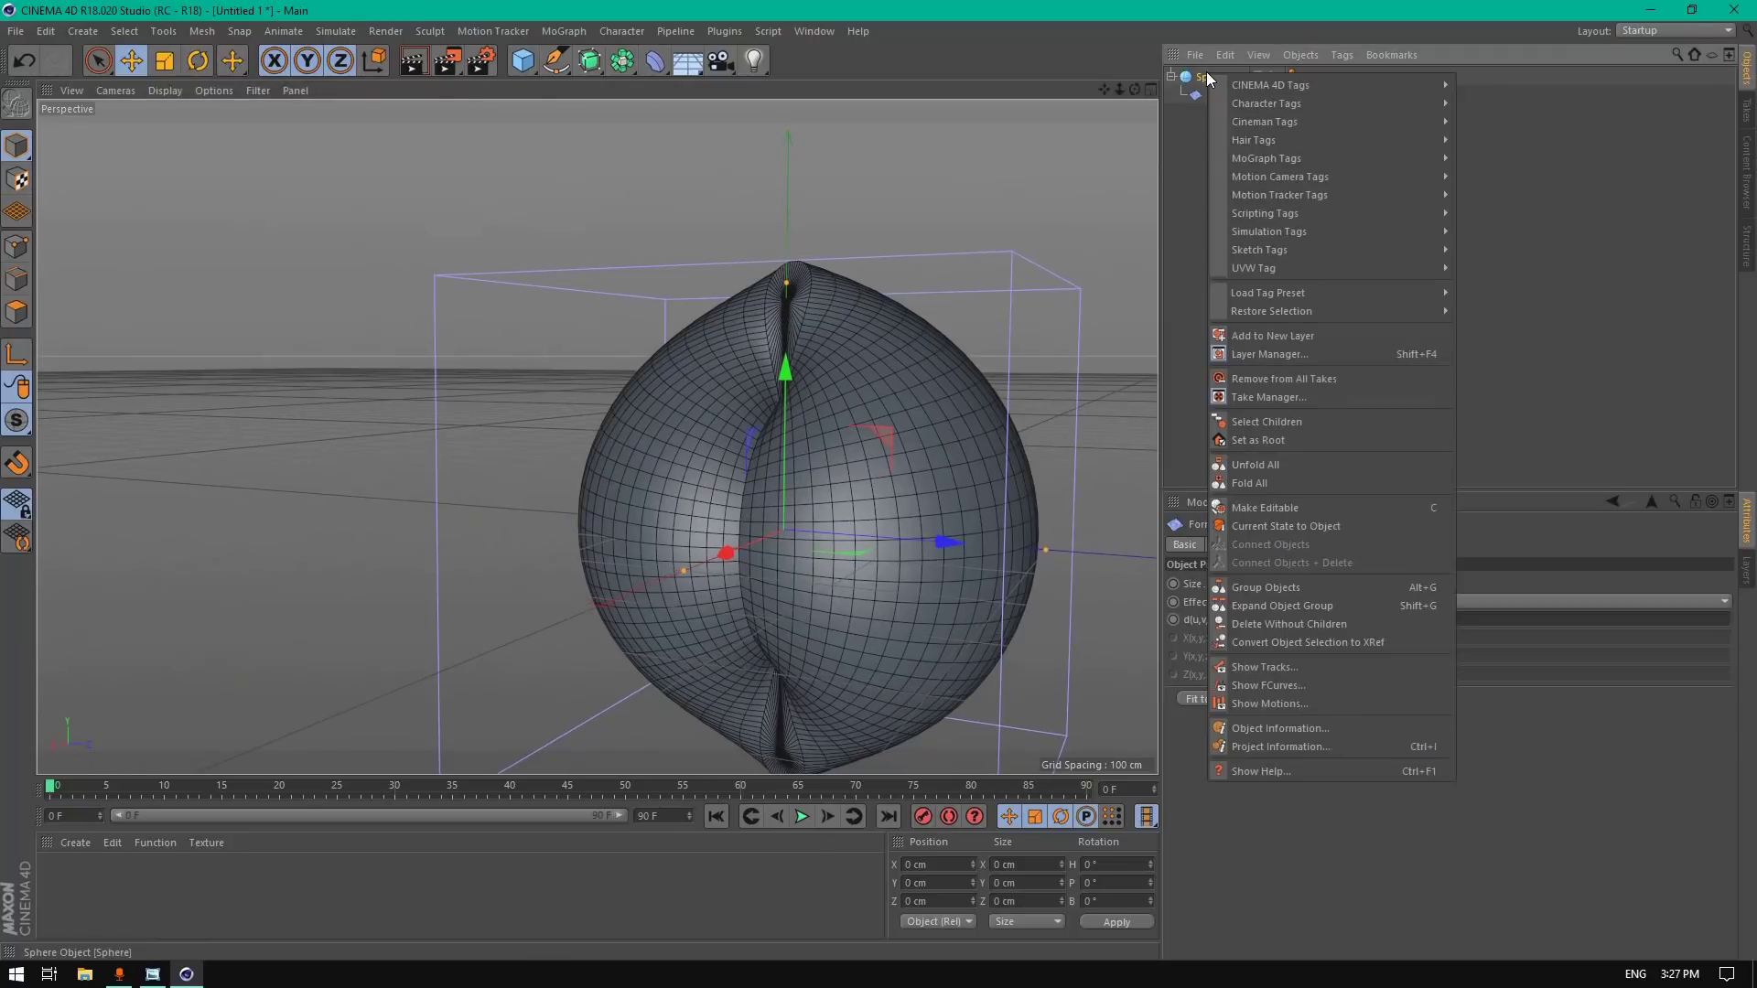
left_click(1340, 529)
key("Delete")
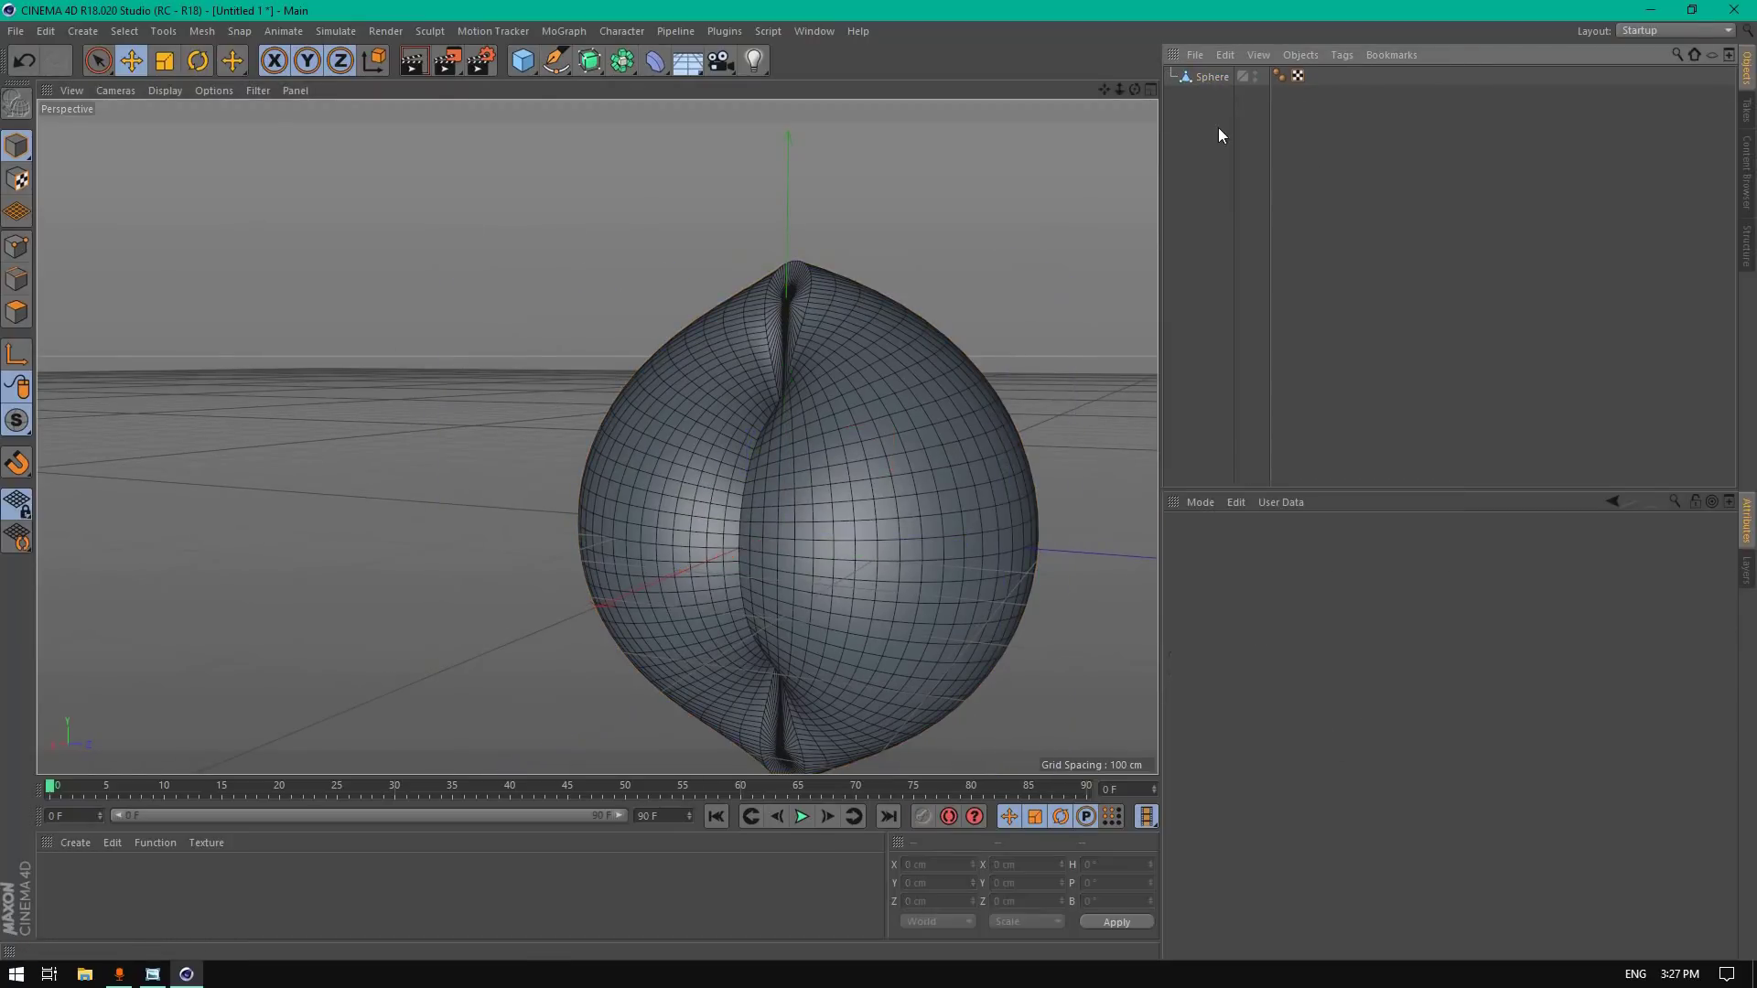
Step: Rotate the converted sphere object 90° in bank so that it lies on its side
left_click_drag(1129, 94, 1161, 52)
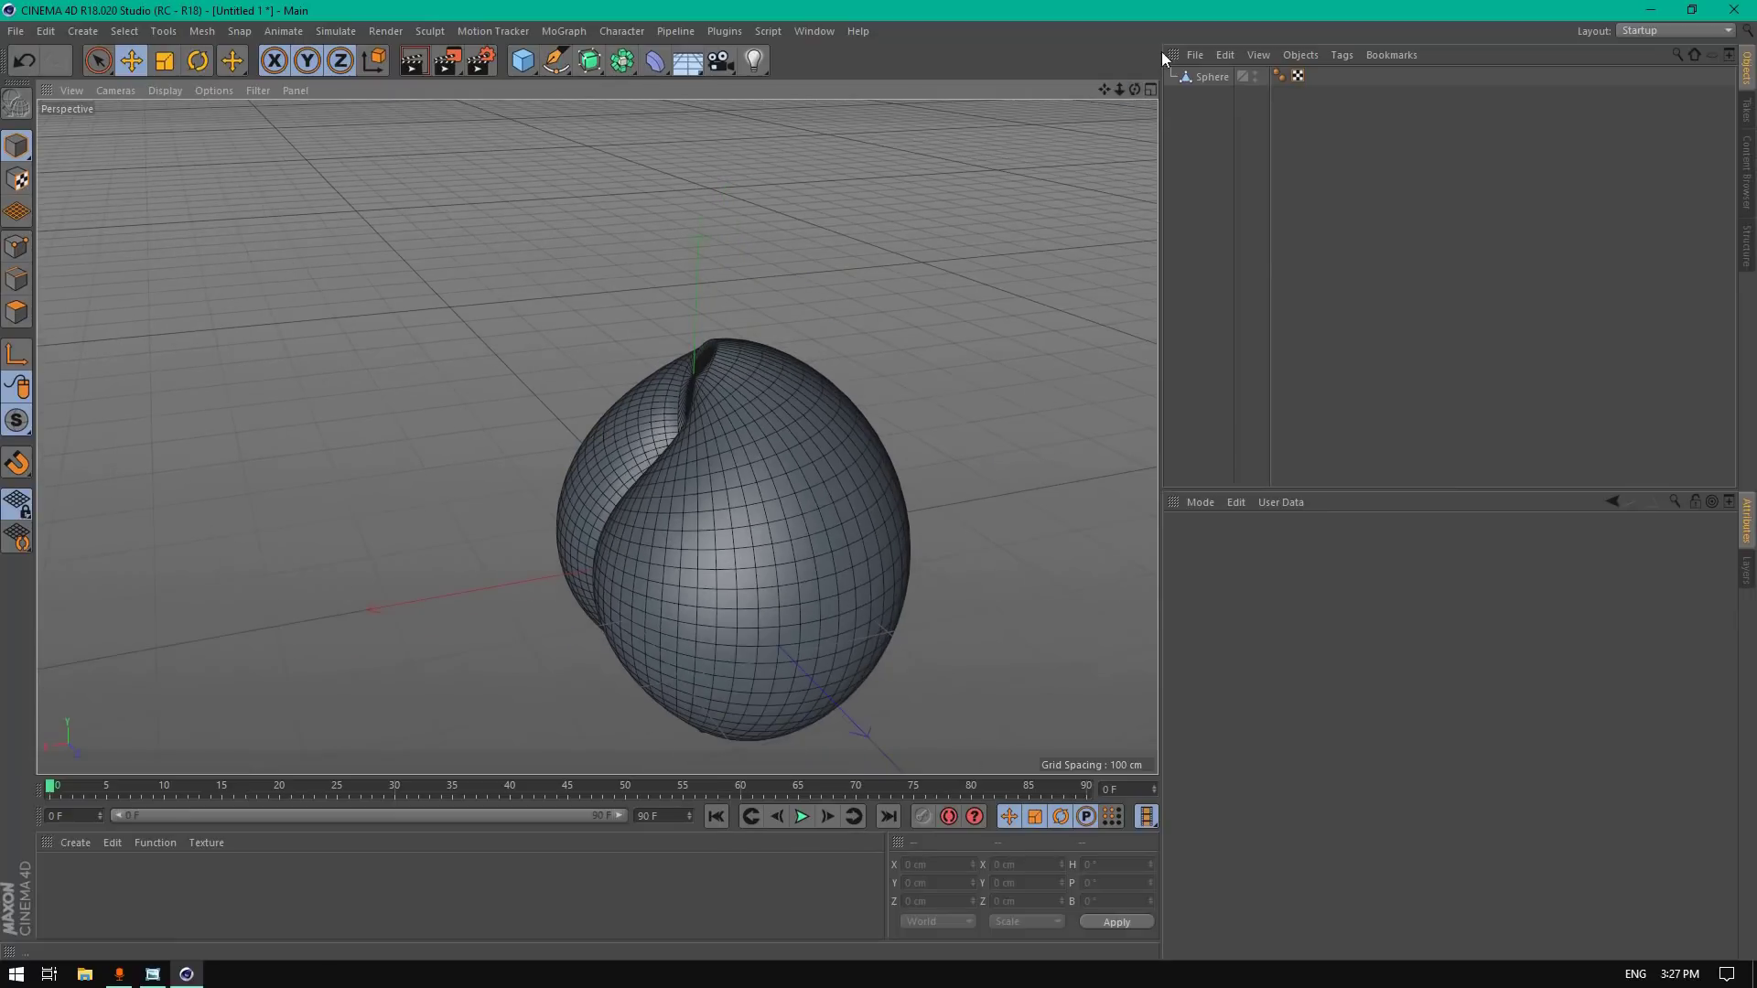
left_click(1224, 78)
left_click(197, 60)
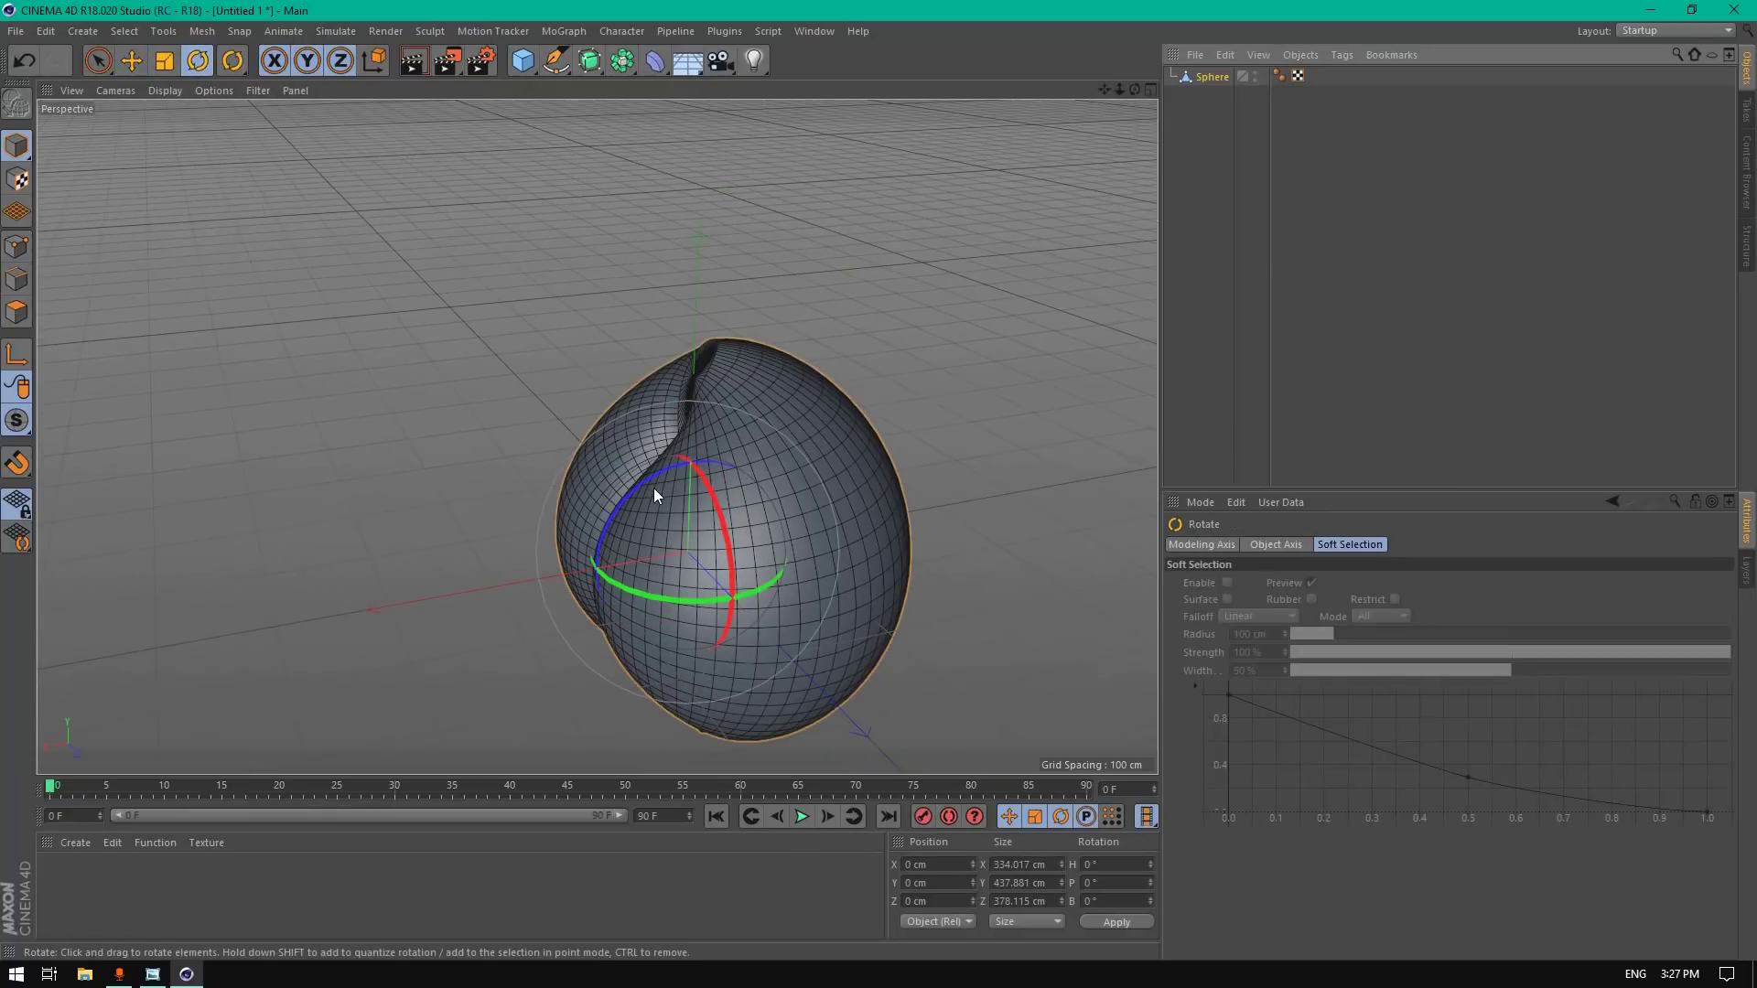
left_click_drag(653, 477, 556, 628)
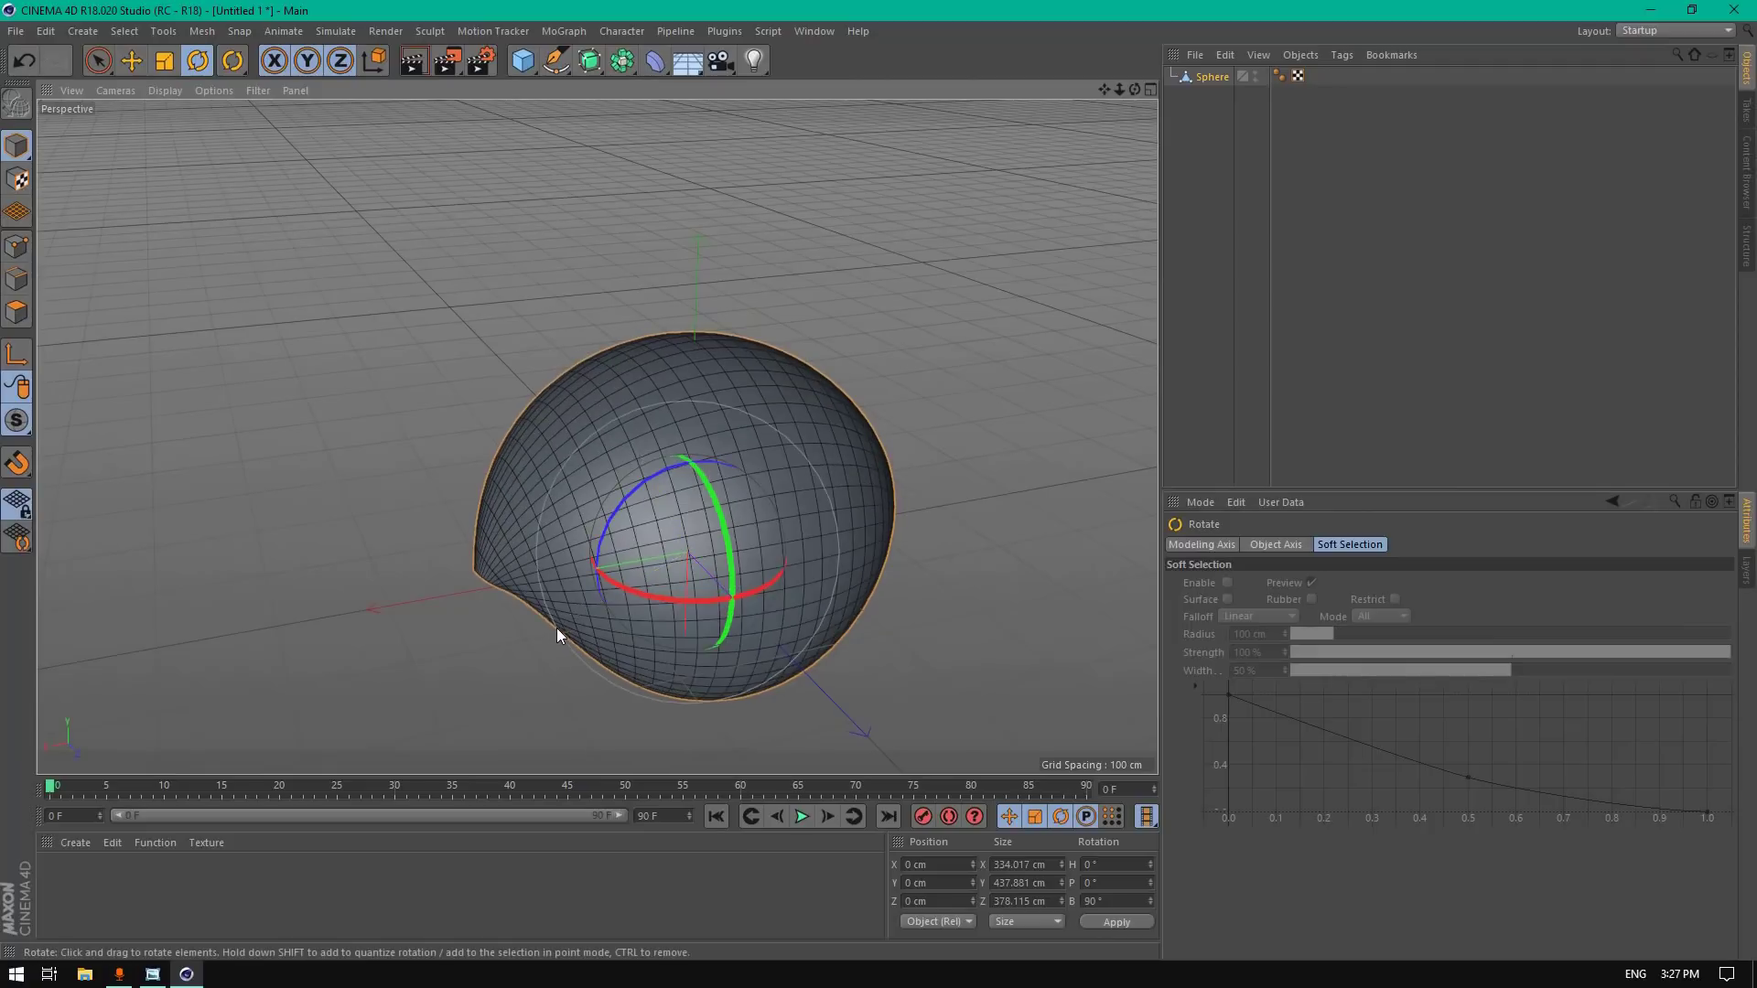
Step: Loop-select the polygon rings around one pinched end of the sphere, from its tip outward
left_click_drag(1135, 89, 597, 436)
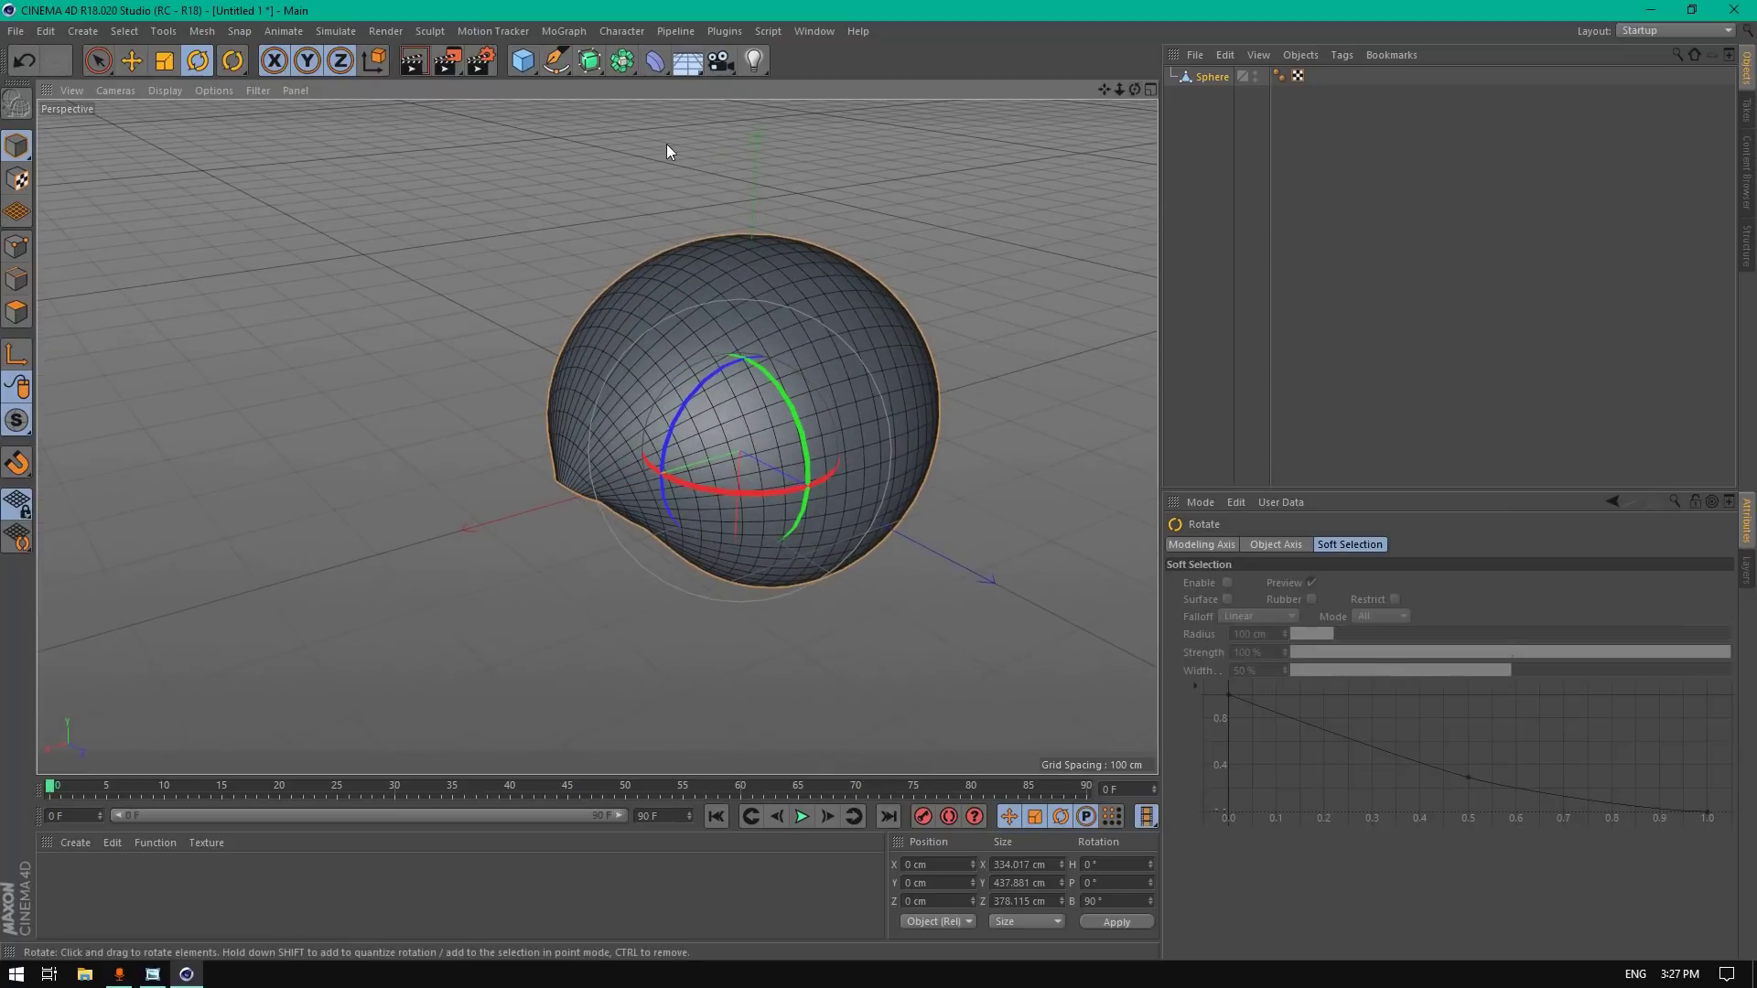
left_click(22, 321)
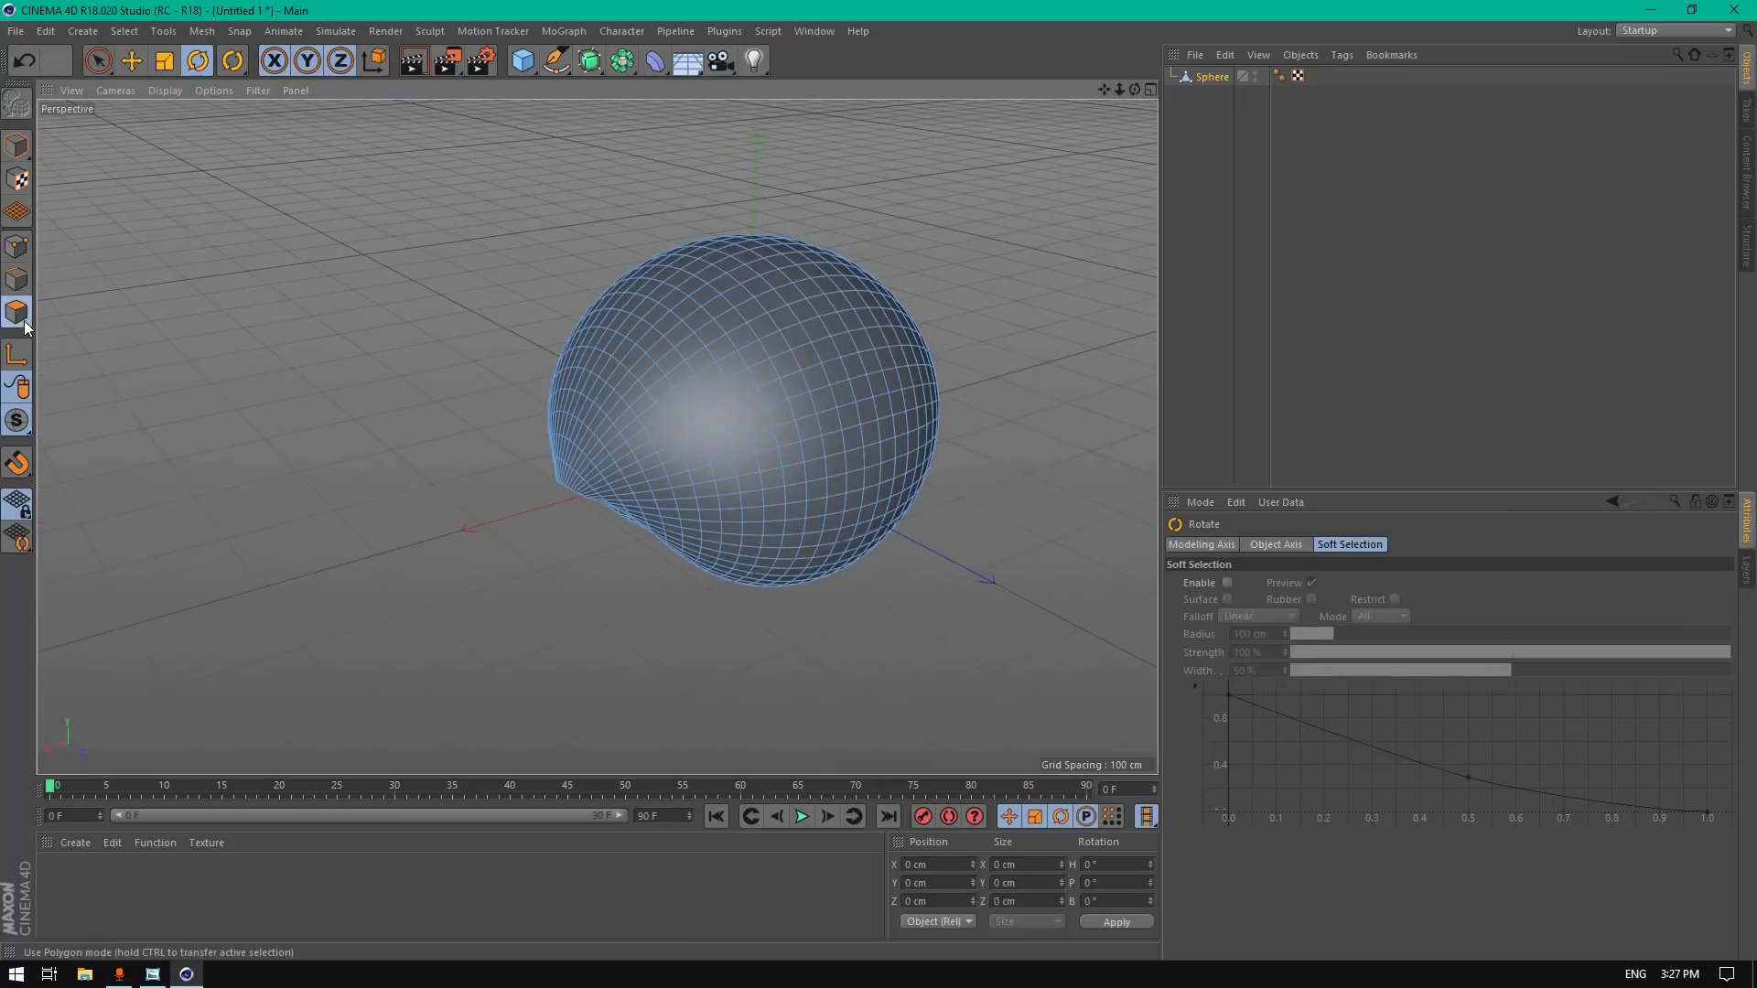
left_click(134, 31)
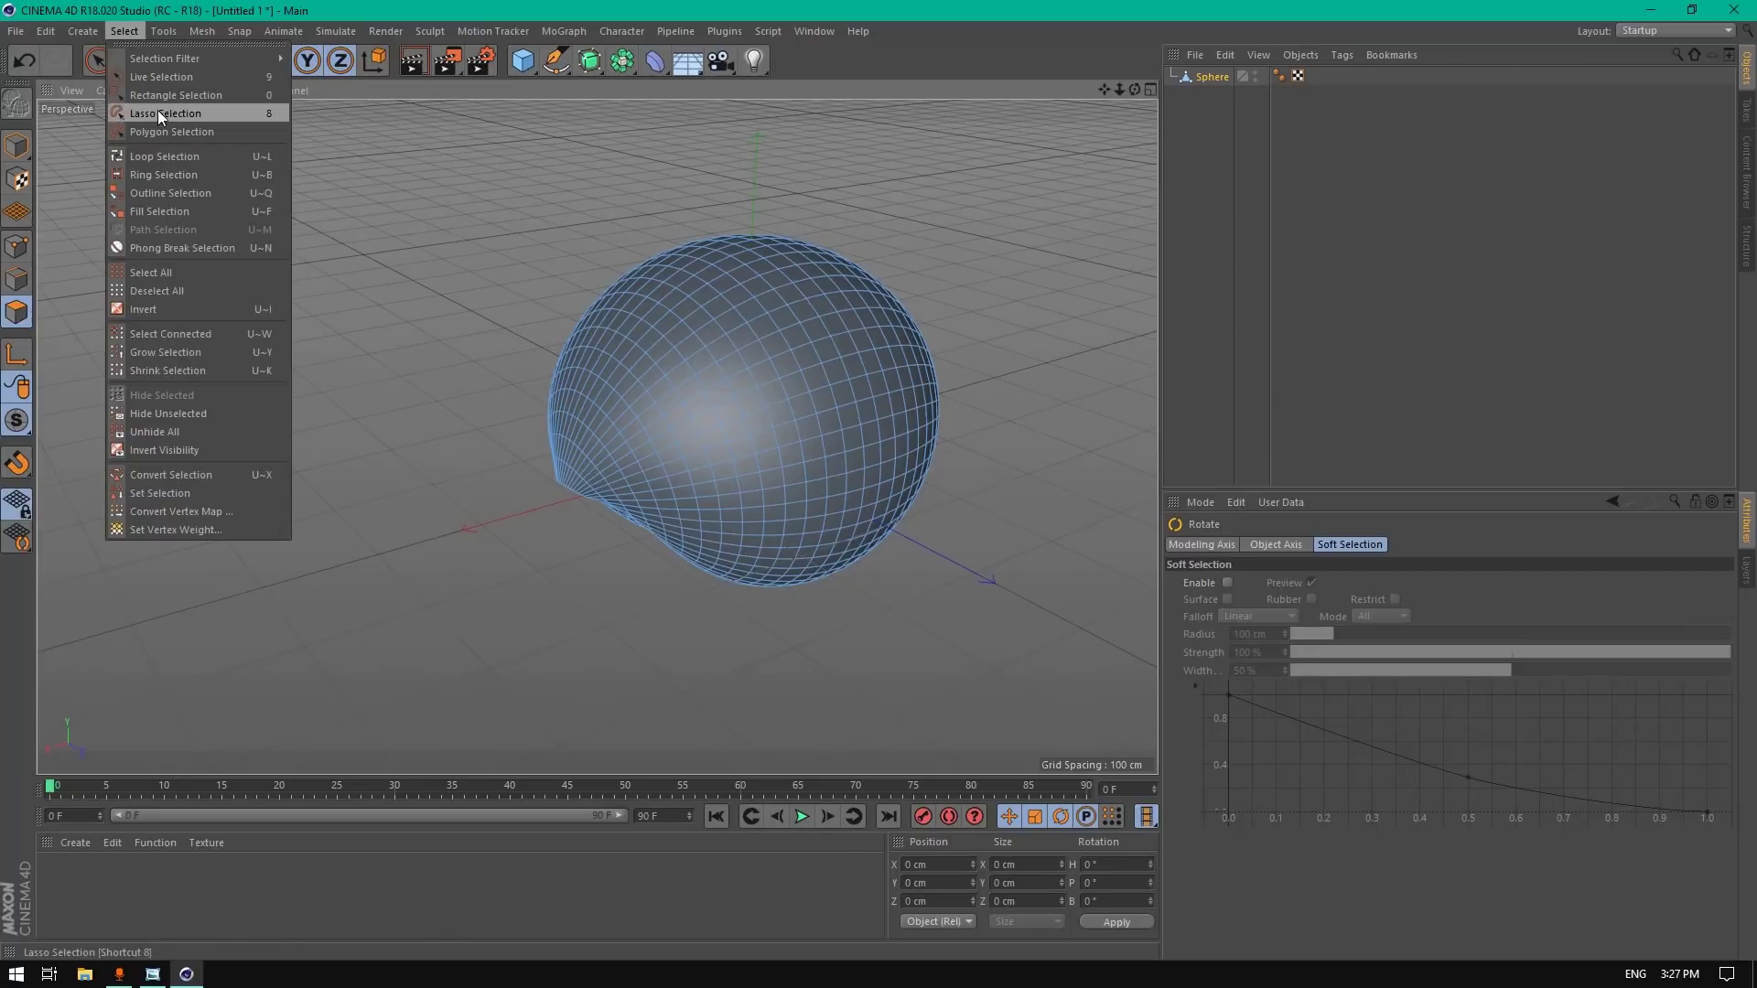
left_click(174, 162)
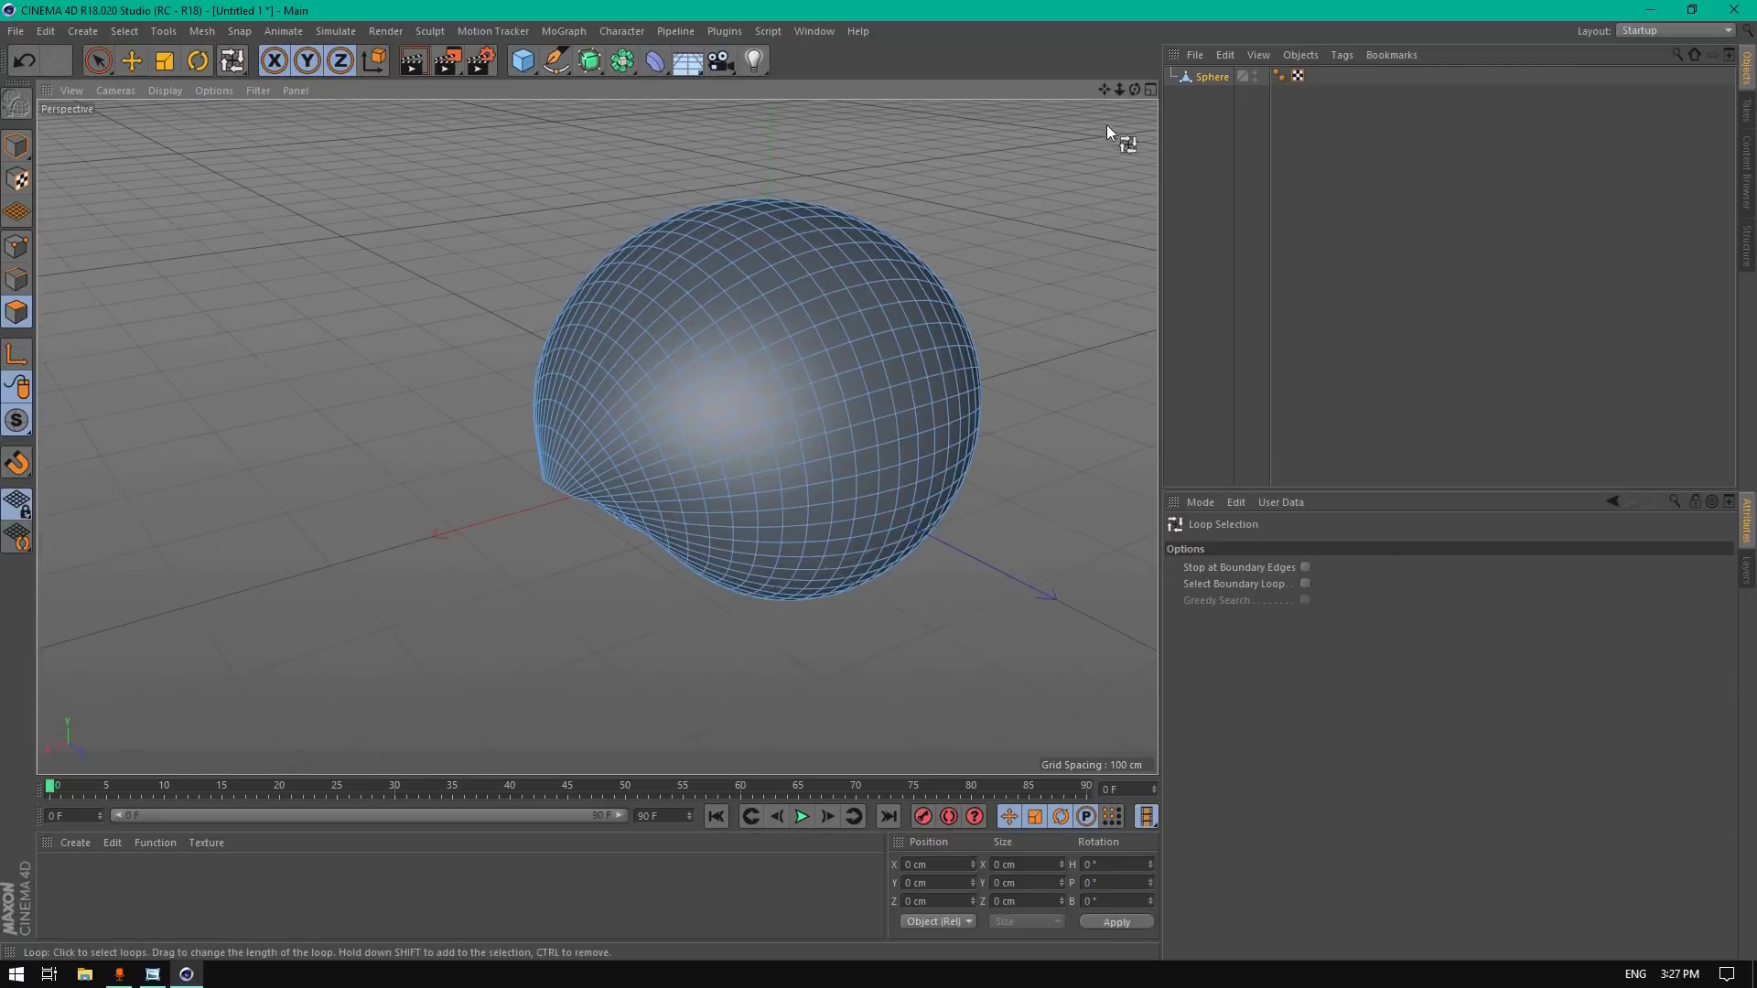
left_click_drag(1135, 89, 1135, 147)
left_click(543, 540)
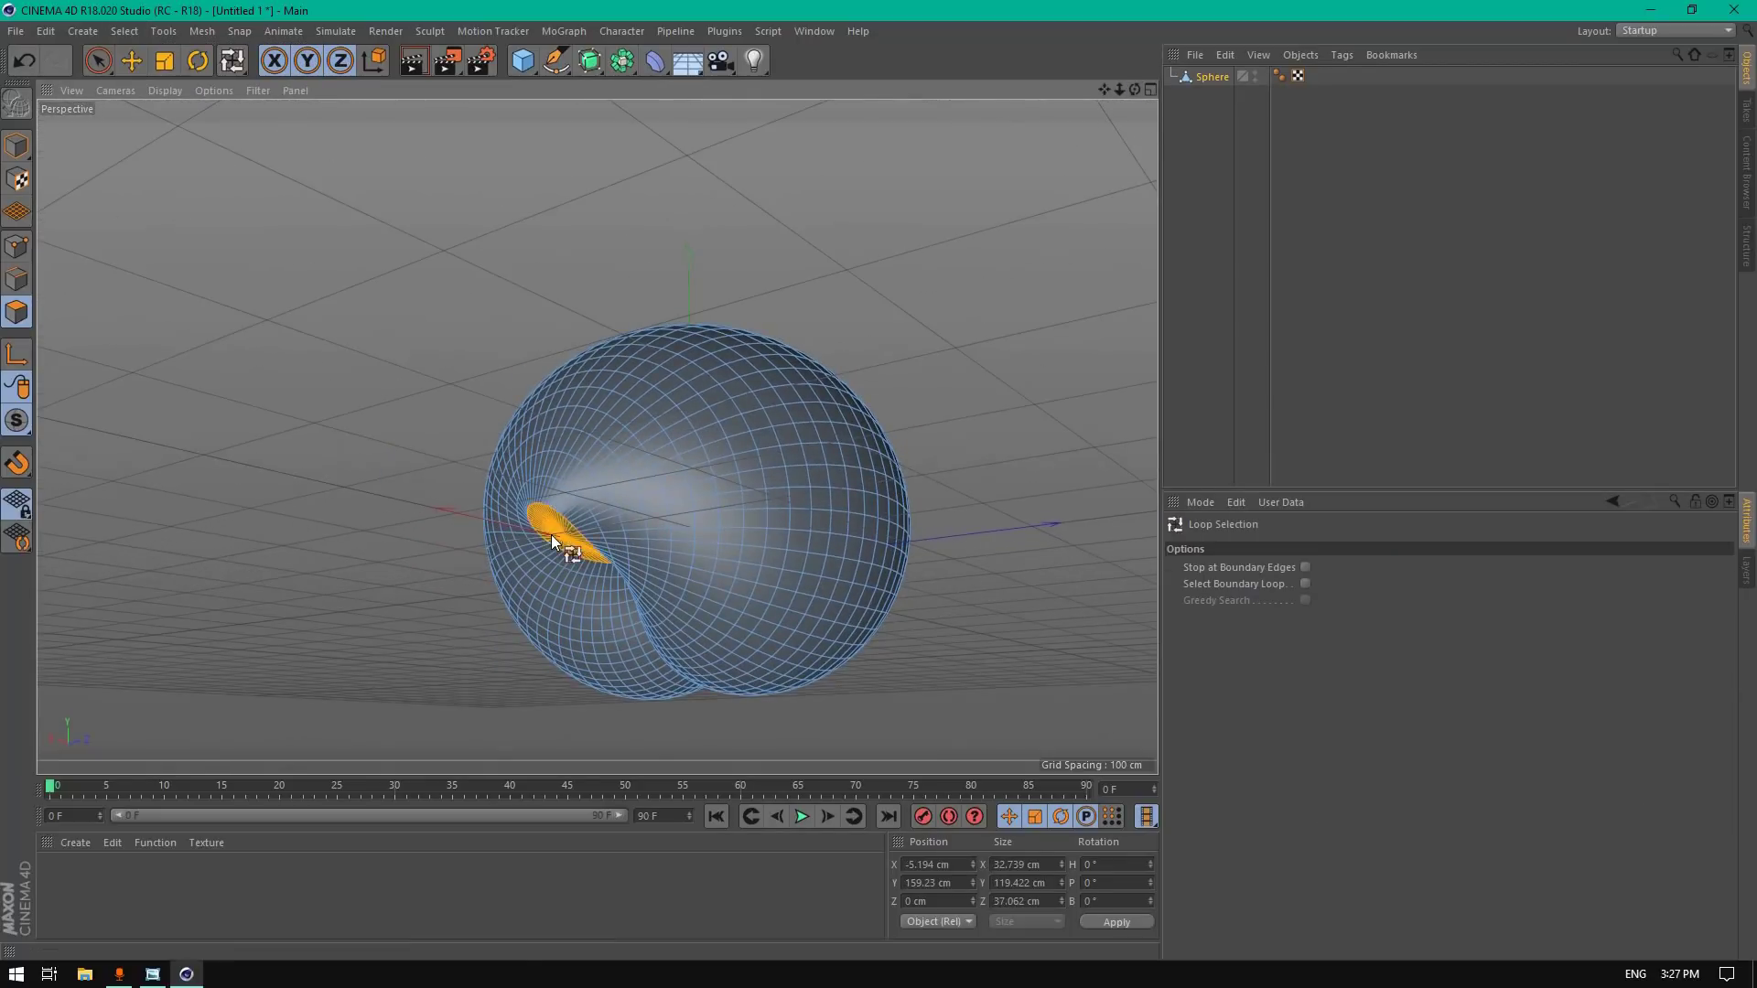
left_click_drag(579, 508, 653, 443)
left_click(654, 444, "shift")
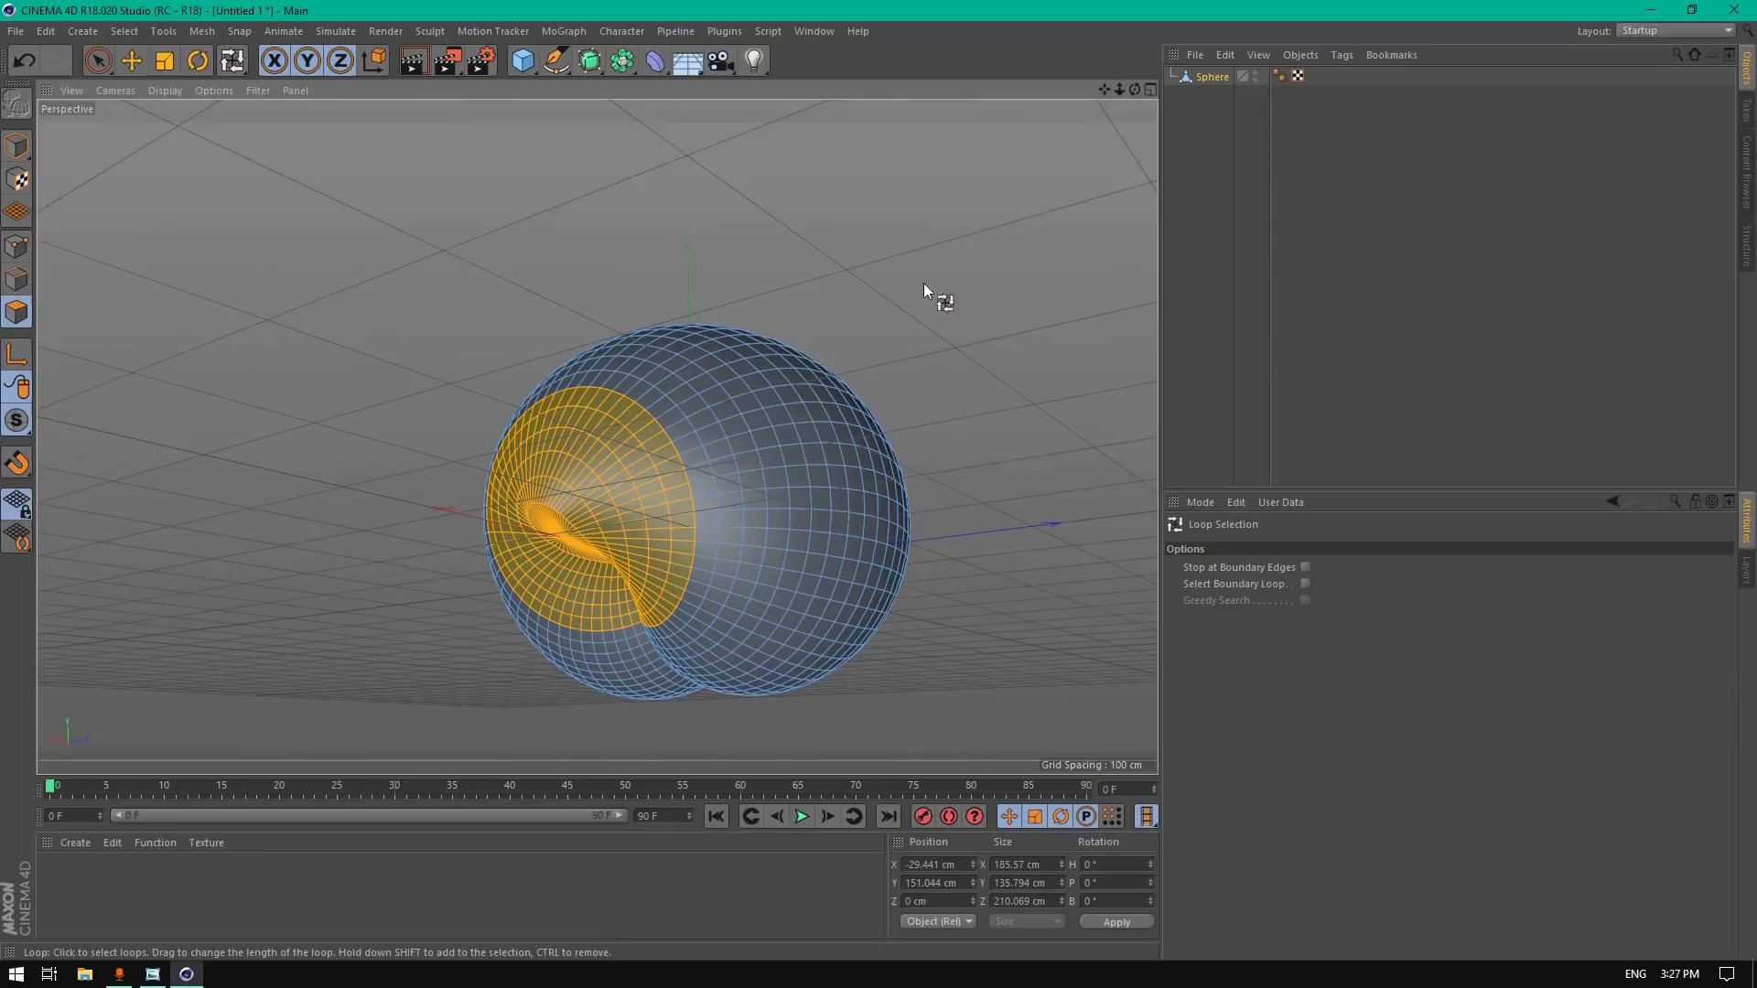
Step: Add the matching polygon loops around the opposite pinched end to the selection
left_click_drag(1135, 89, 643, 2)
left_click_drag(1135, 90, 869, 18)
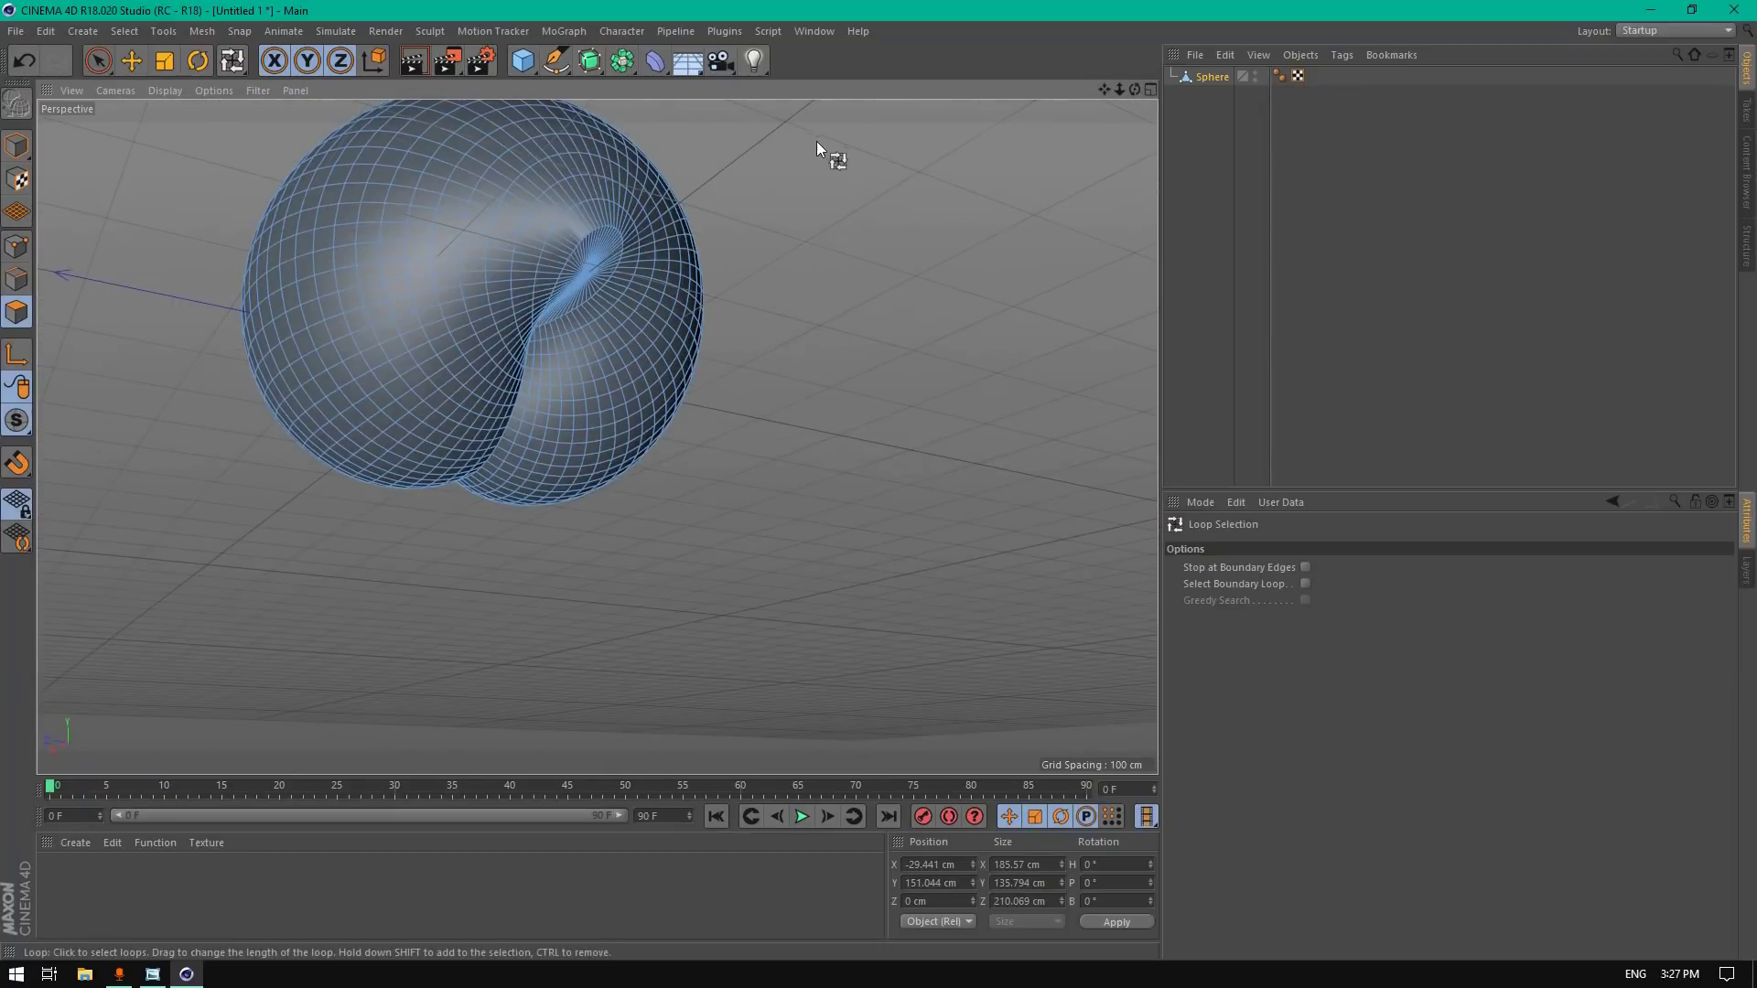
left_click(606, 254, "shift")
left_click_drag(606, 218, 562, 124)
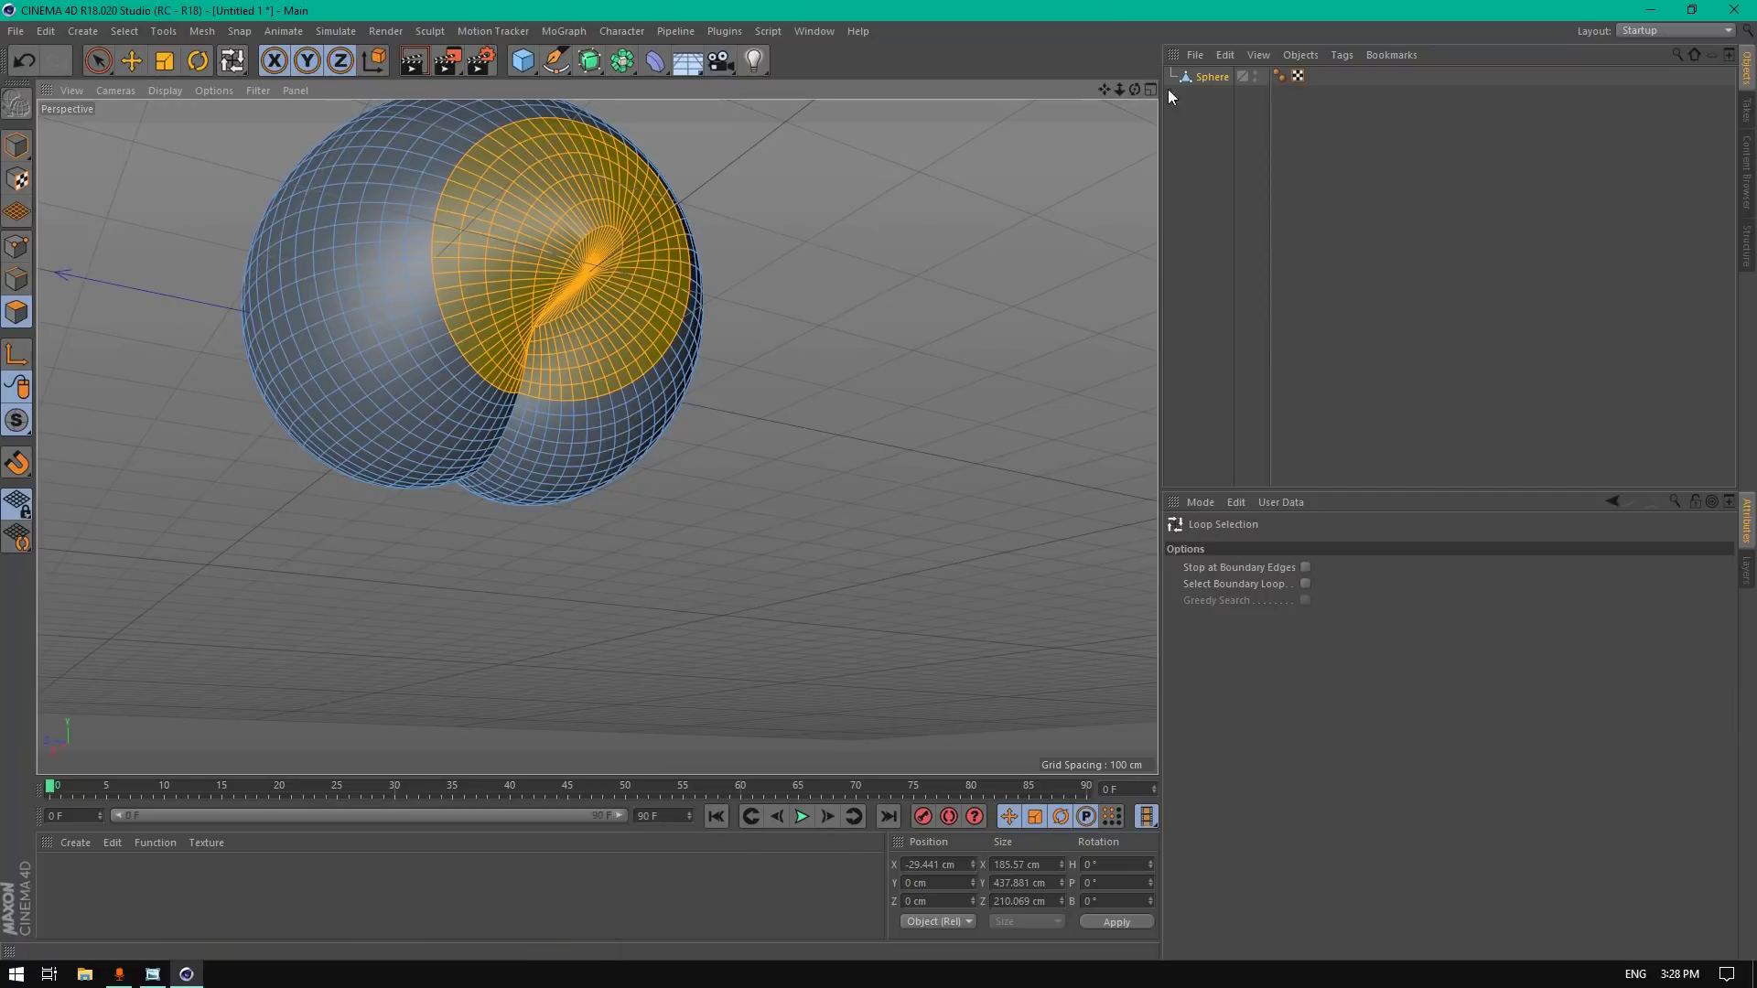
Step: Store the selected polygons of both ends as a polygon selection tag with Set Selection
left_click_drag(1135, 89, 597, 436)
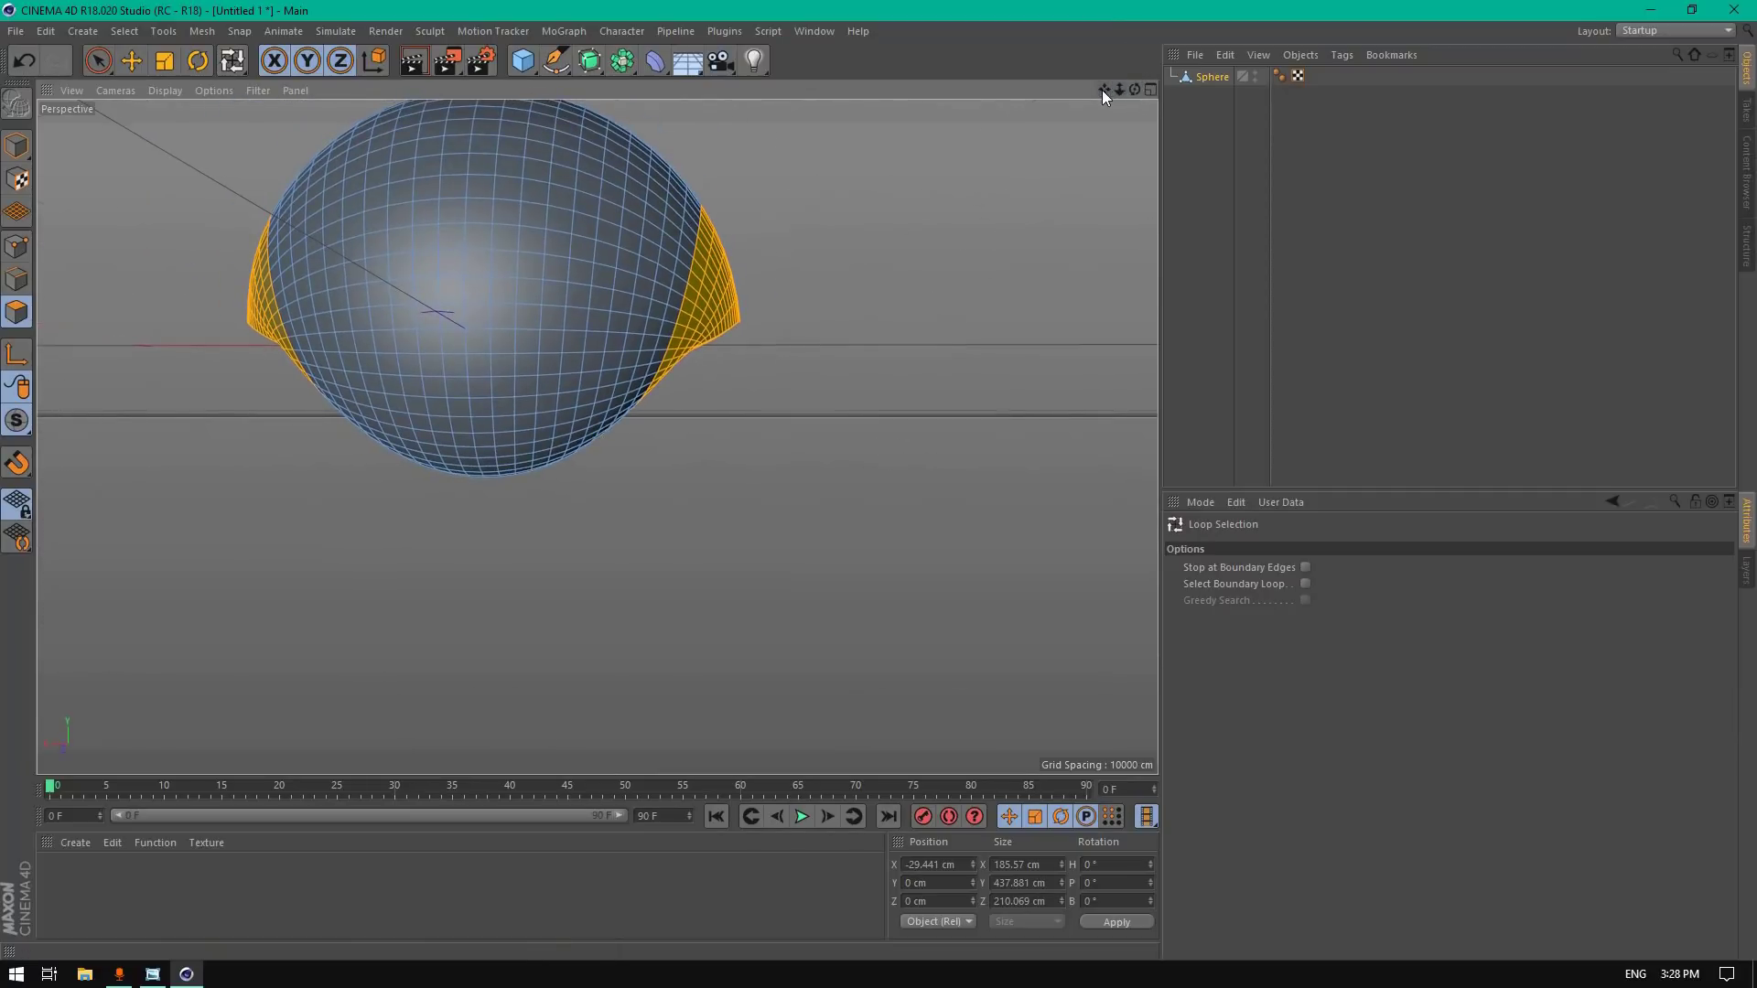
left_click_drag(1103, 90, 597, 436)
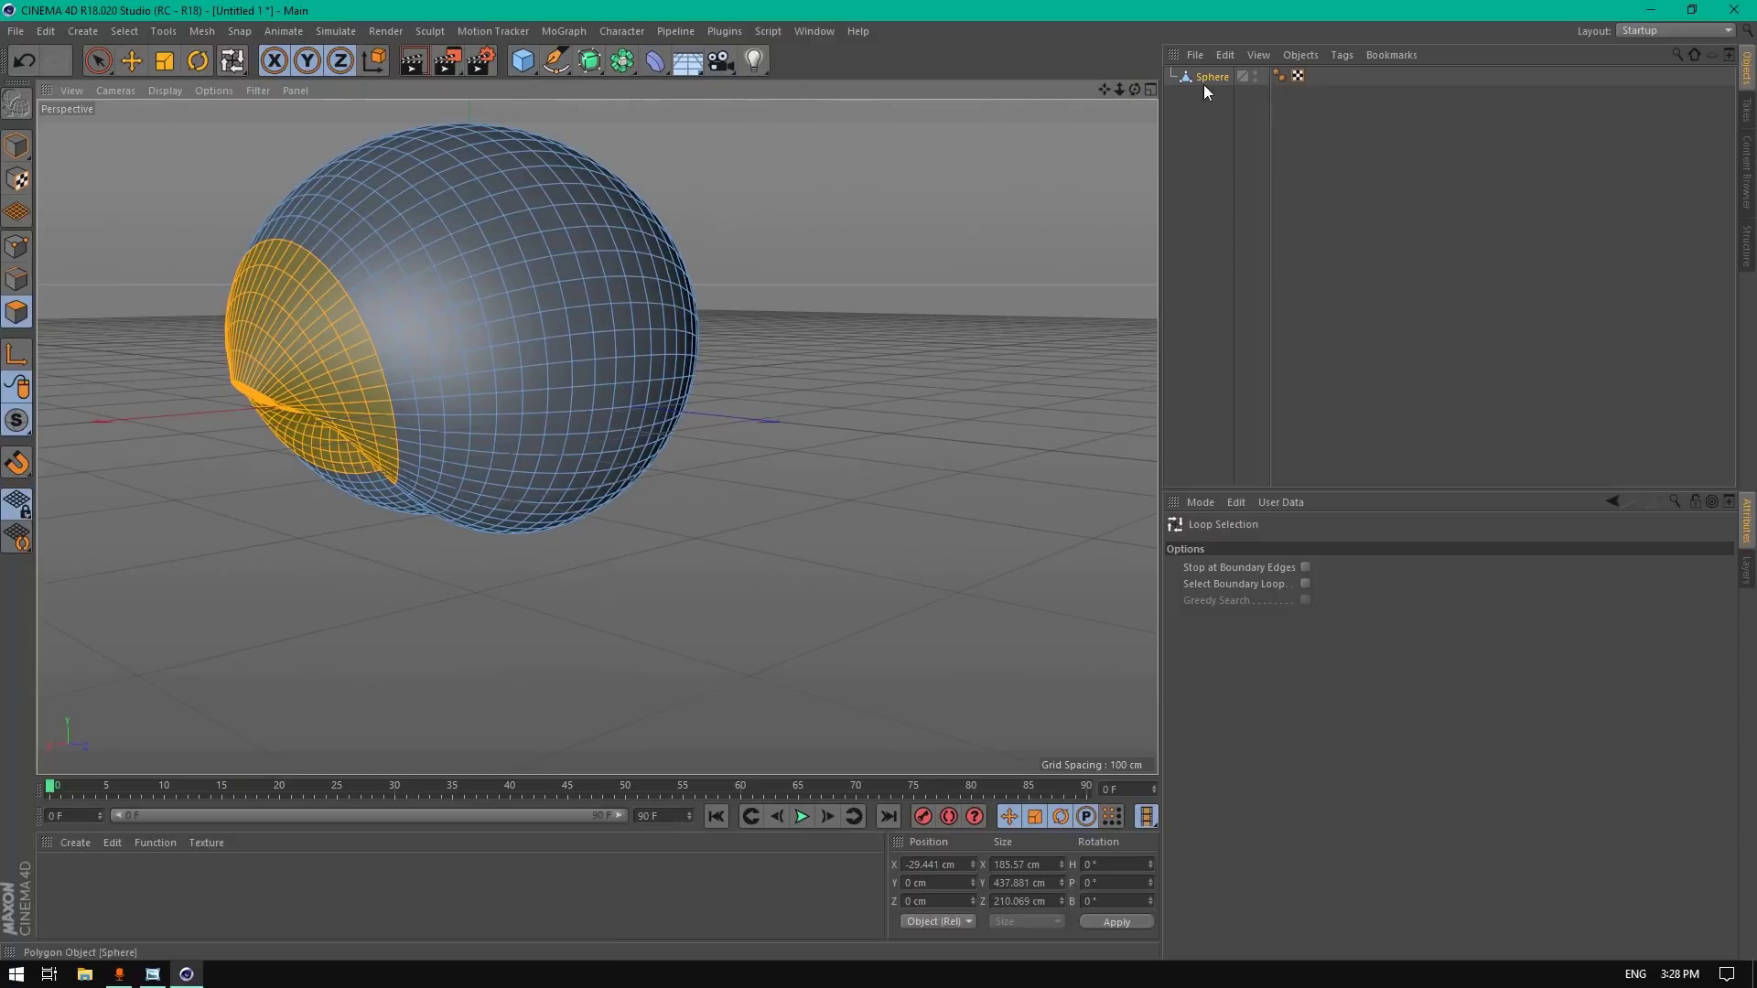
left_click(125, 30)
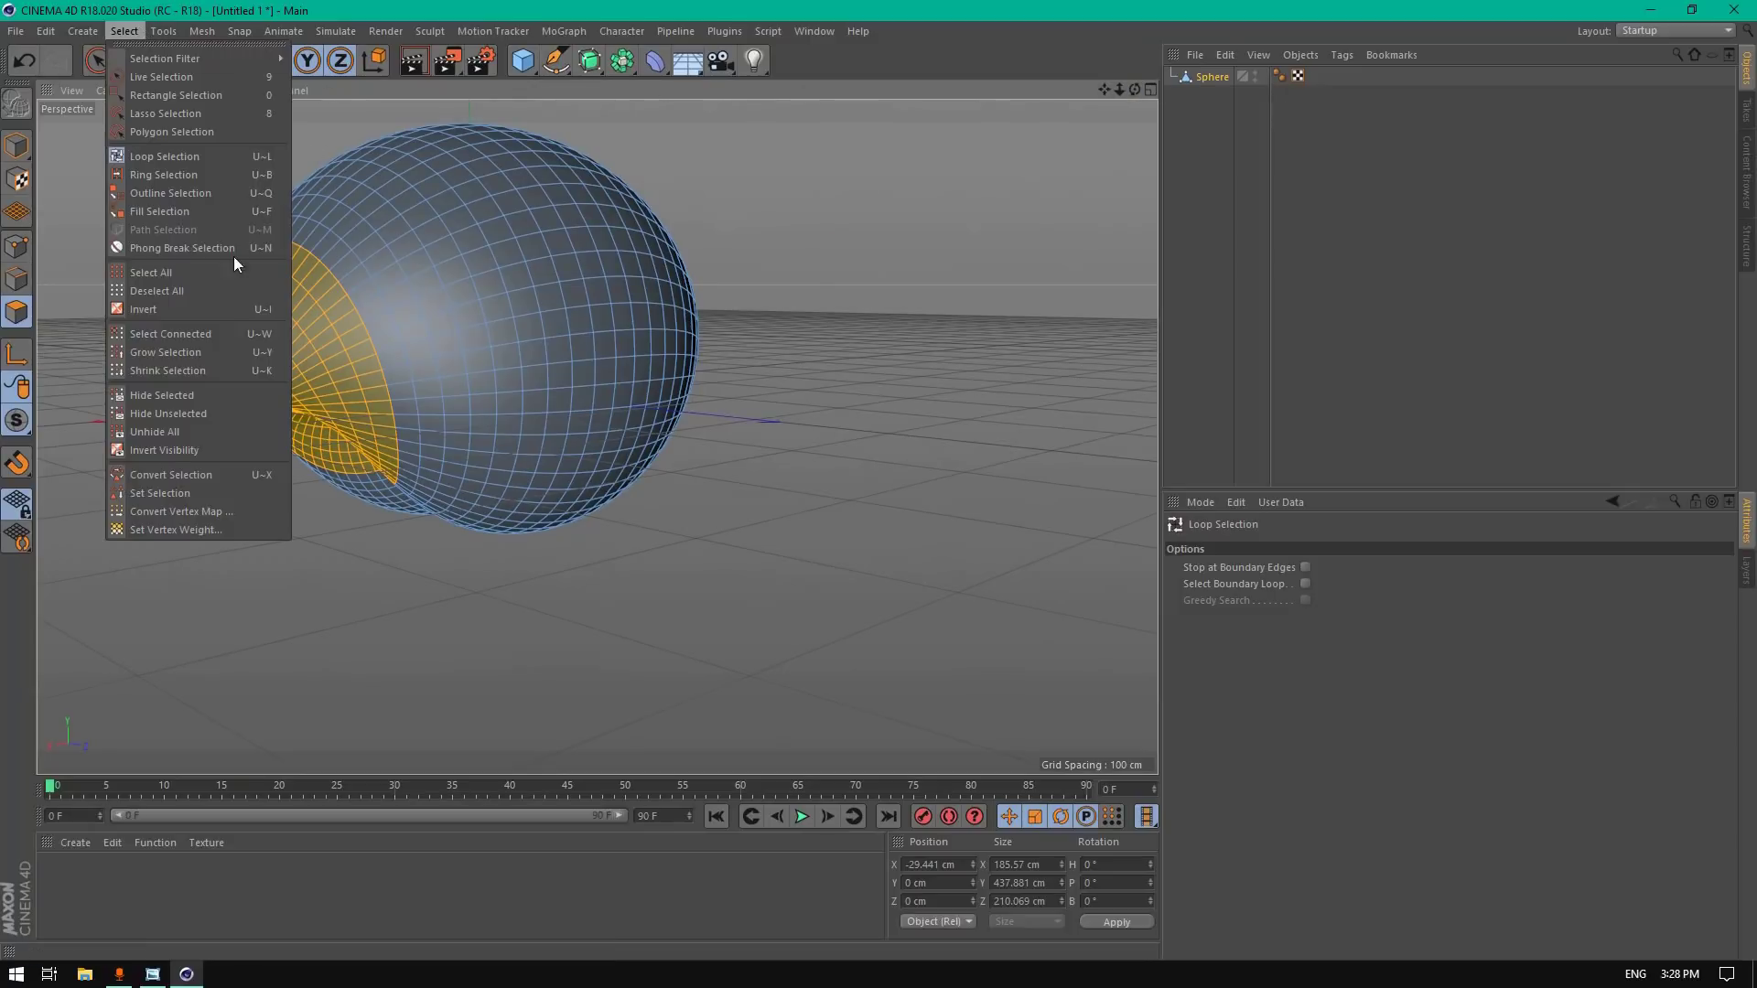
left_click(164, 492)
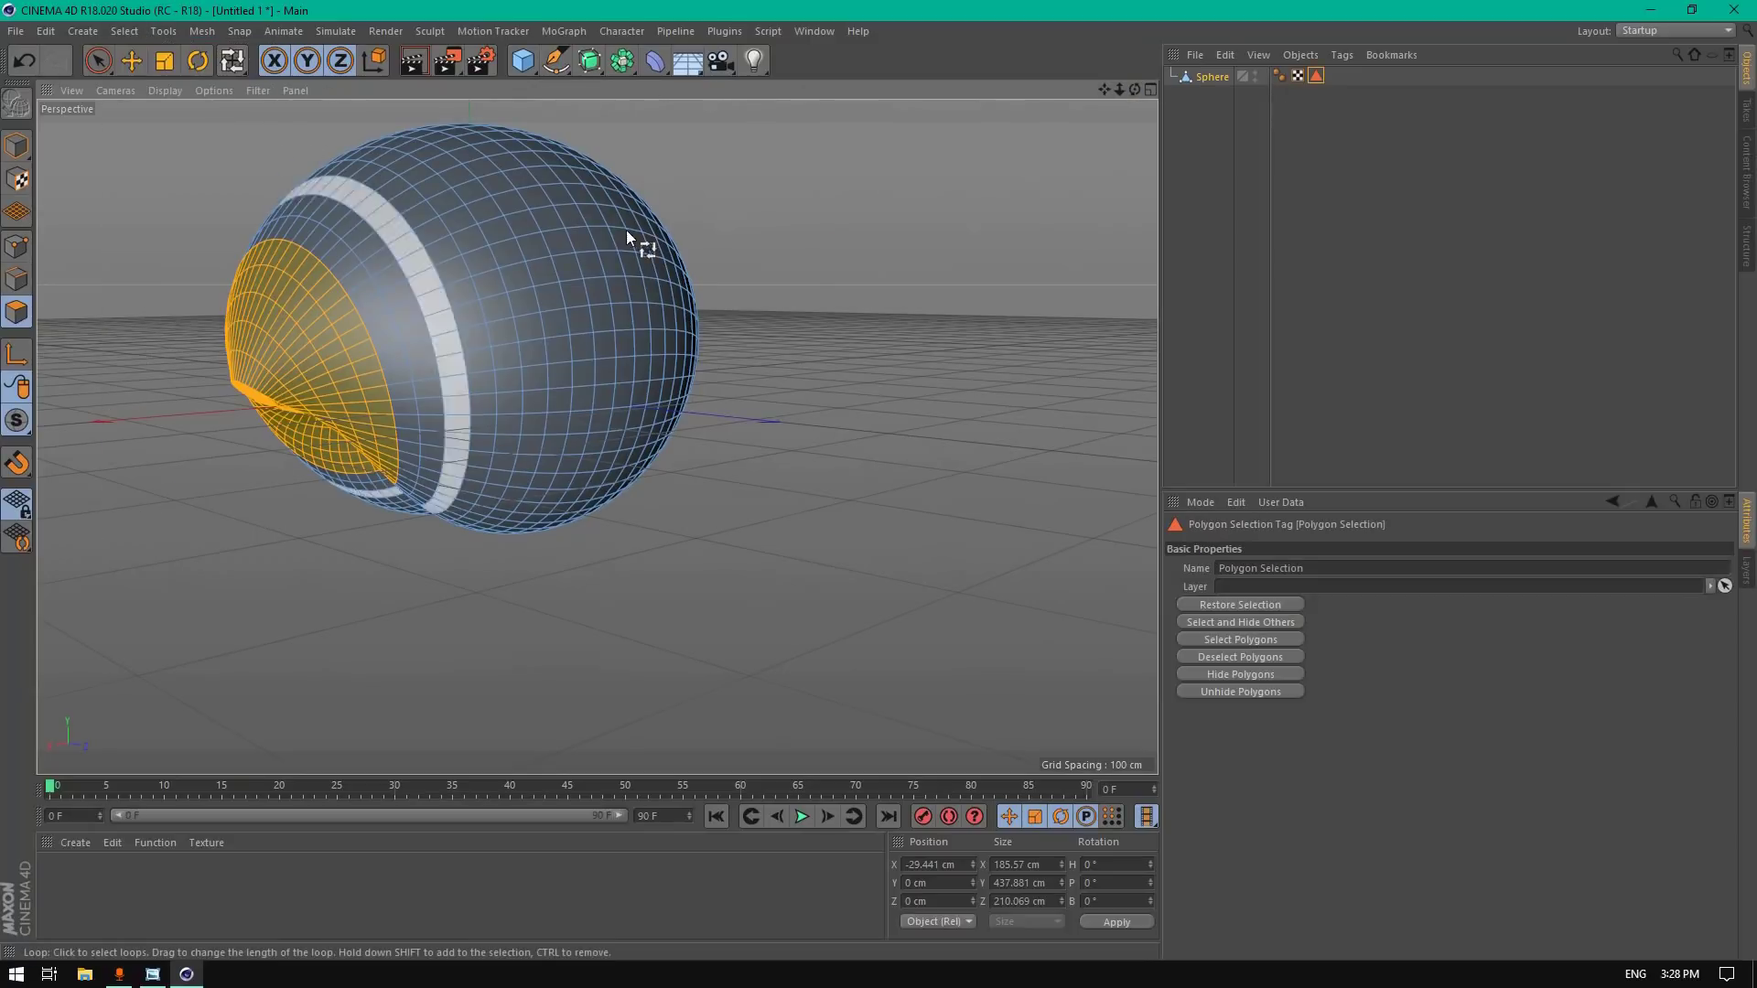
Step: Deselect all polygons and subdivide the entire sphere mesh
left_click(128, 62)
left_click(768, 273)
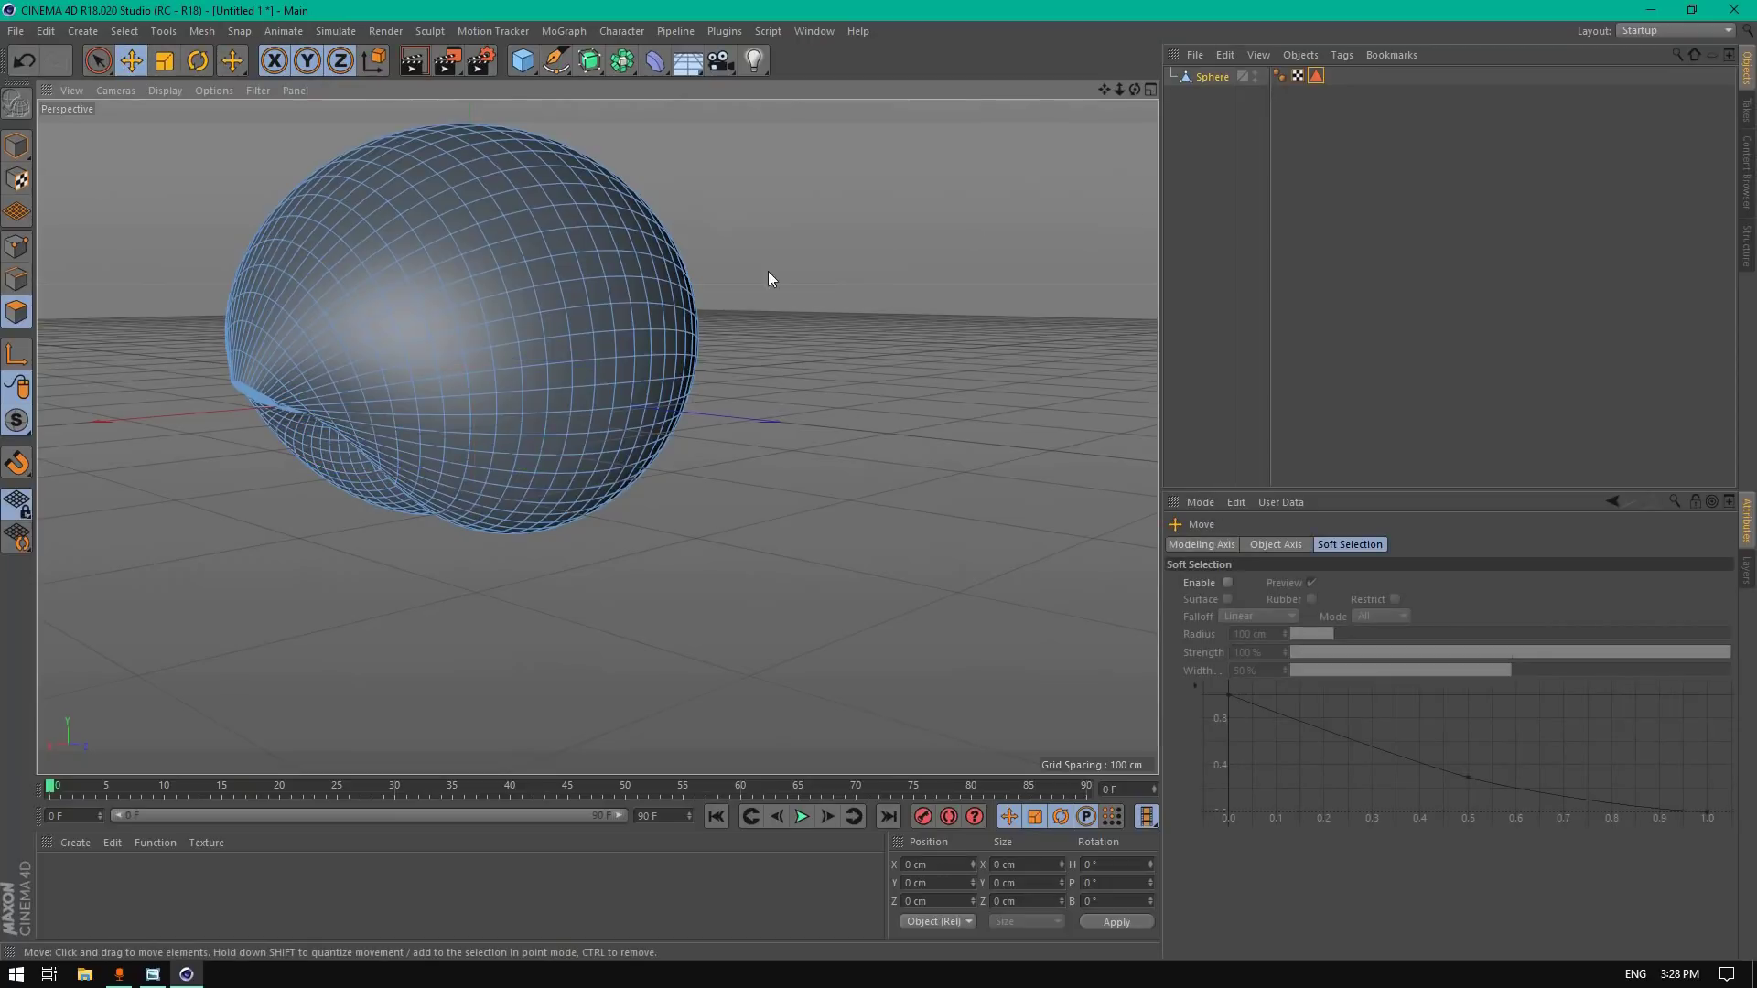
right_click(831, 256)
left_click(898, 862)
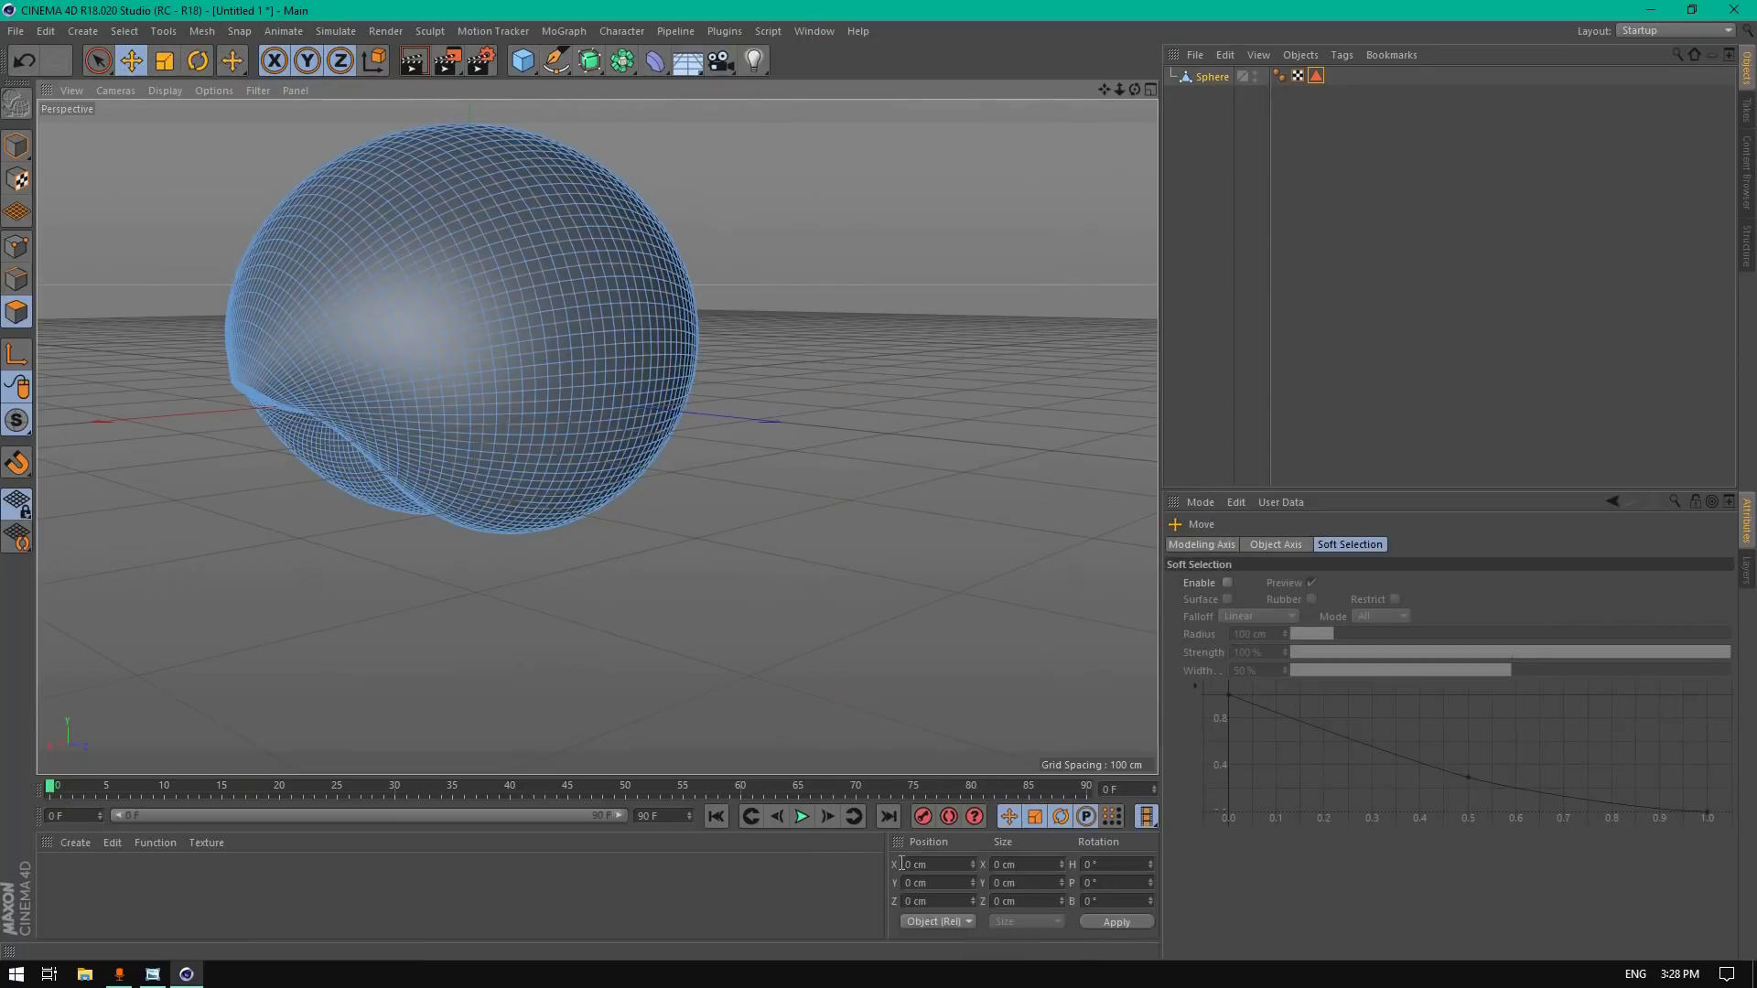
left_click_drag(1104, 88, 1300, 185)
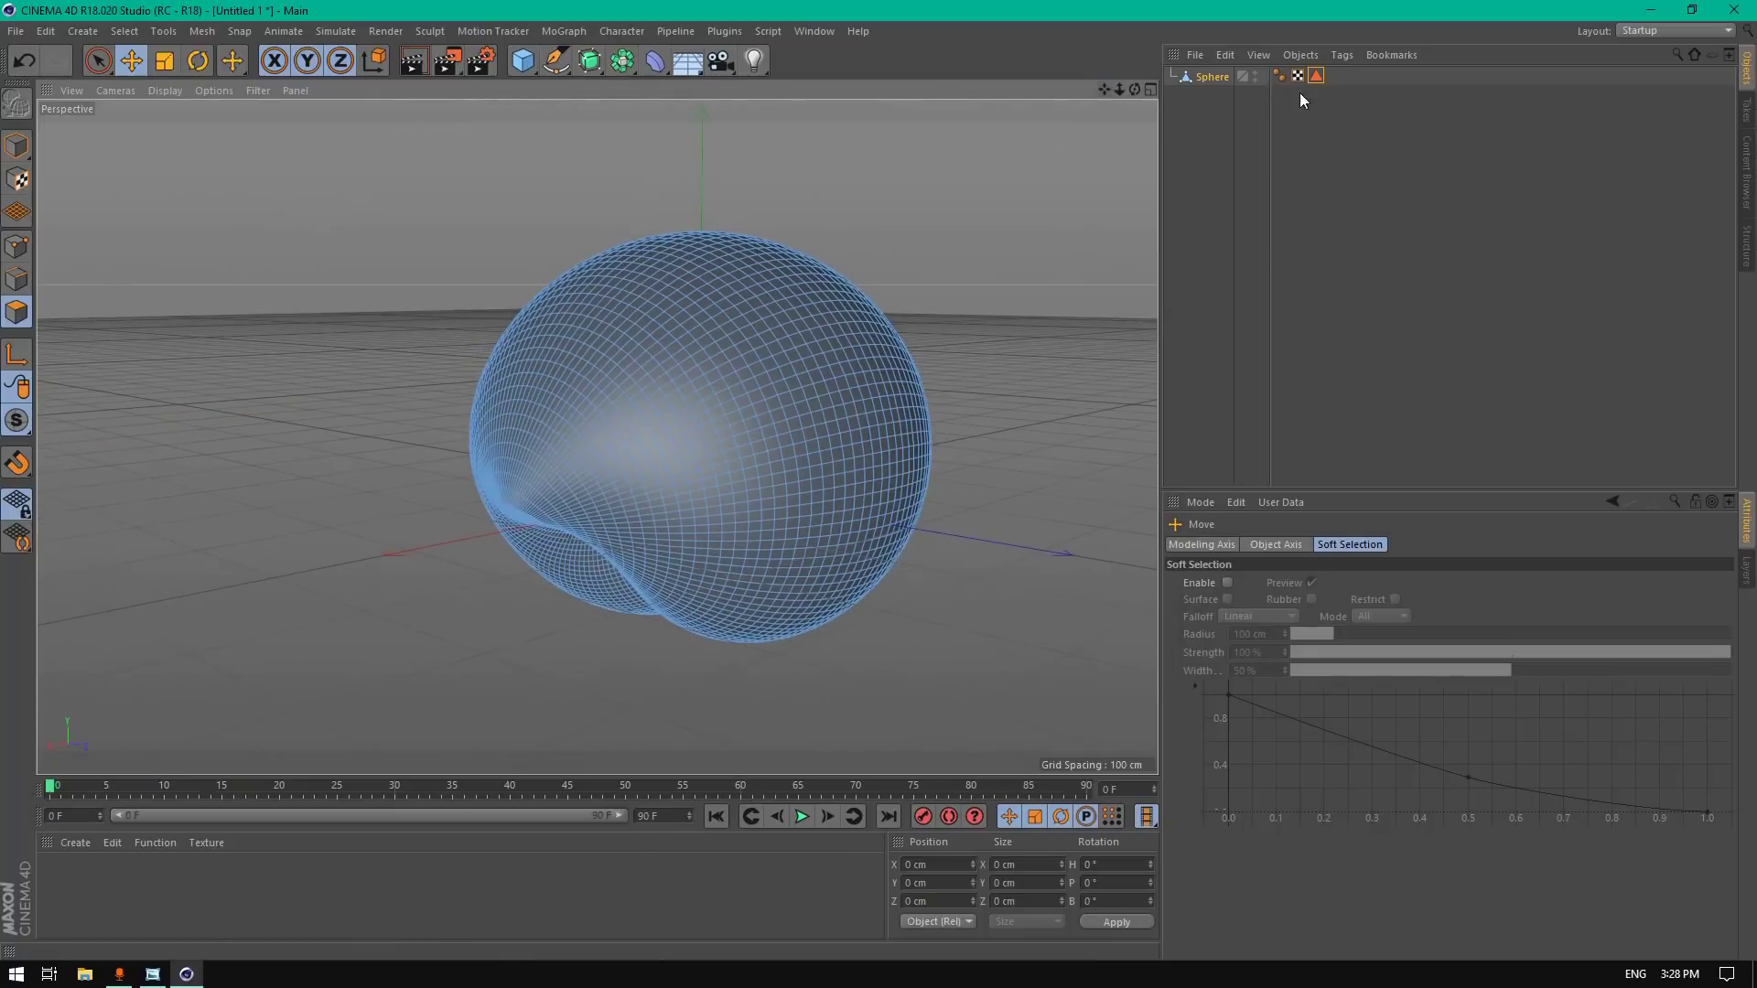
Step: Restore the stored polygon selection covering both pinched ends of the sphere
double_click(1315, 75)
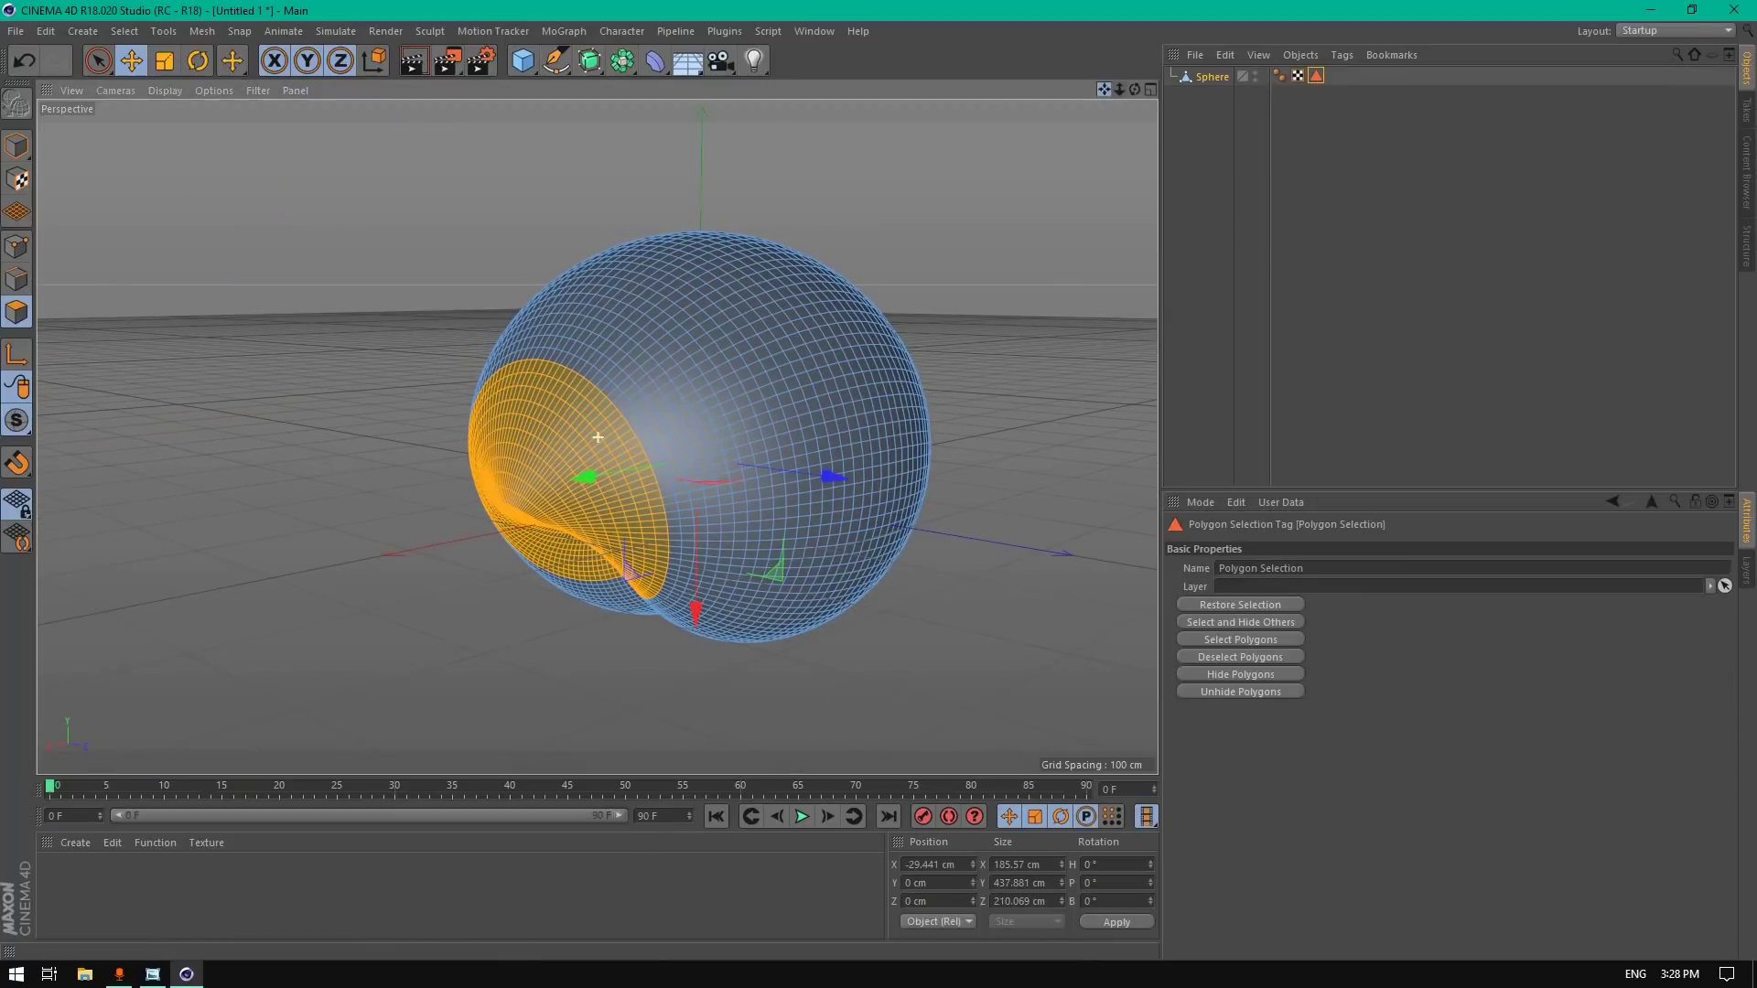
mouse_move(1102, 86)
left_mouse_down()
mouse_move(1133, 85)
mouse_move(1094, 88)
left_mouse_up()
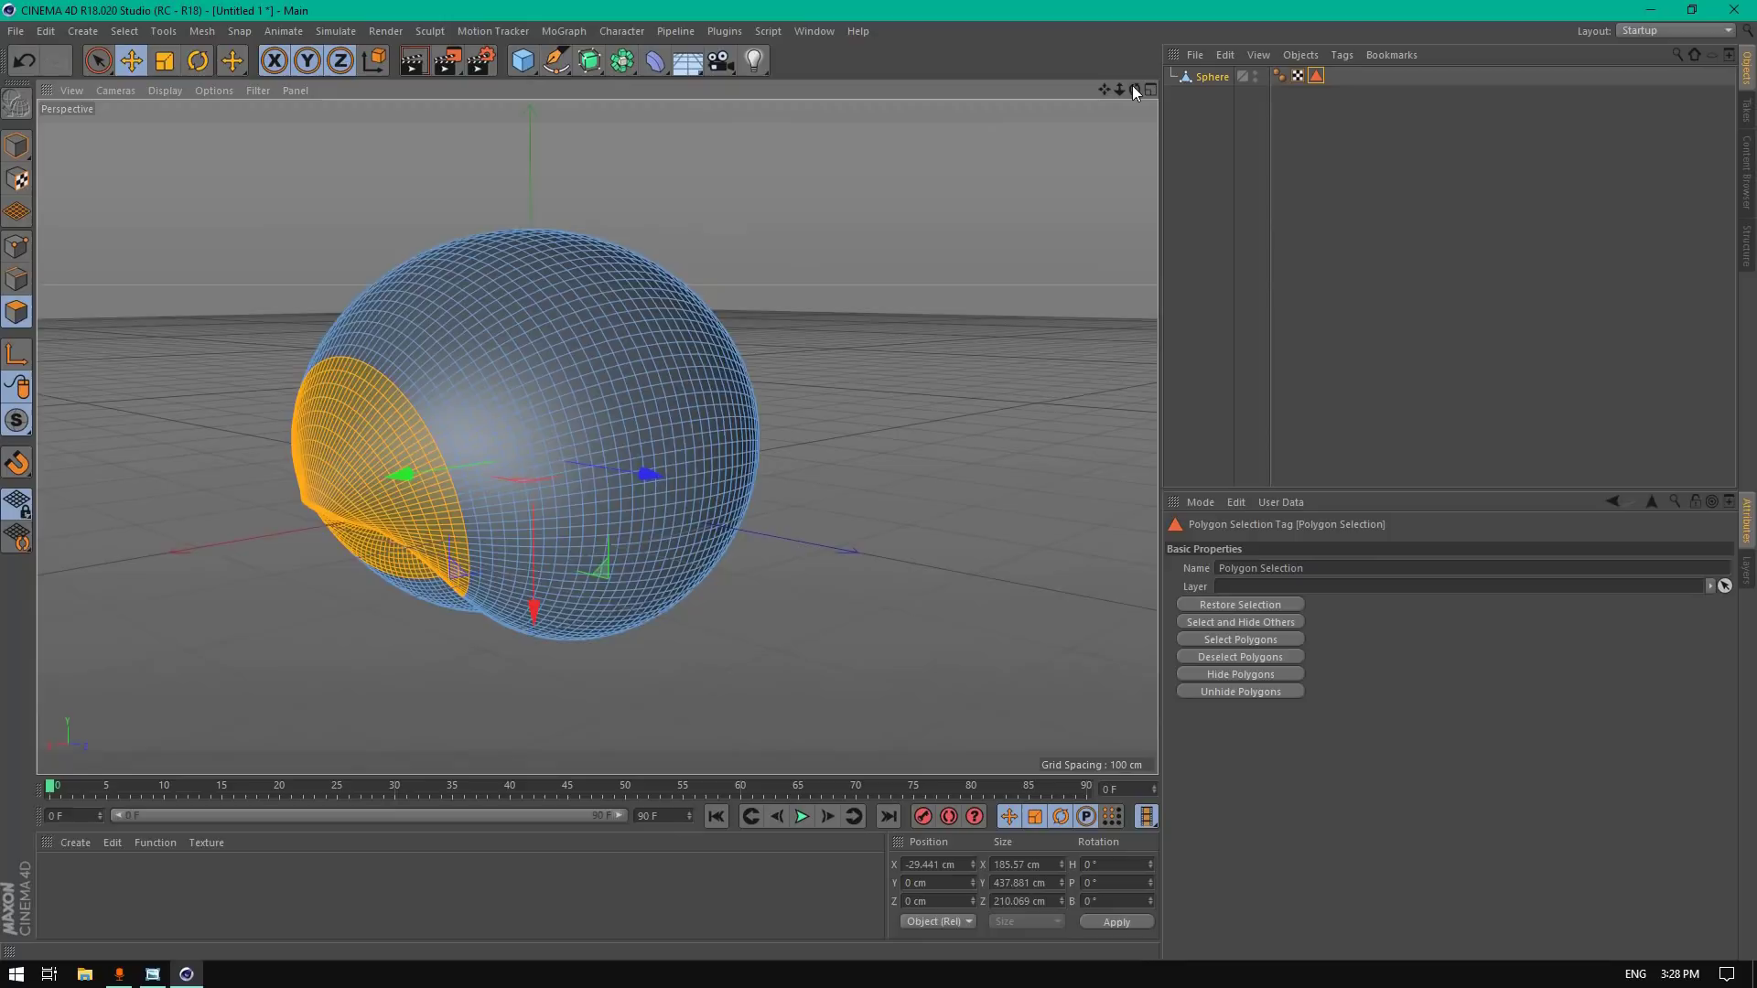
left_click(124, 30)
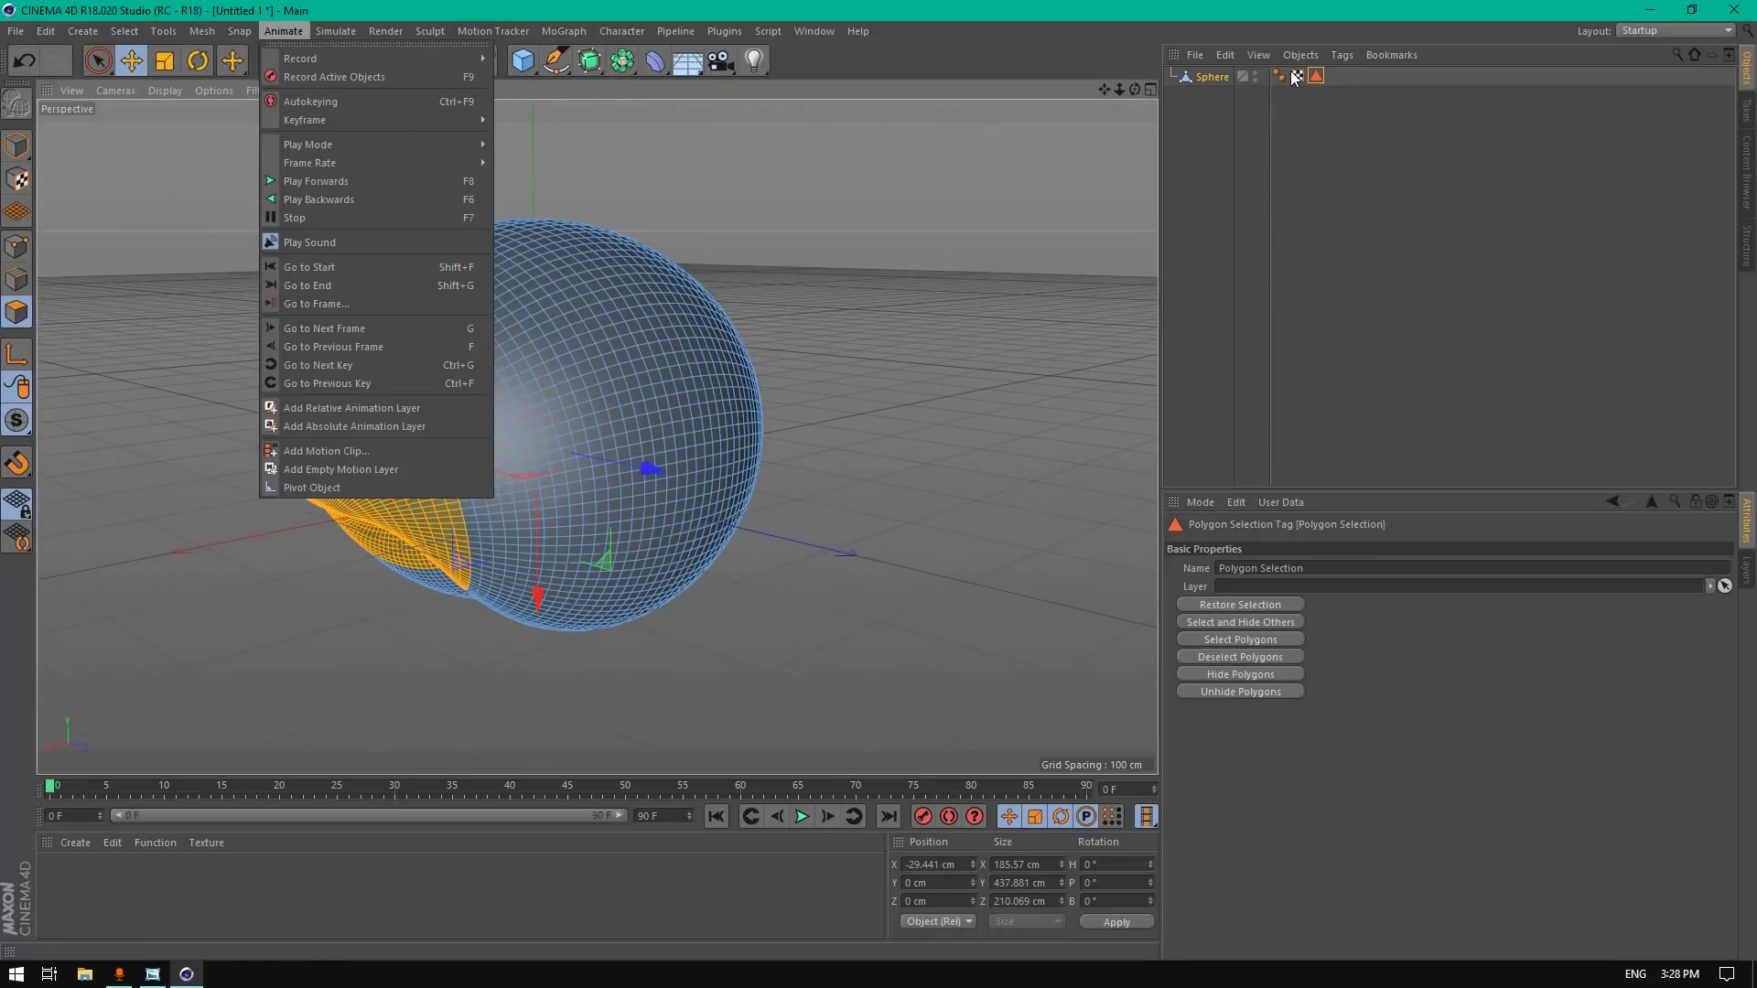
left_click(1299, 75)
left_click(1297, 75)
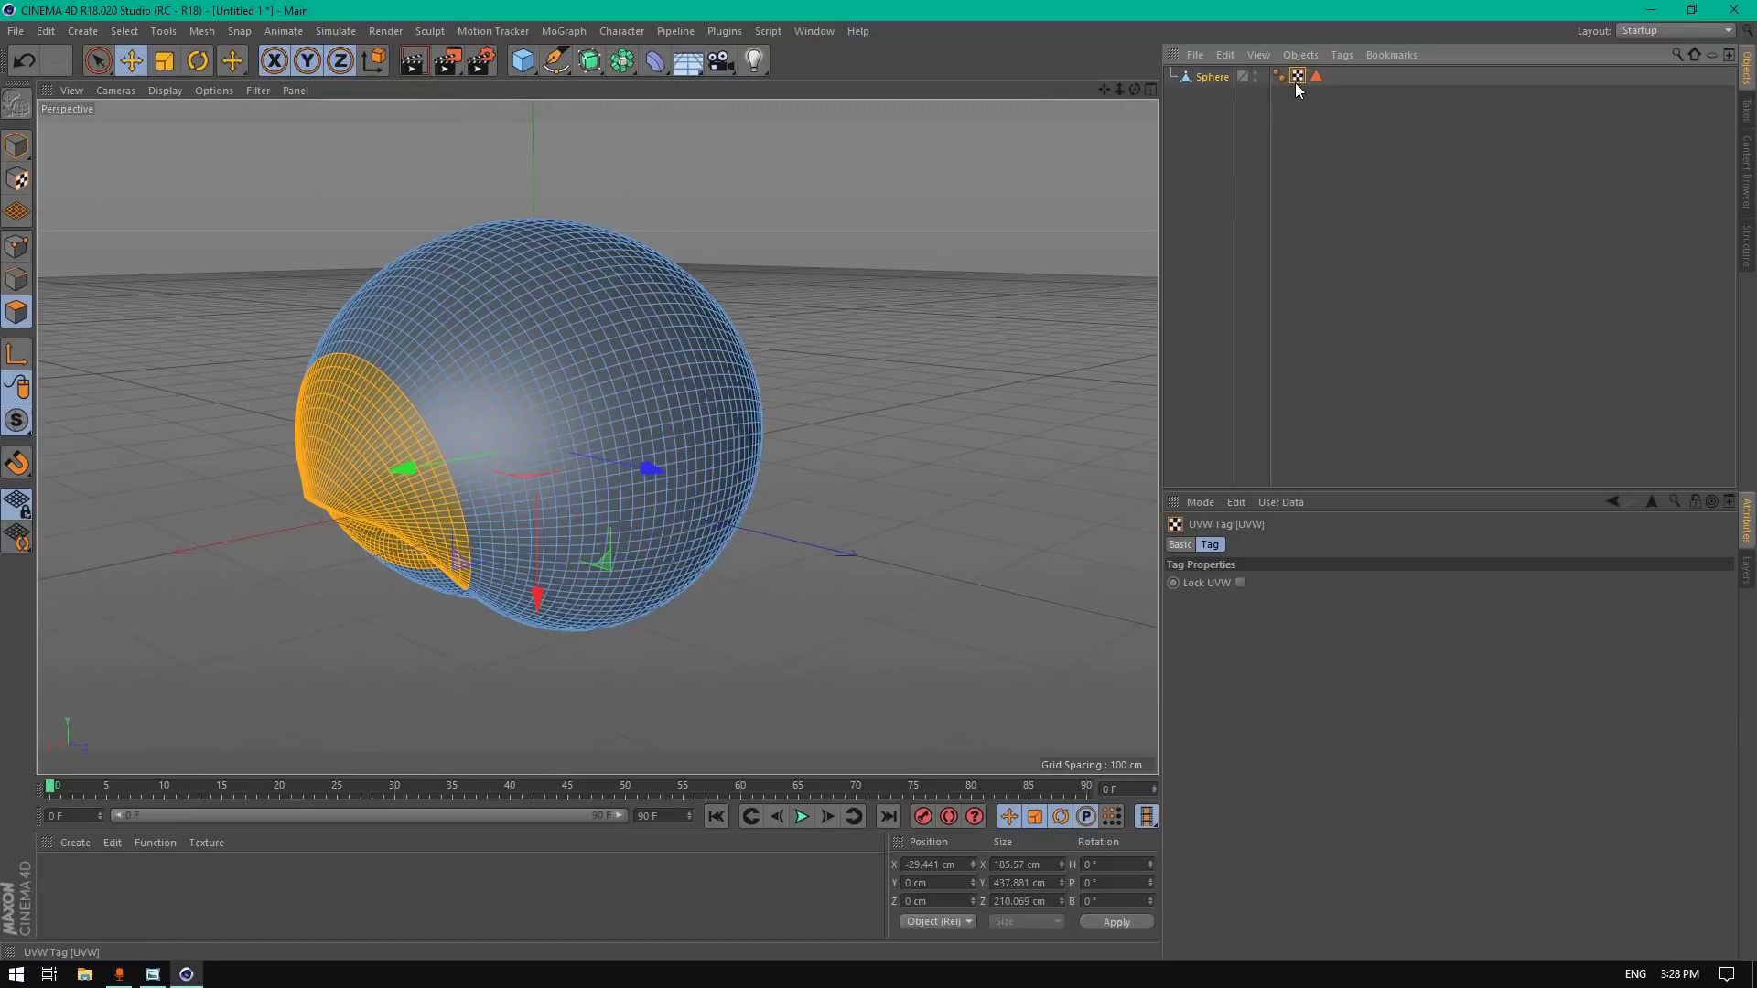
left_click(1284, 76)
left_click(1294, 75)
left_click(1214, 76)
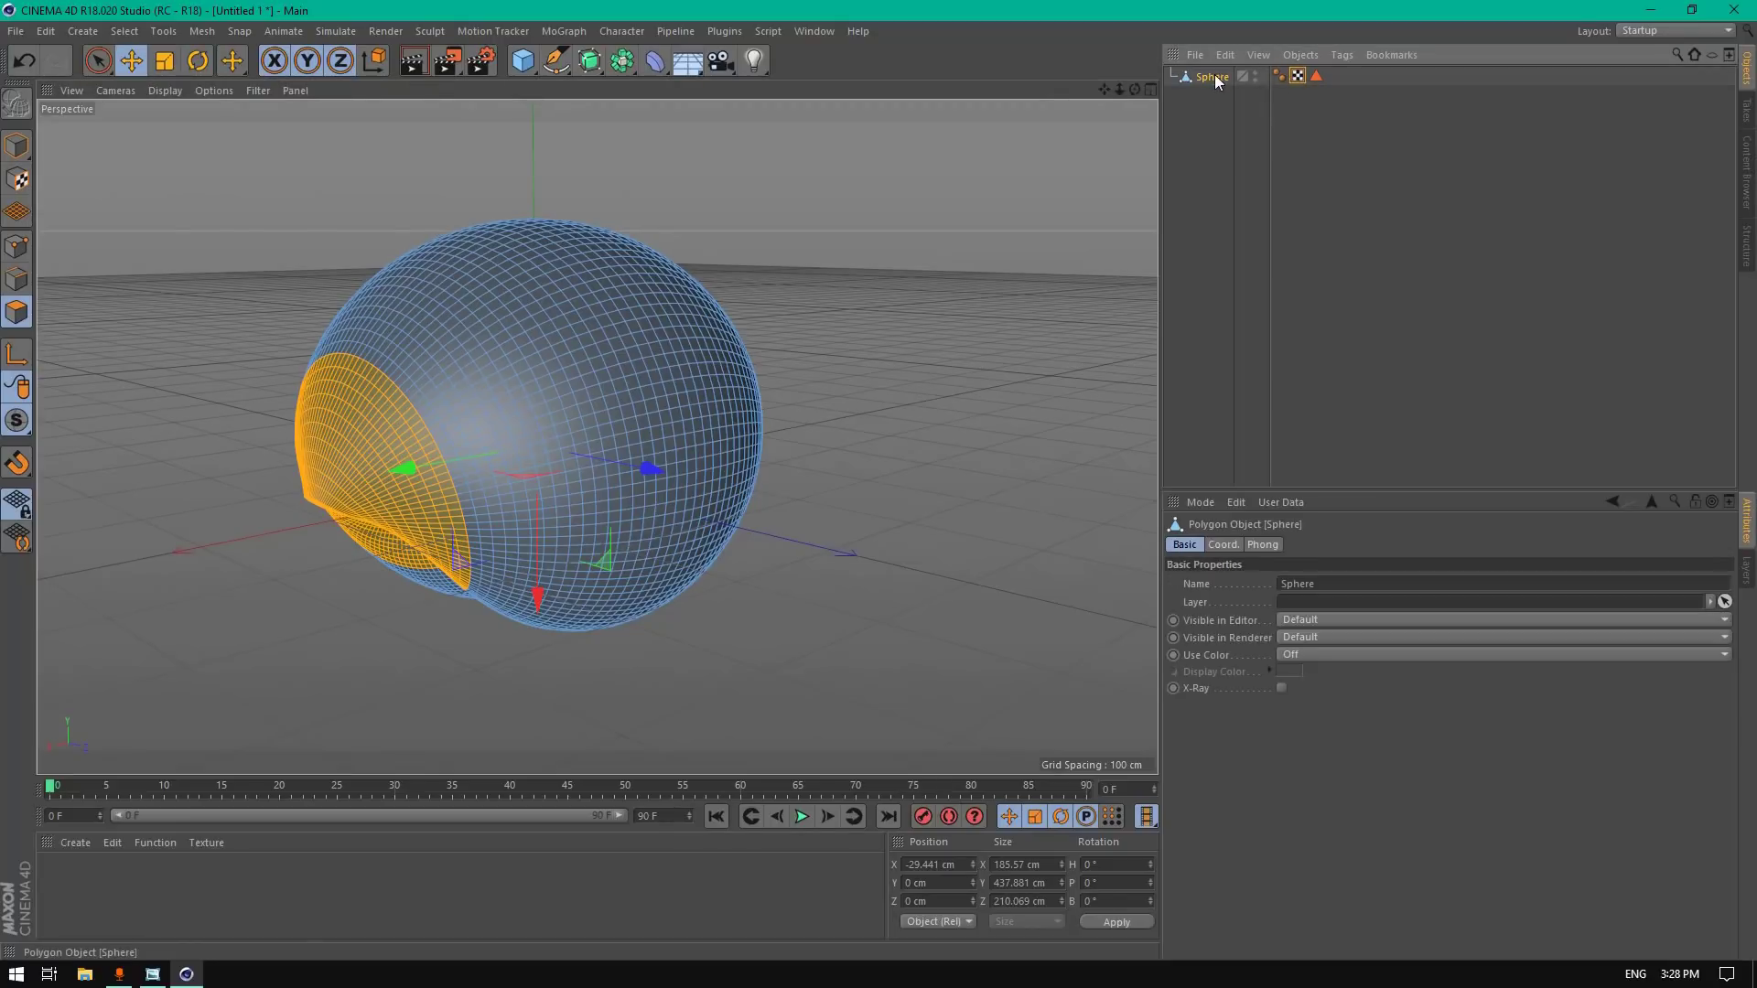
left_click(1319, 73)
left_click(1322, 75)
left_click(1231, 74)
left_click(1299, 76)
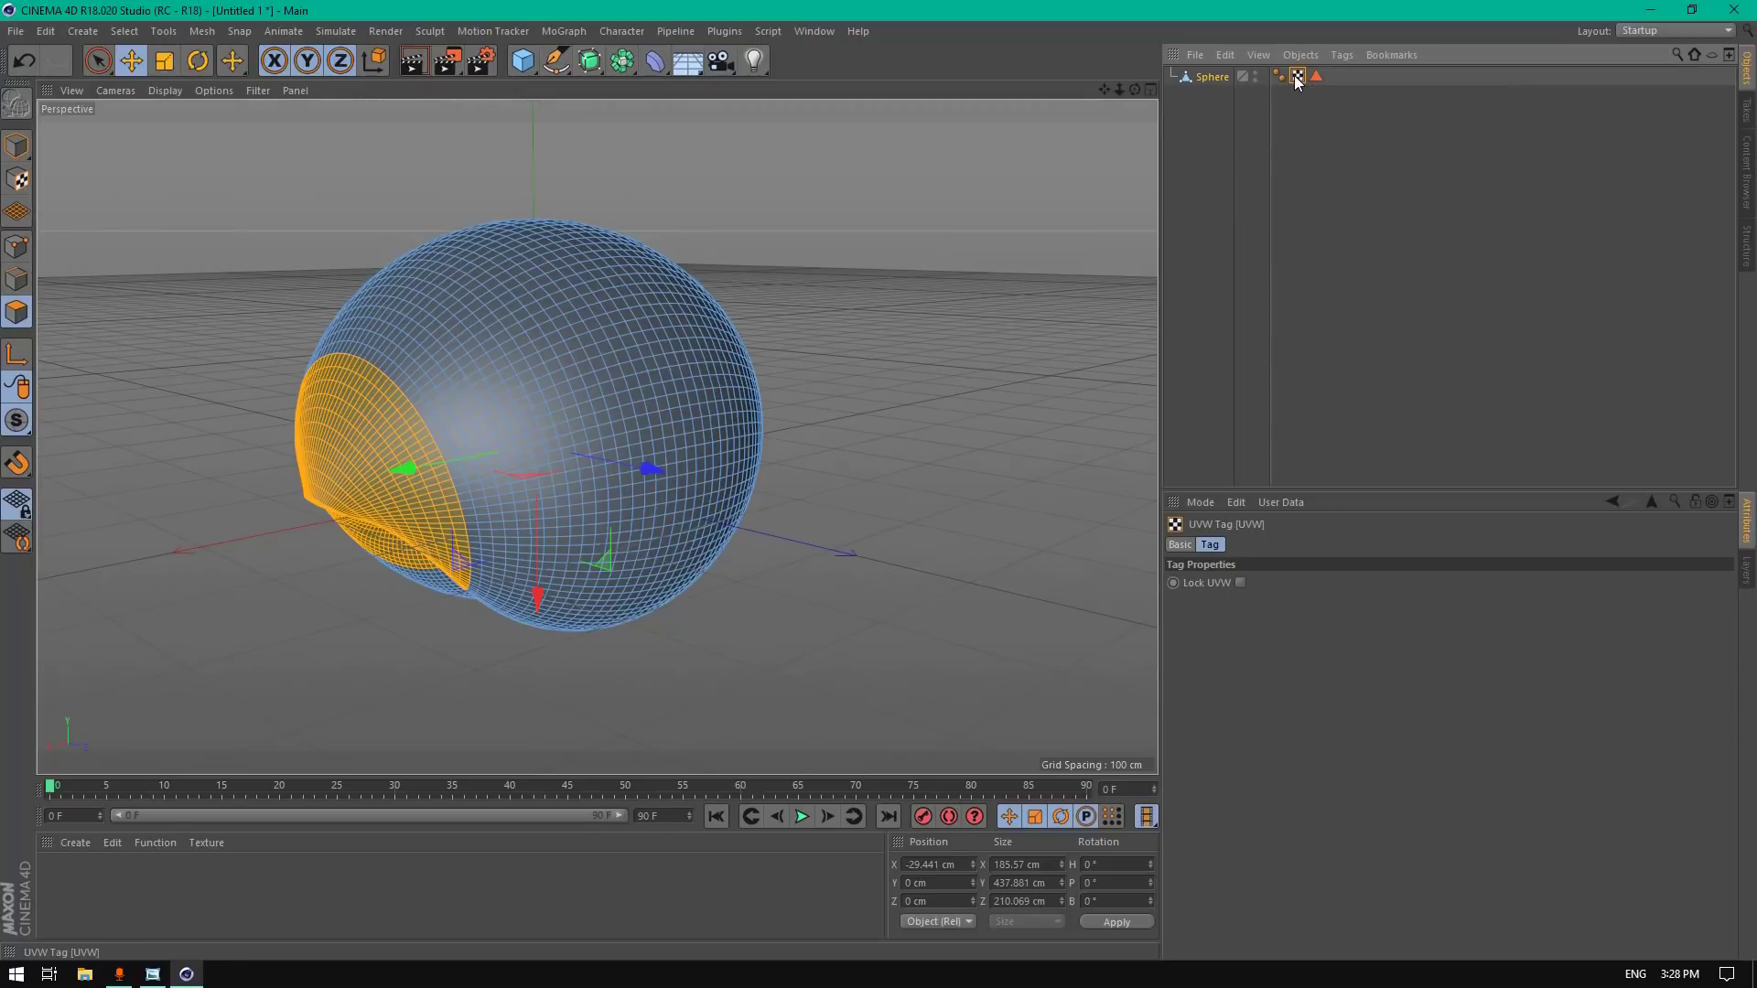
left_click(1200, 79)
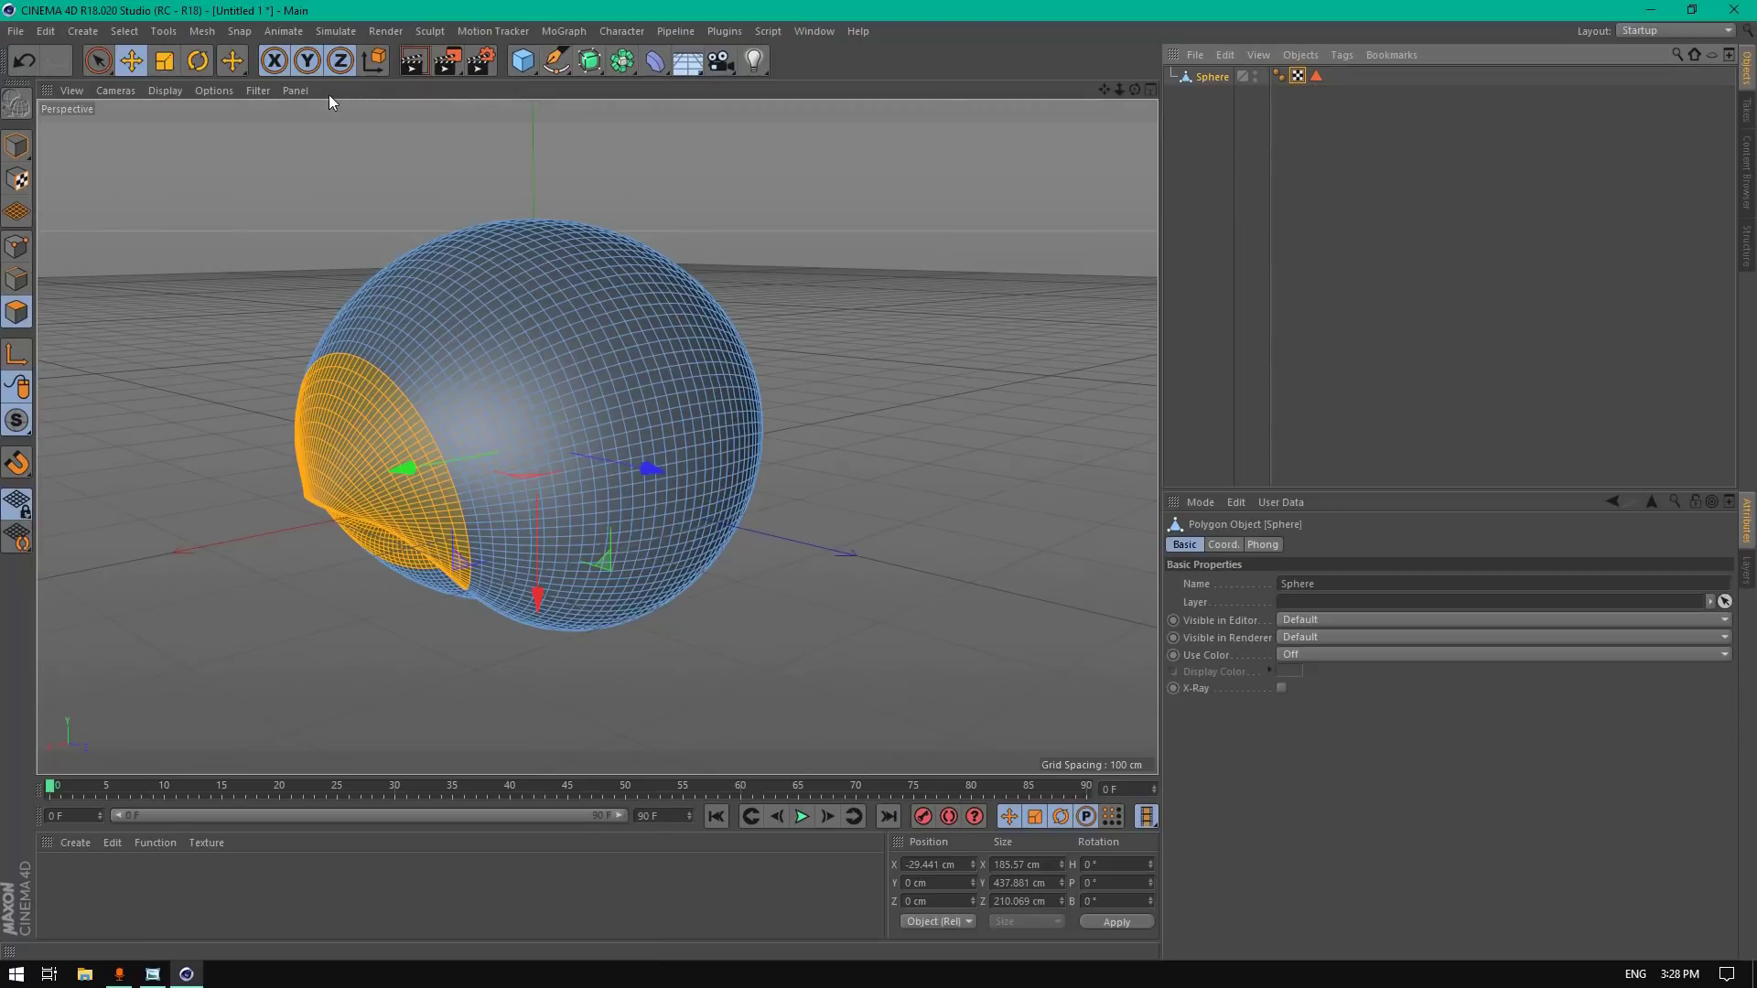
Step: Invert the polygon selection to cover the sphere's main body and add a Hair object to those polygons
left_click(126, 31)
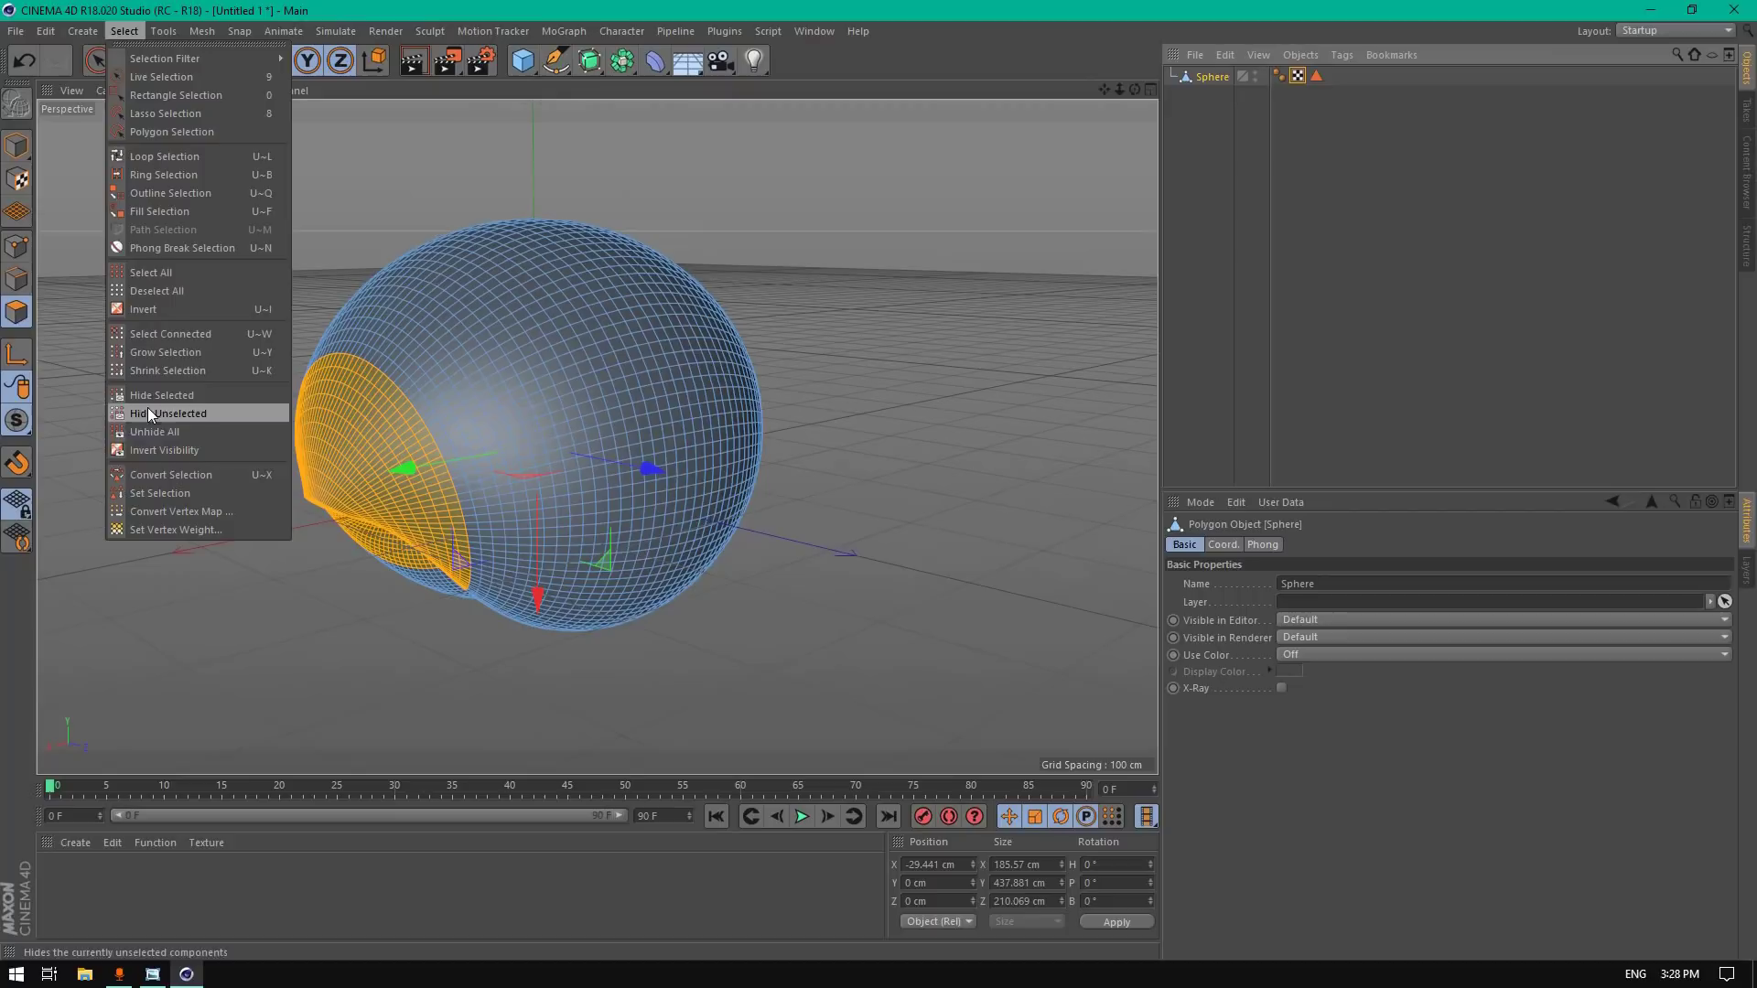
left_click(161, 306)
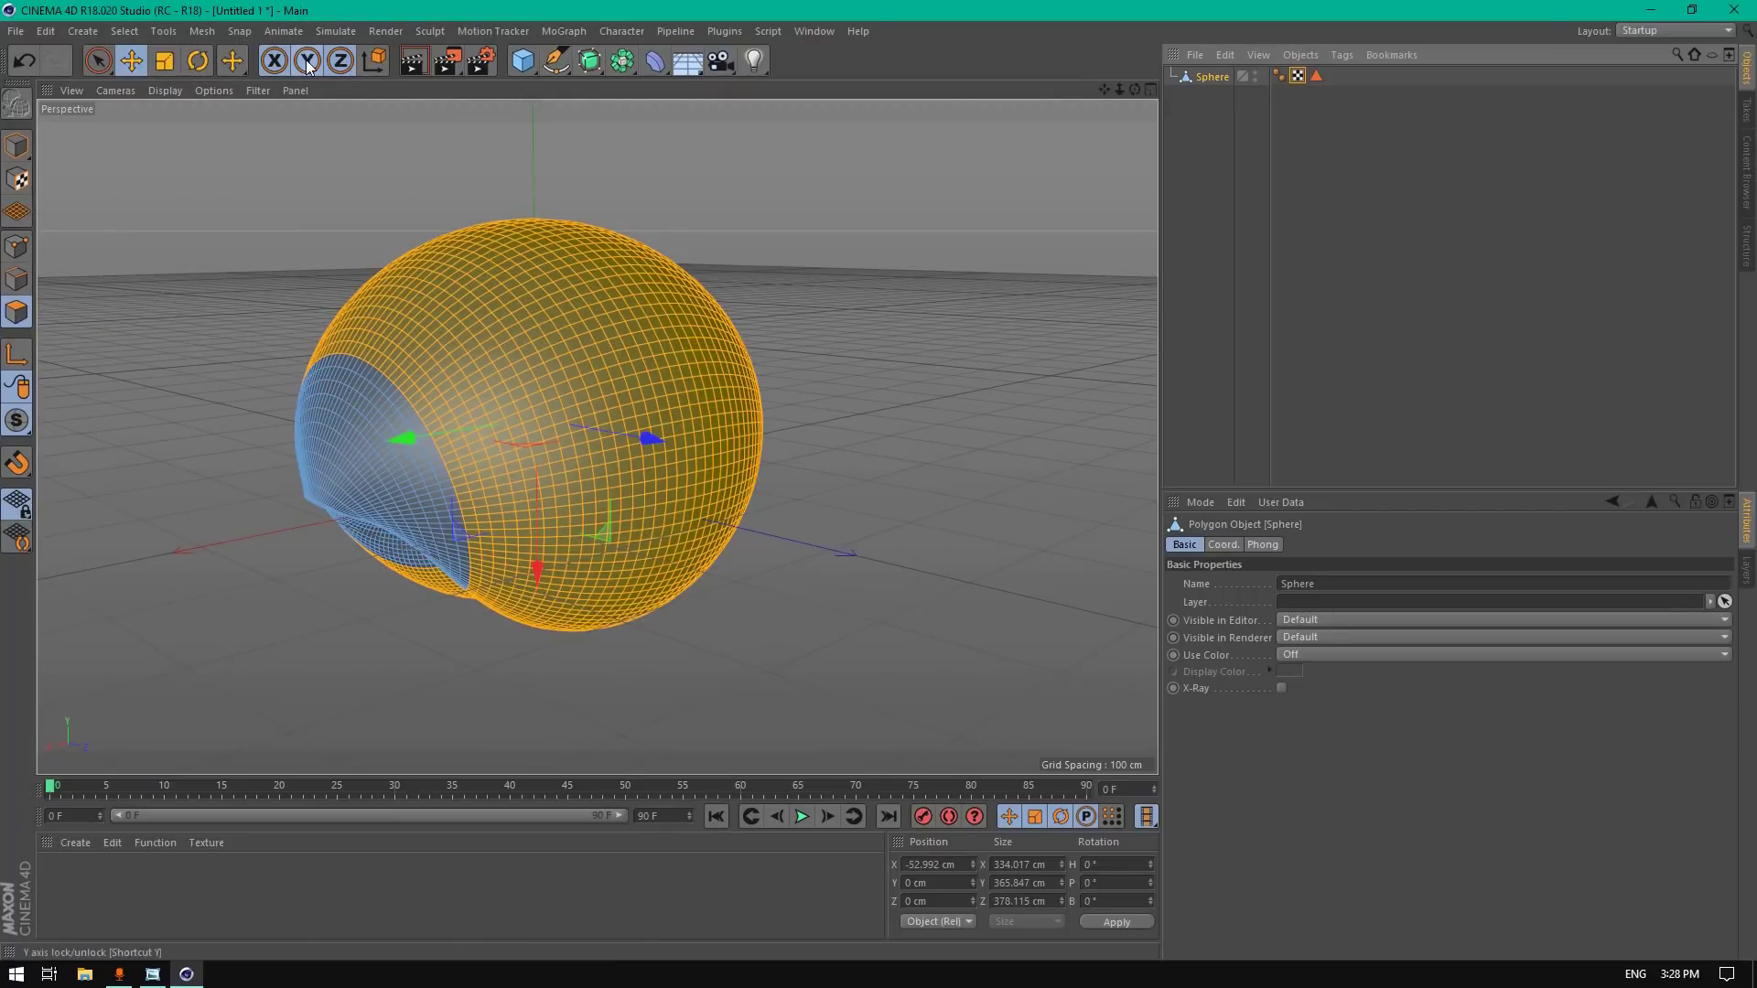
left_click(322, 30)
mouse_move(360, 141)
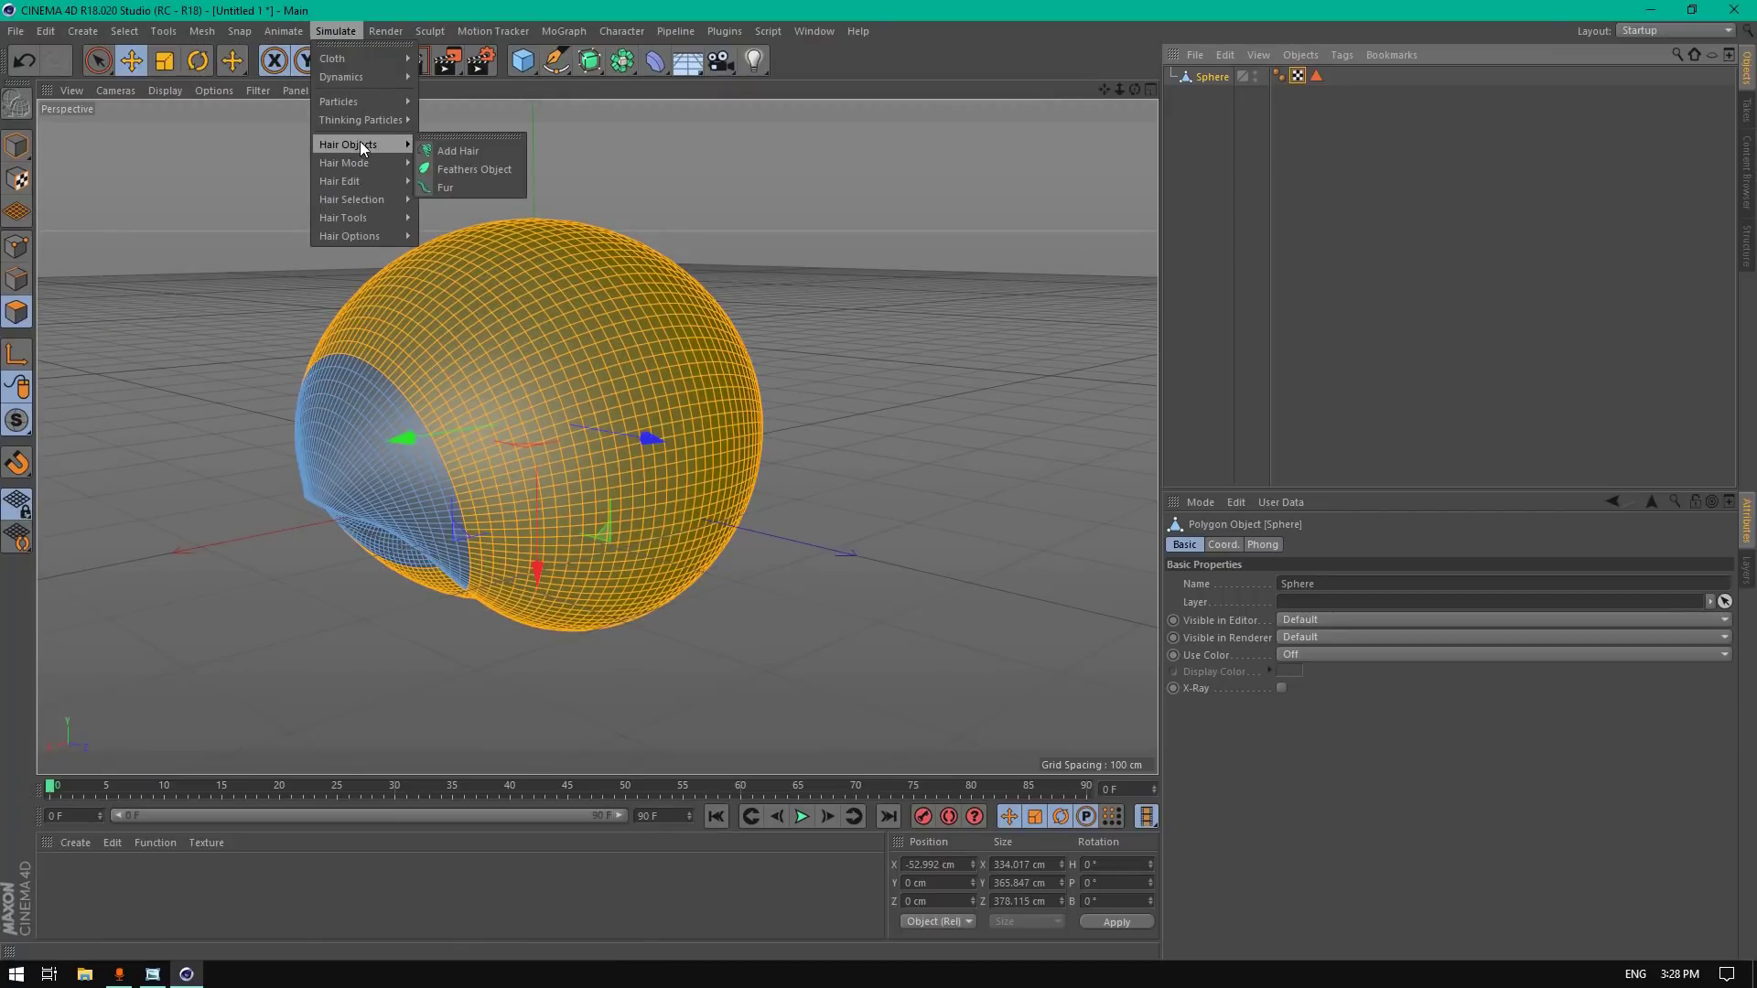
left_click(459, 152)
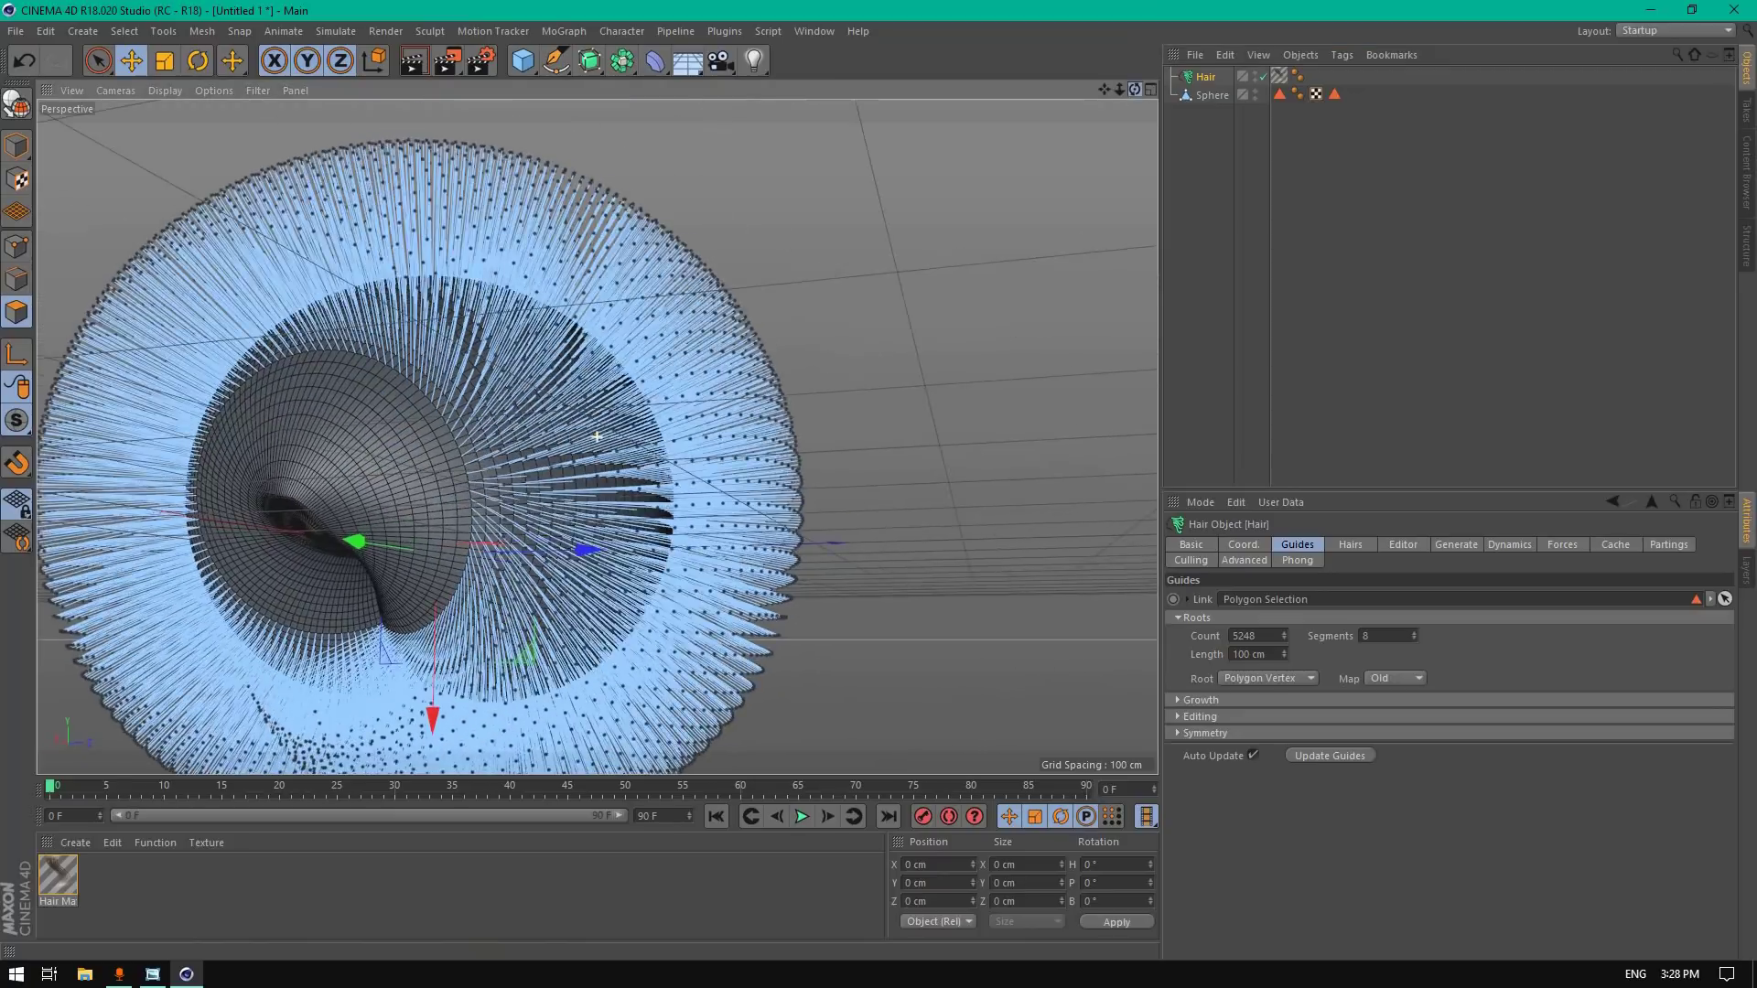
Step: Restore the stored selection of the pinched ends and add a second Hair object to those polygons
left_click(1334, 95)
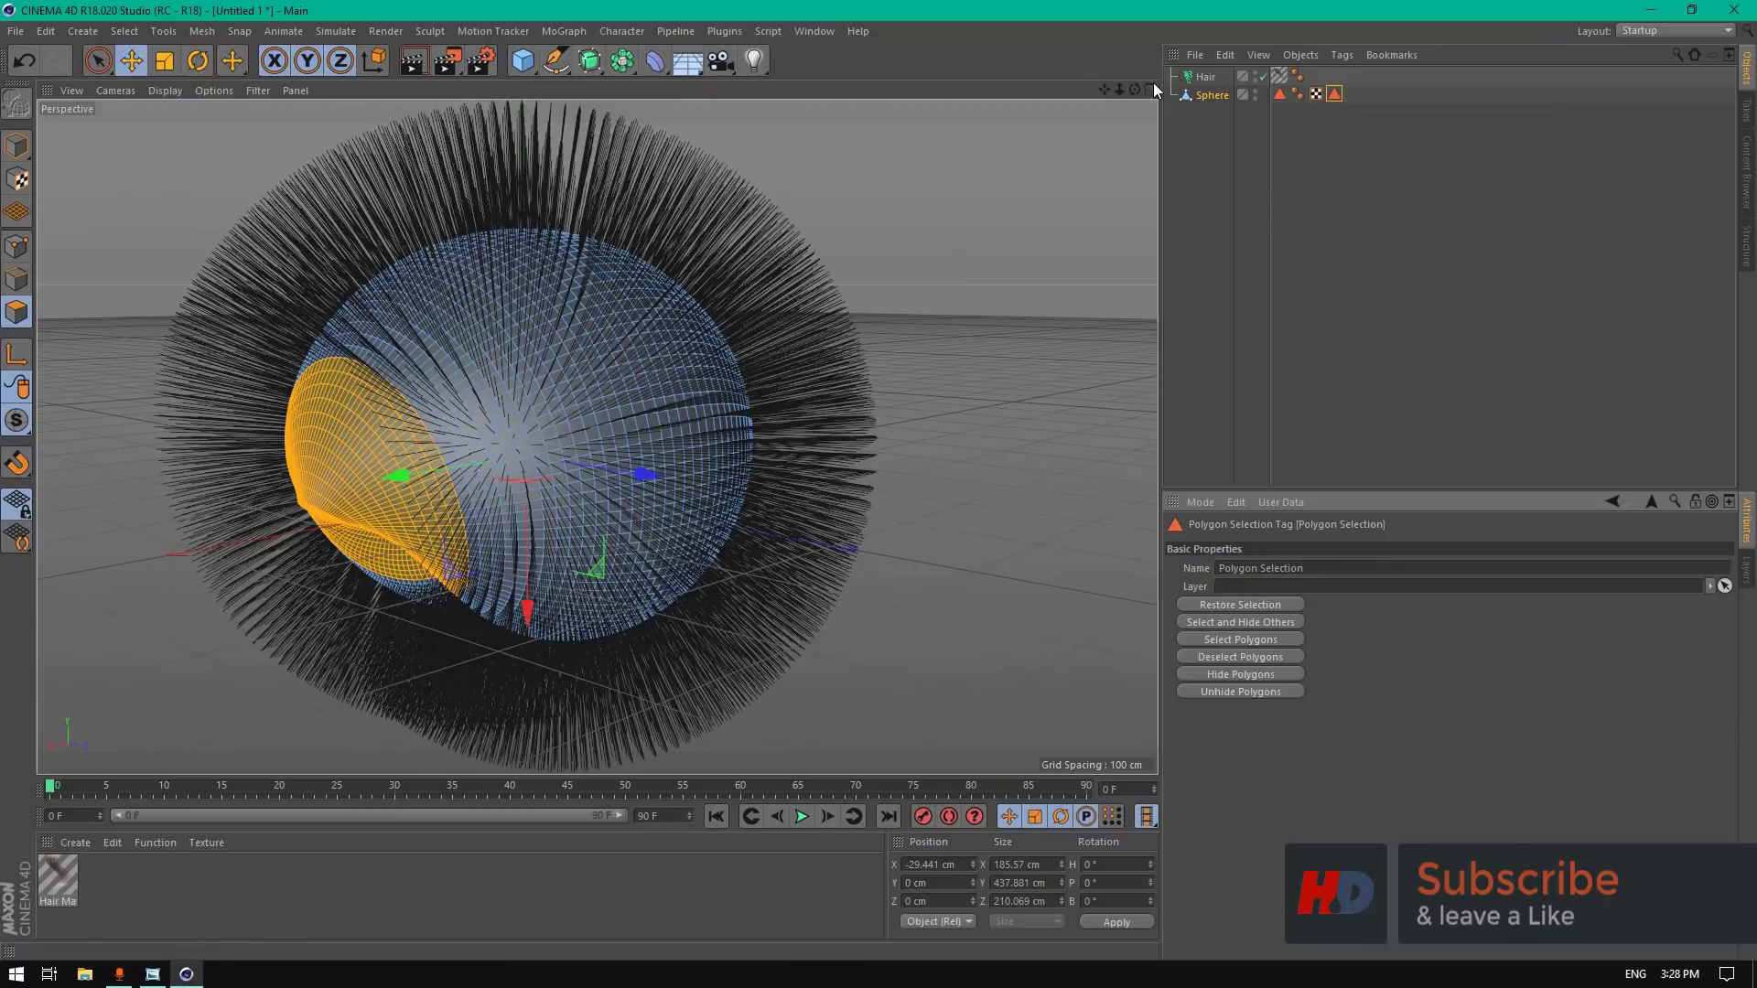
left_click_drag(1134, 89, 542, 117)
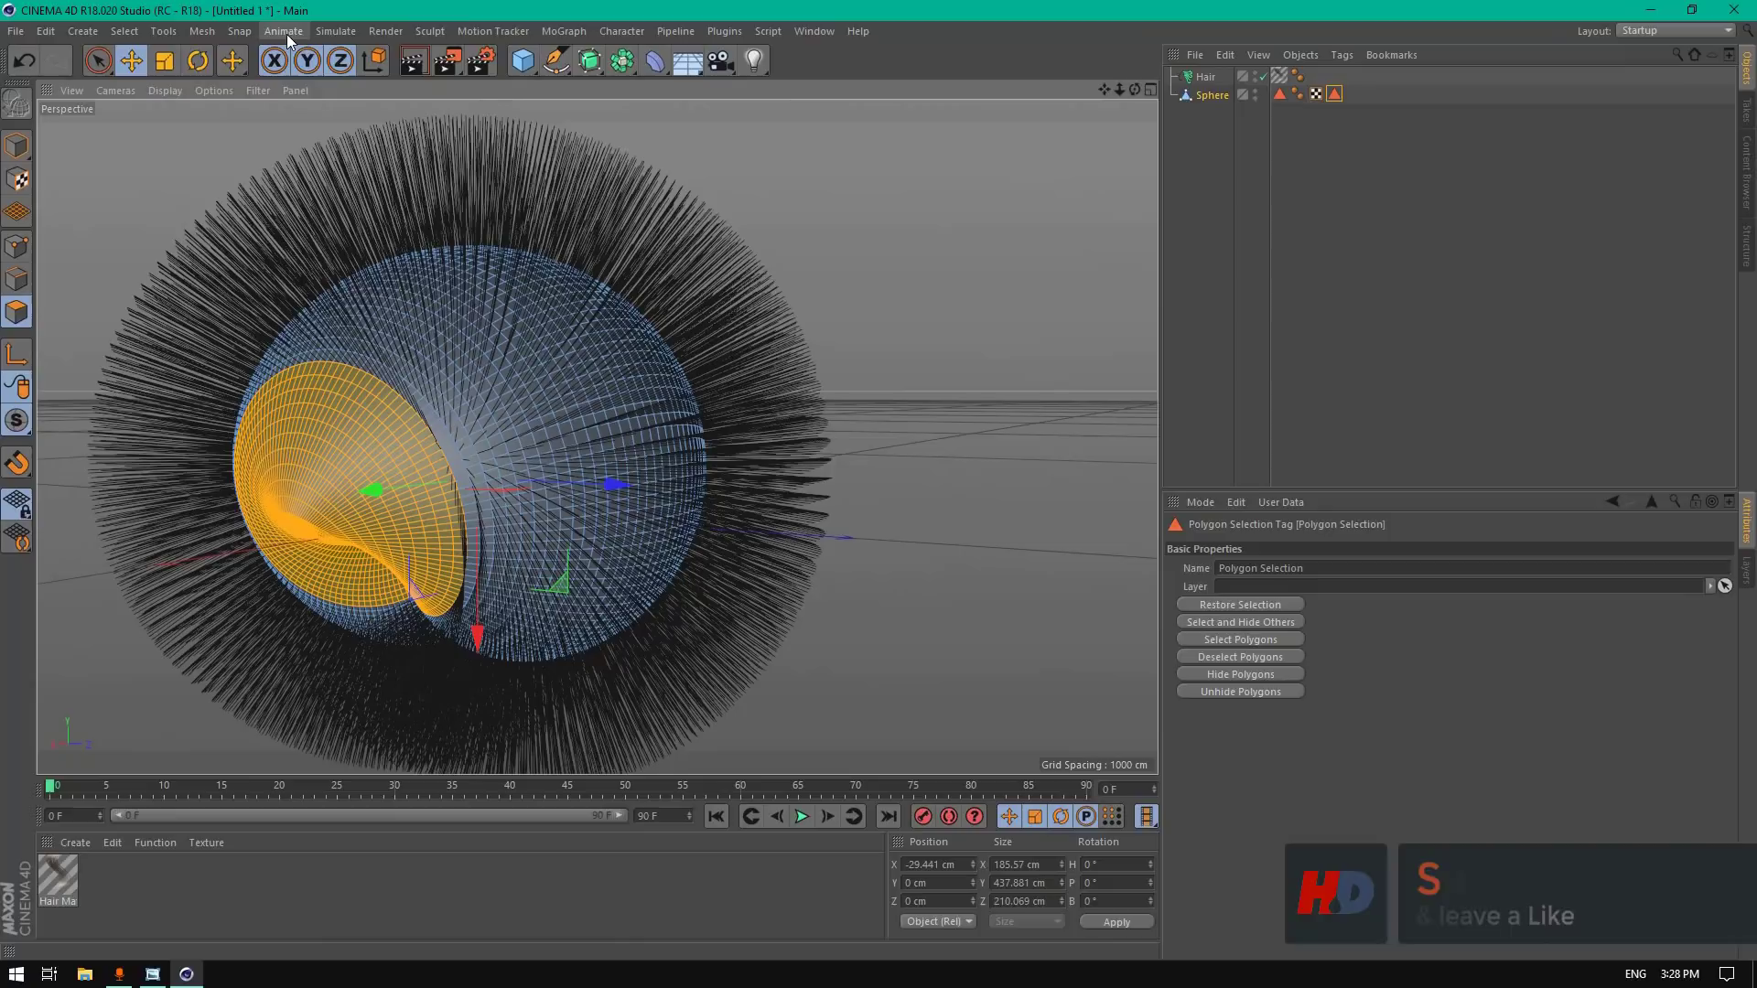
left_click(337, 30)
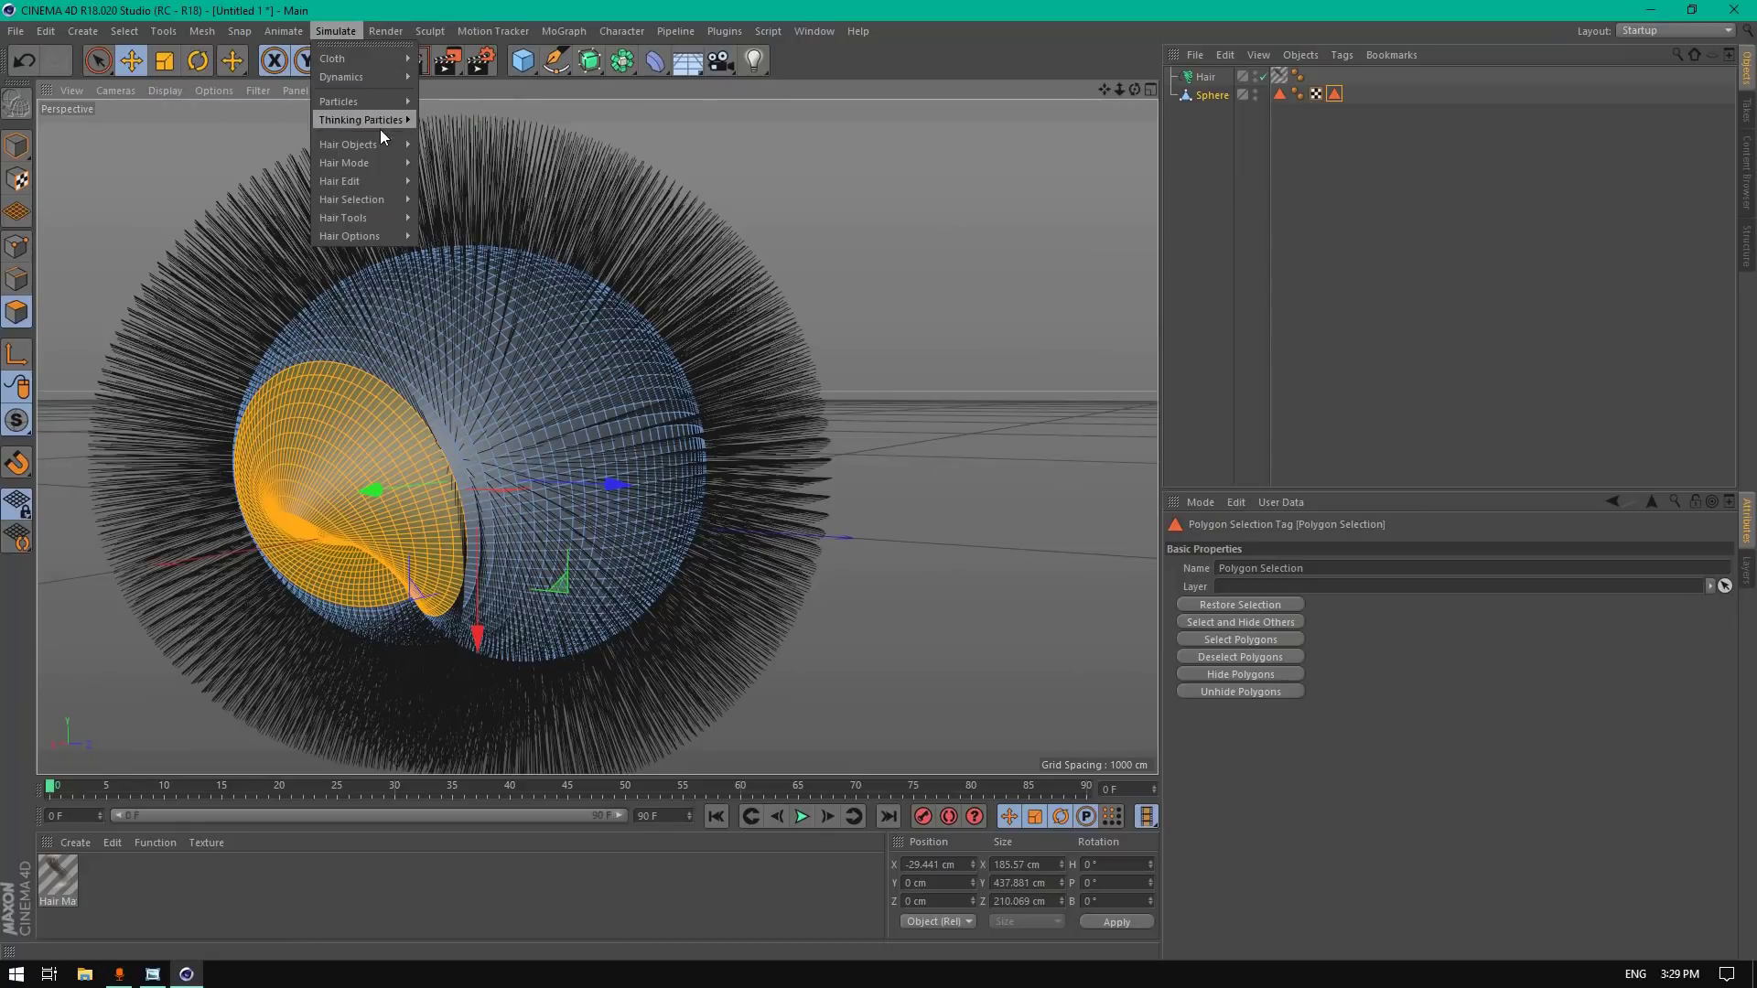
mouse_move(392, 145)
left_click(480, 154)
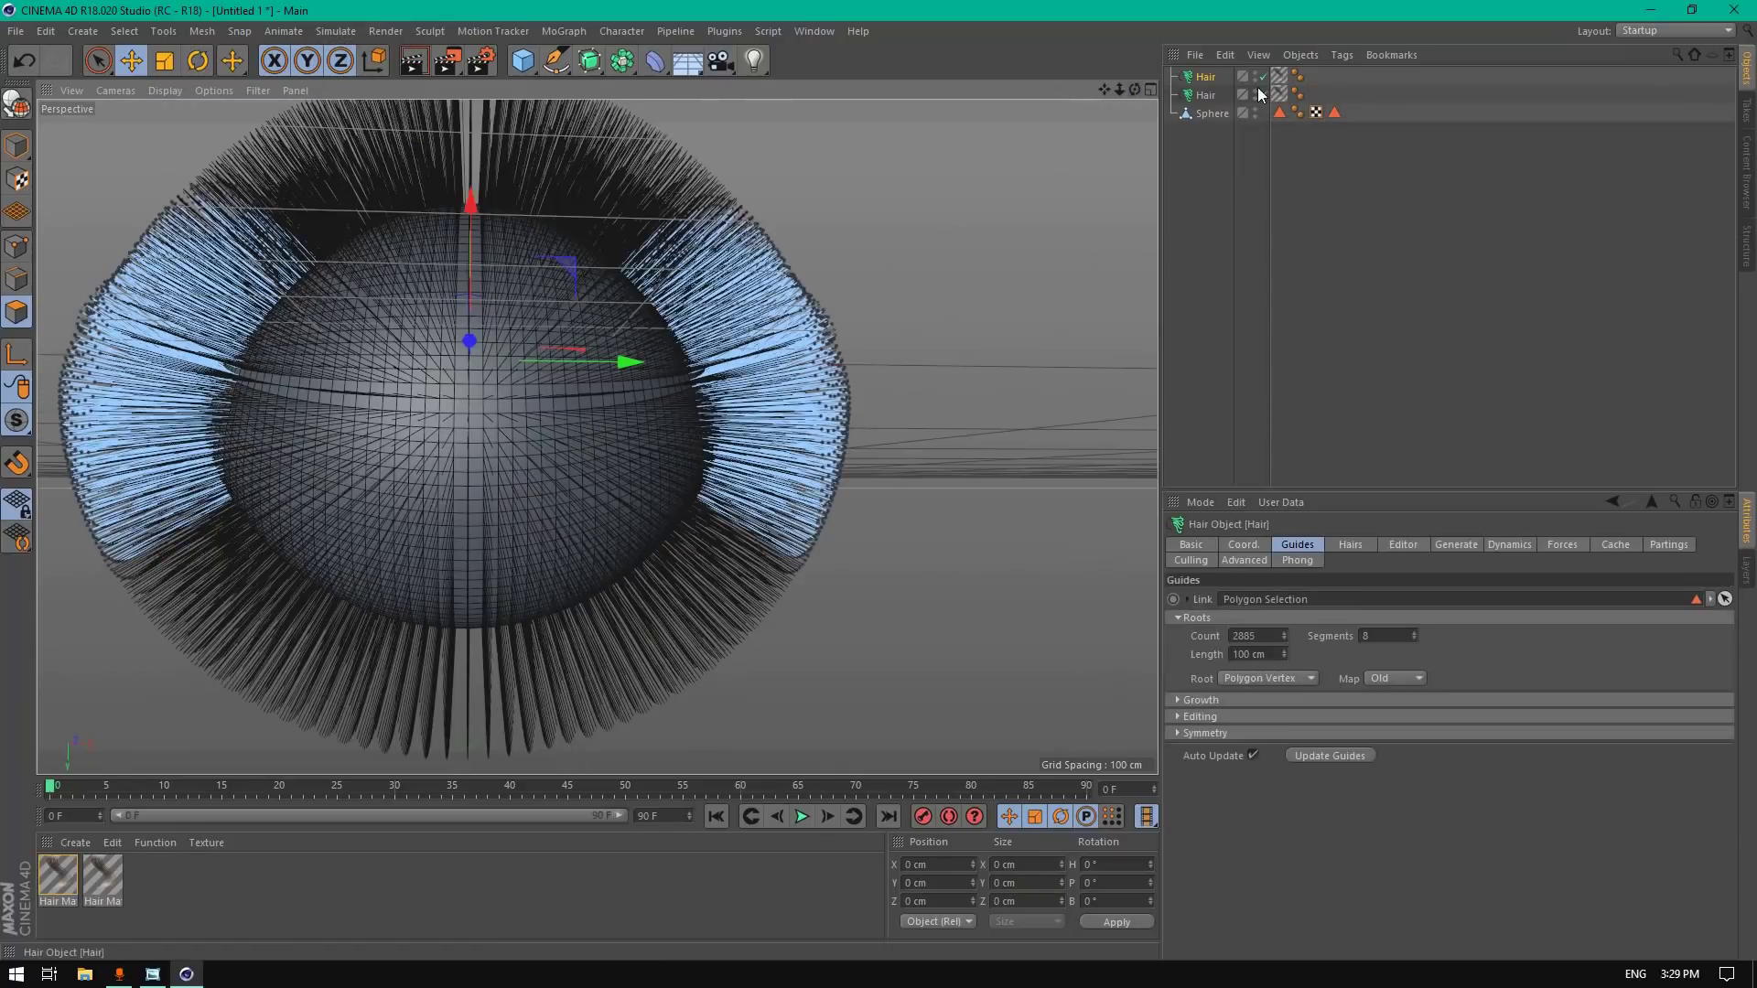
Step: Rename the Hair object that covers the sphere's main area as body
double_click(1208, 92)
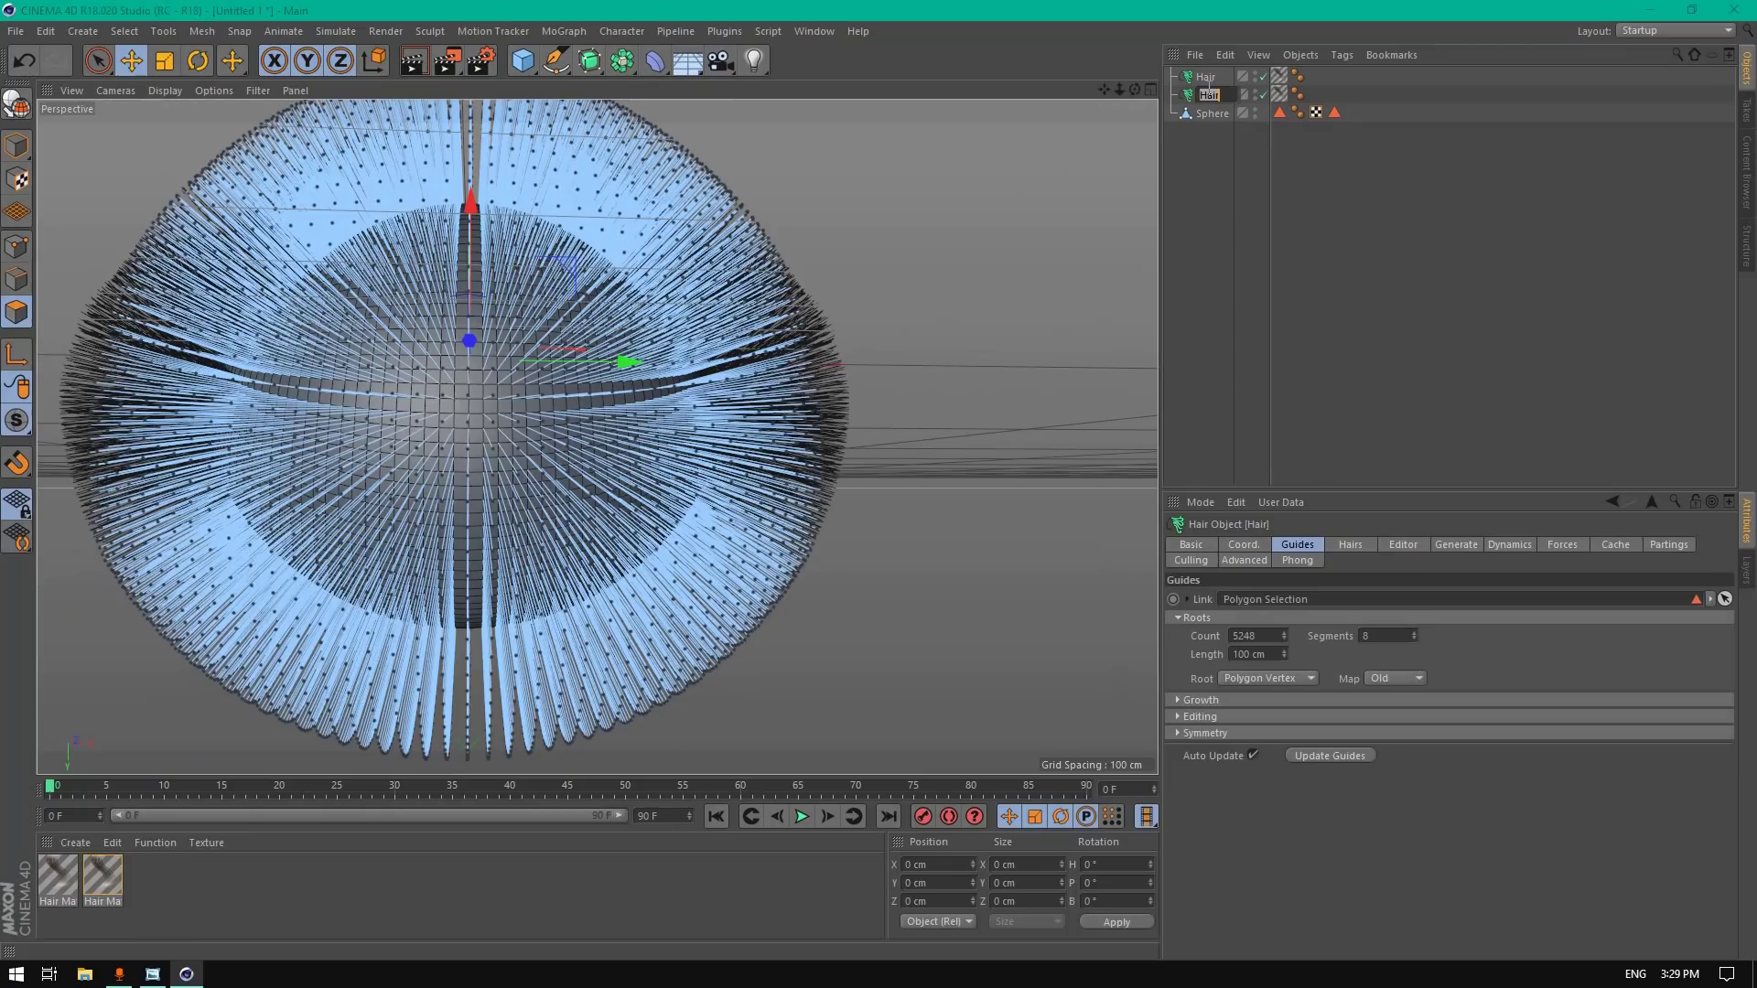
type("body")
left_click_drag(1134, 89, 1025, 375)
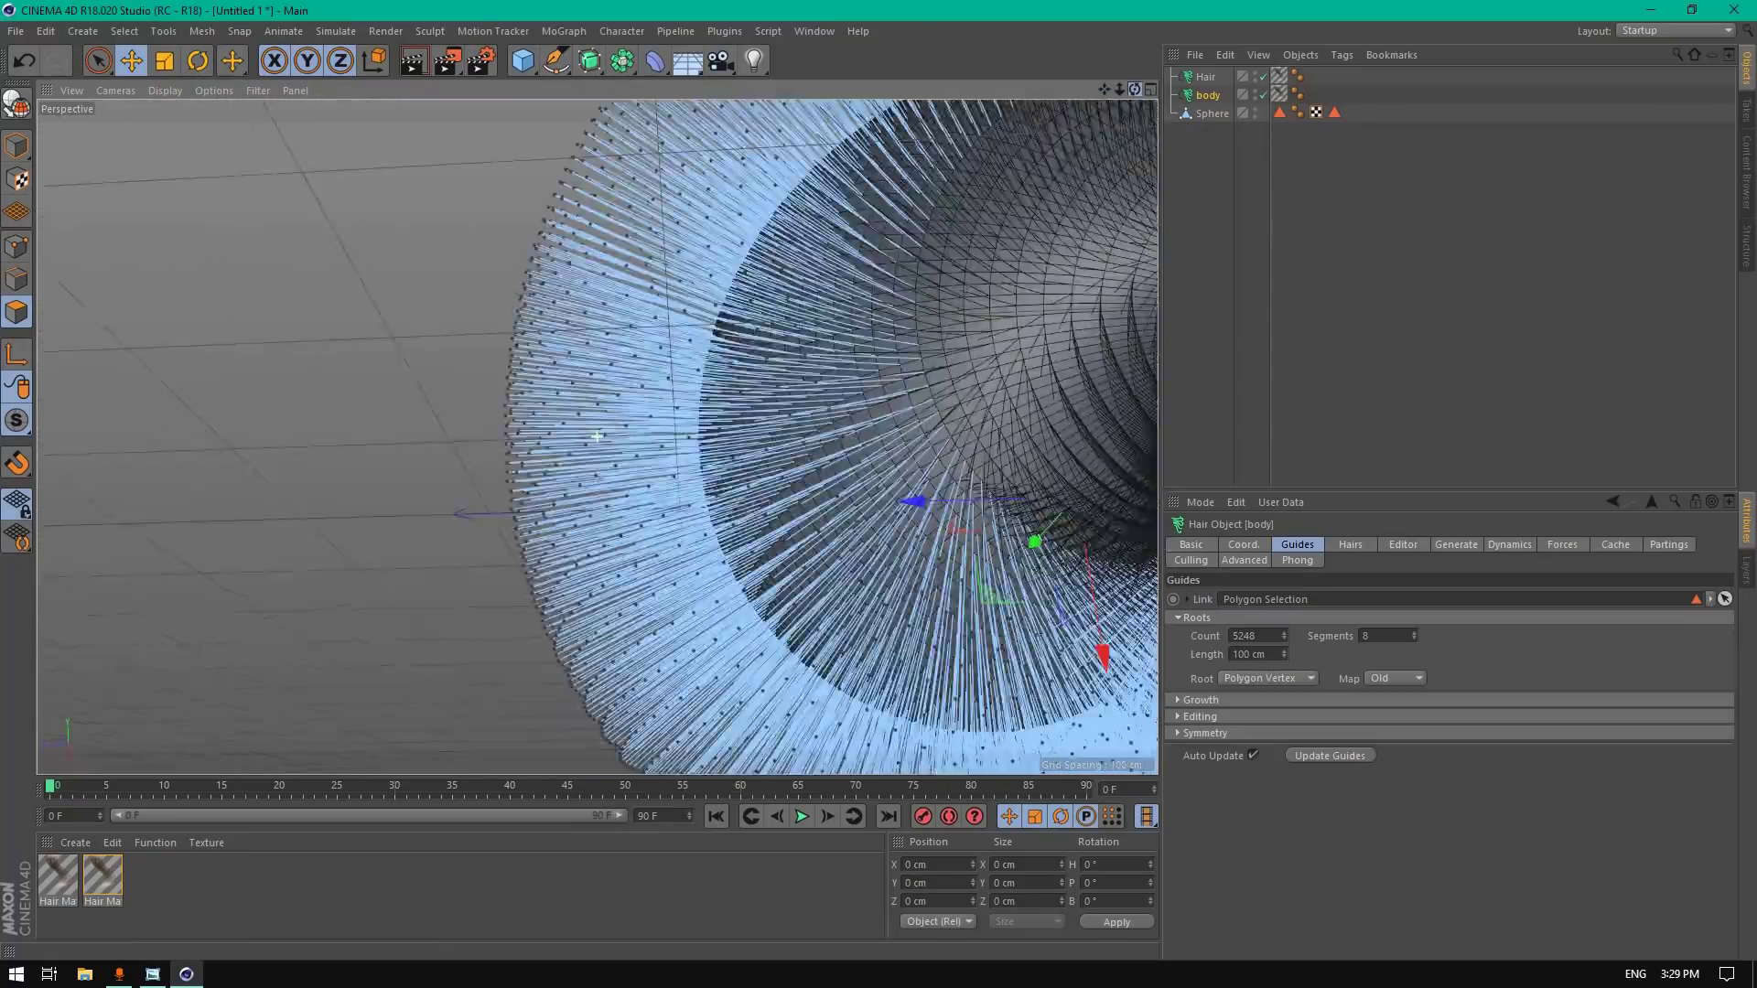
left_click_drag(1011, 207, 984, 236)
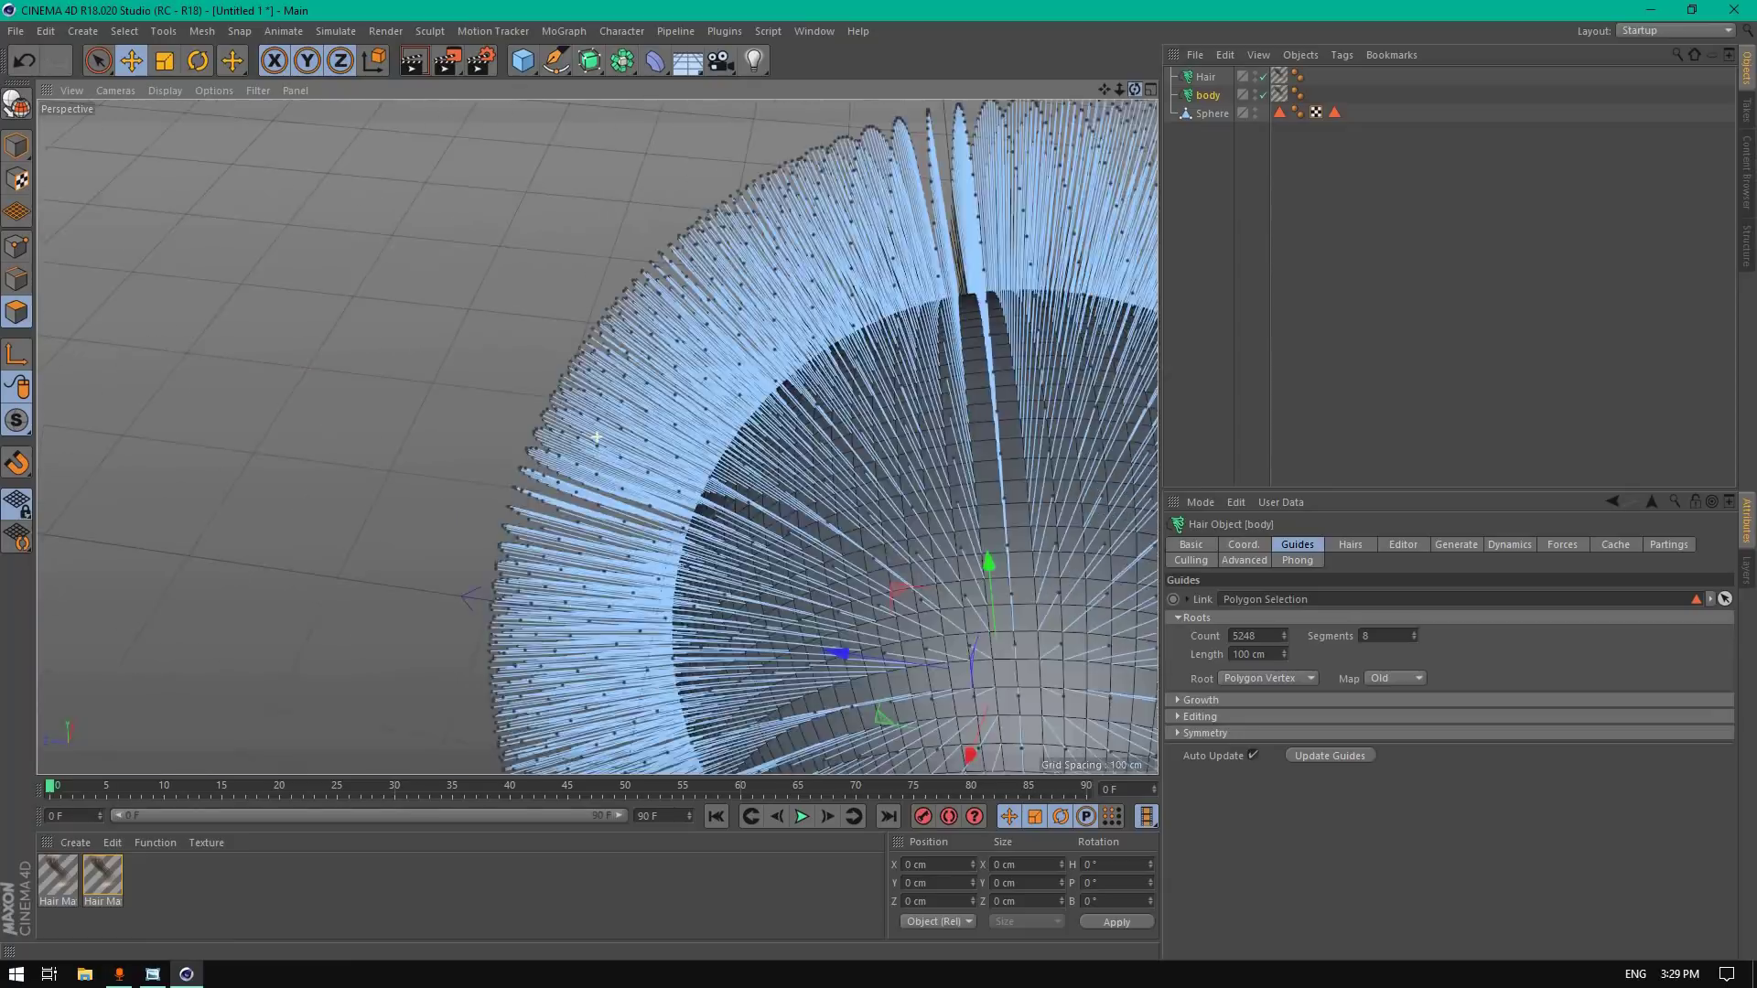
mouse_move(1135, 88)
left_mouse_down()
mouse_move(1098, 137)
mouse_move(1124, 91)
left_mouse_up()
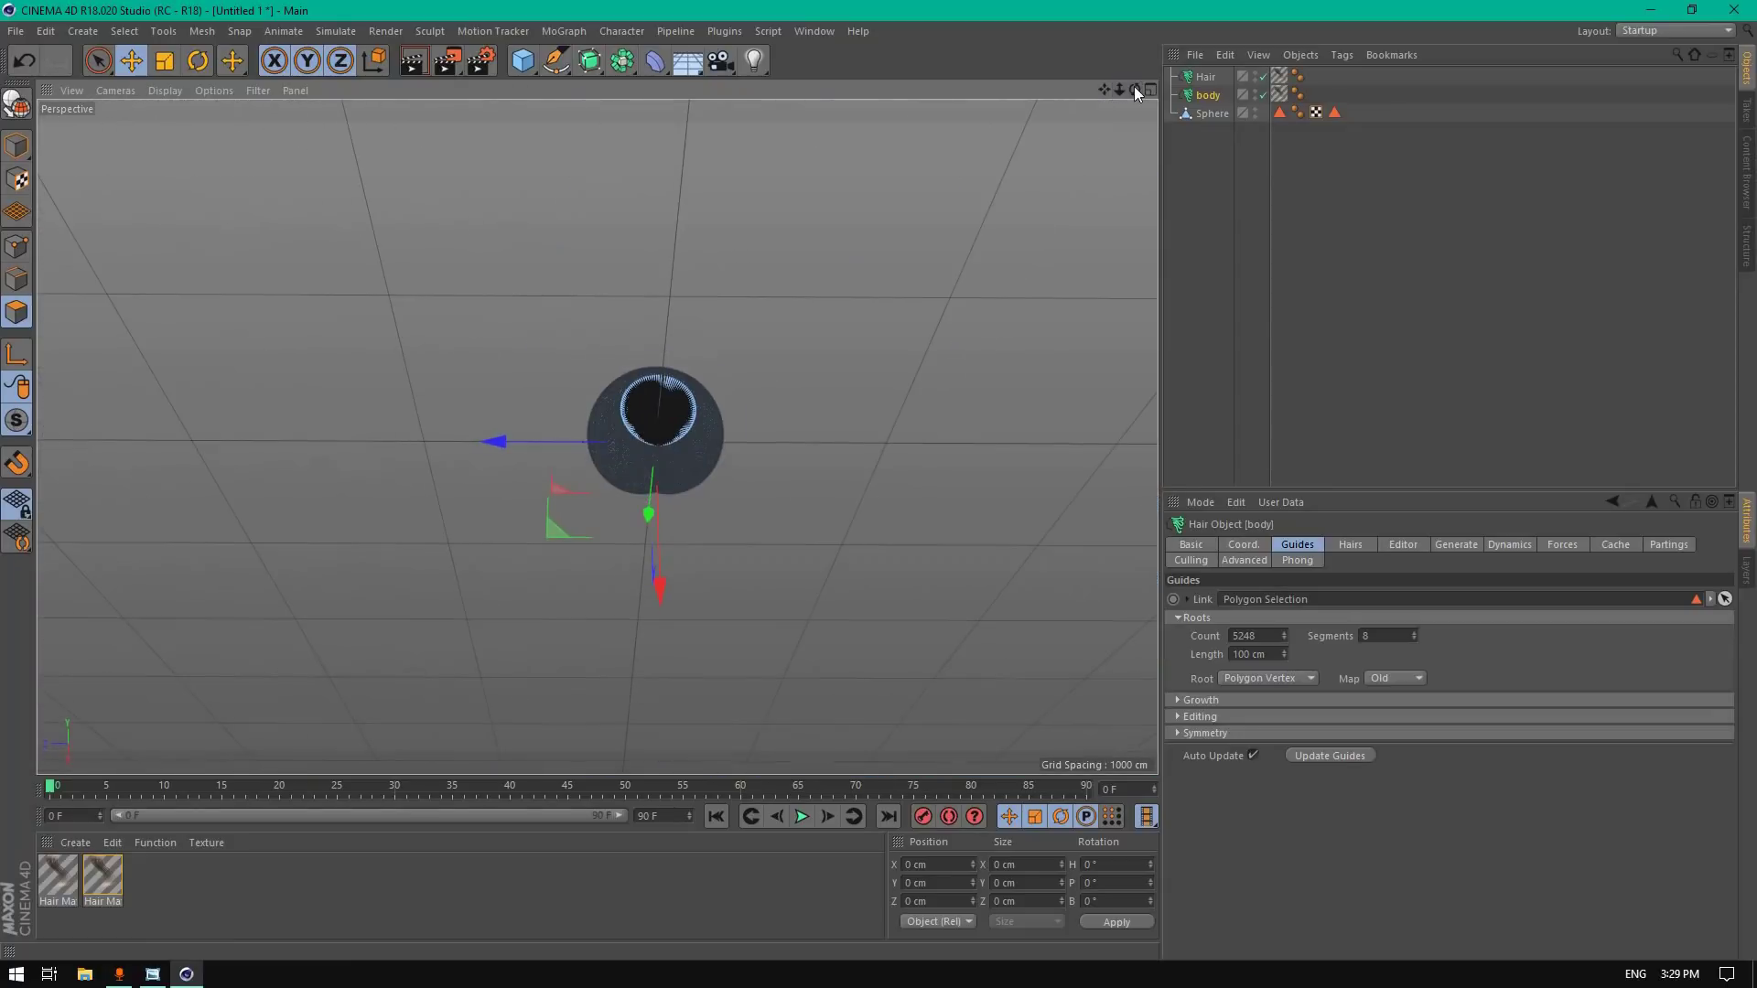
left_click(117, 89)
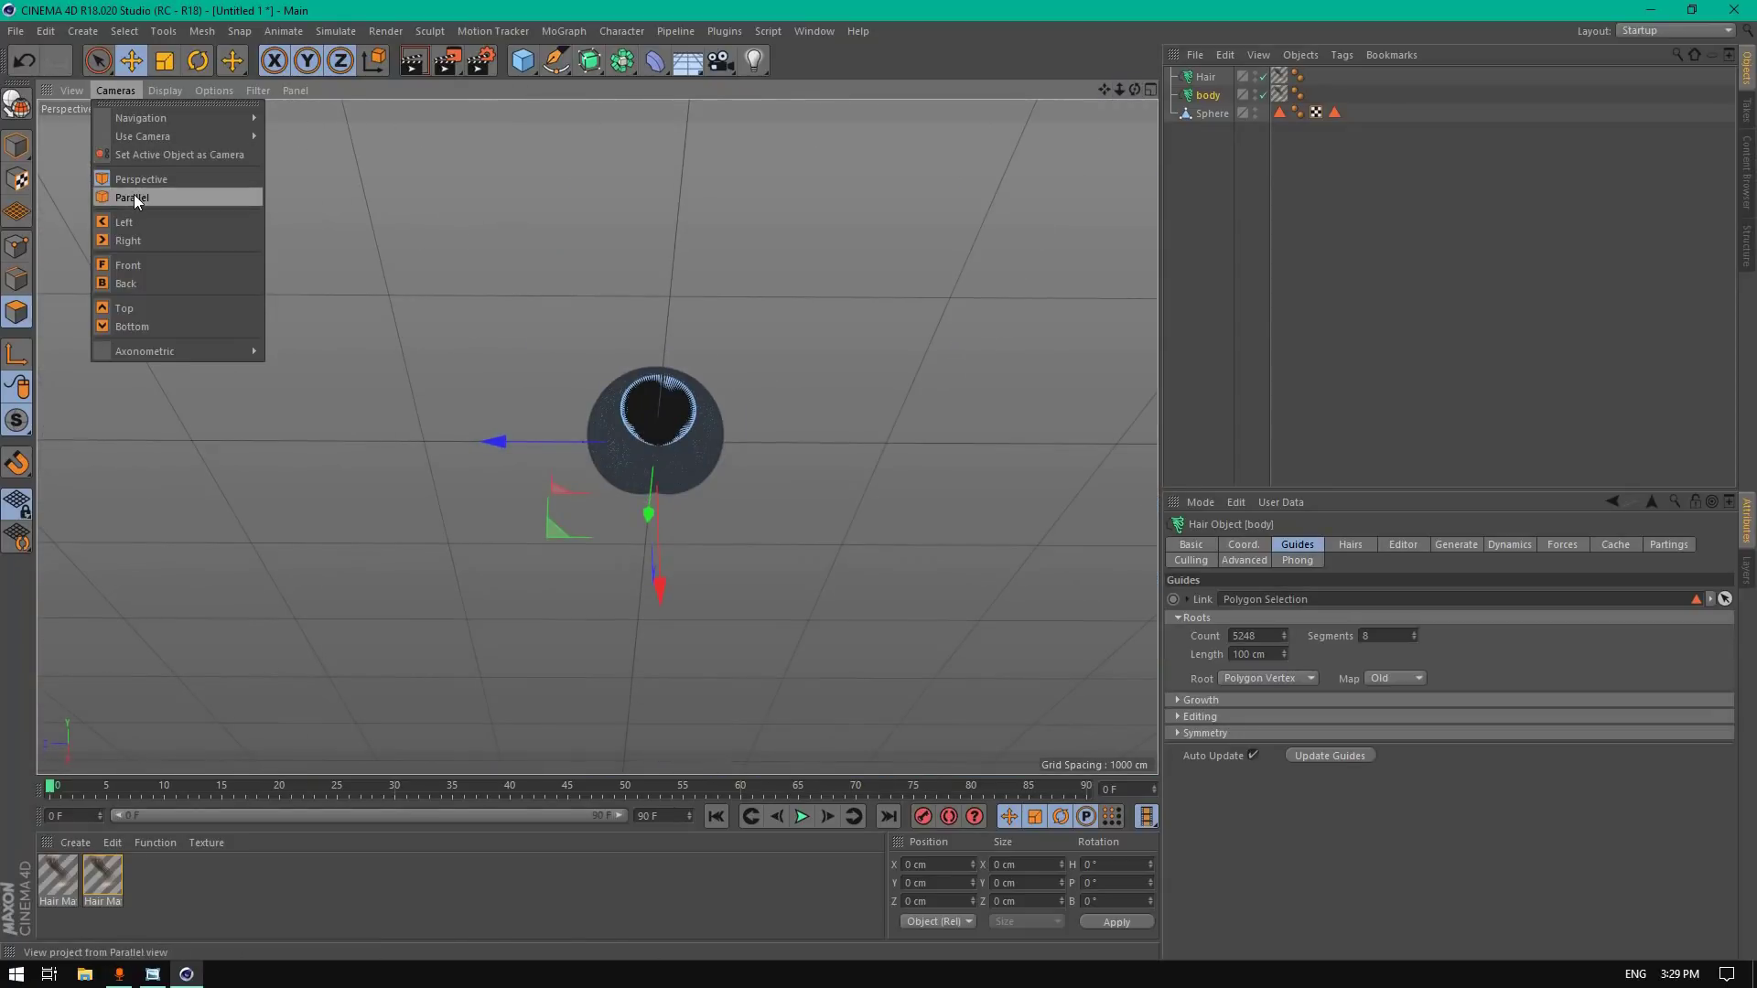
left_click(135, 198)
left_click(114, 92)
left_click(141, 182)
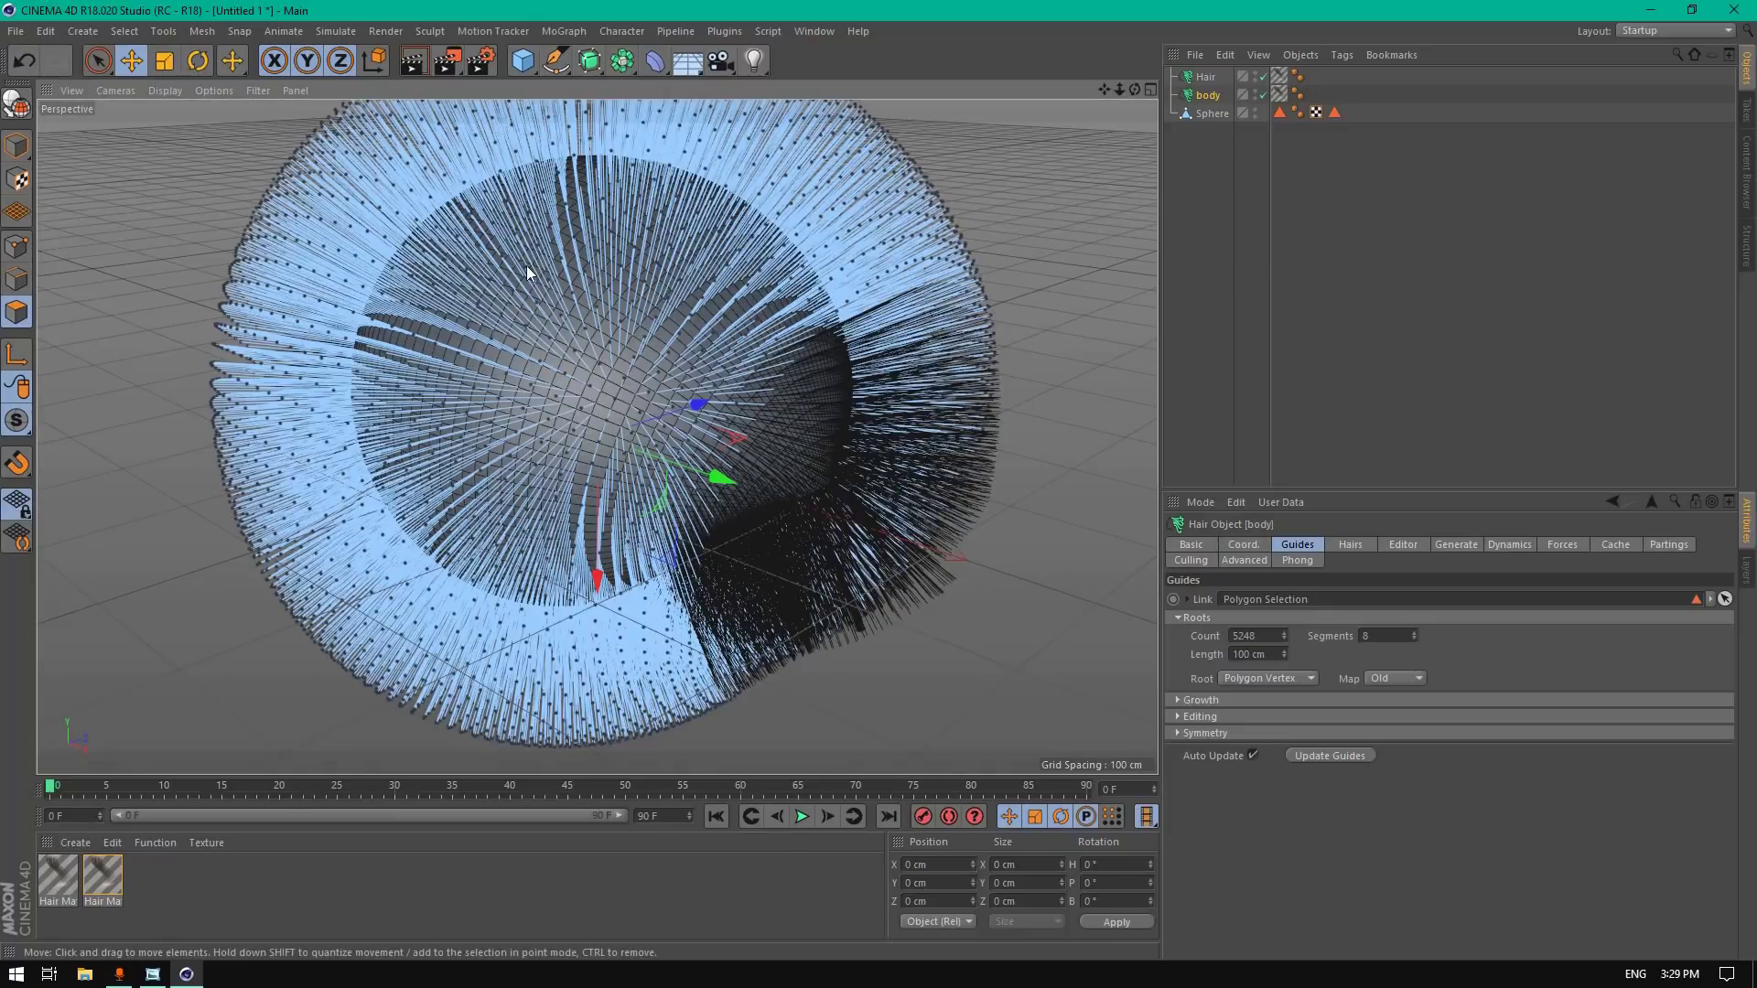
left_click_drag(1119, 90, 1219, 86)
Step: Rename the Hair object that covers the pinched ends as neck
double_click(1207, 77)
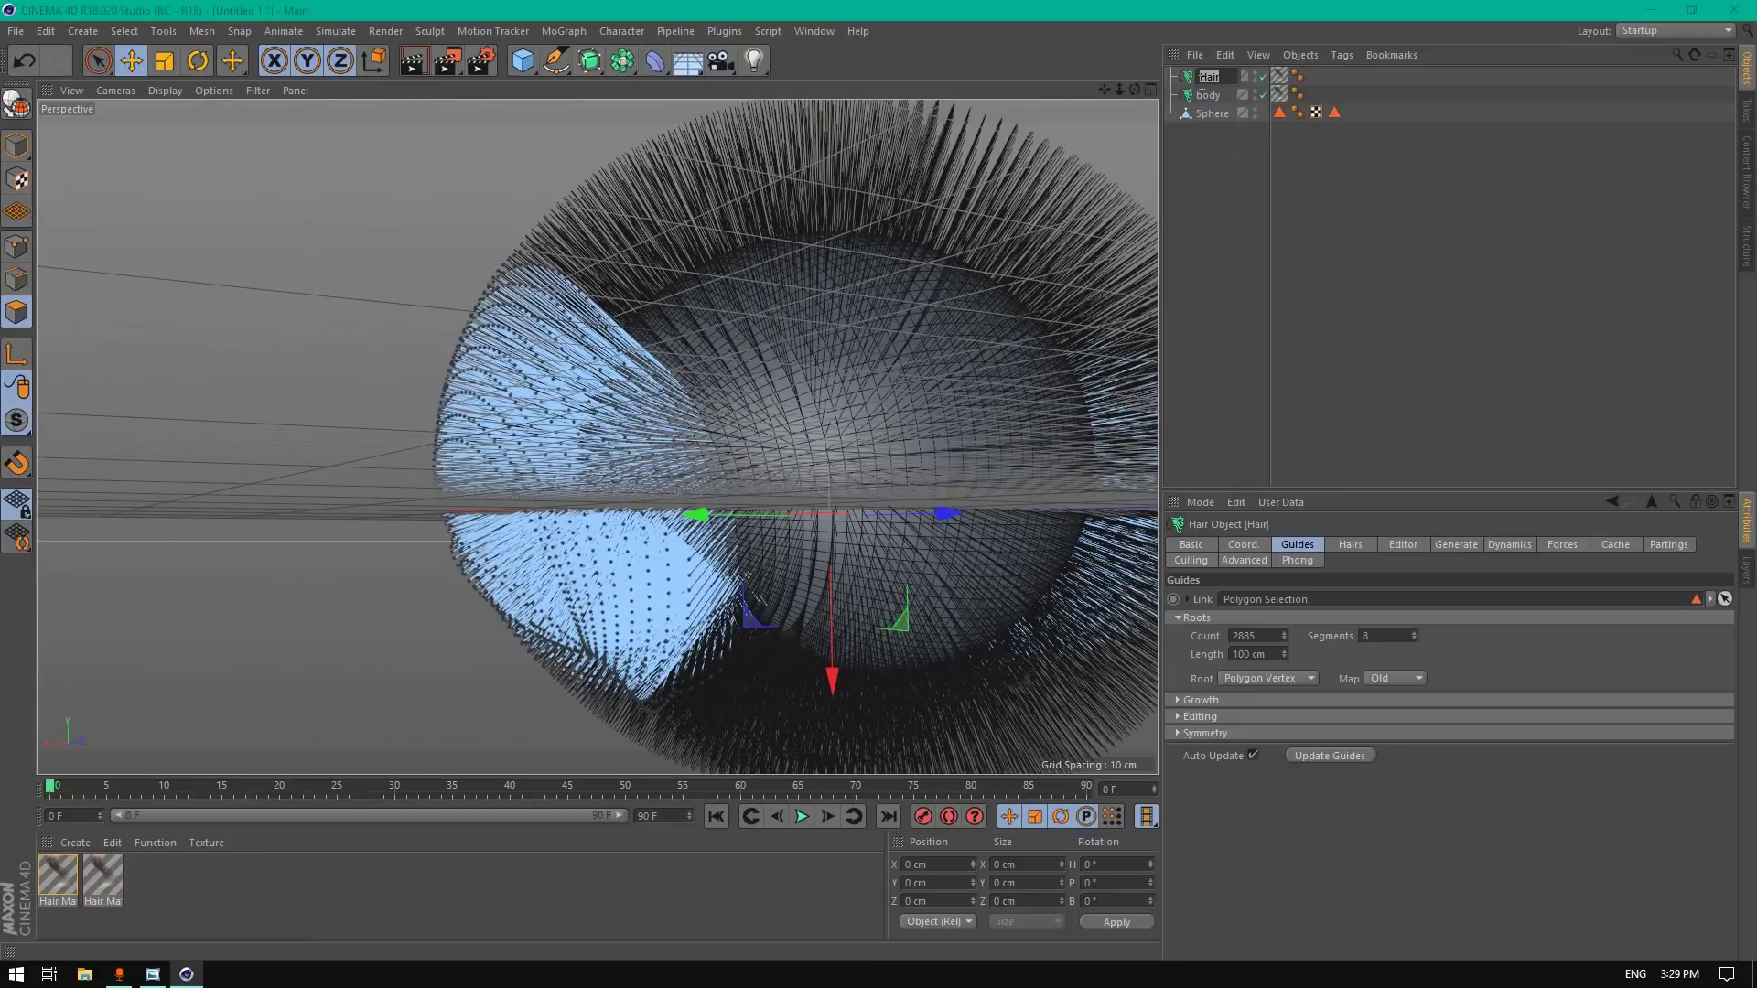
type("neck")
key("Return")
Step: Set the body hair's guide count to 5000 and the guide length to 12 cm
left_click(1206, 95)
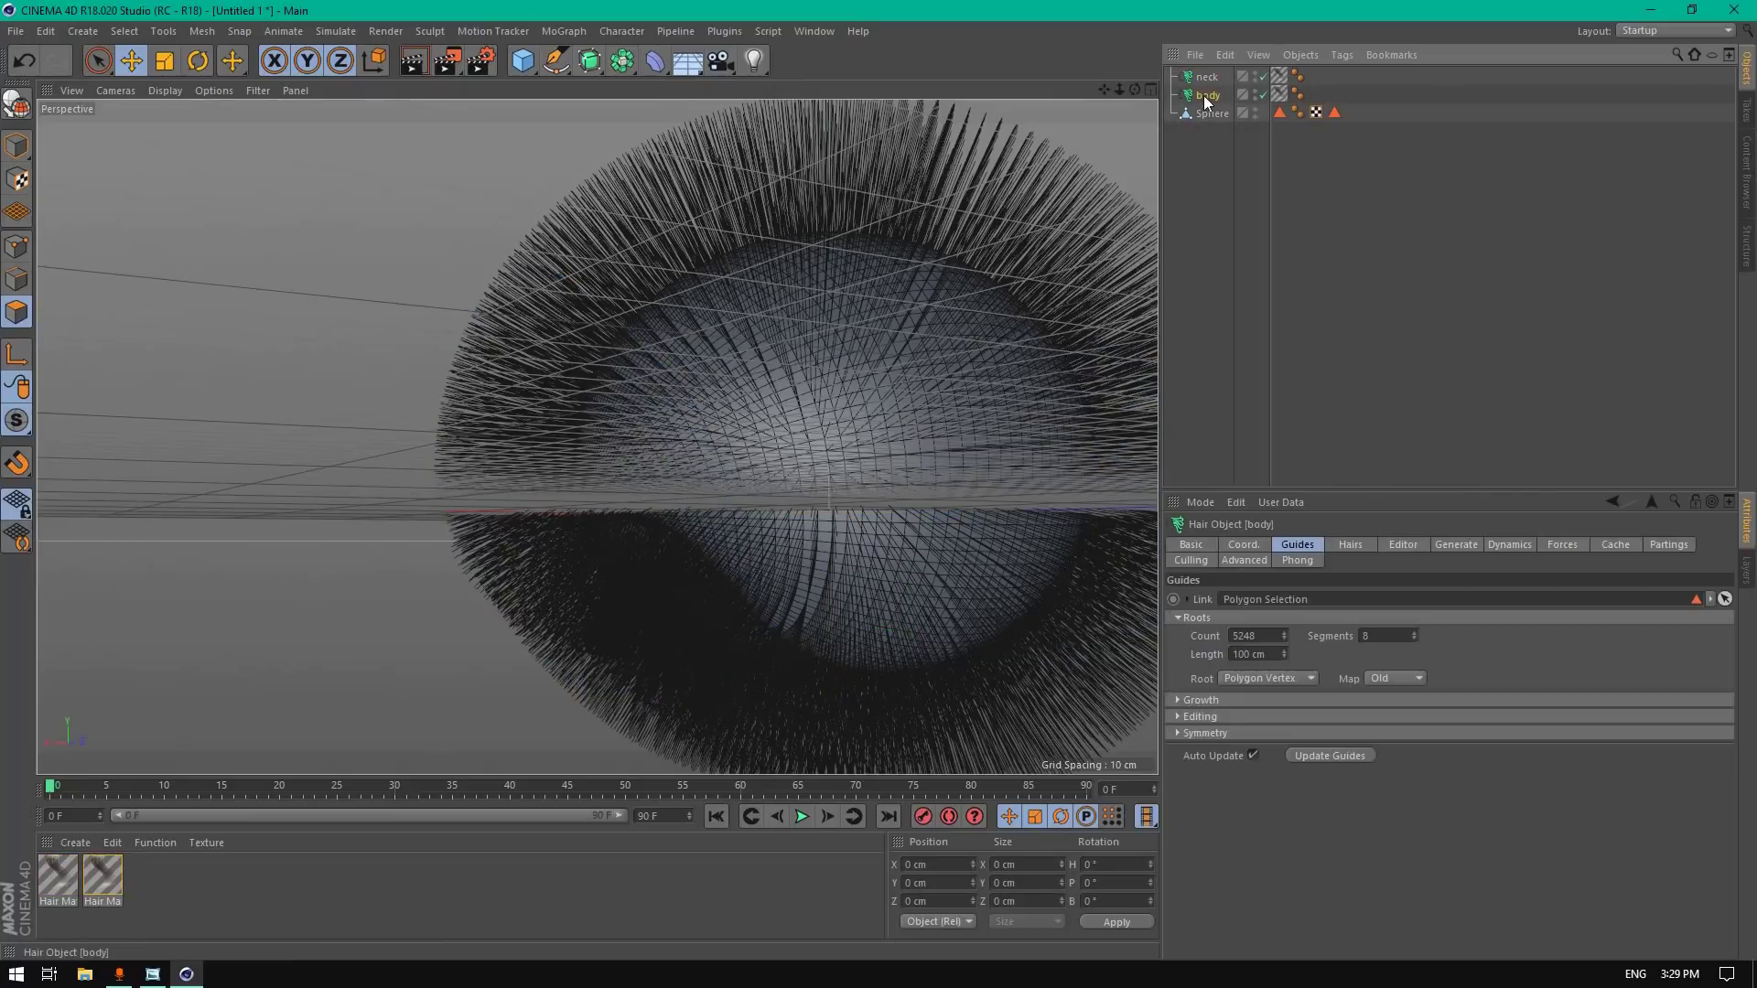
mouse_move(1123, 90)
left_mouse_down()
mouse_move(1135, 99)
mouse_move(1098, 90)
left_mouse_up()
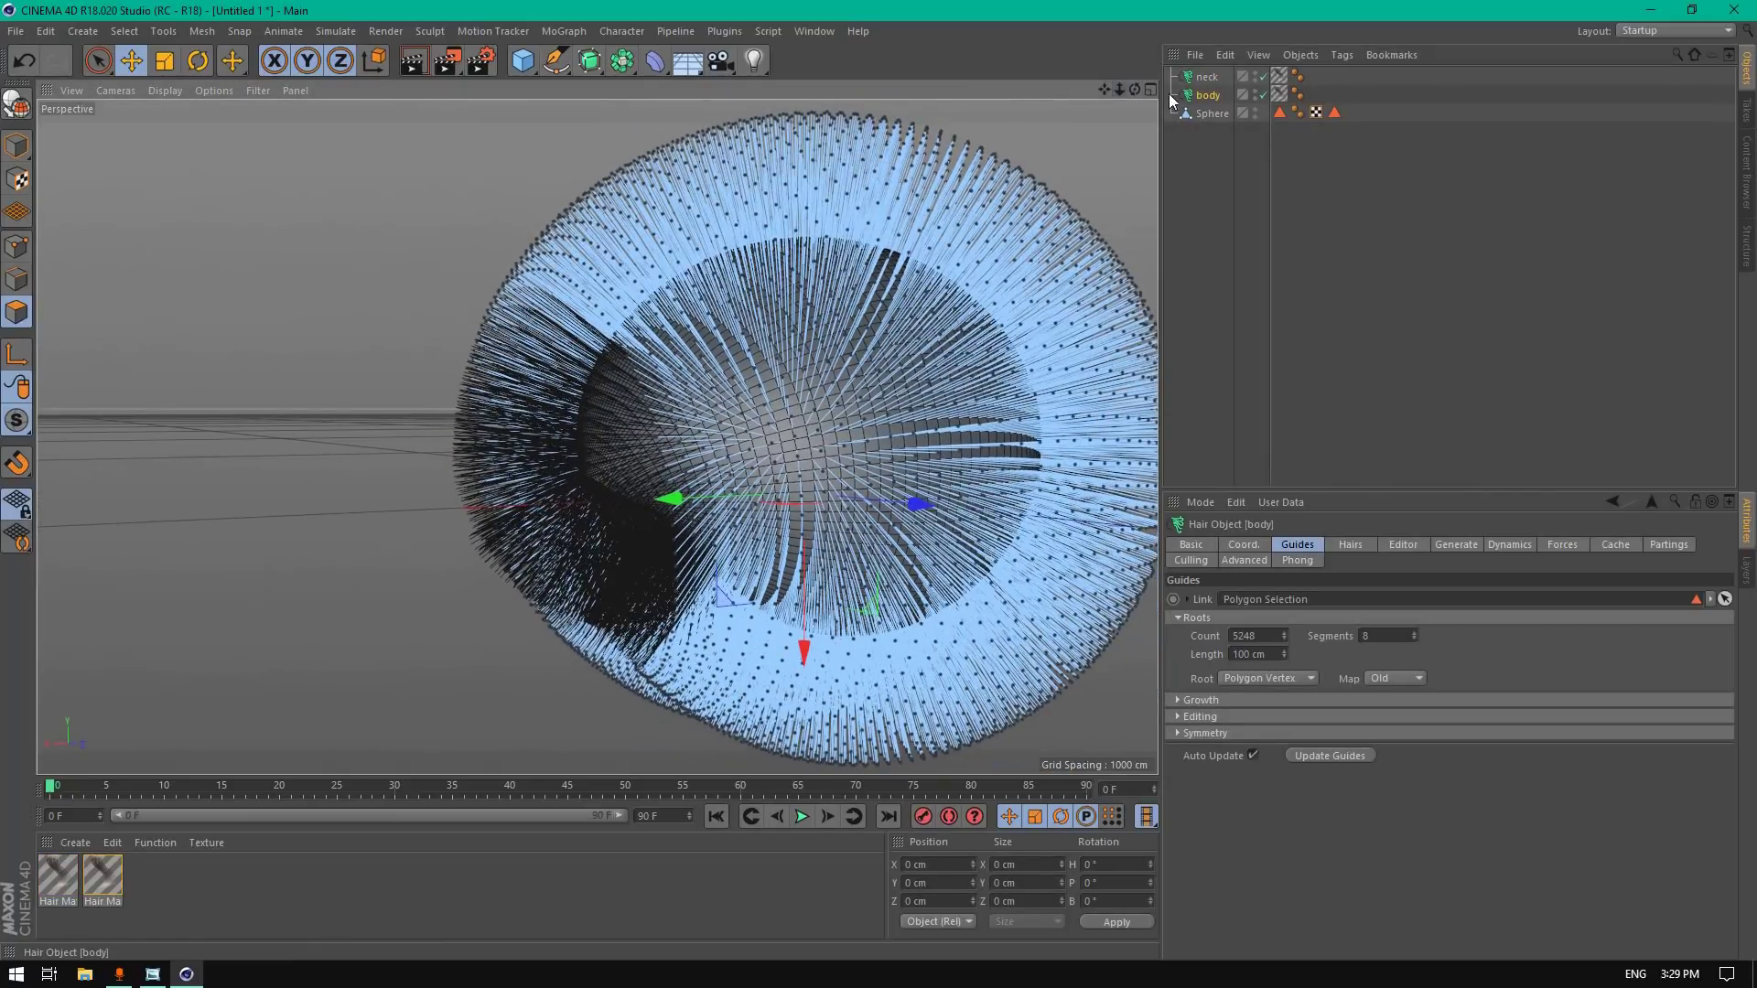
double_click(1271, 636)
type("5000")
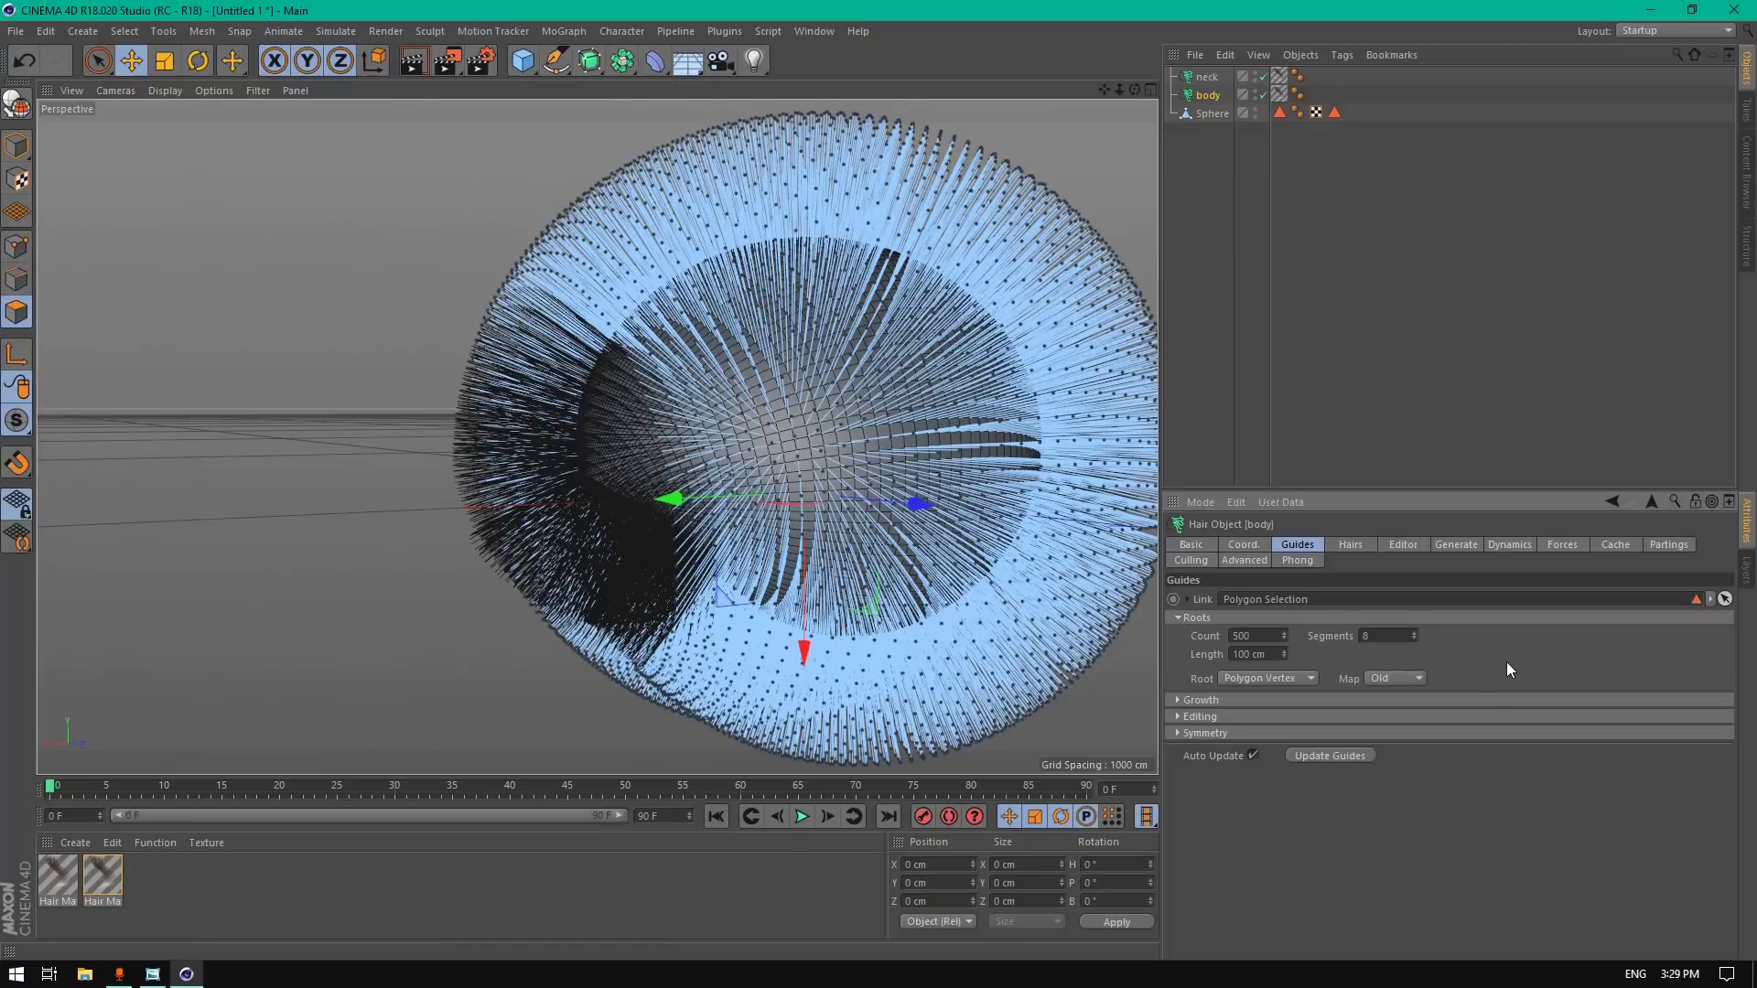
key("Return")
double_click(1248, 653)
type("12")
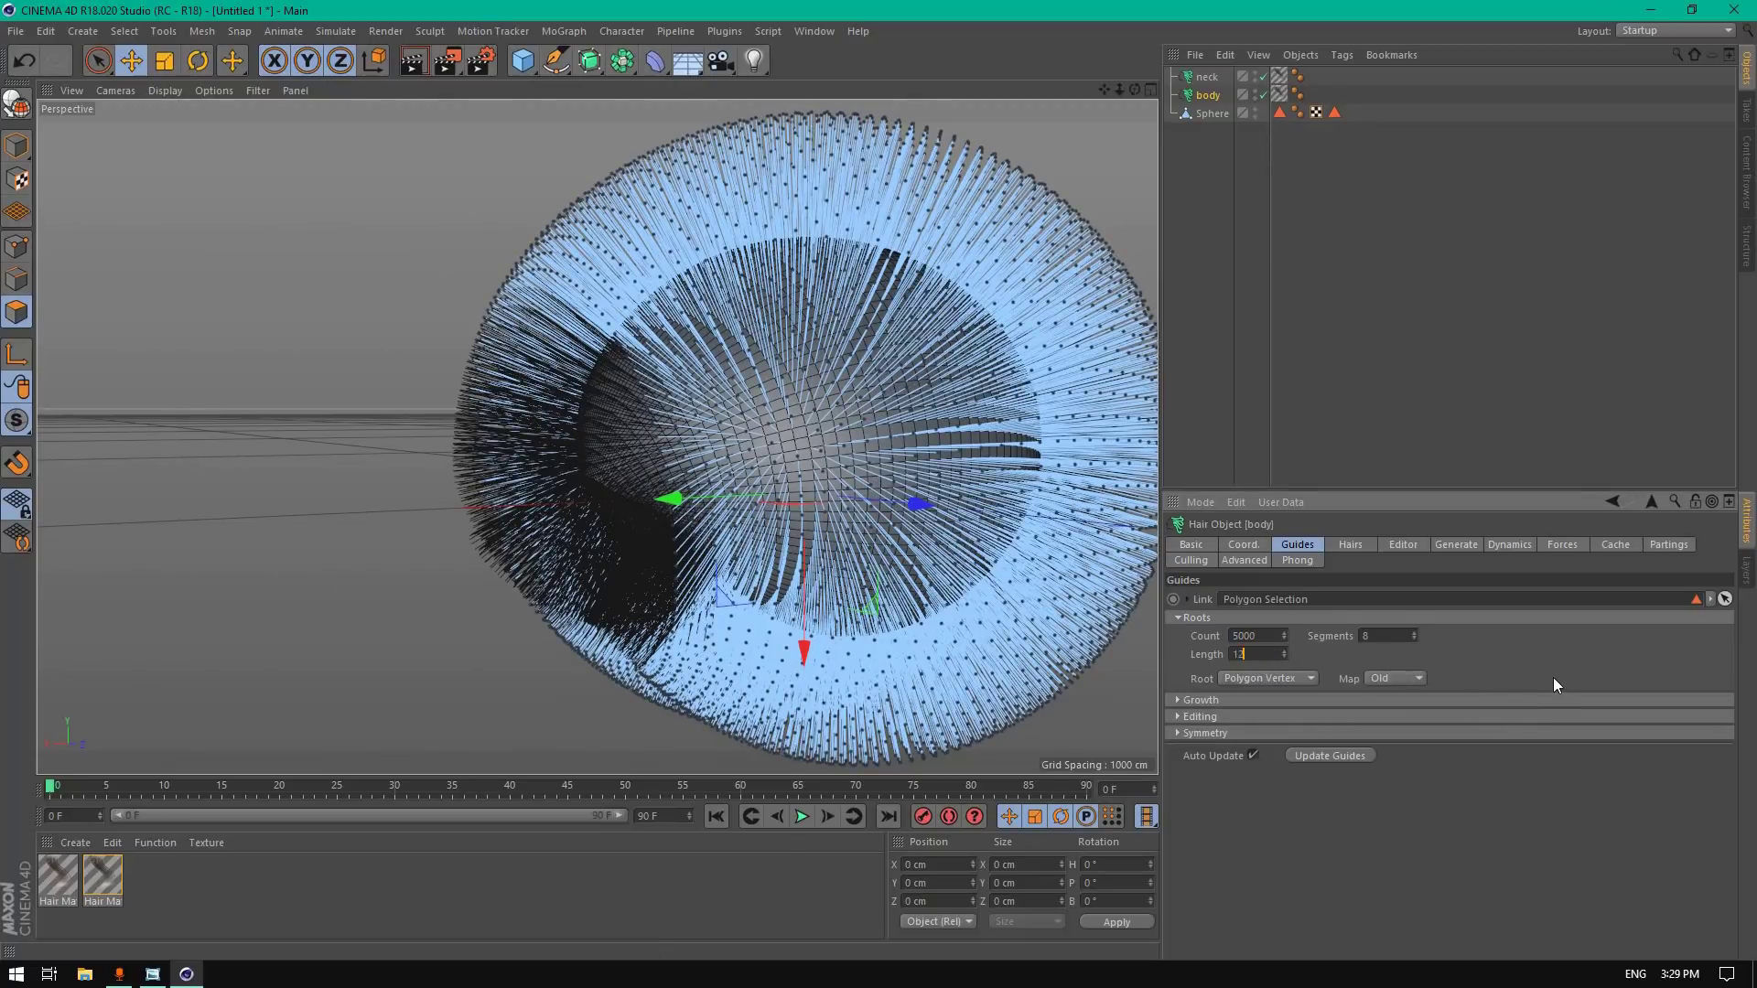
key("Return")
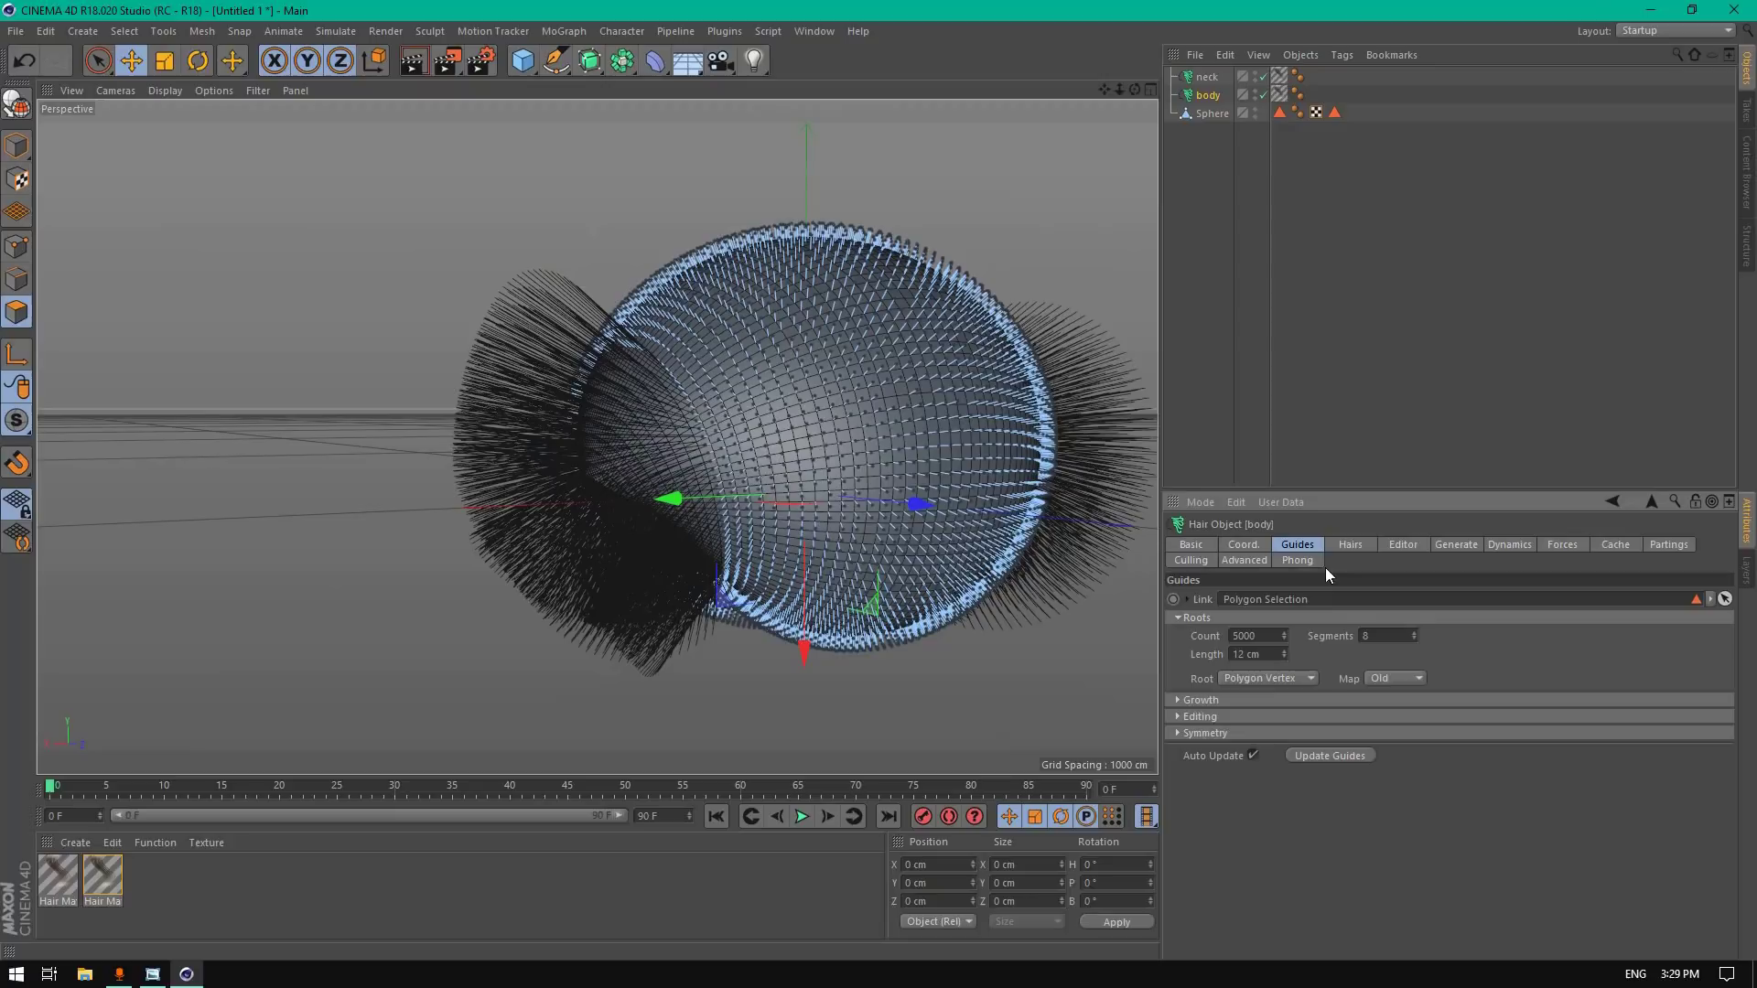
Step: Set the hair count of the body Hair object to 250000
left_click(1347, 544)
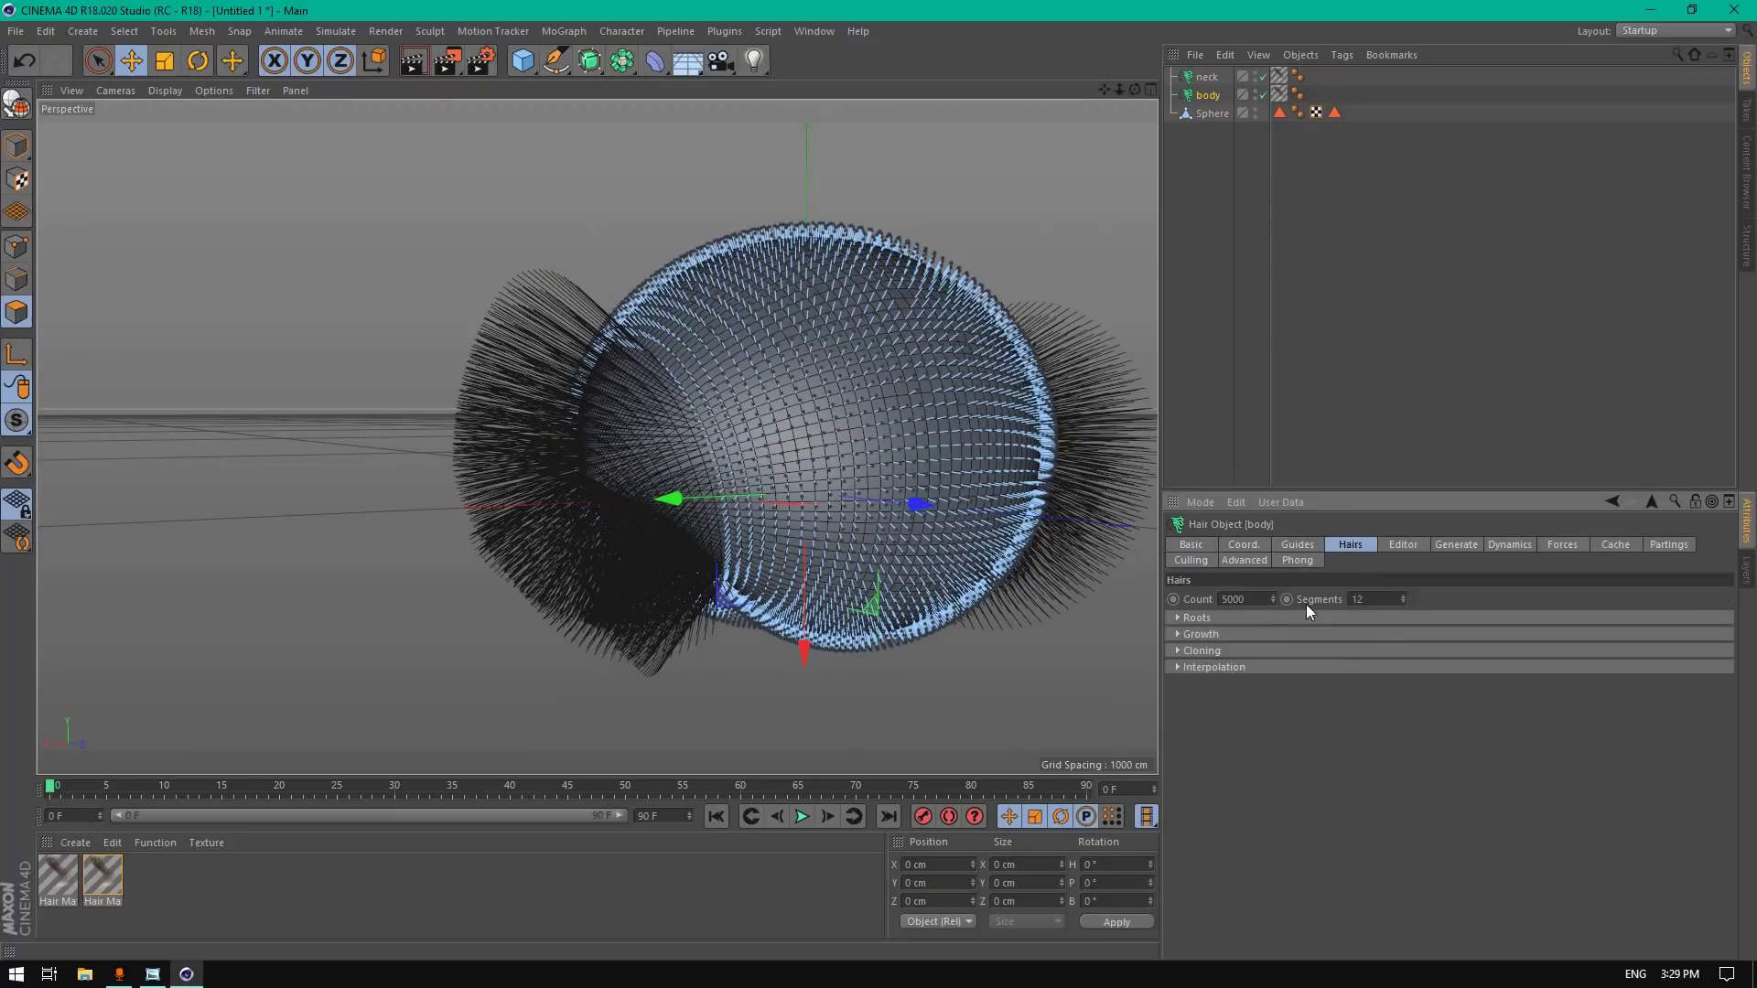
double_click(1250, 599)
type("250000")
key("Return")
left_click_drag(1134, 89, 1155, 128)
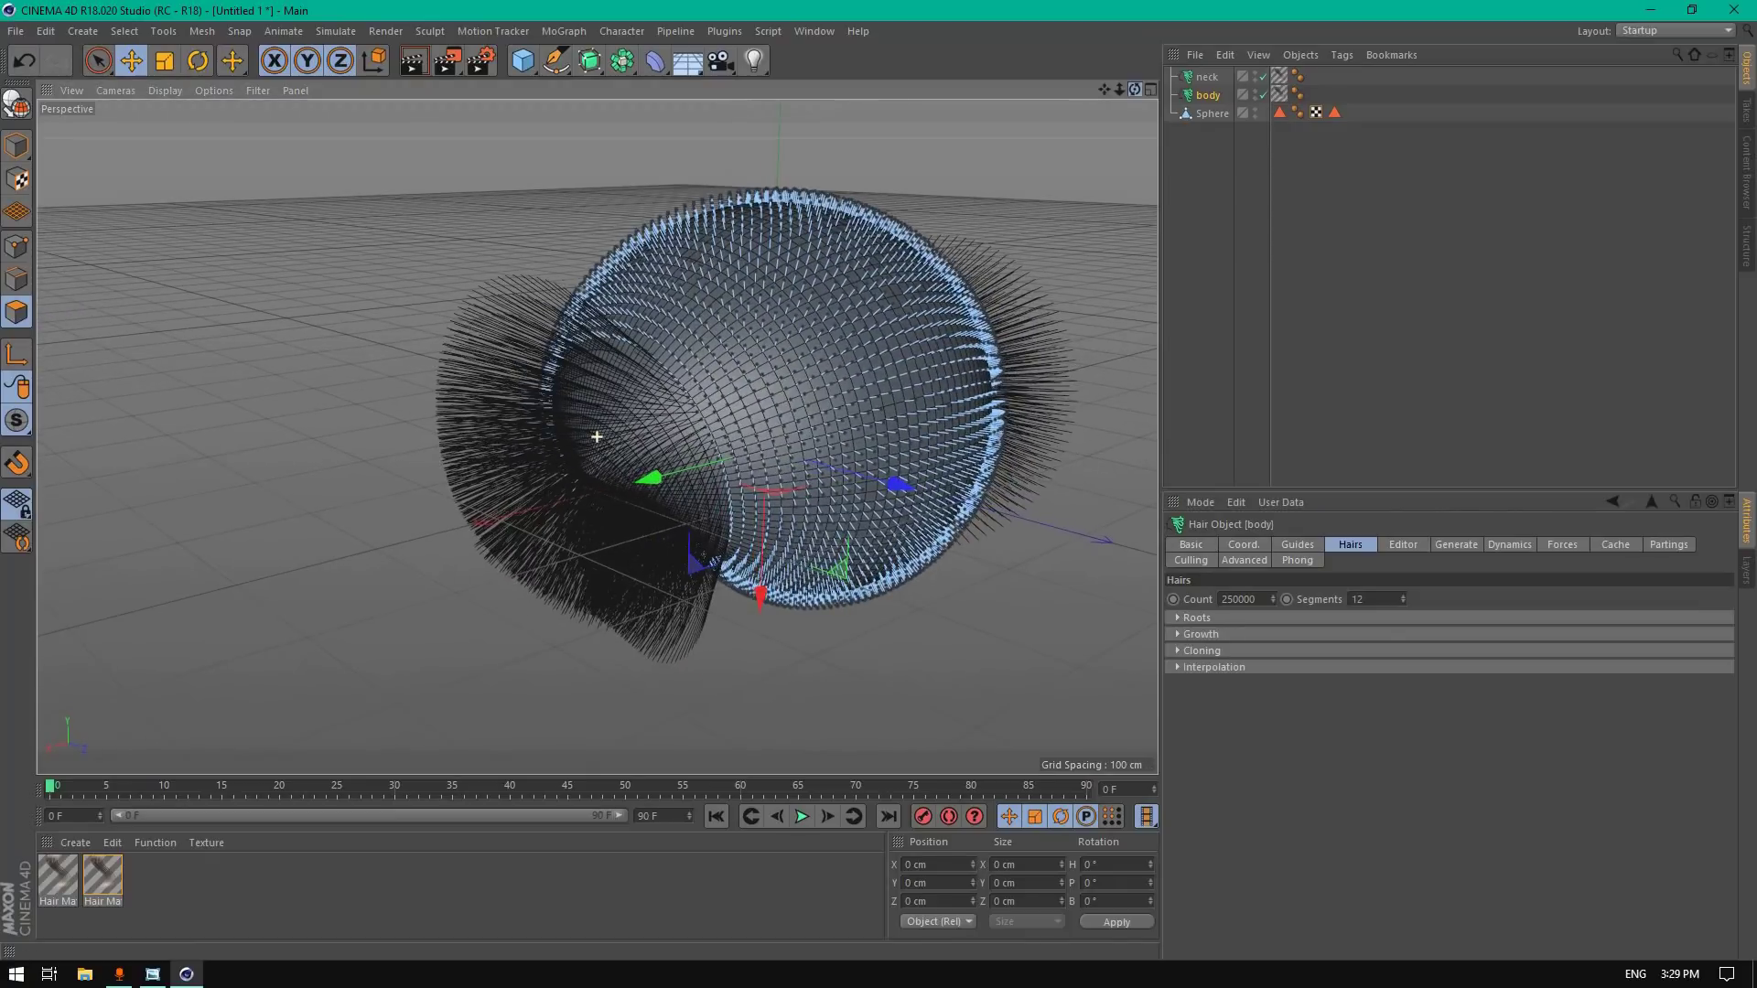
Step: Set the hair count of the neck Hair object to 100000
left_click(1207, 77)
left_click_drag(1250, 599, 1190, 599)
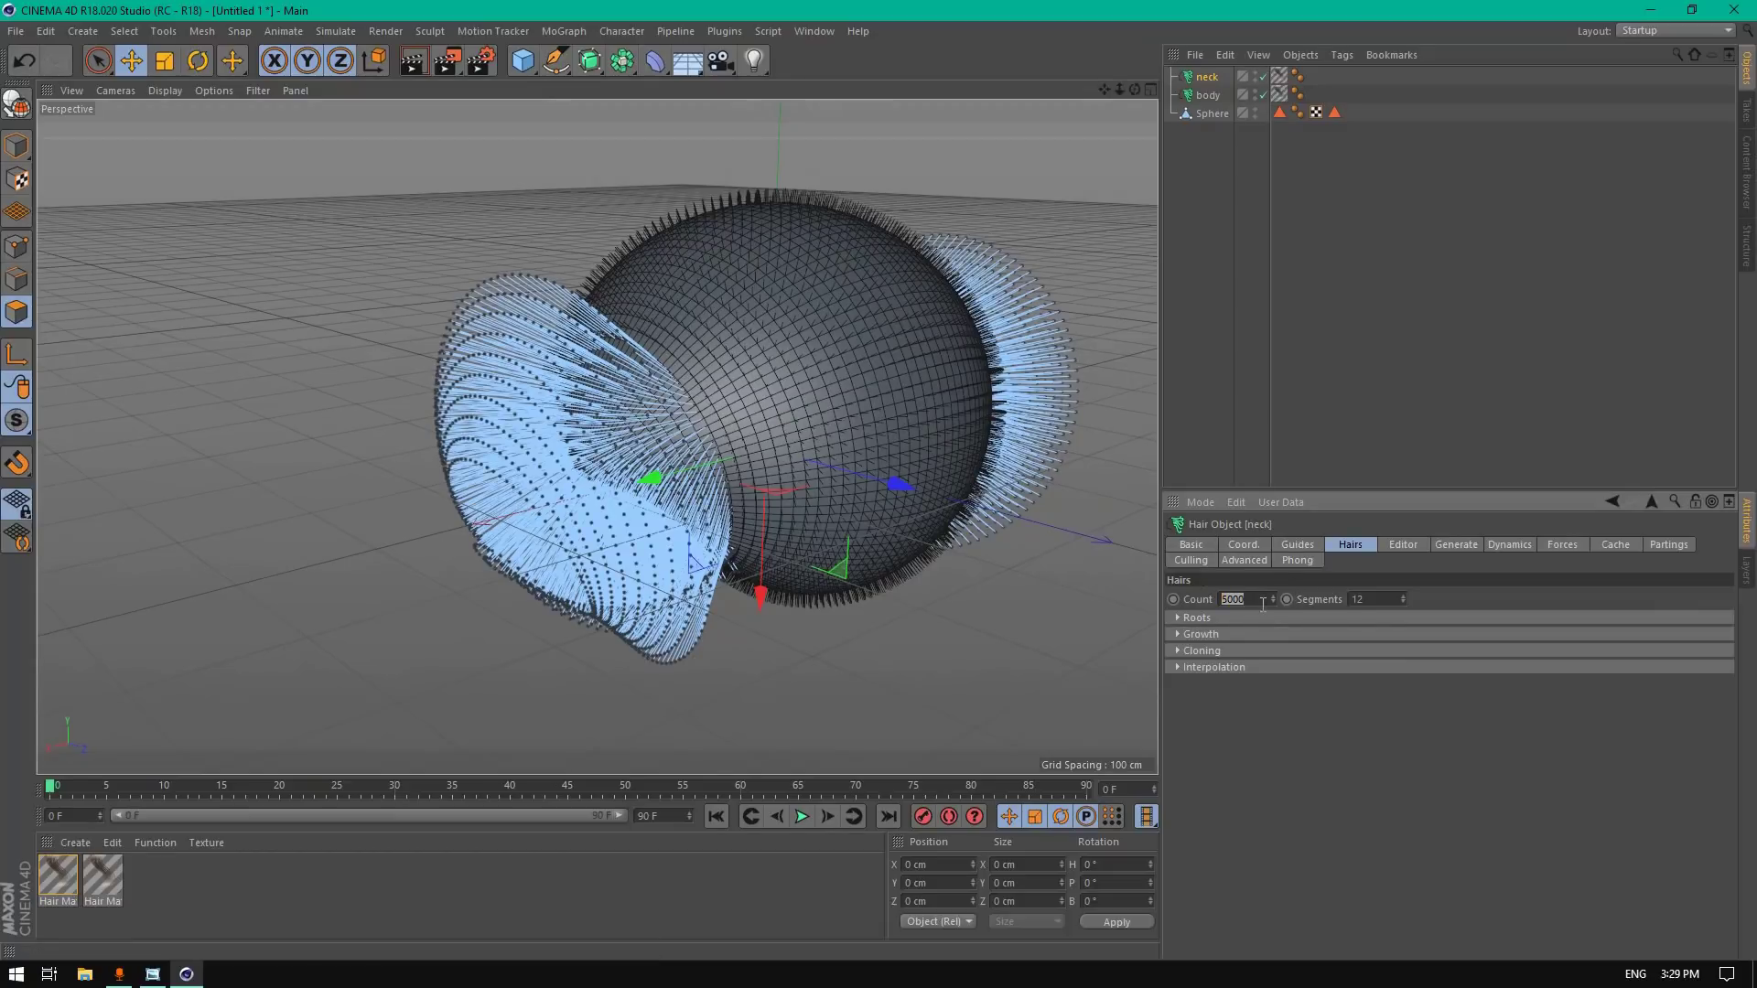
type("100000")
Step: Set the neck hair's guide count to 2500 and the guide length to 7 cm
left_click(1298, 543)
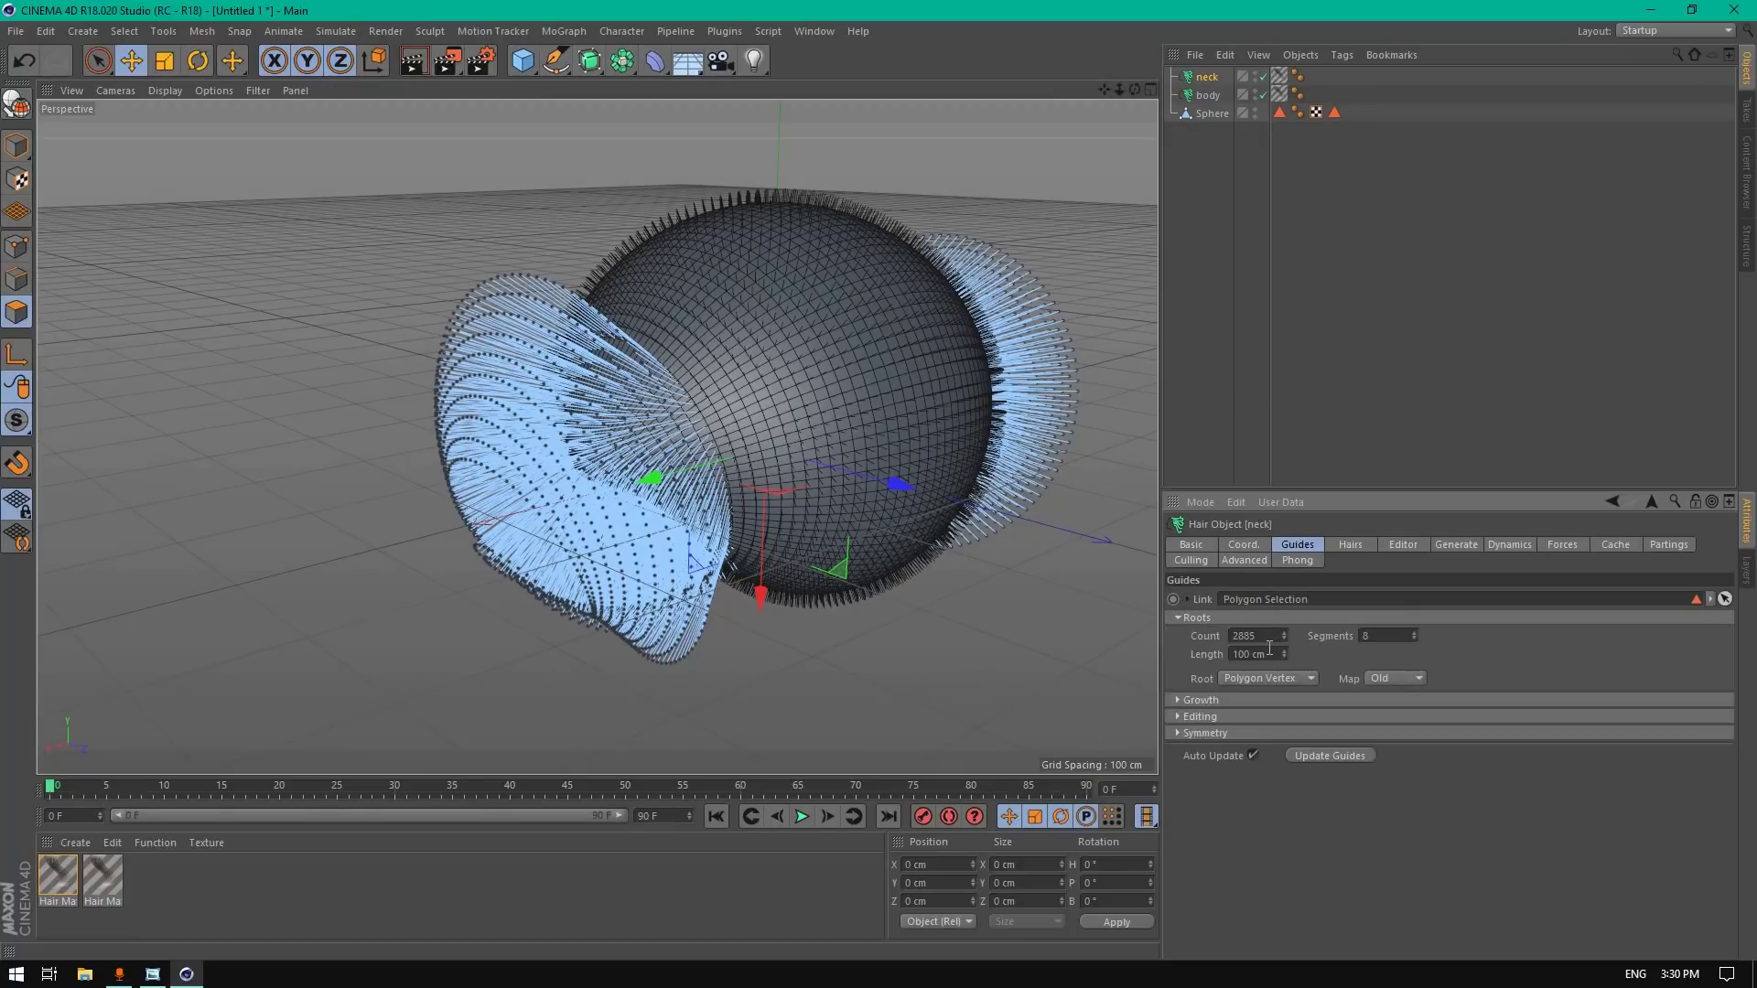
double_click(1245, 635)
type("2500")
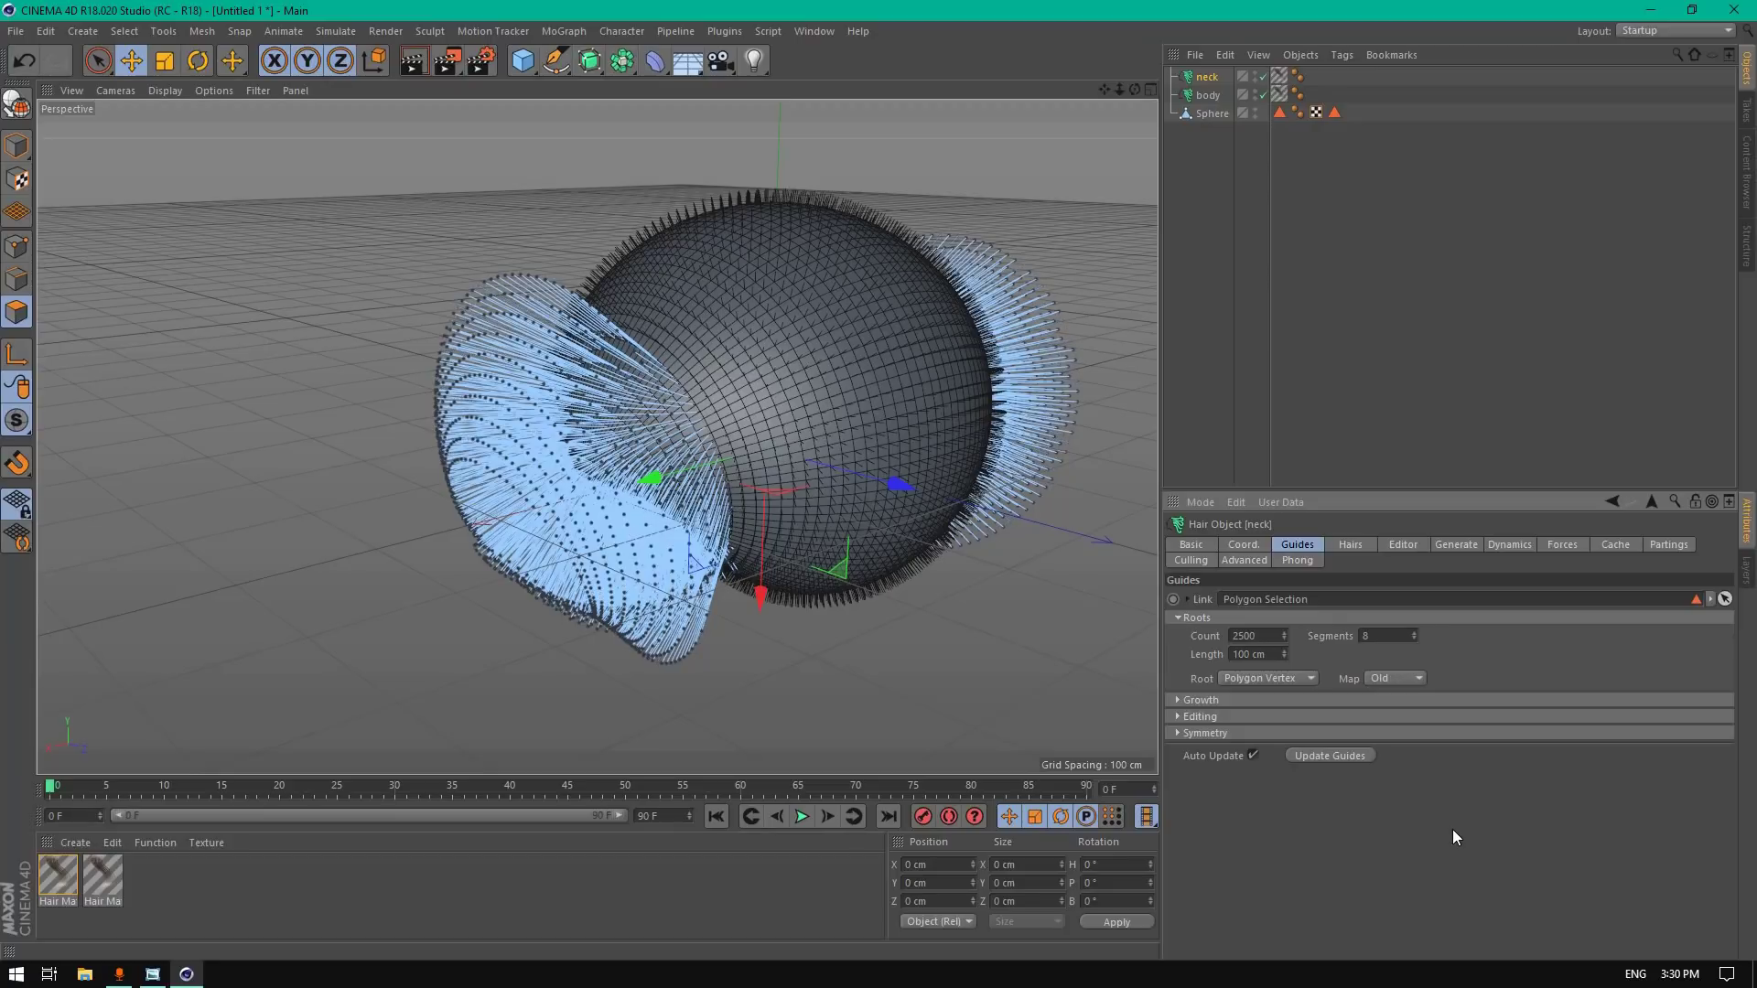
double_click(1274, 653)
type("7")
key("Return")
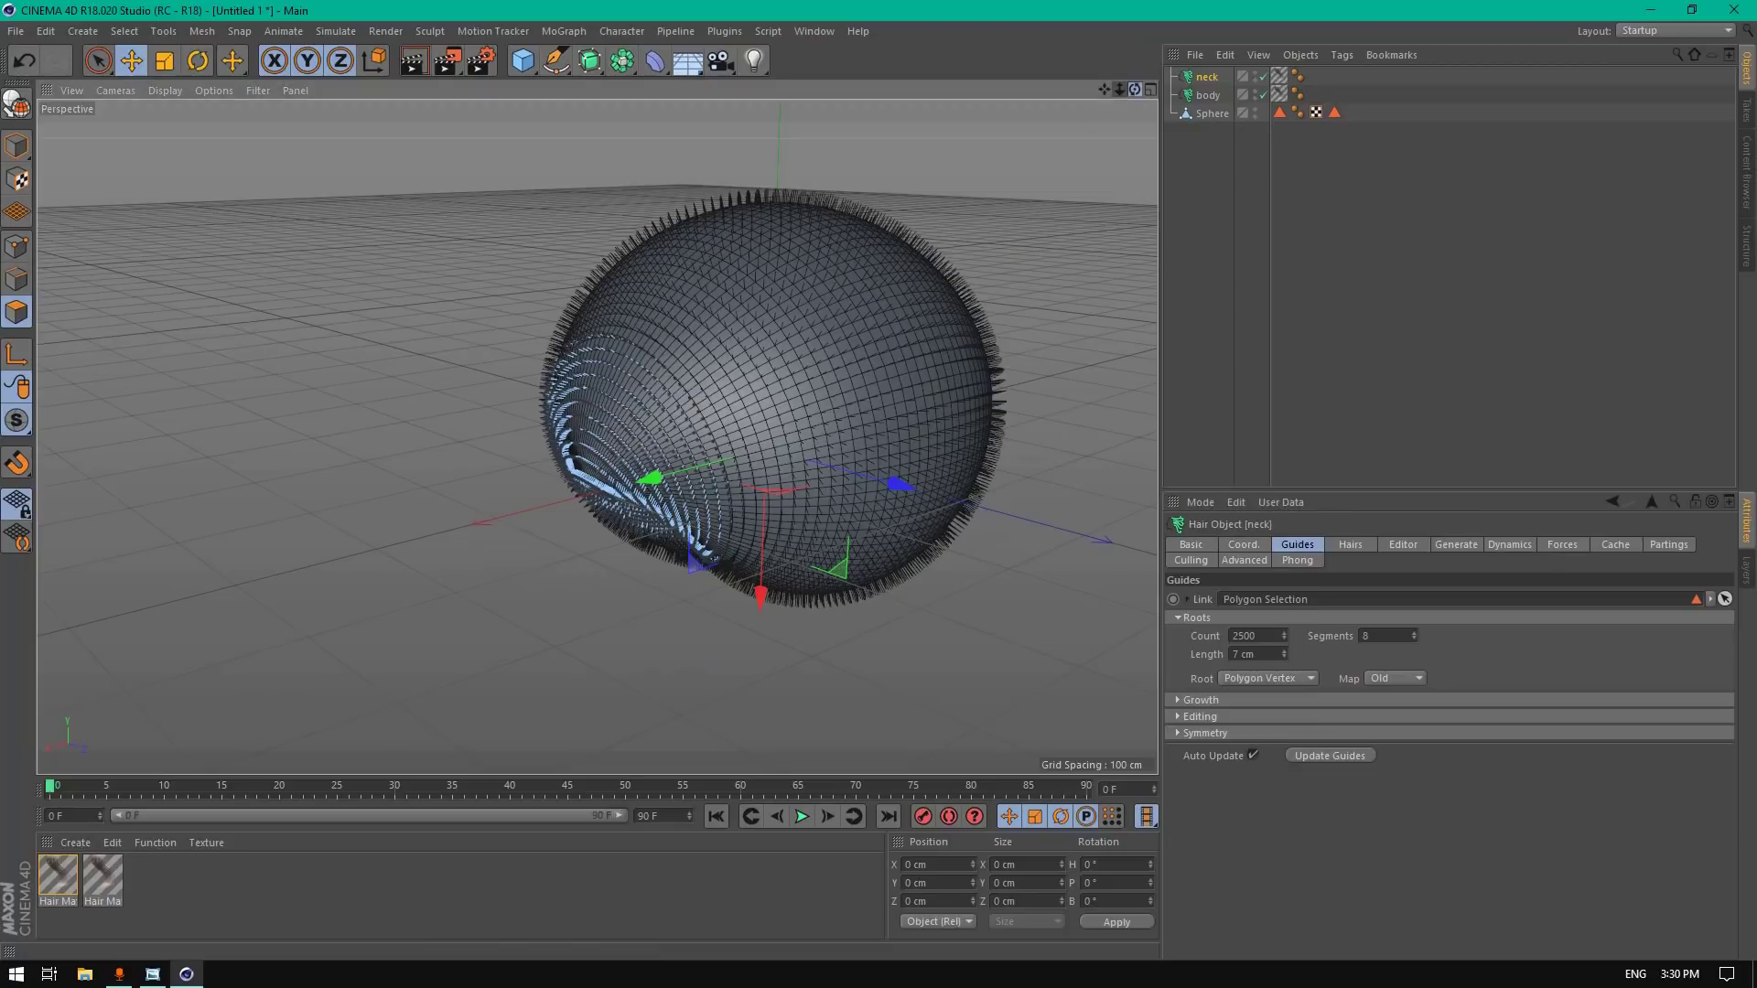
left_click_drag(1135, 89, 1135, 55)
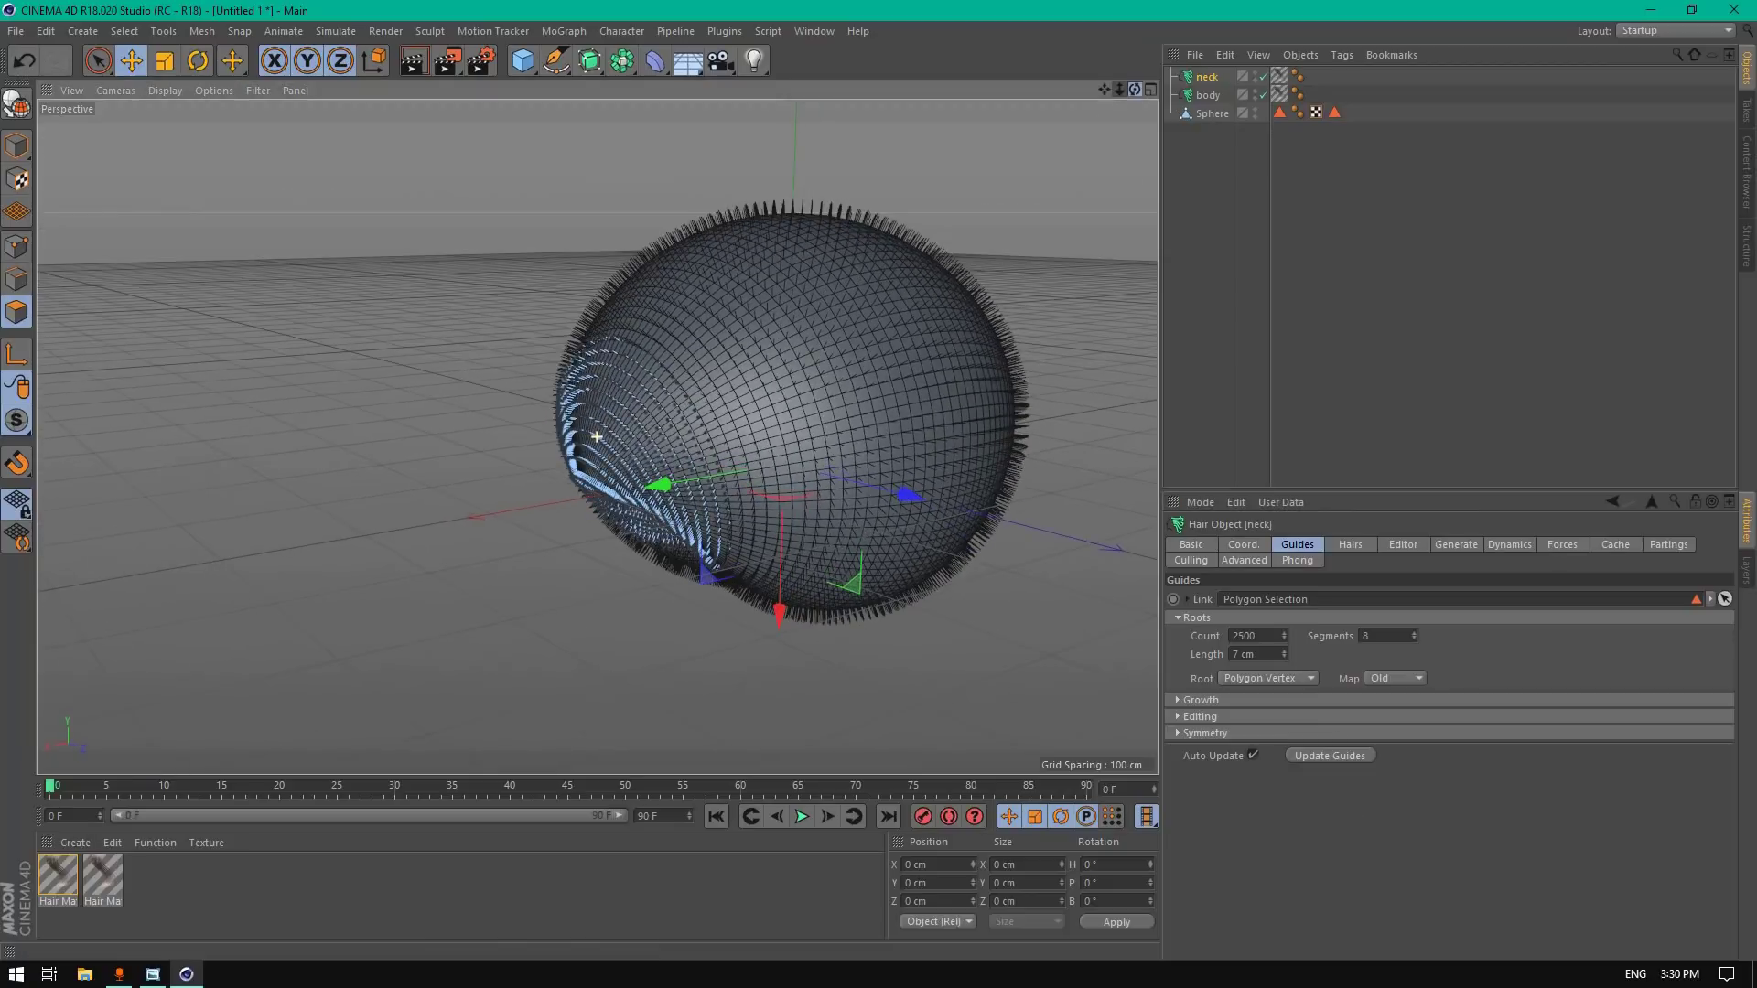
Step: Delete the surplus hair material and rename the remaining one Body
left_click(58, 876)
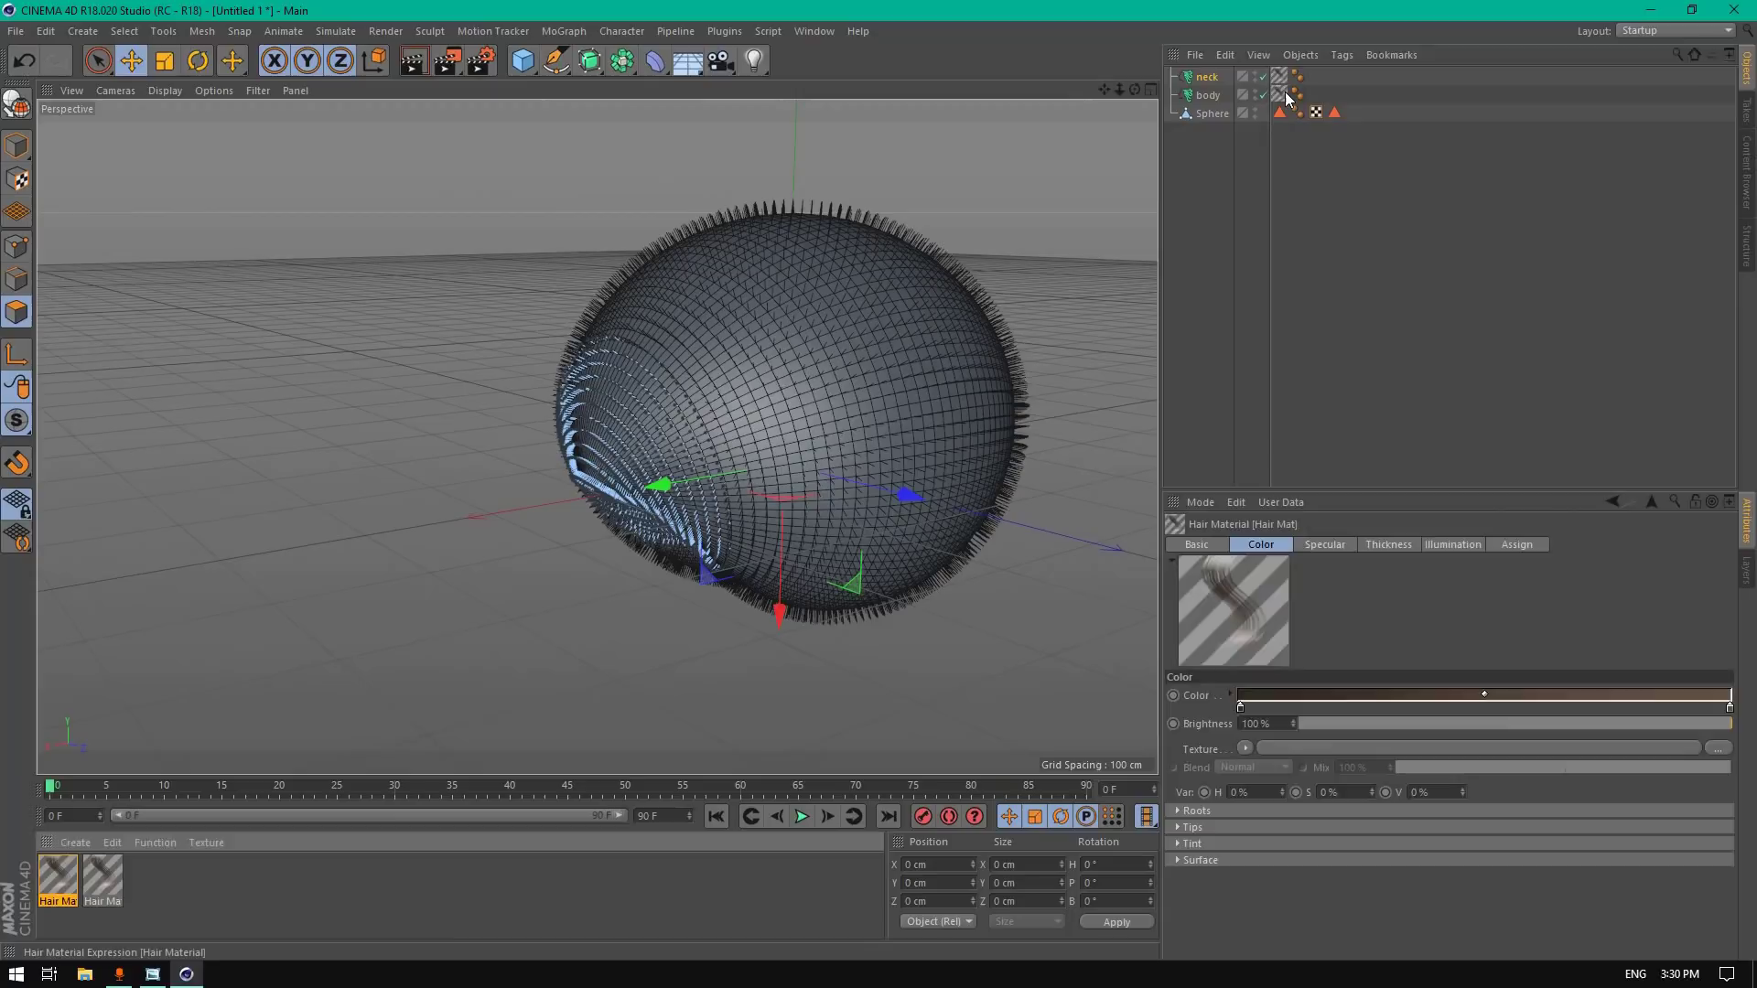
key("Delete")
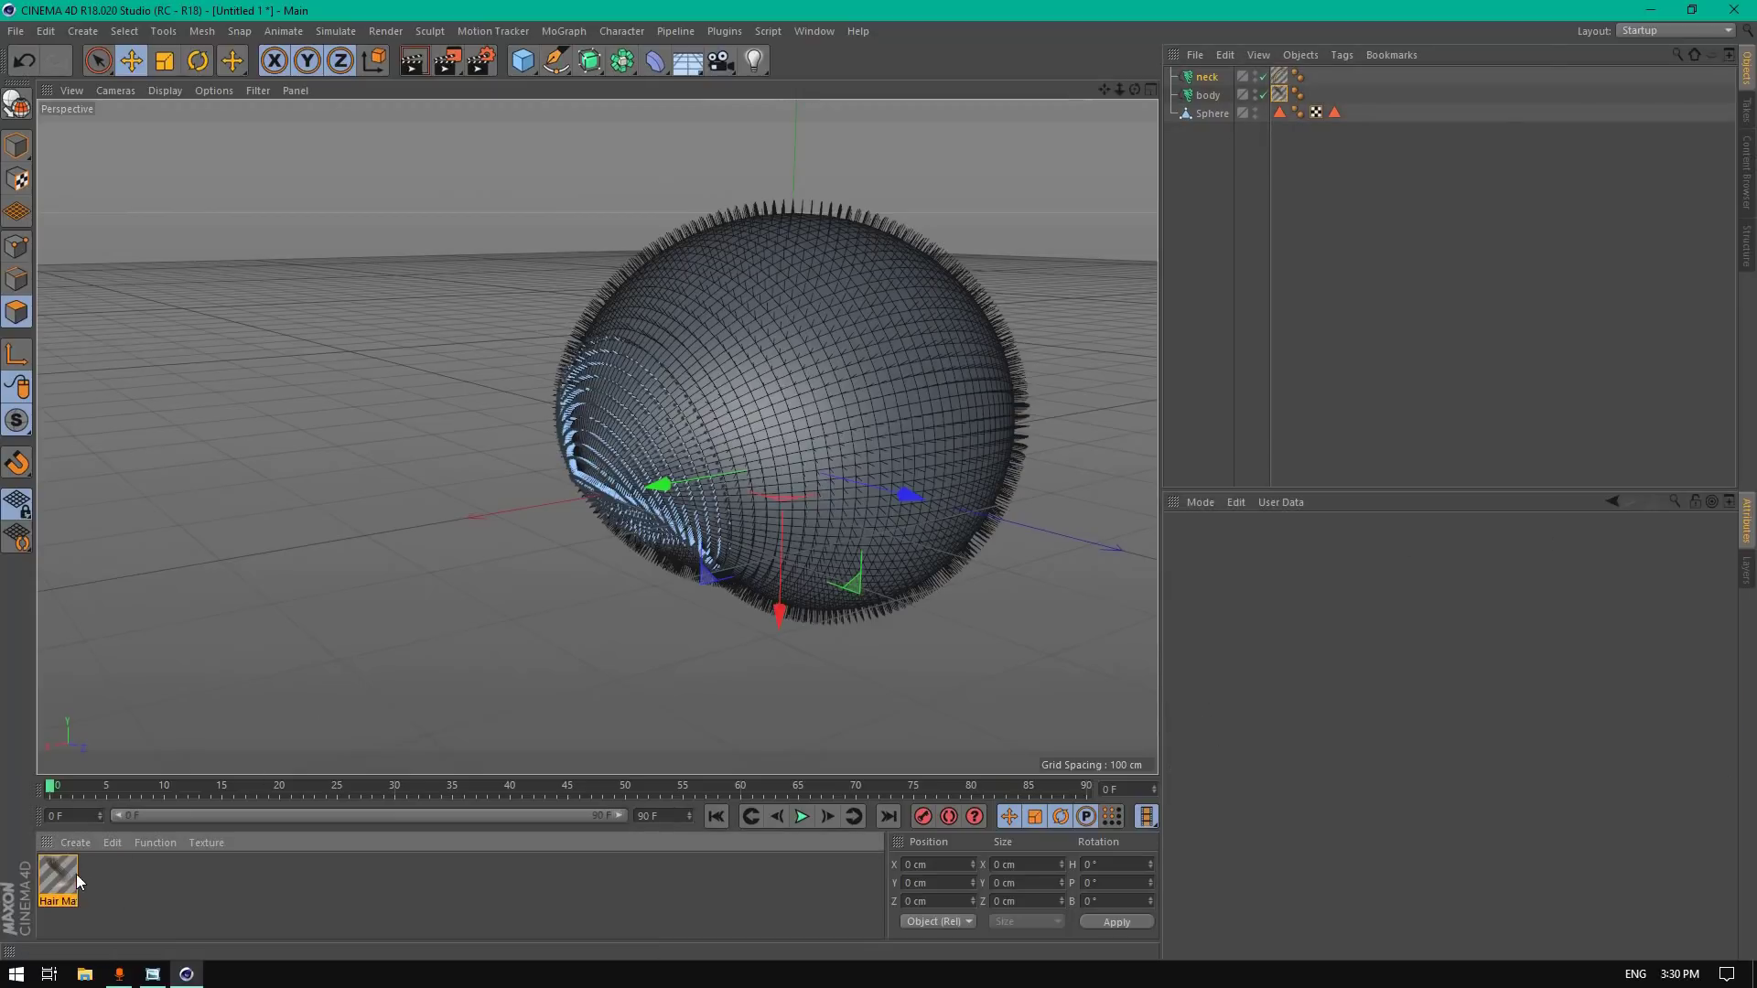
left_click(75, 875)
double_click(75, 904)
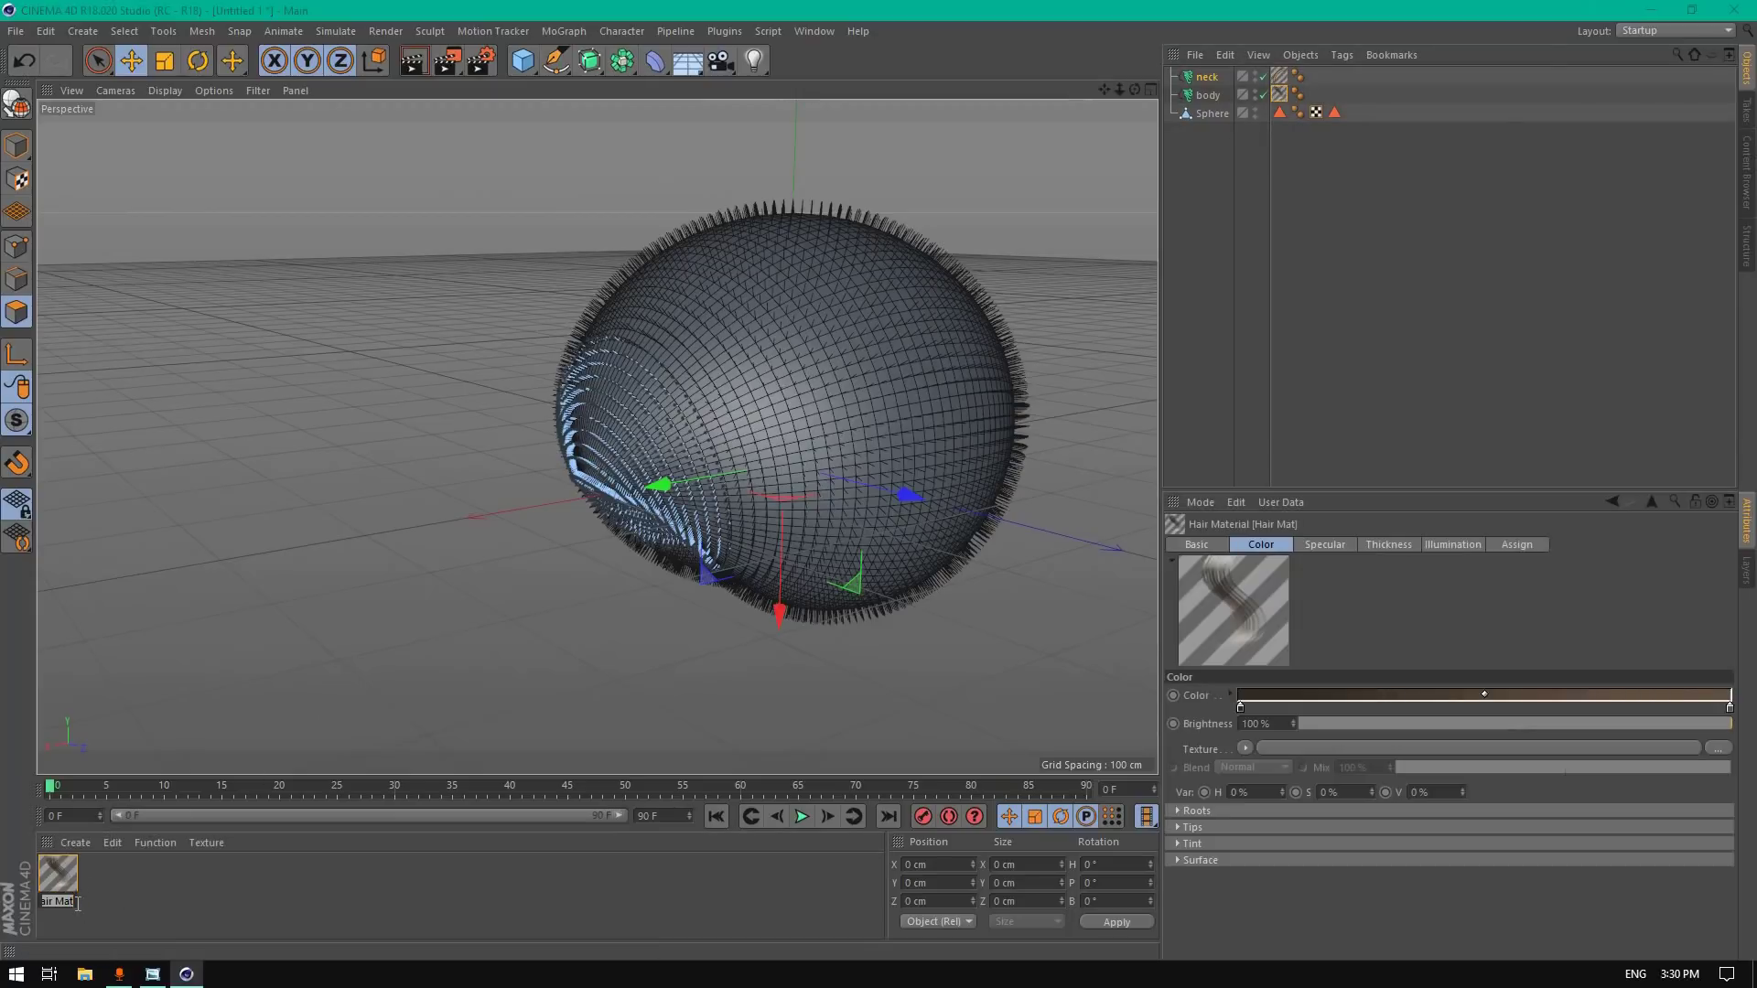
type("Body")
key("Return")
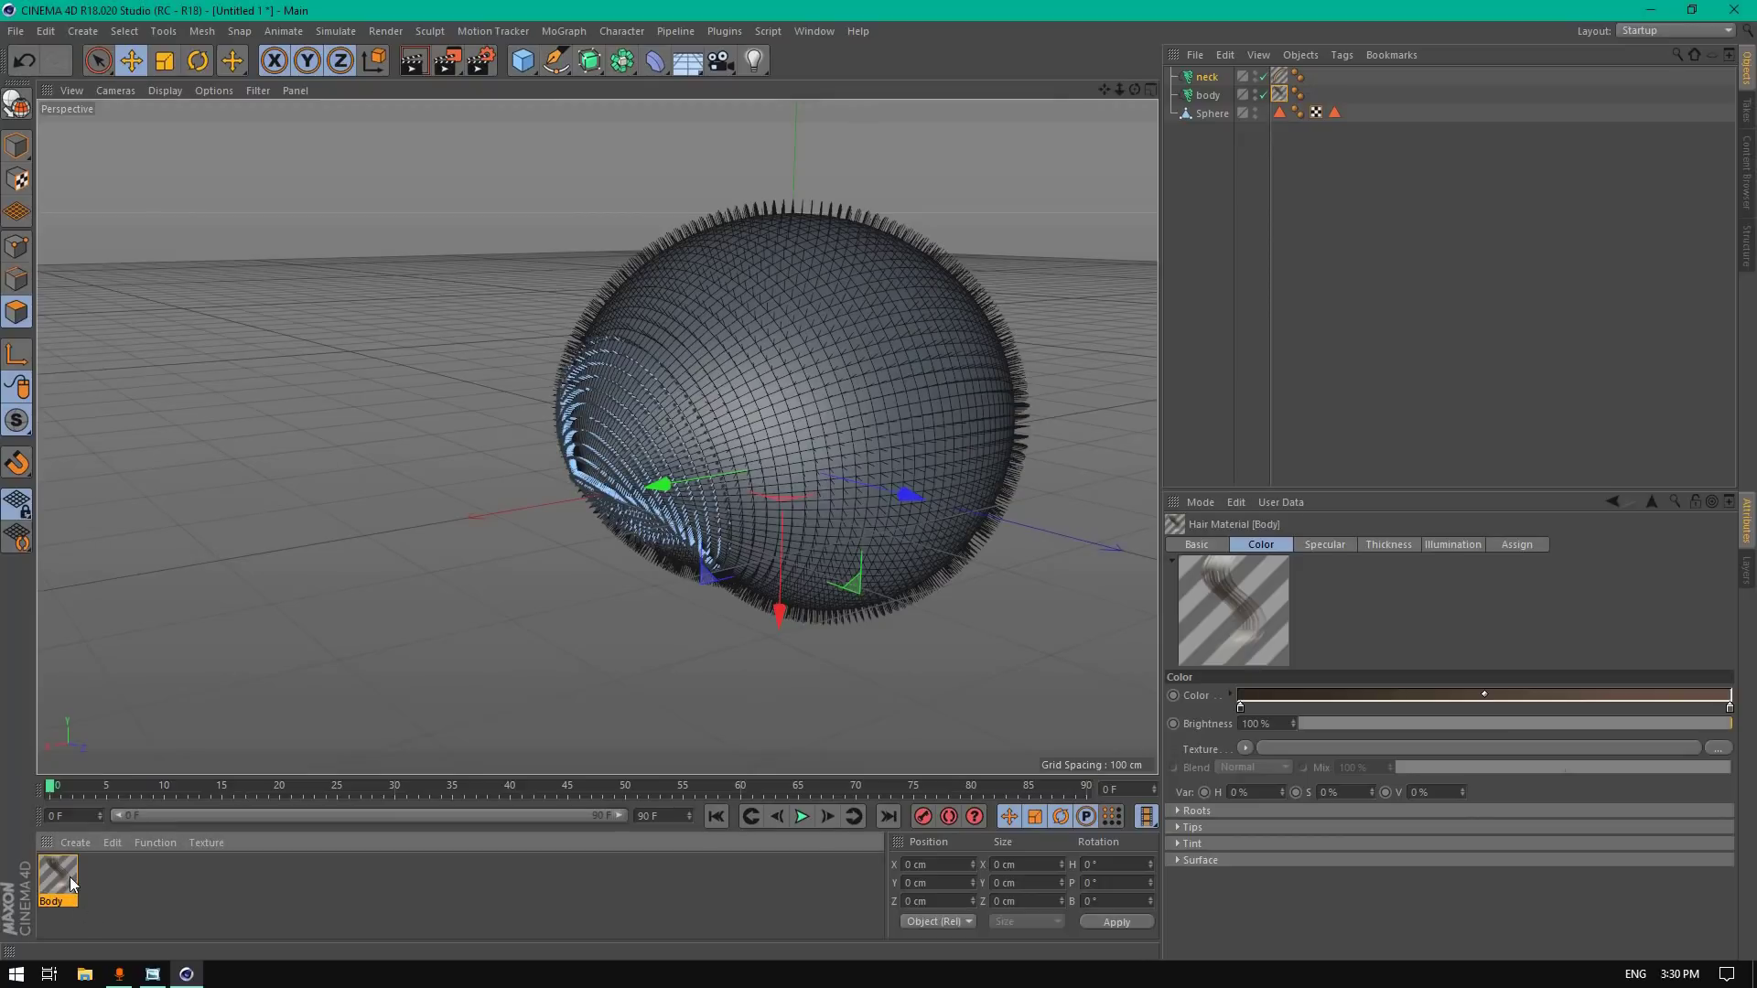
Step: Open the Body material for editing and set its gradient's start colour to grey with hue 210°, saturation 0% and value 39%
double_click(58, 878)
left_click_drag(526, 150, 584, 157)
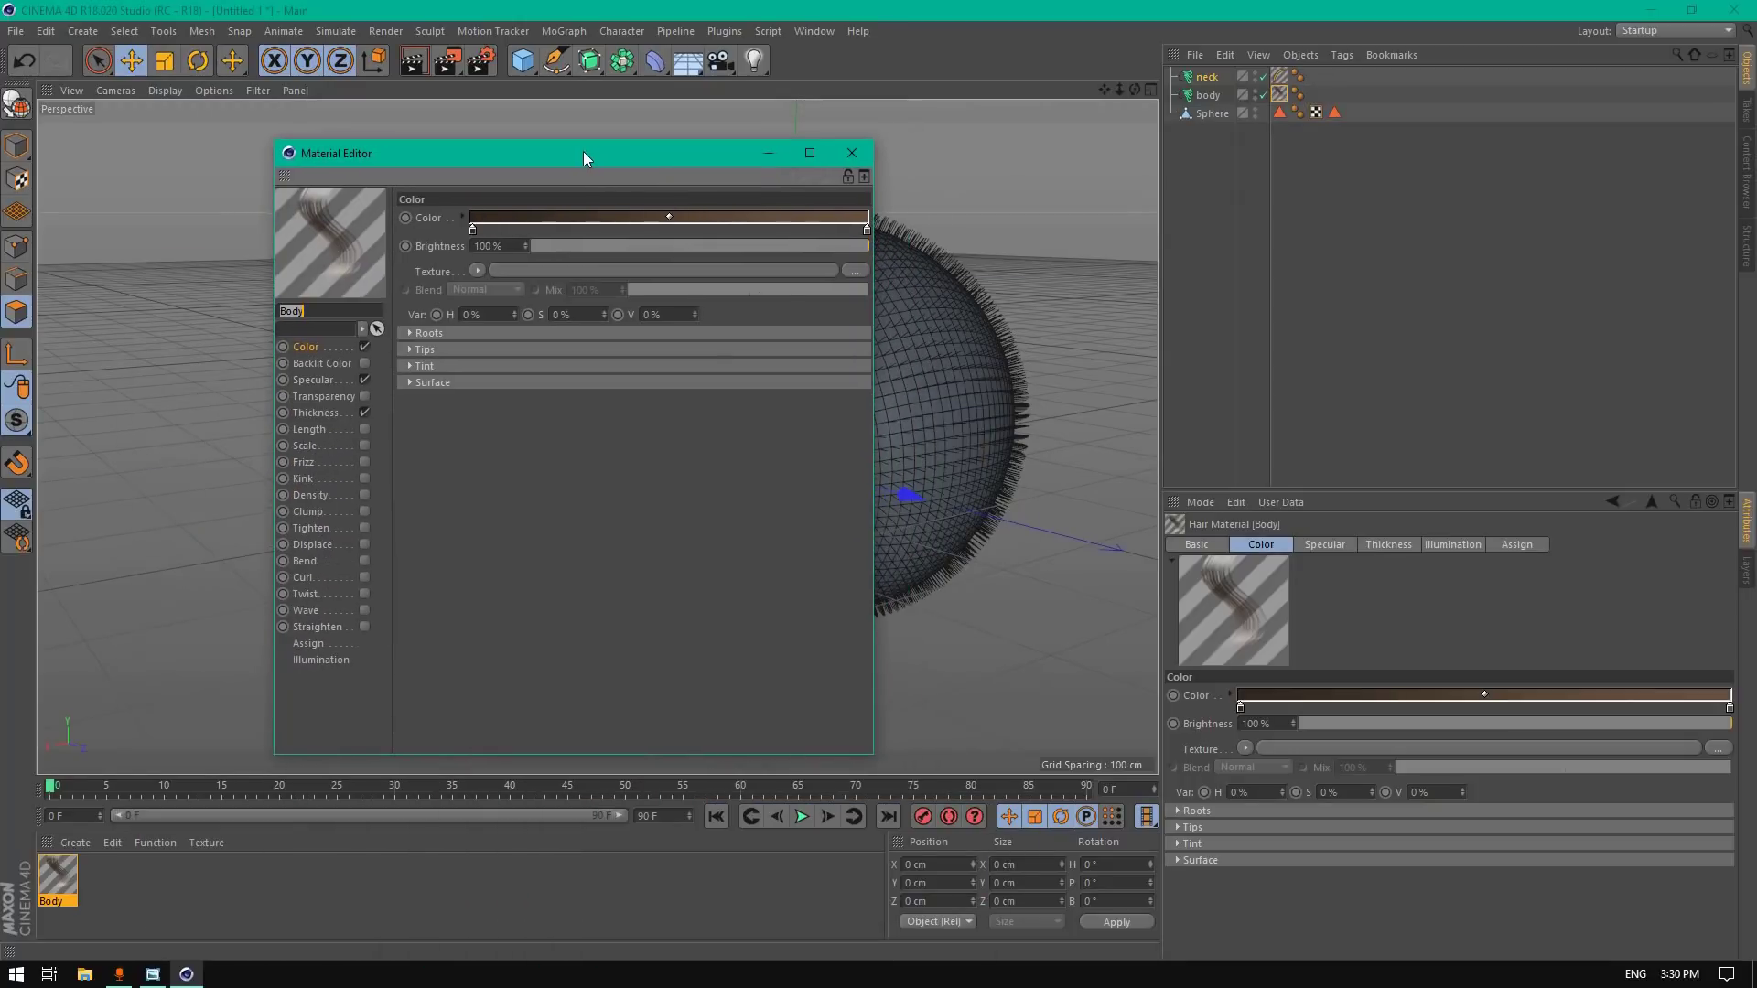
left_click(1217, 95)
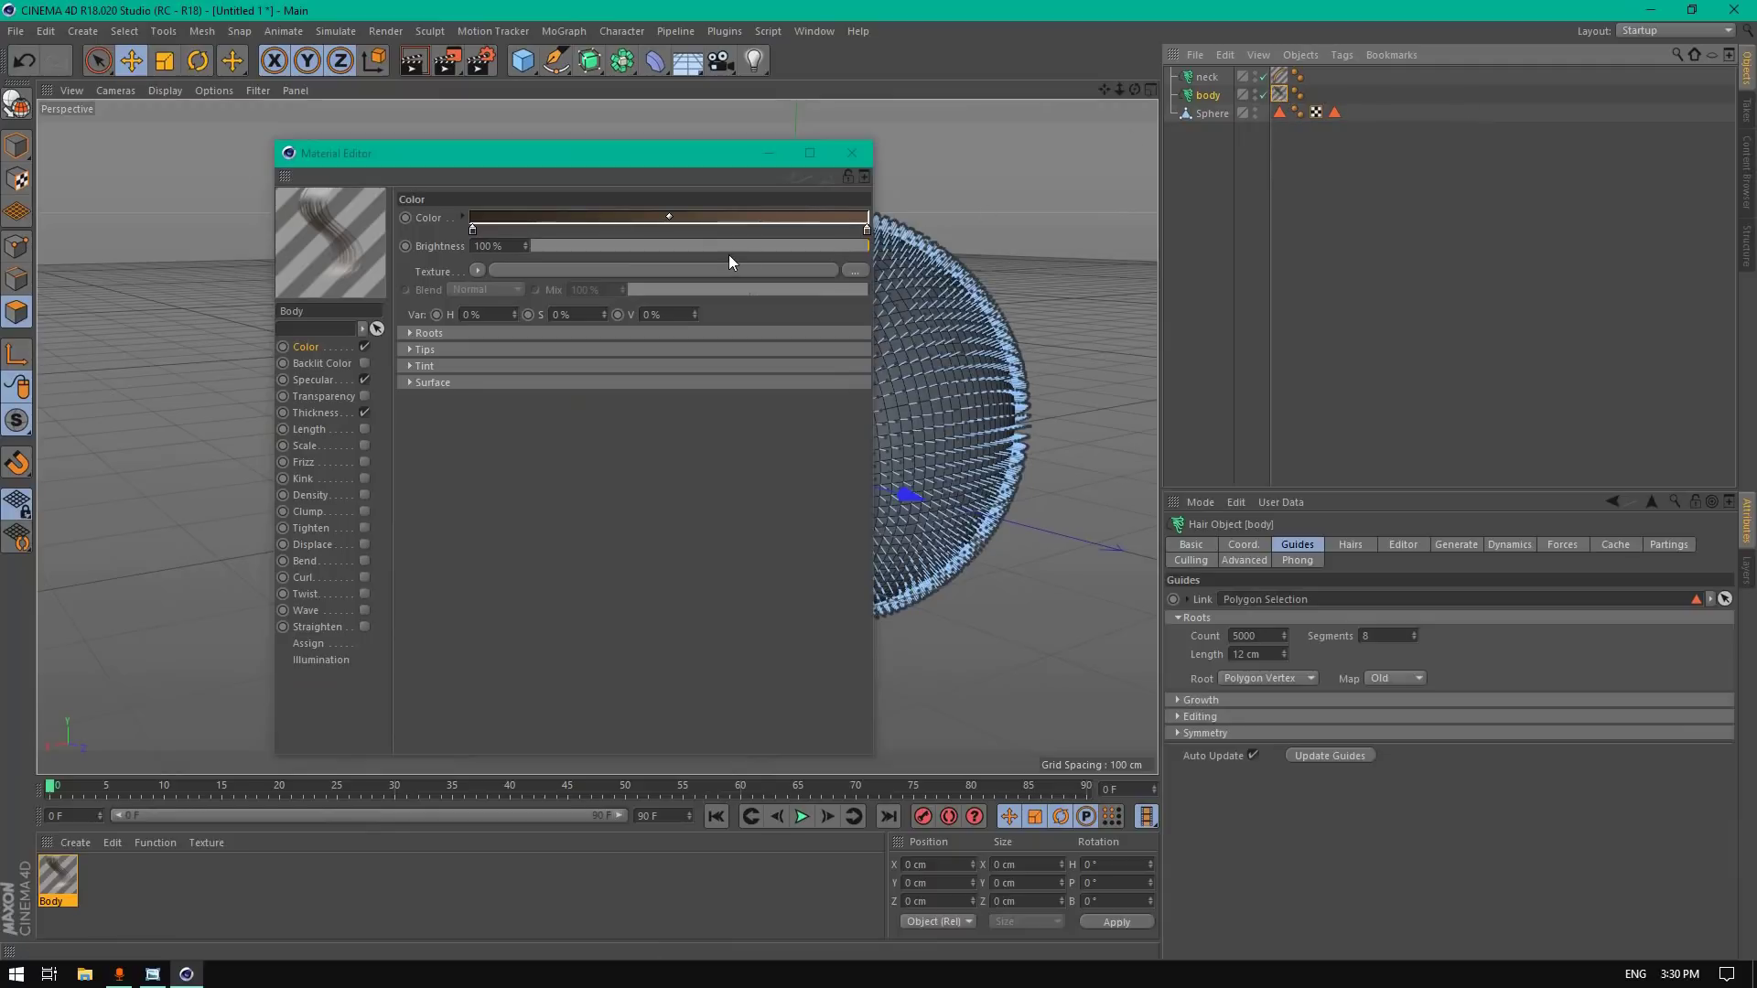
left_click_drag(572, 163, 654, 138)
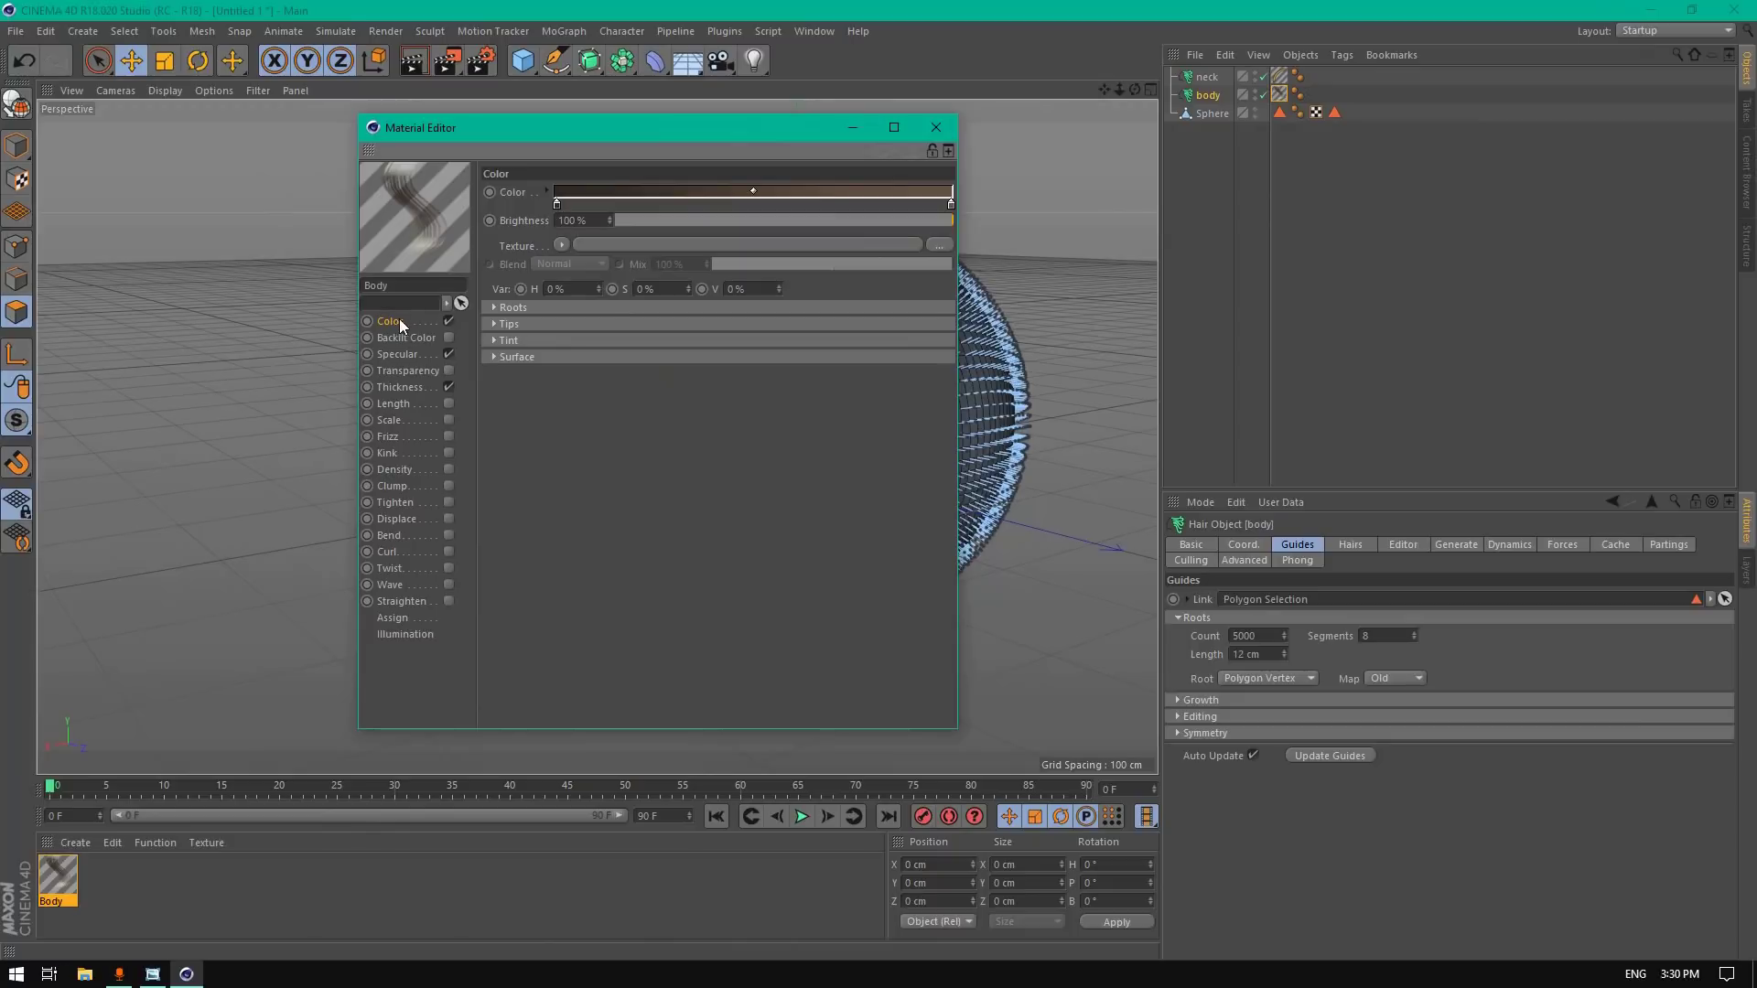
double_click(557, 203)
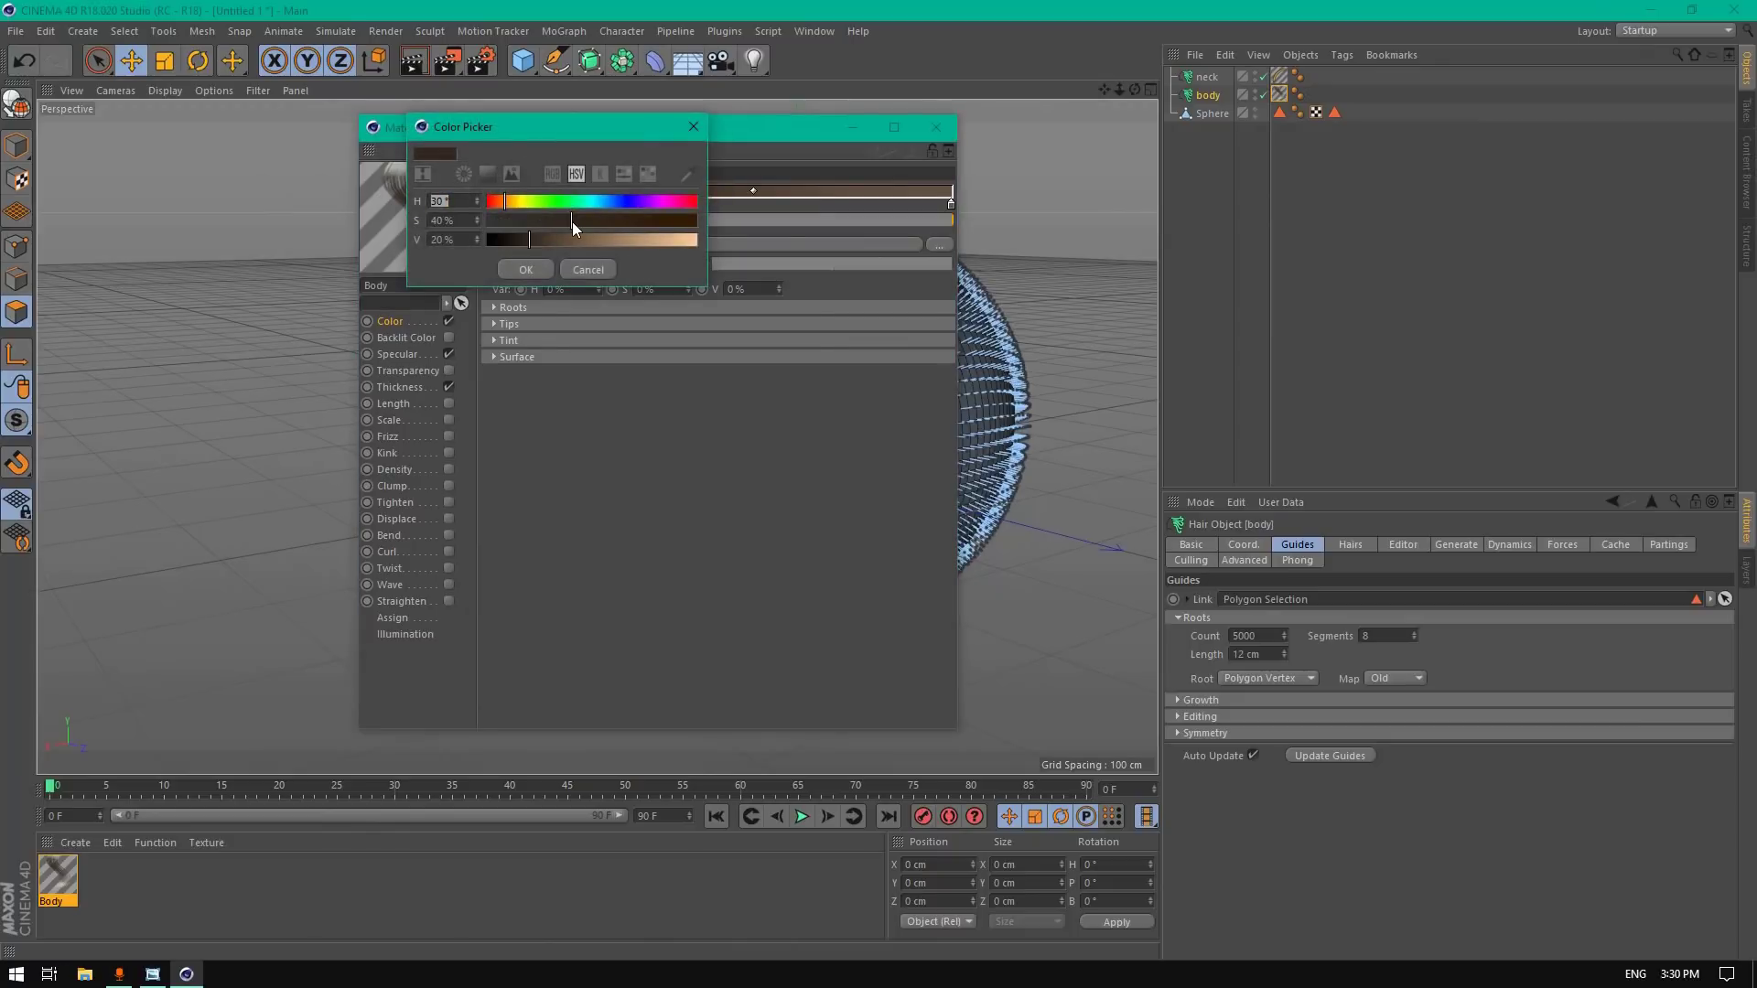
mouse_move(580, 203)
left_mouse_down()
mouse_move(610, 196)
mouse_move(626, 244)
mouse_move(569, 240)
left_mouse_up()
left_click(610, 220)
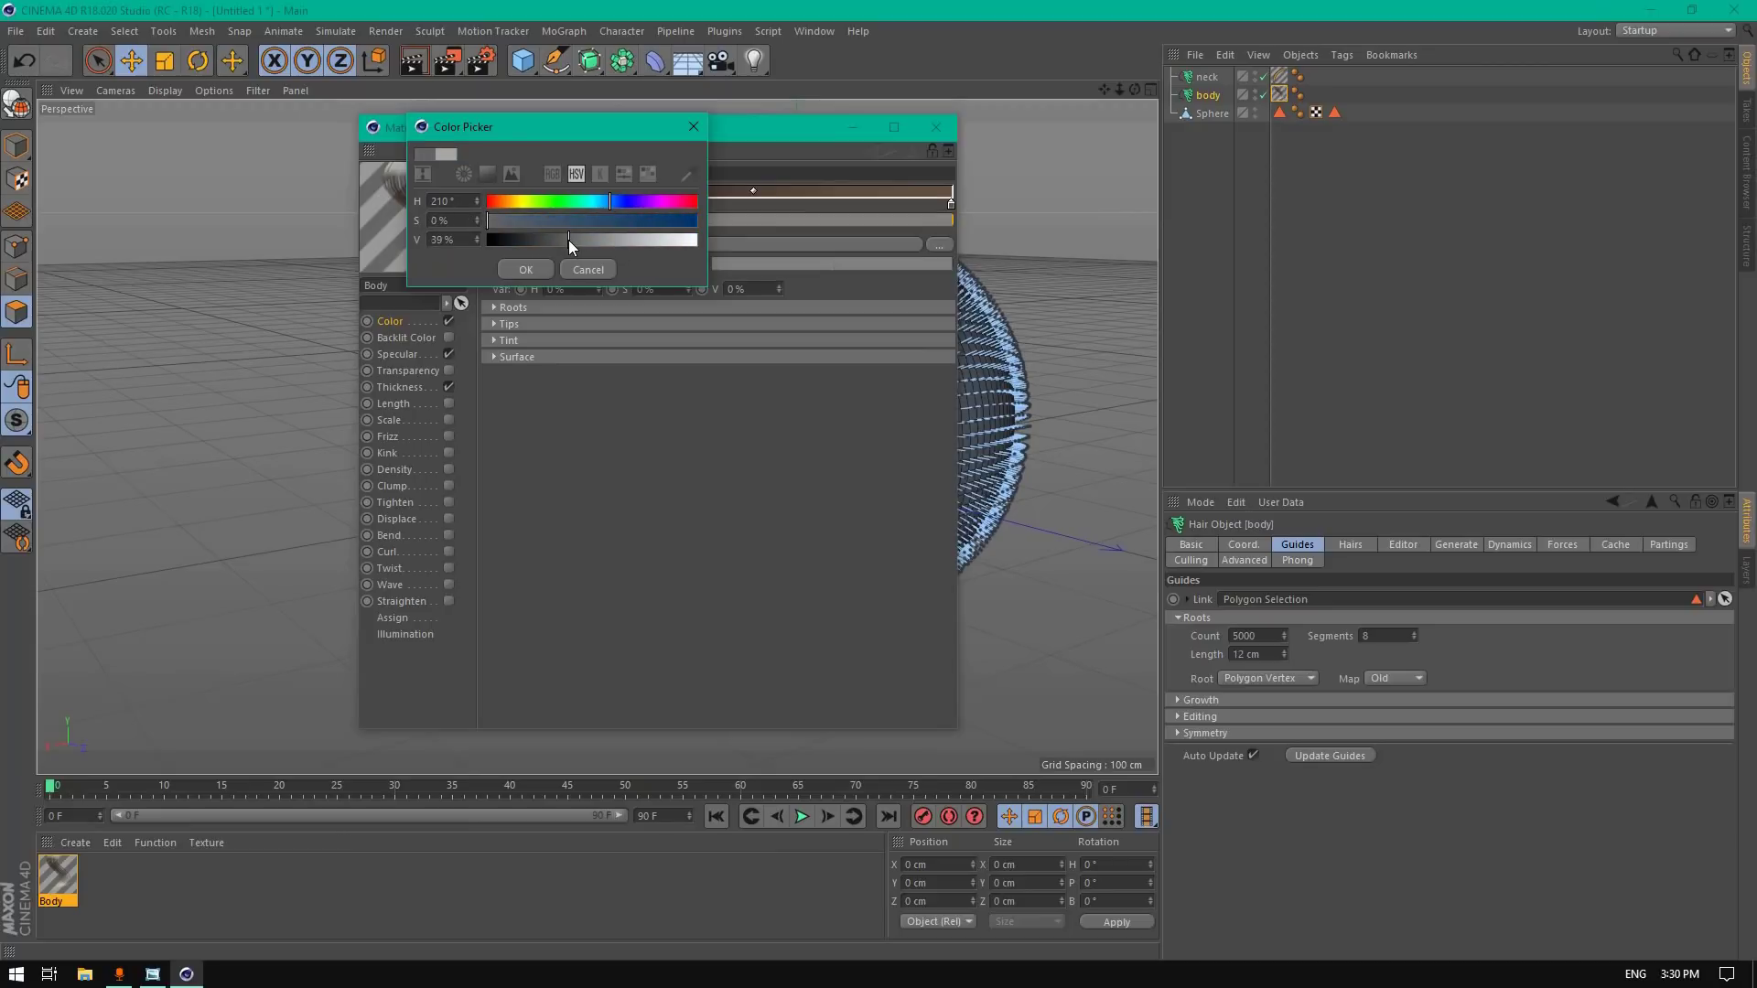
left_click(530, 271)
Step: Set the hair gradient's end colour to light grey and the colour brightness to 68%
double_click(952, 205)
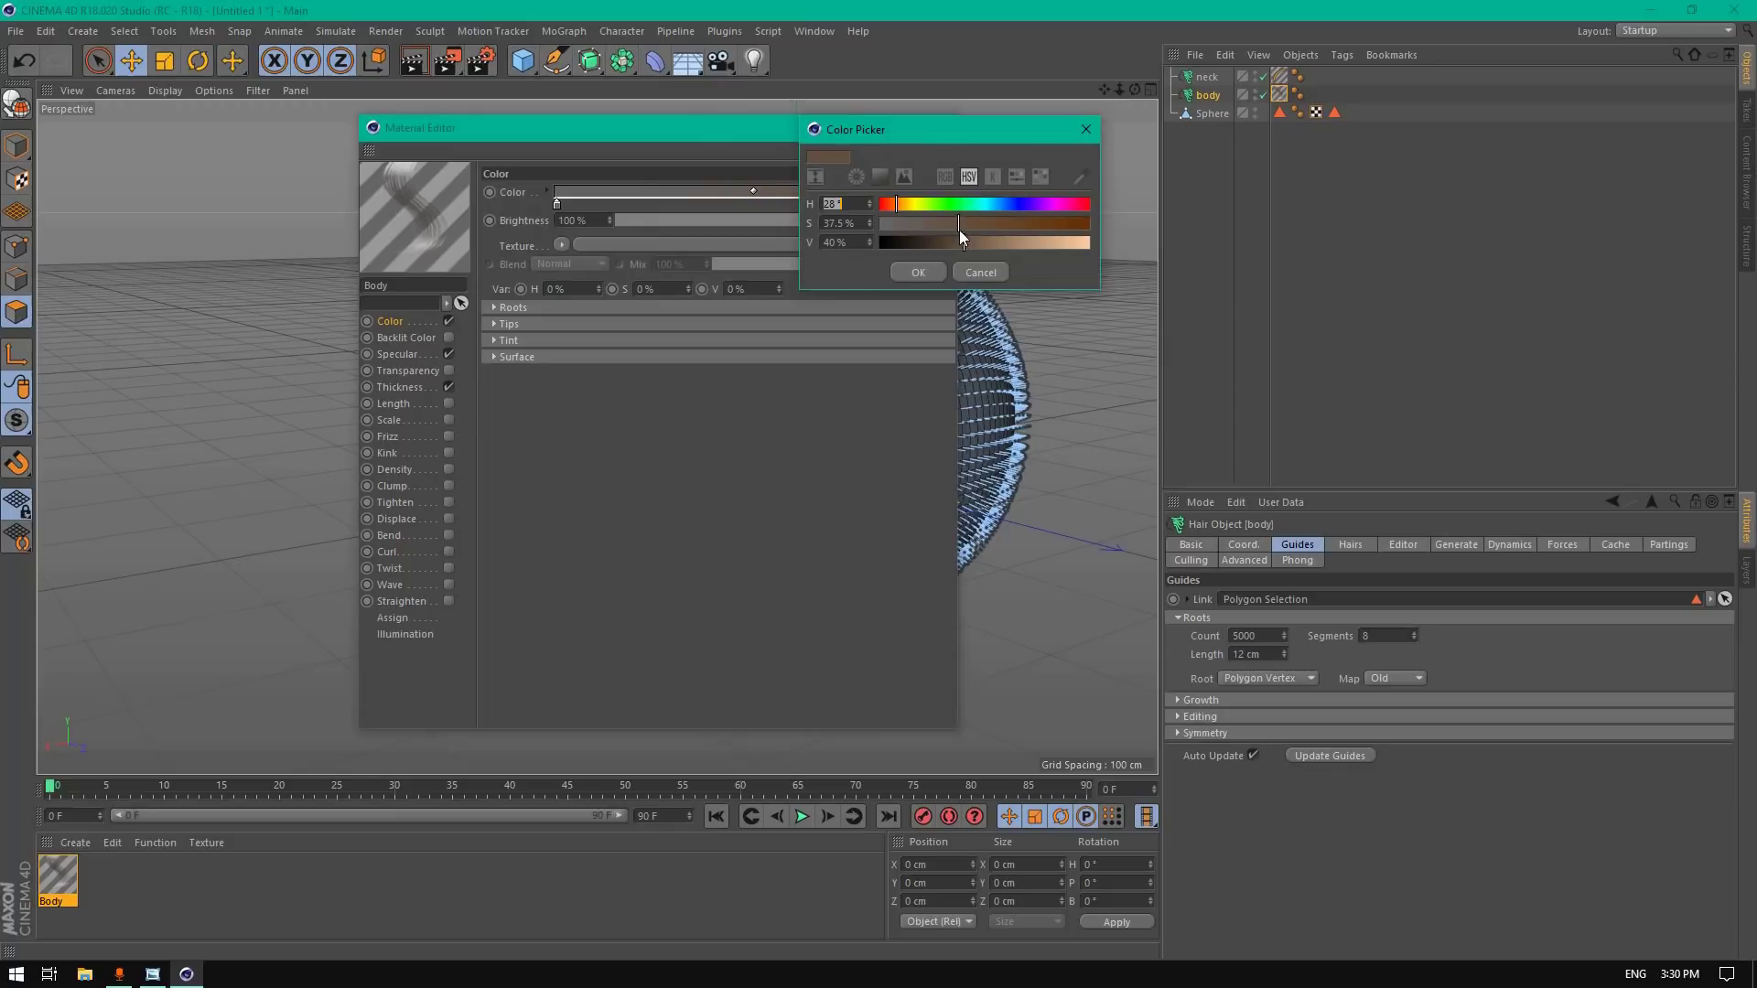
left_click_drag(897, 203, 881, 203)
left_click_drag(1012, 243, 1047, 243)
left_click(916, 272)
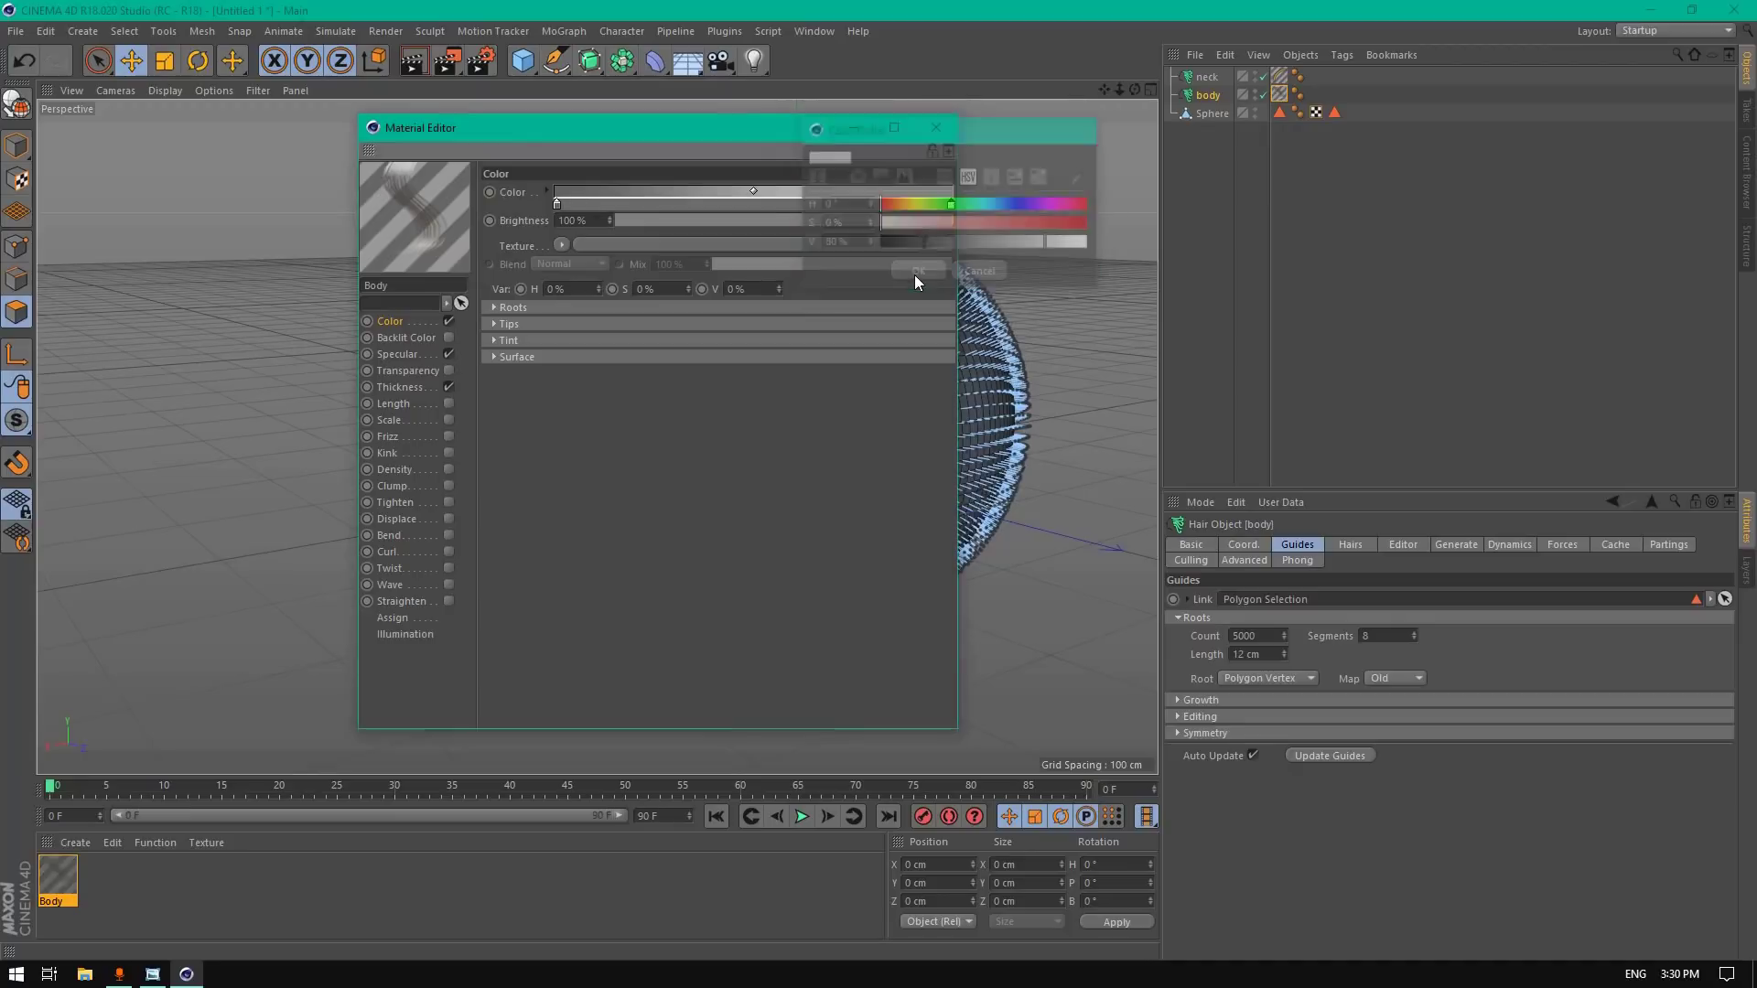
left_click(591, 220)
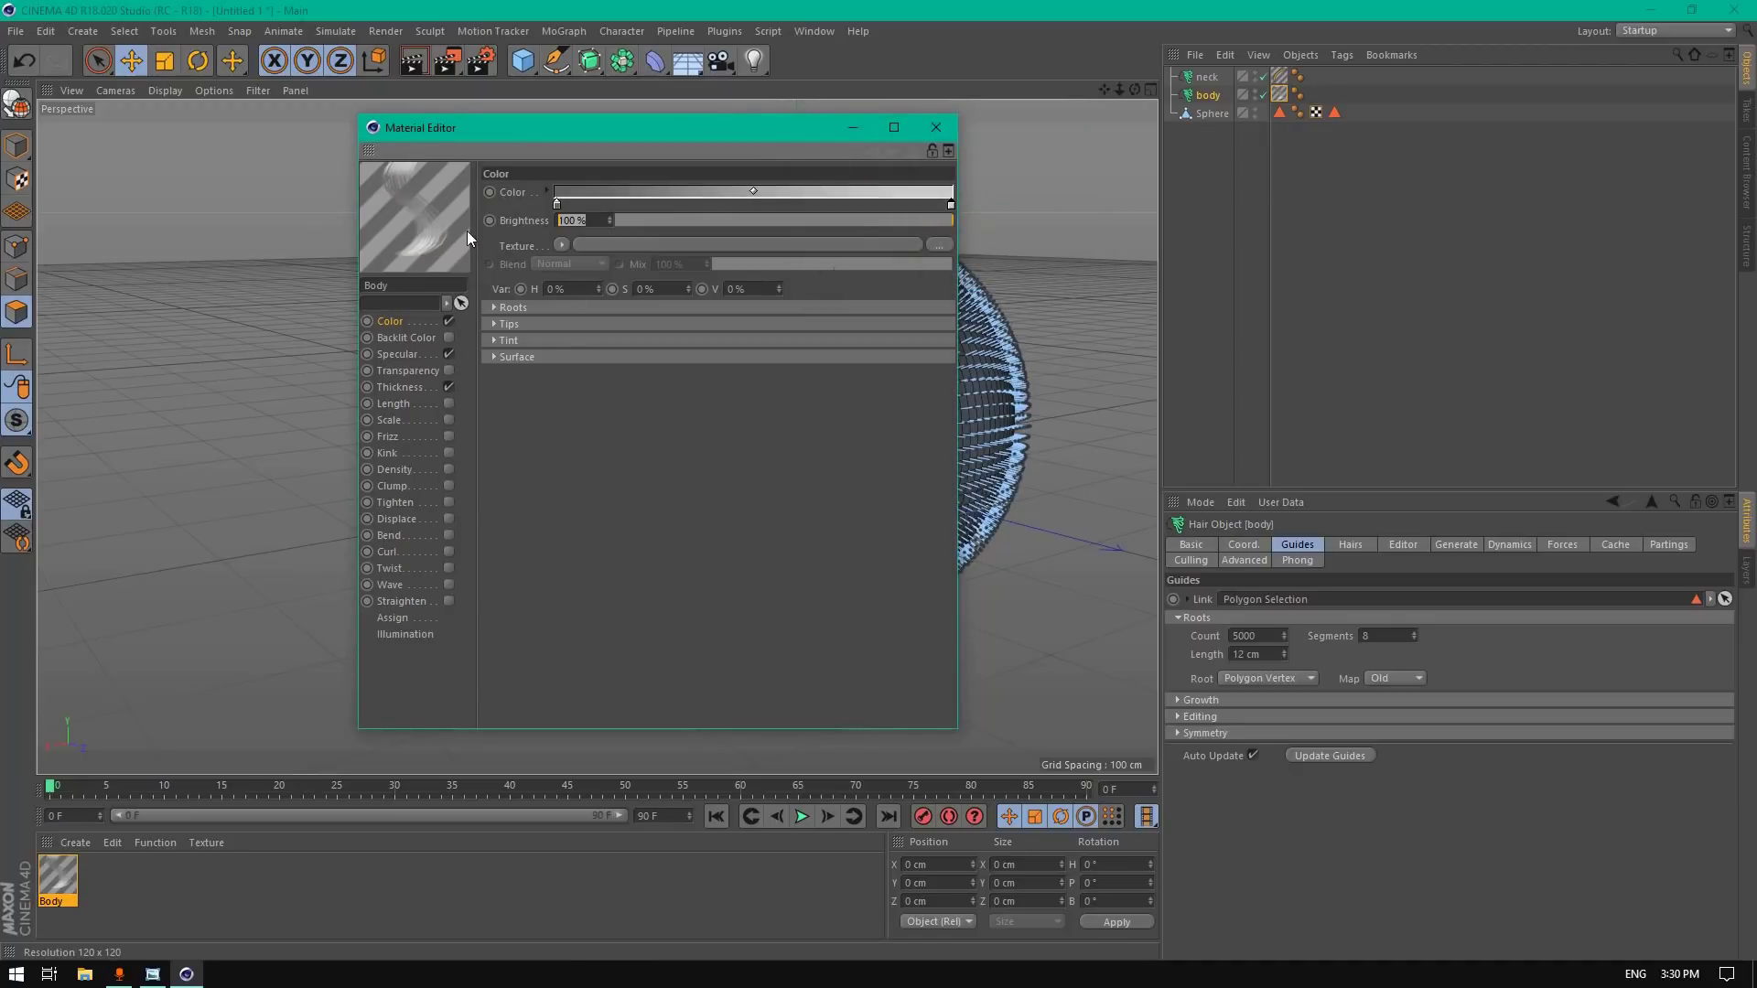
type("68")
key("Return")
Step: Set the Body material's primary specular strength to 37% and its sharpness to 25
left_click(415, 357)
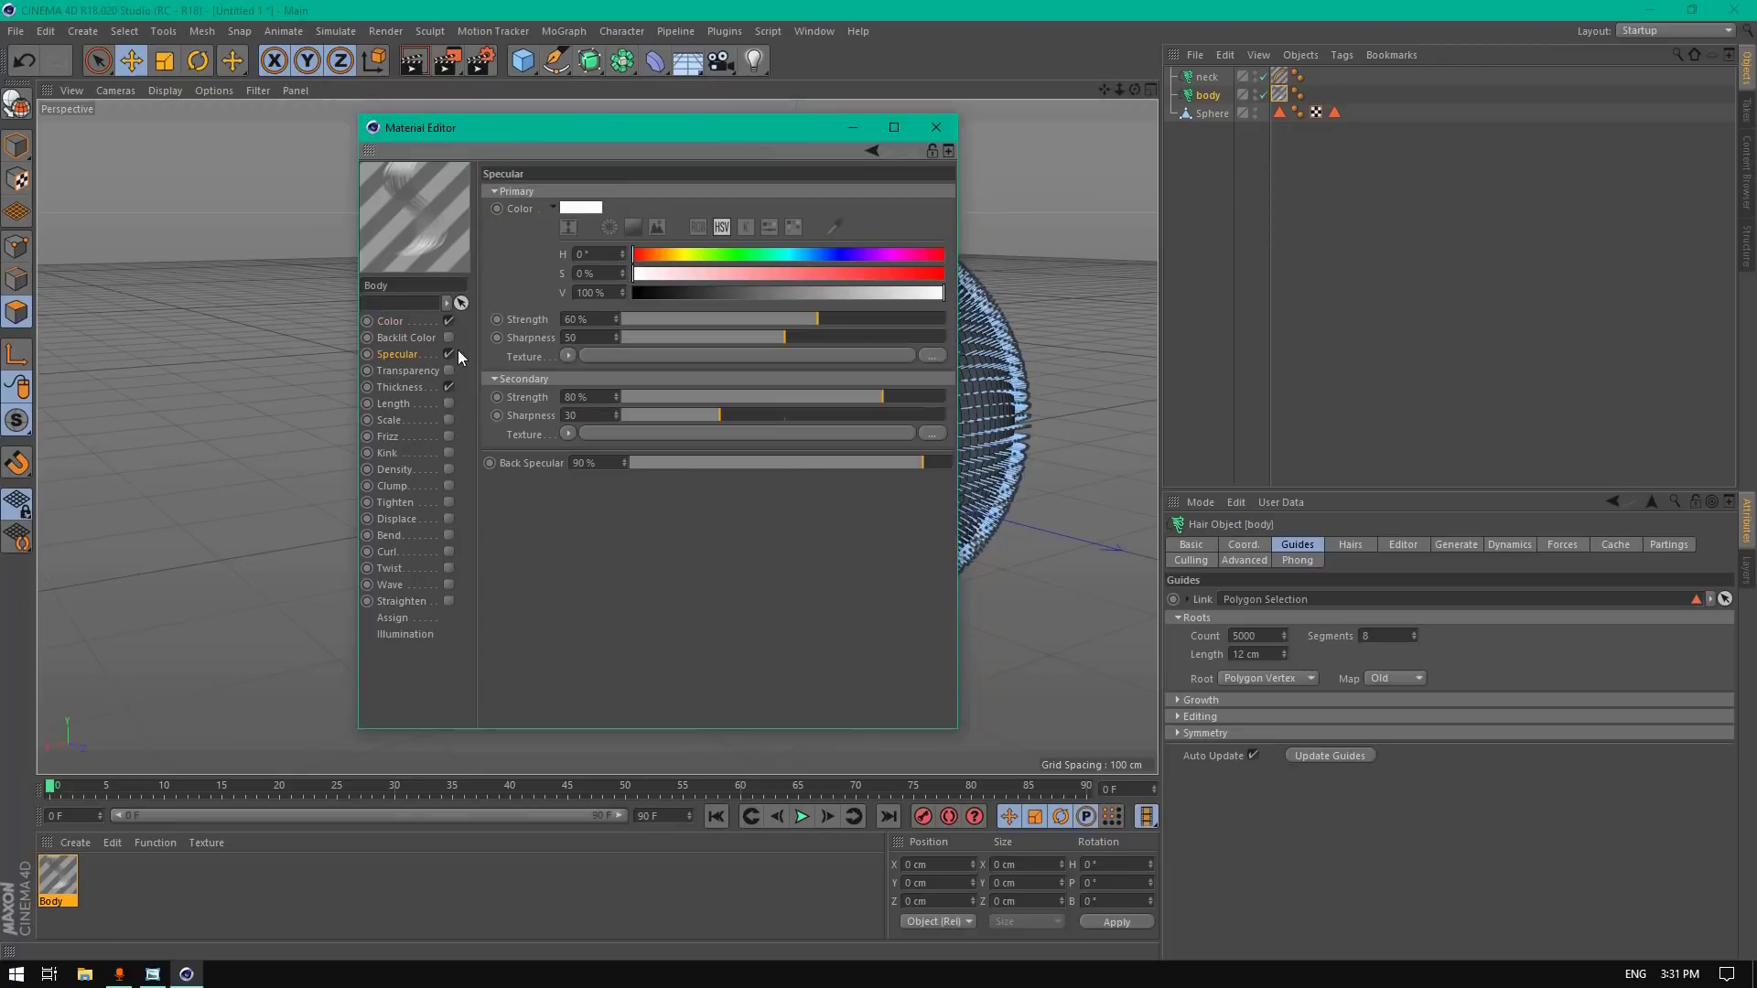
left_click(592, 313)
type("37")
left_click(589, 337)
type("25")
key("Return")
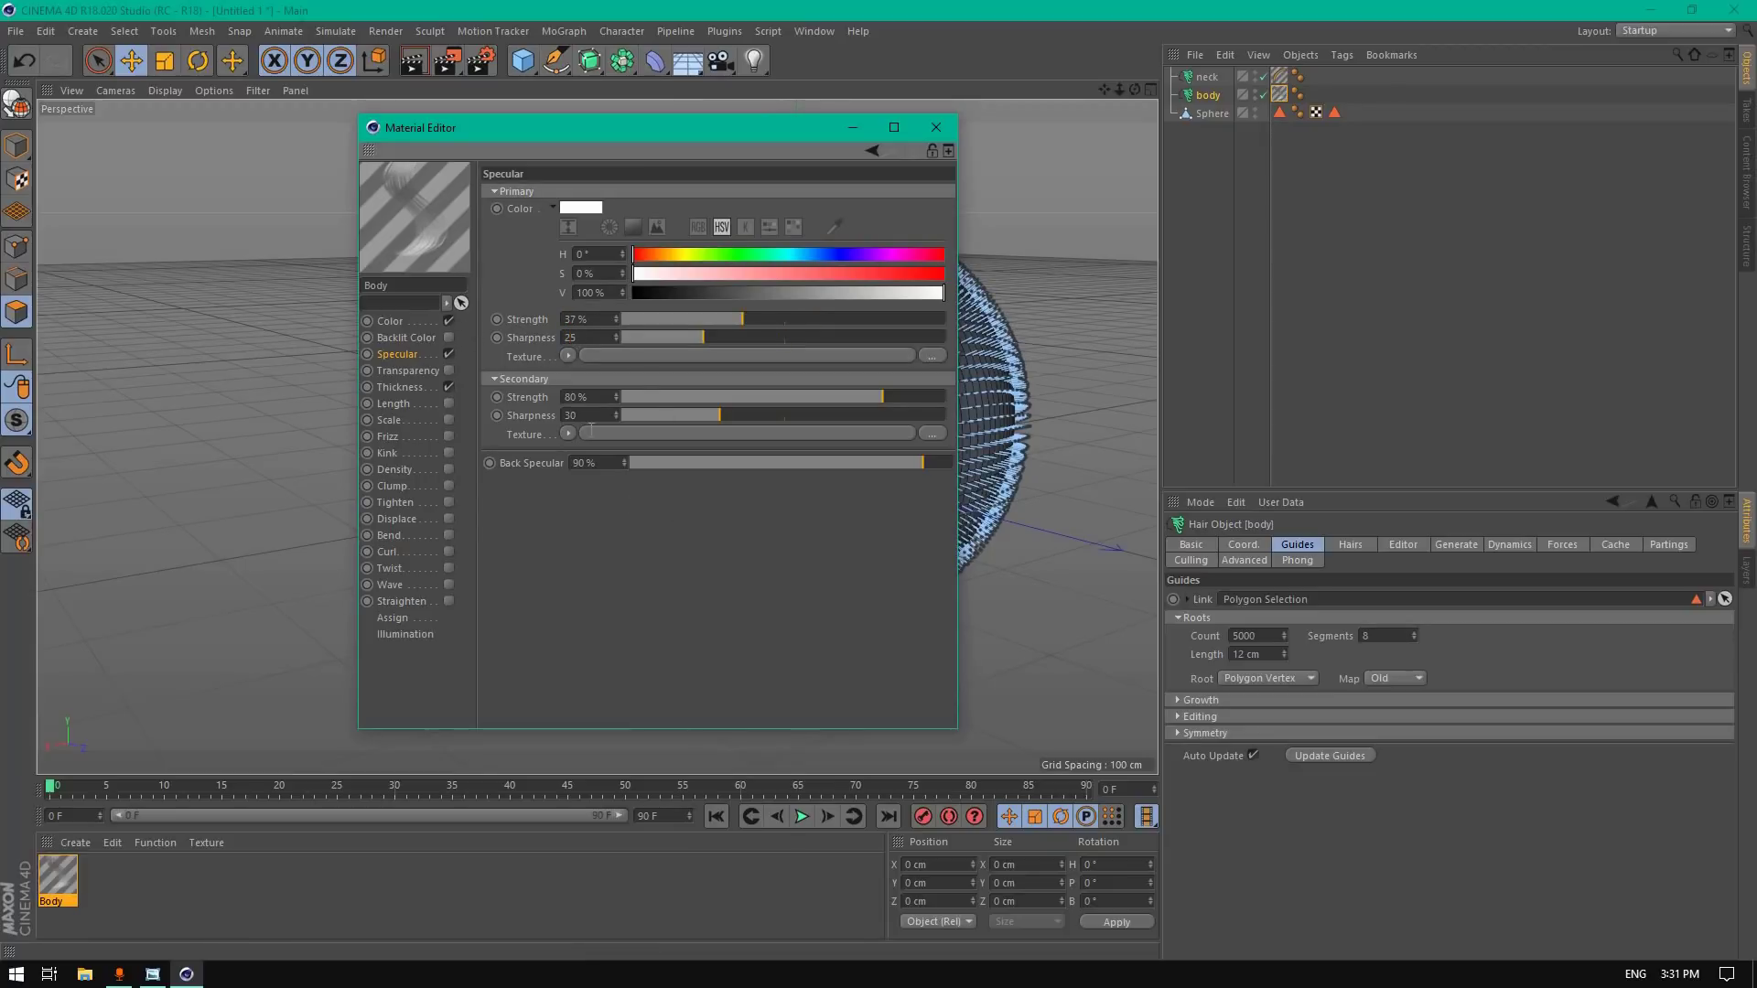
Step: Set the Body material's secondary specular strength to 57% and its sharpness to 20
left_click(586, 396)
type("57")
key("Return")
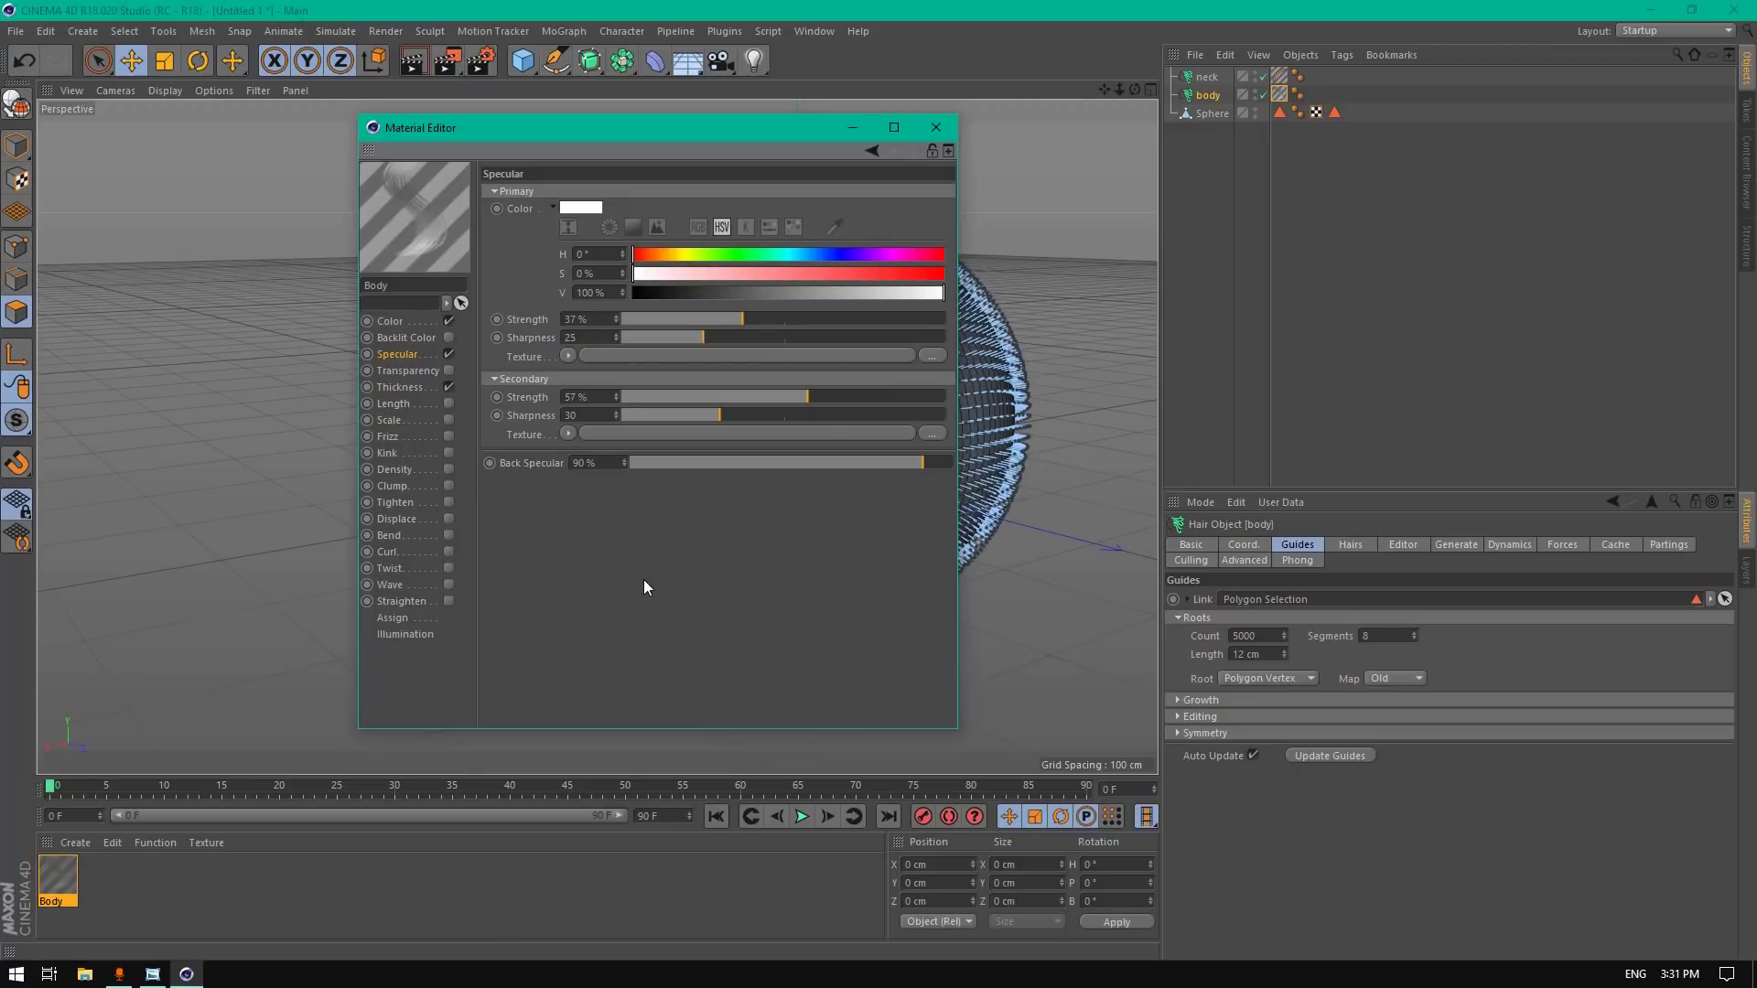
left_click_drag(589, 415, 256, 432)
type("20")
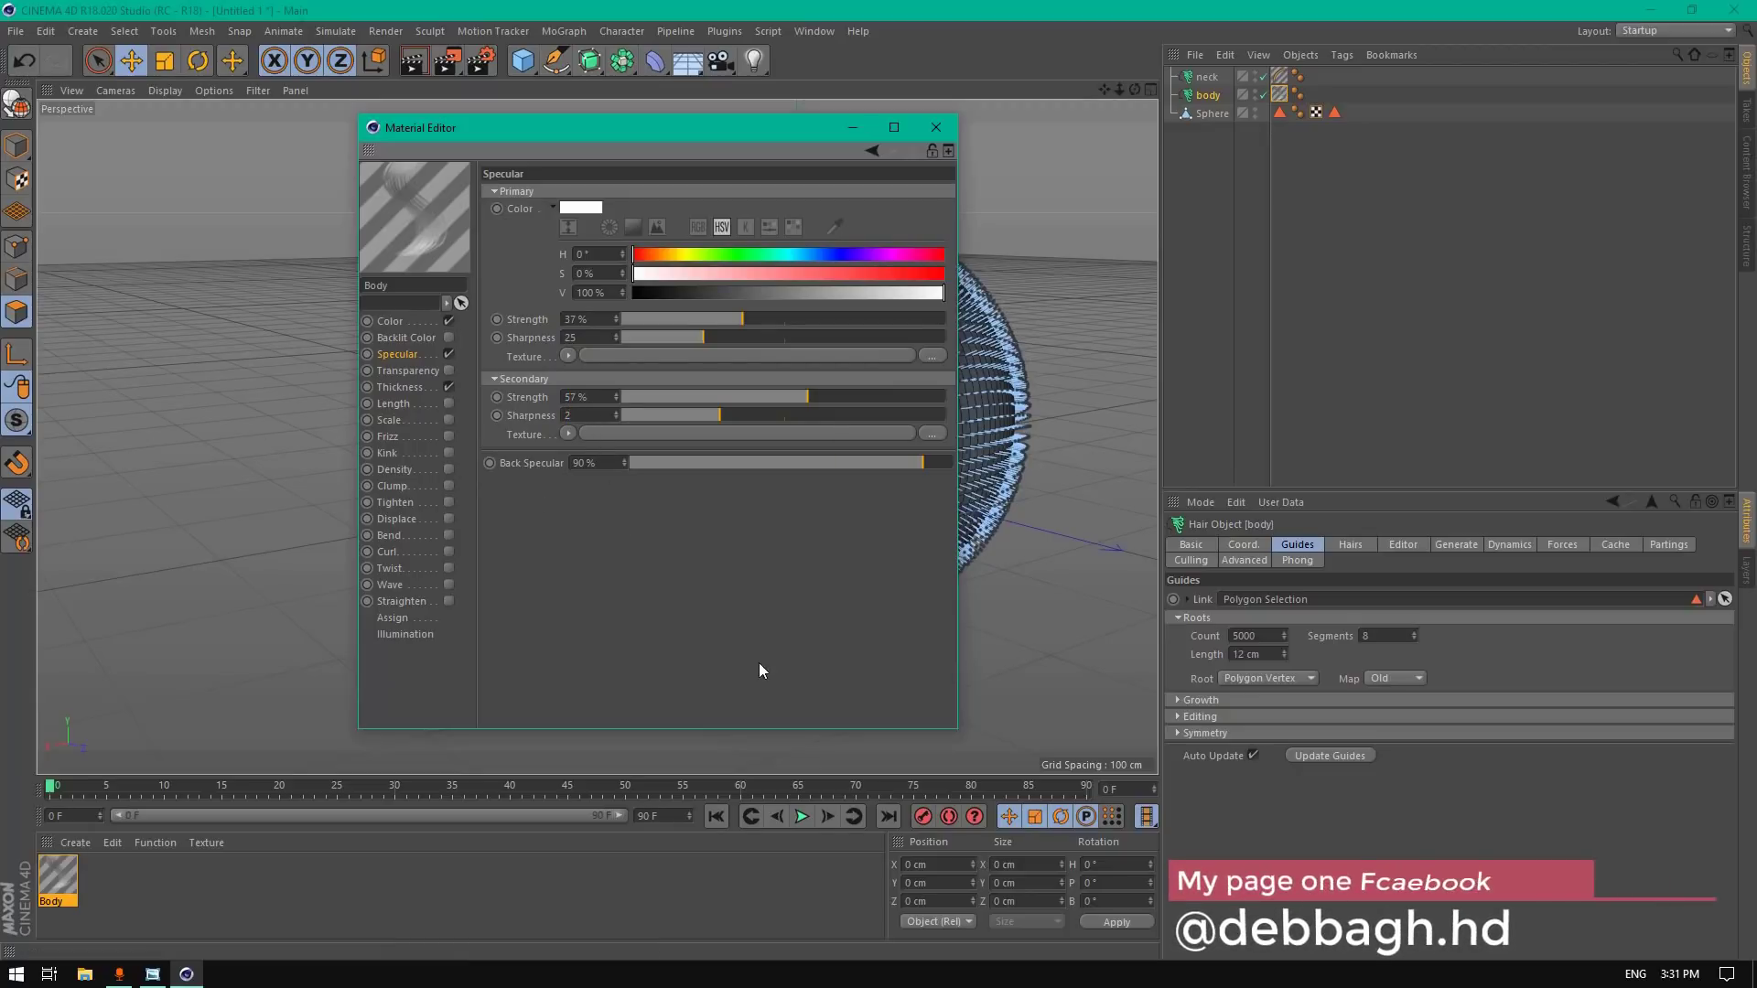
key("Return")
Step: Set the Body material's hair thickness to 0.2 cm at the root and 0 cm at the tip
left_click(400, 389)
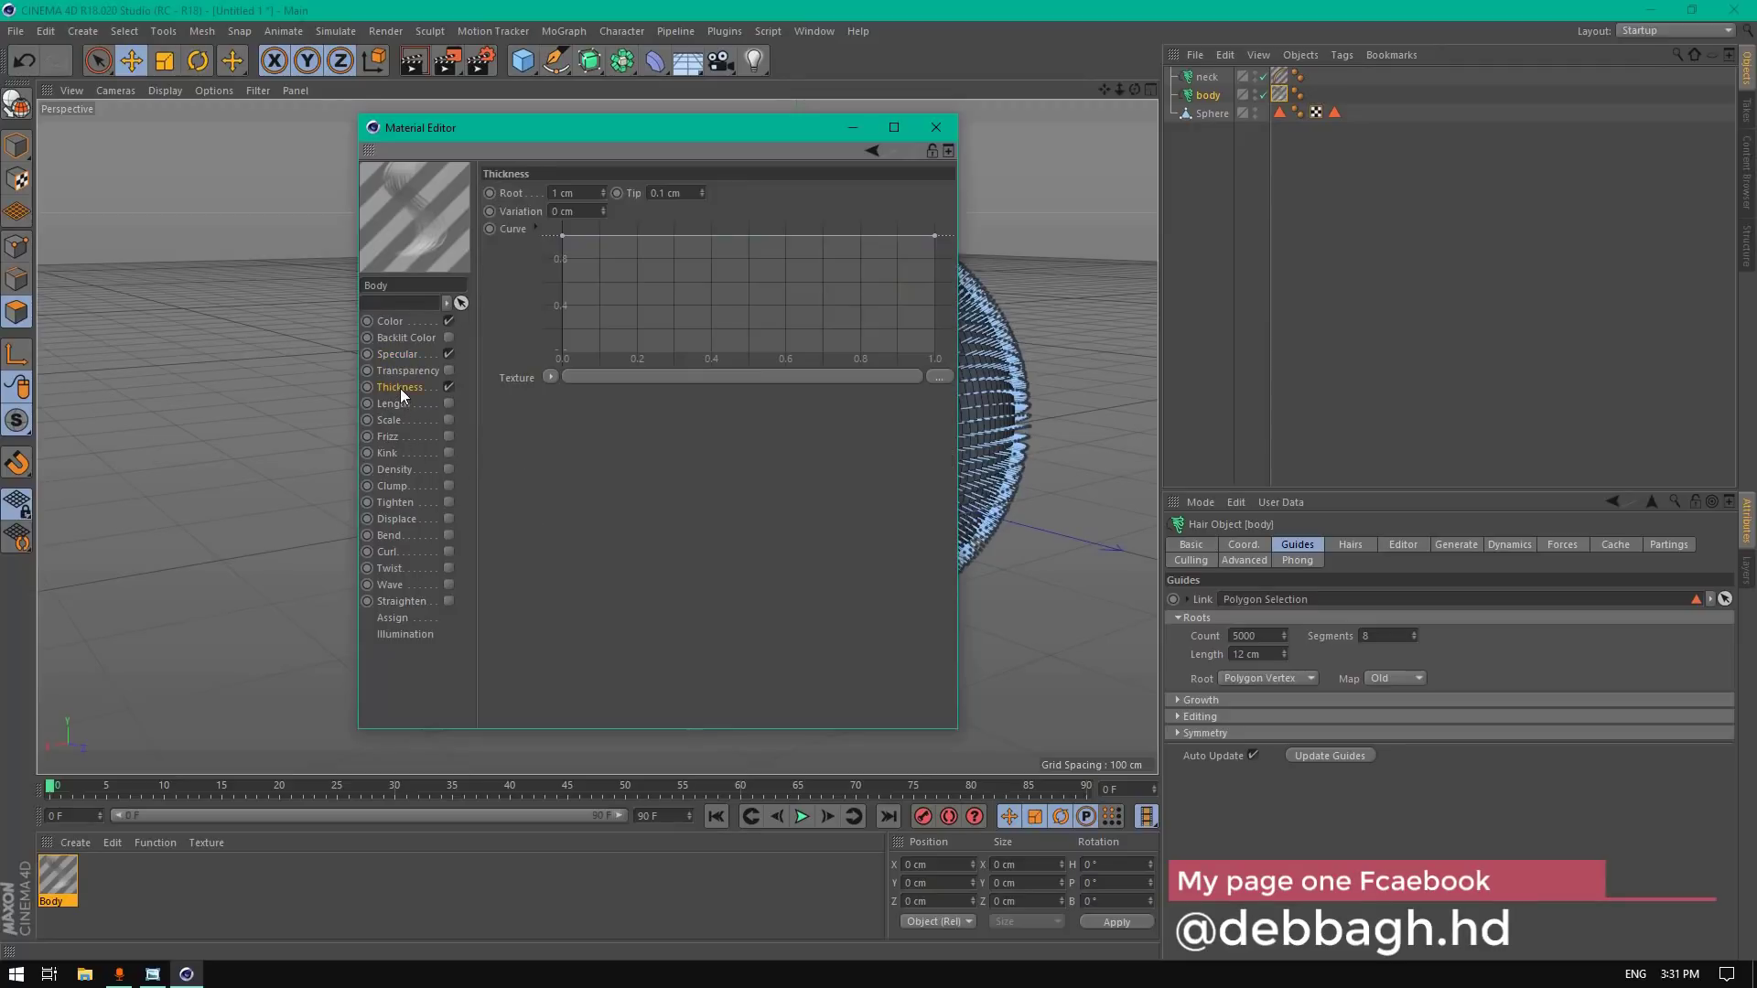
left_click_drag(591, 193, 240, 189)
type("0.2")
key("Tab")
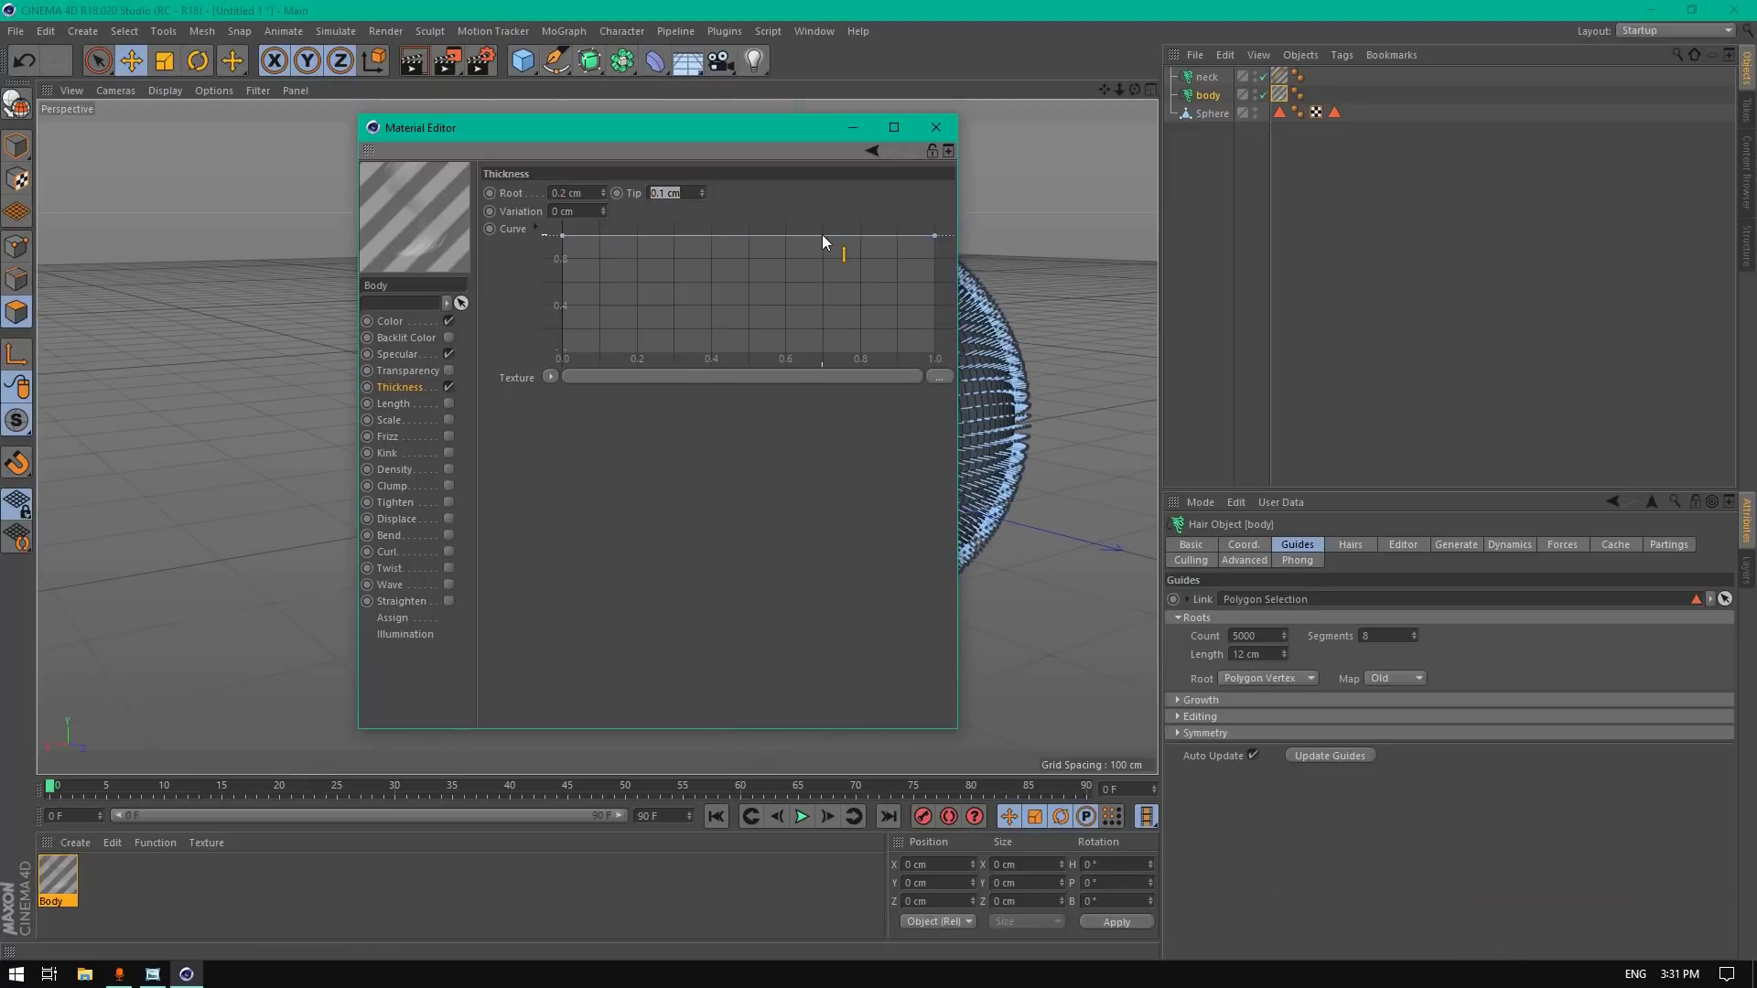
type("0")
key("Return")
Step: Enable Scale on the Body material with a scale of 120% and a variation of 60%
left_click(404, 421)
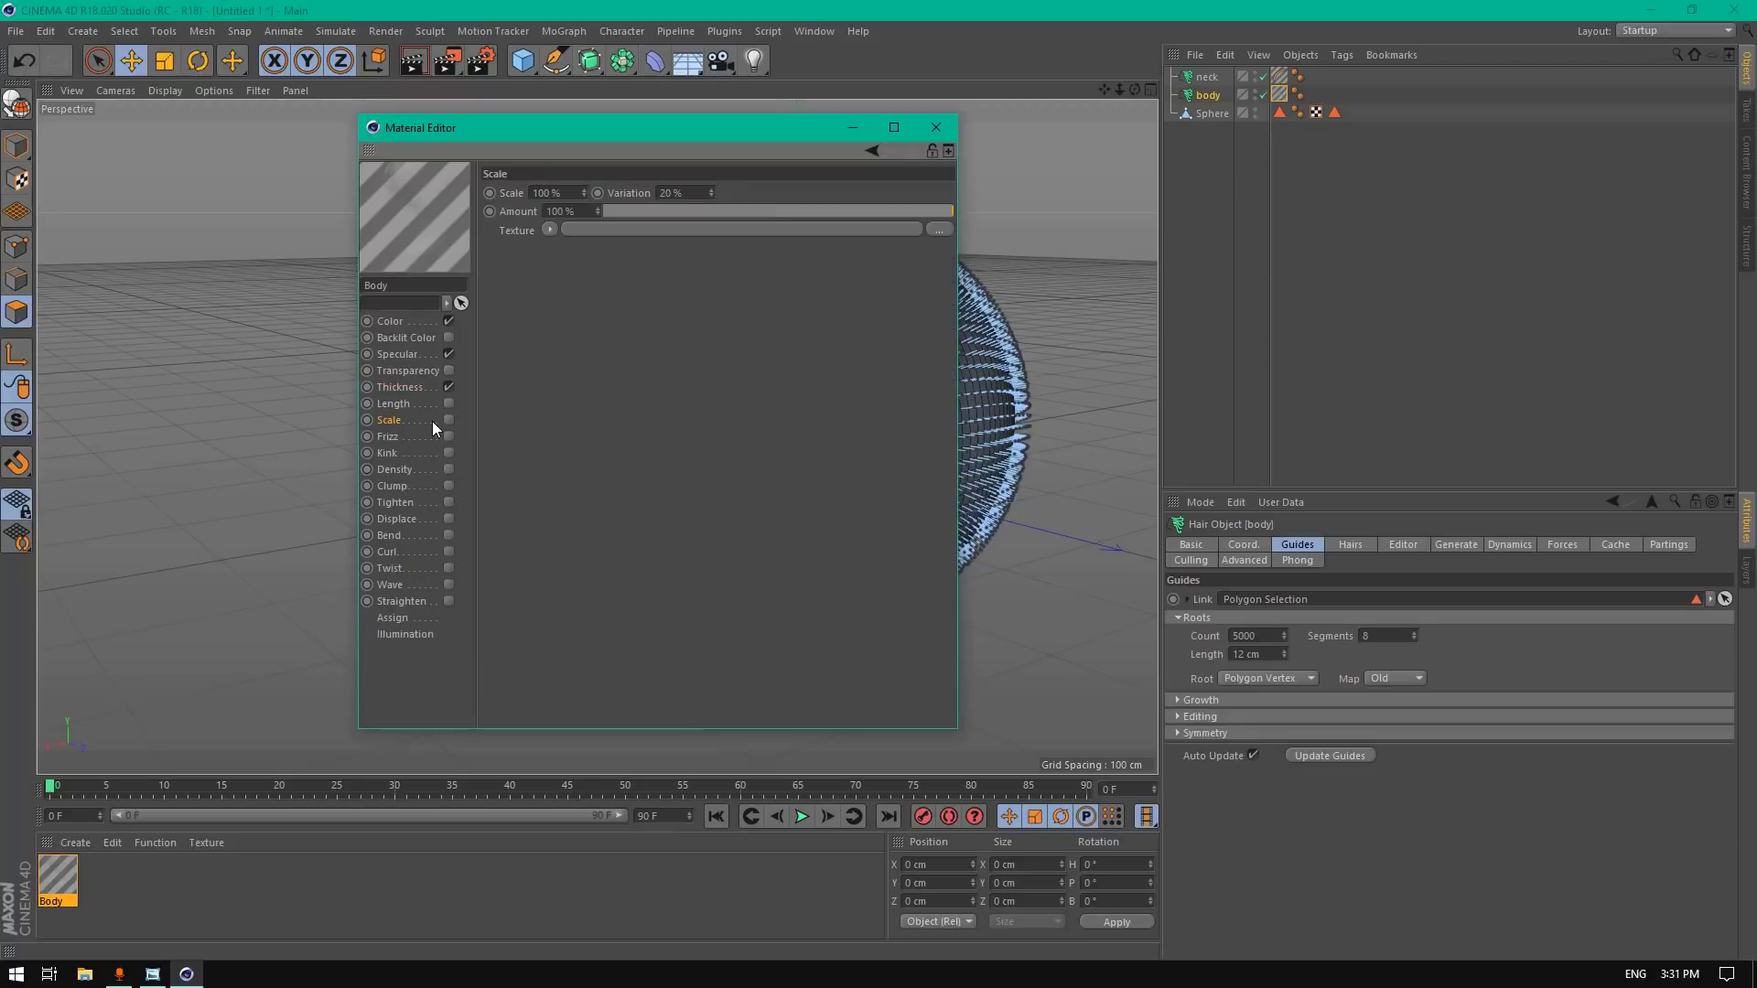
left_click(448, 419)
double_click(575, 191)
type("120")
key("Return")
double_click(675, 193)
type("60")
key("Return")
Step: Enable Clump on the Body material with count 100%, clump 25%, radius 67 cm and twist 25°
left_click(393, 488)
left_click(448, 486)
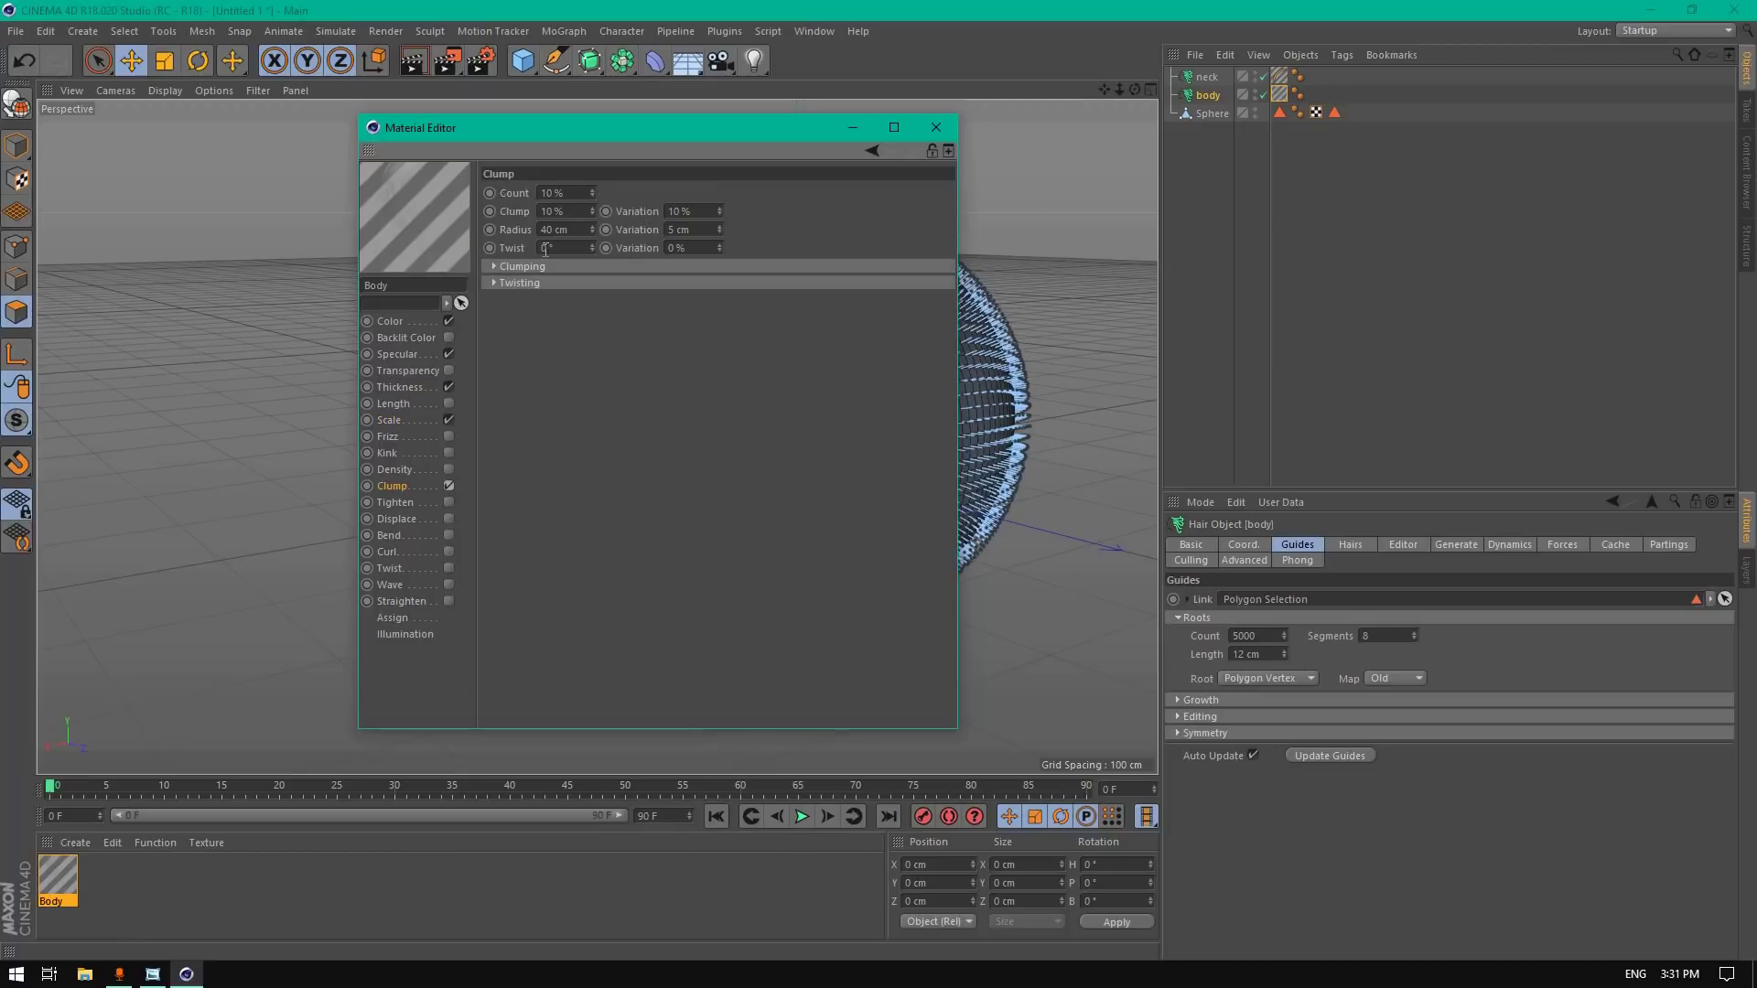
double_click(554, 194)
type("100")
key("Return")
double_click(551, 212)
type("25")
key("Tab")
type("67")
key("Return")
left_click(573, 251)
type("25")
Step: Set the clumping limit of the Body material to 400
left_click(493, 266)
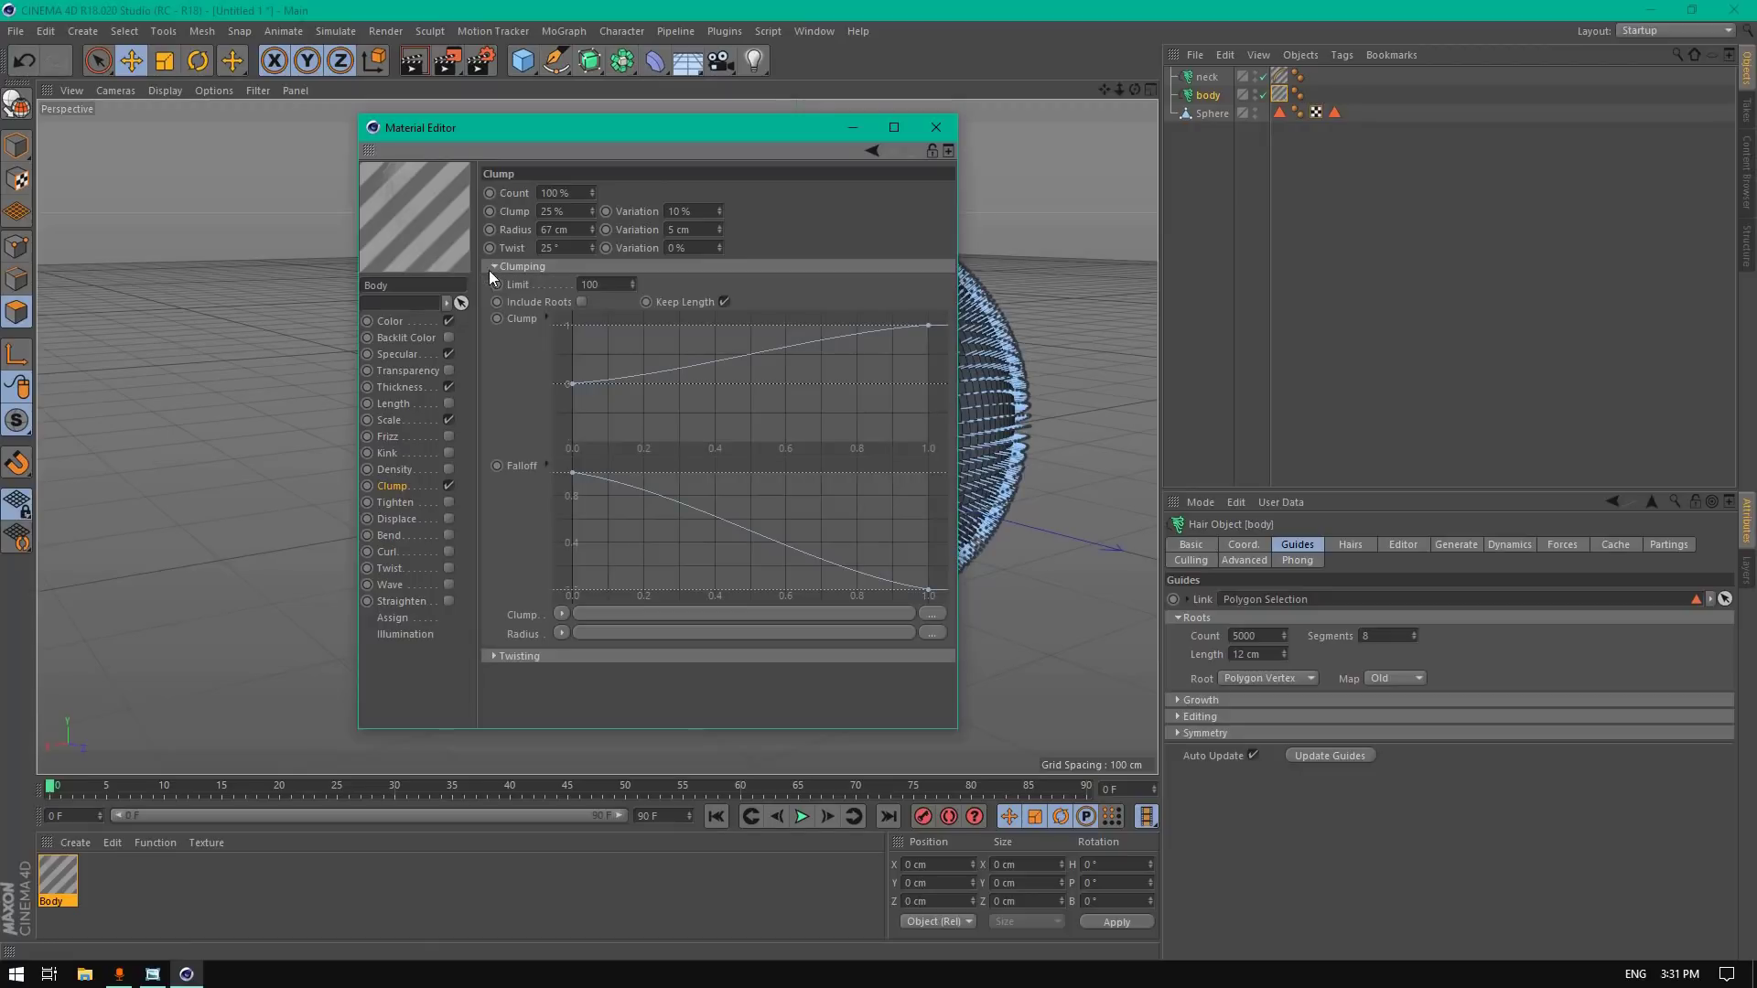
left_click(619, 284)
type("400")
key("Return")
Step: Enable Curl on the Body material with a curl of 75° and a variation of 20%
left_click(389, 552)
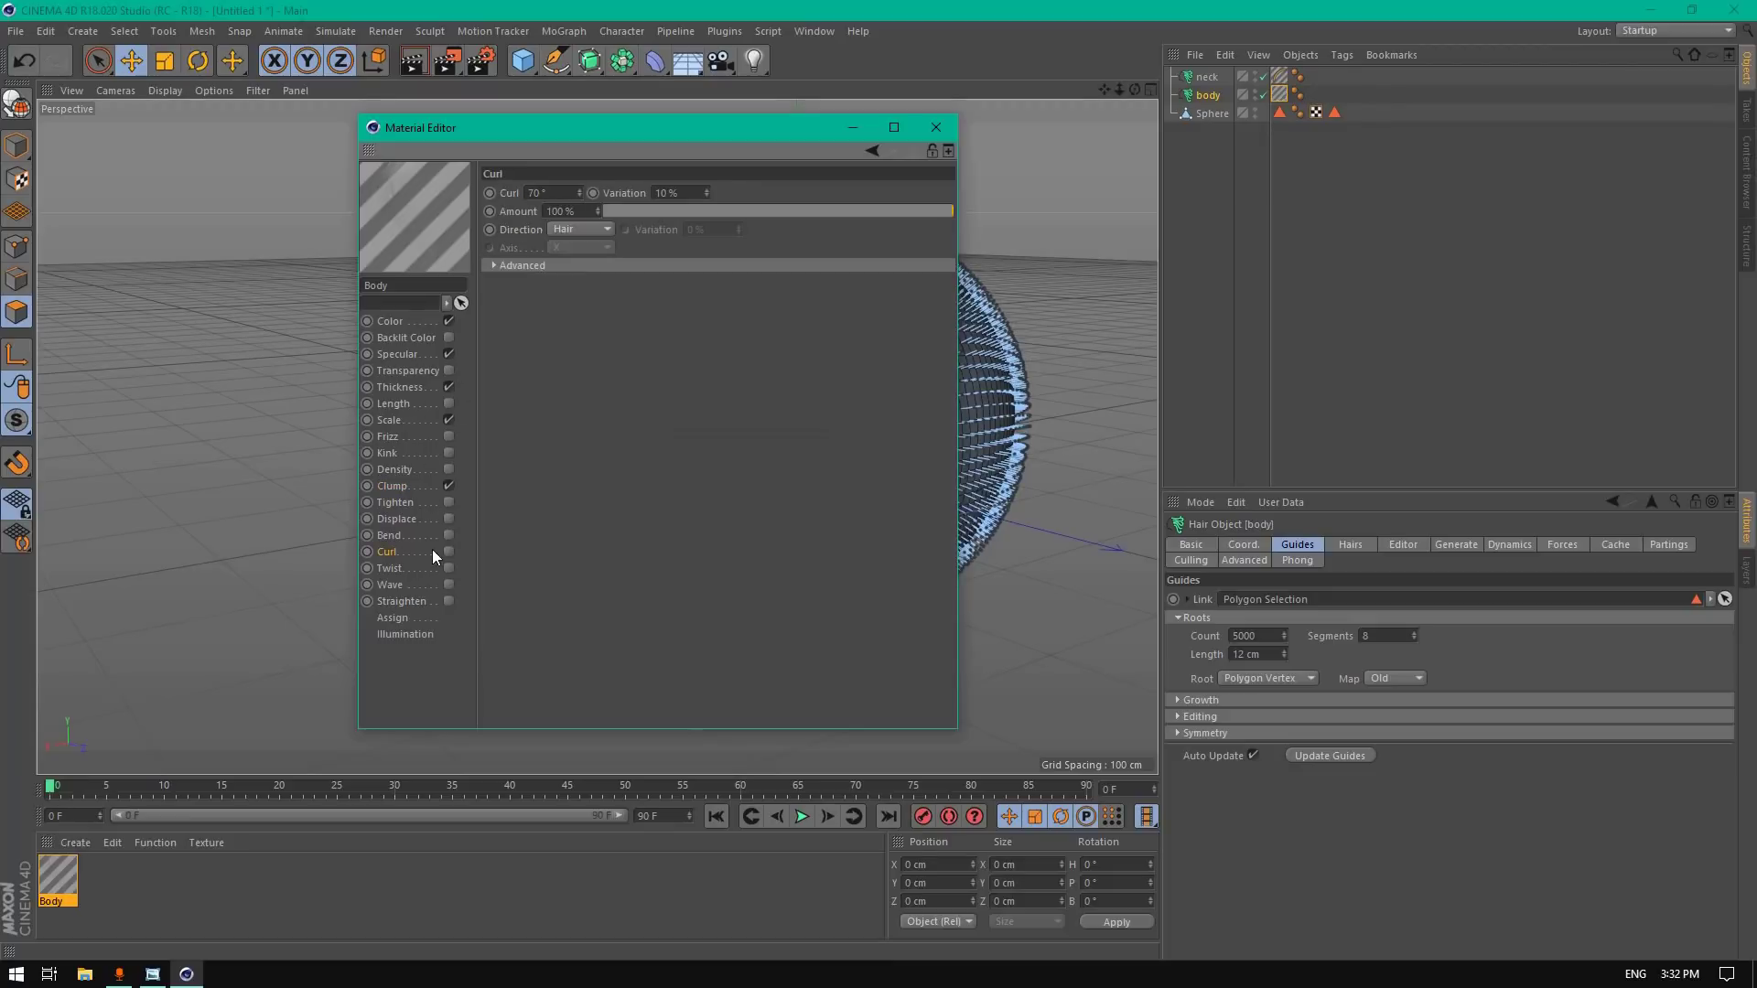
left_click(448, 552)
double_click(545, 193)
type("75")
double_click(690, 194)
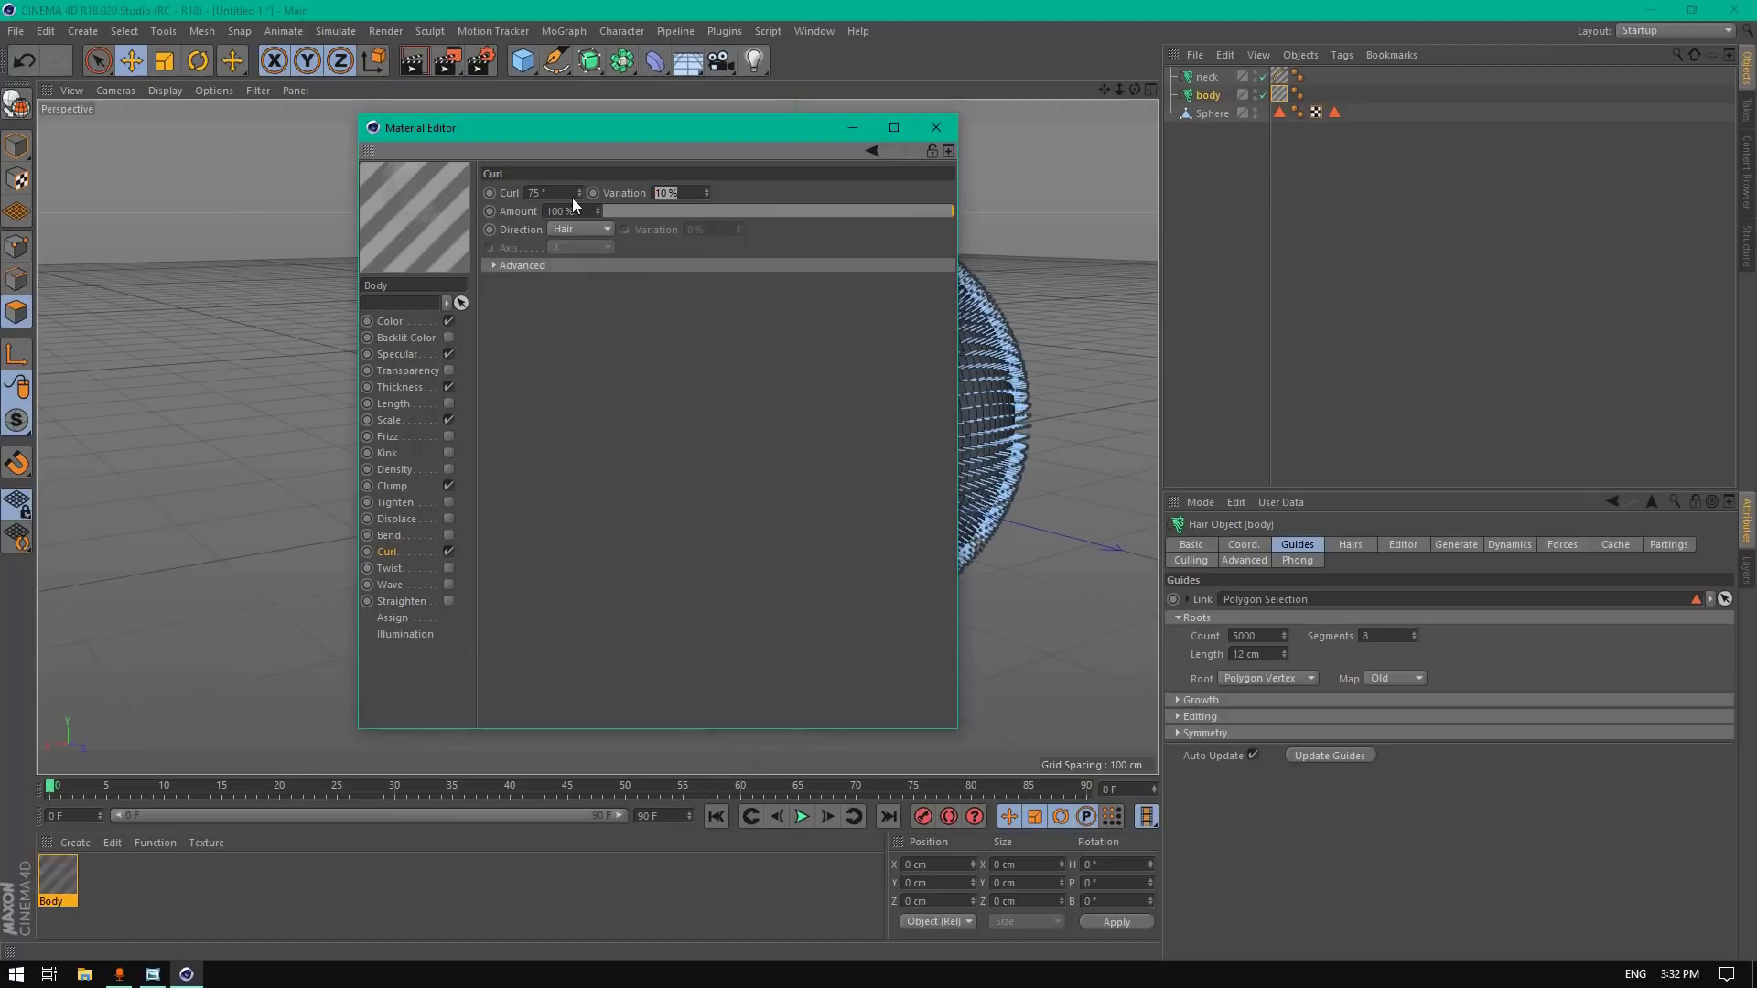
type("20")
key("Return")
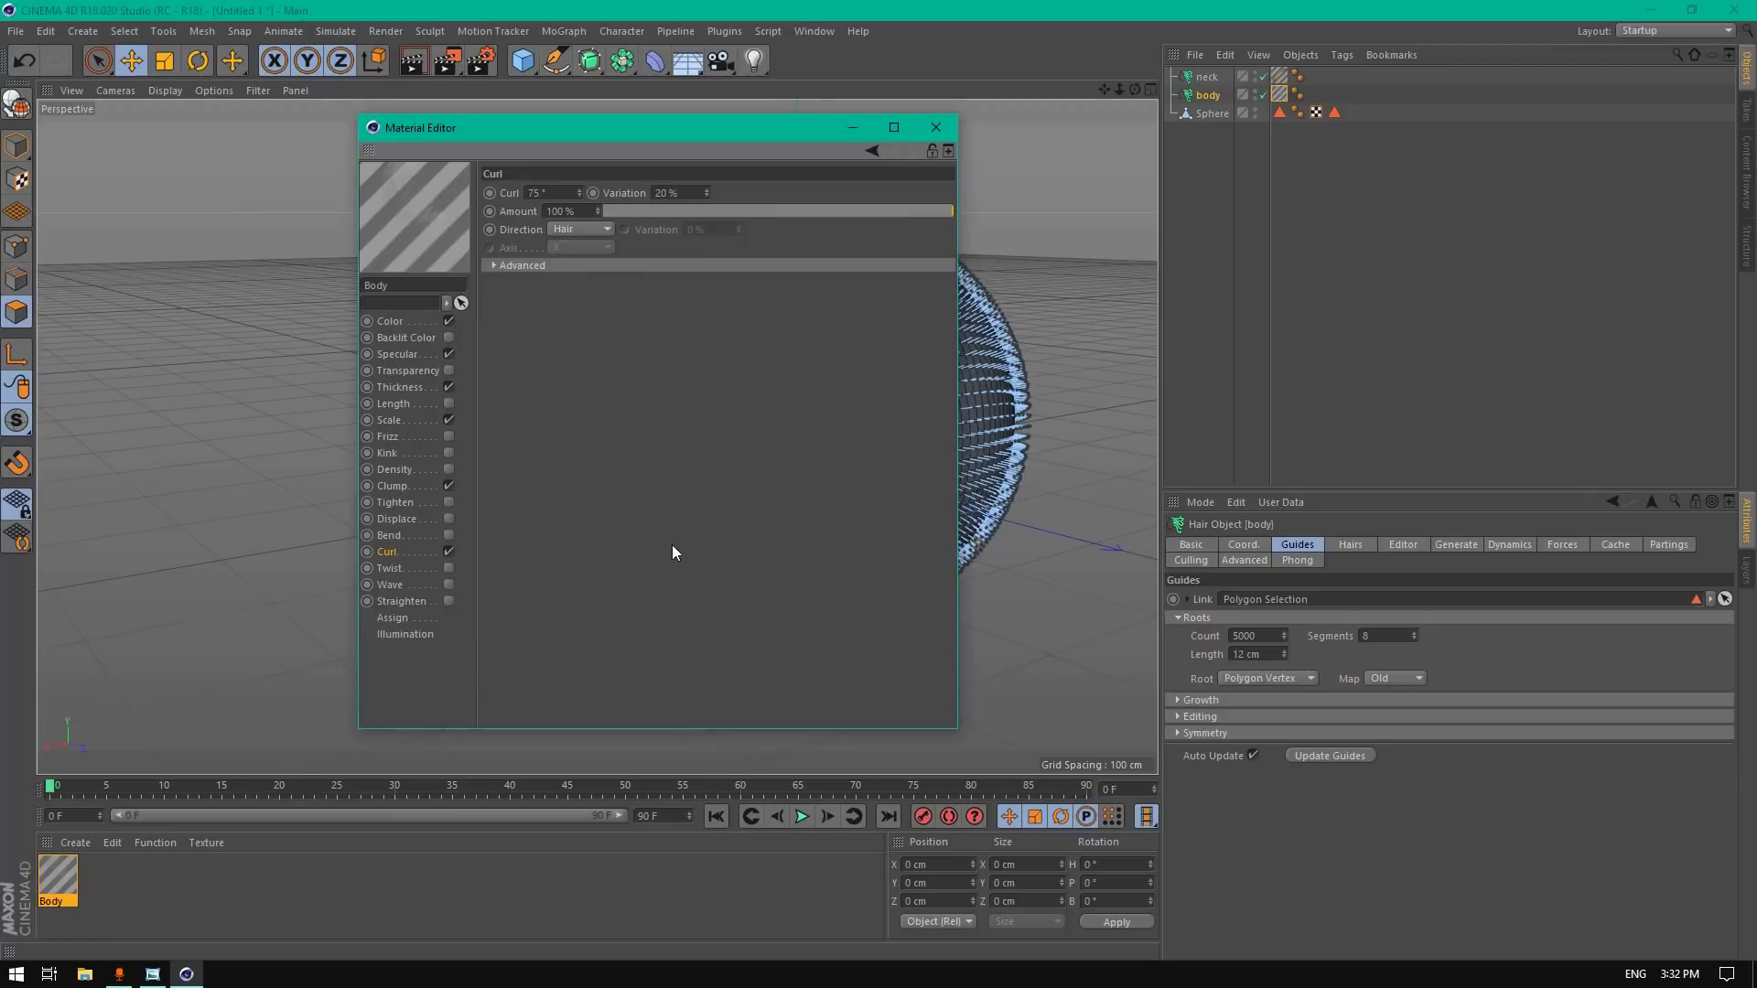
Step: Review the specular and thickness settings, close the material editor and assign the Body material to the body Hair object
left_click(392, 355)
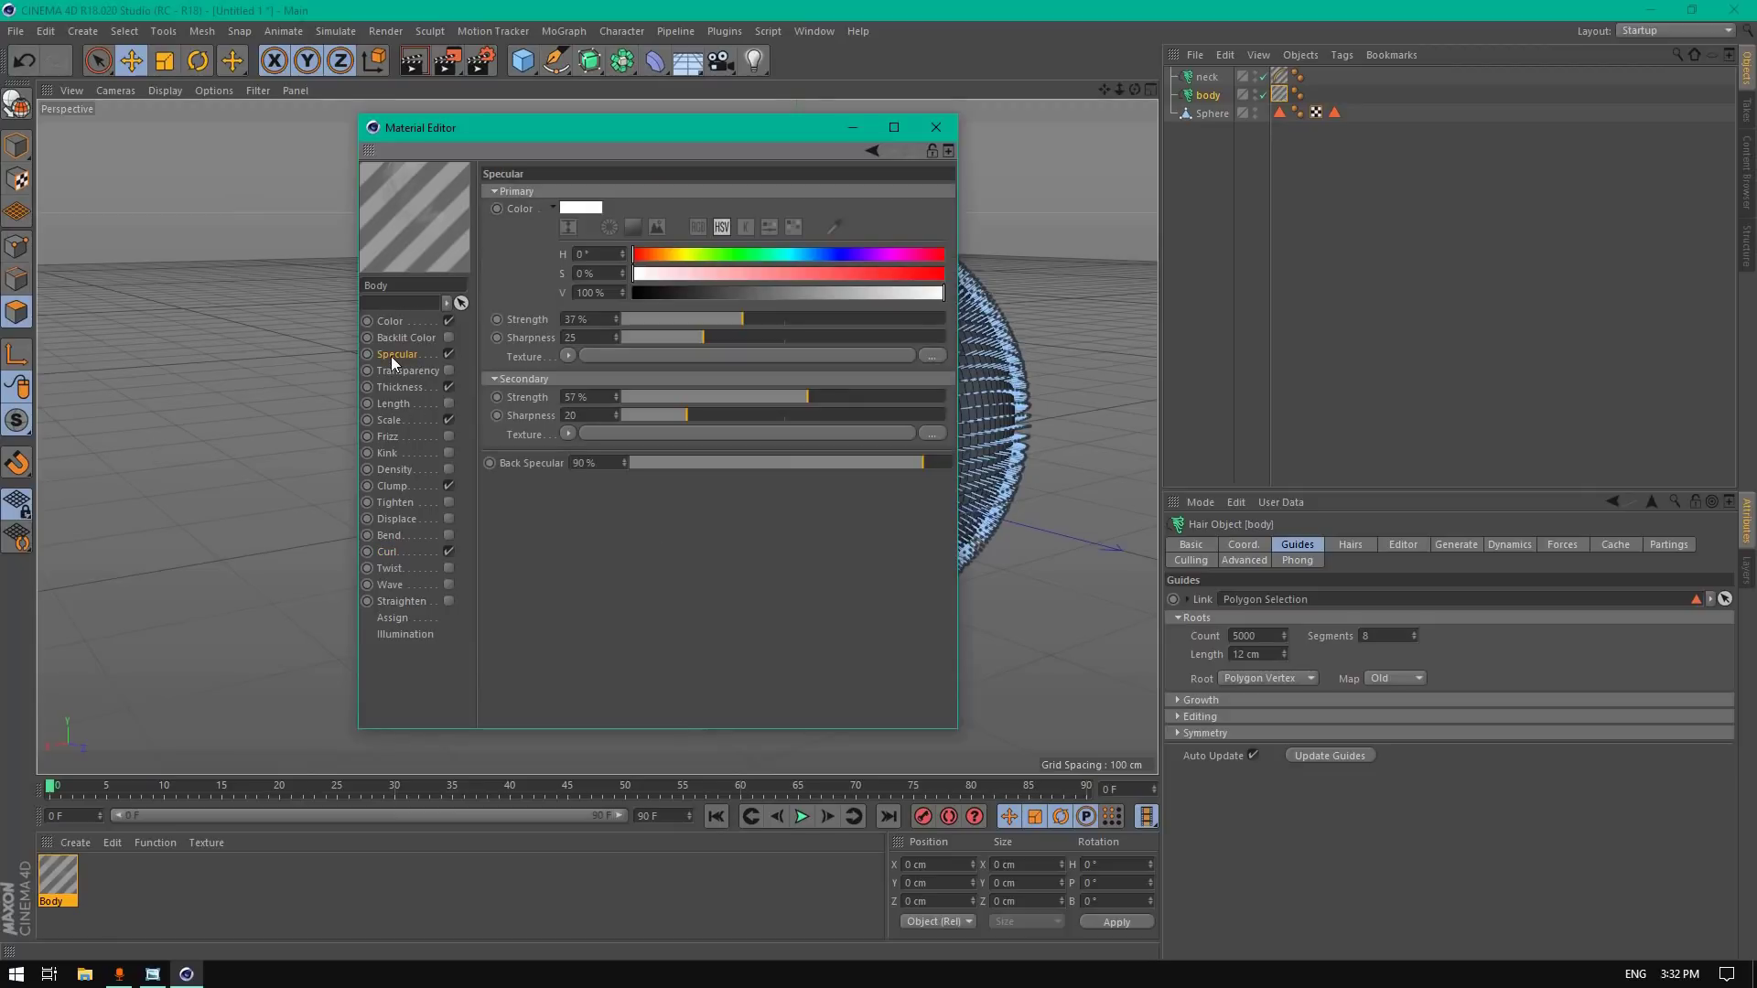
left_click(415, 386)
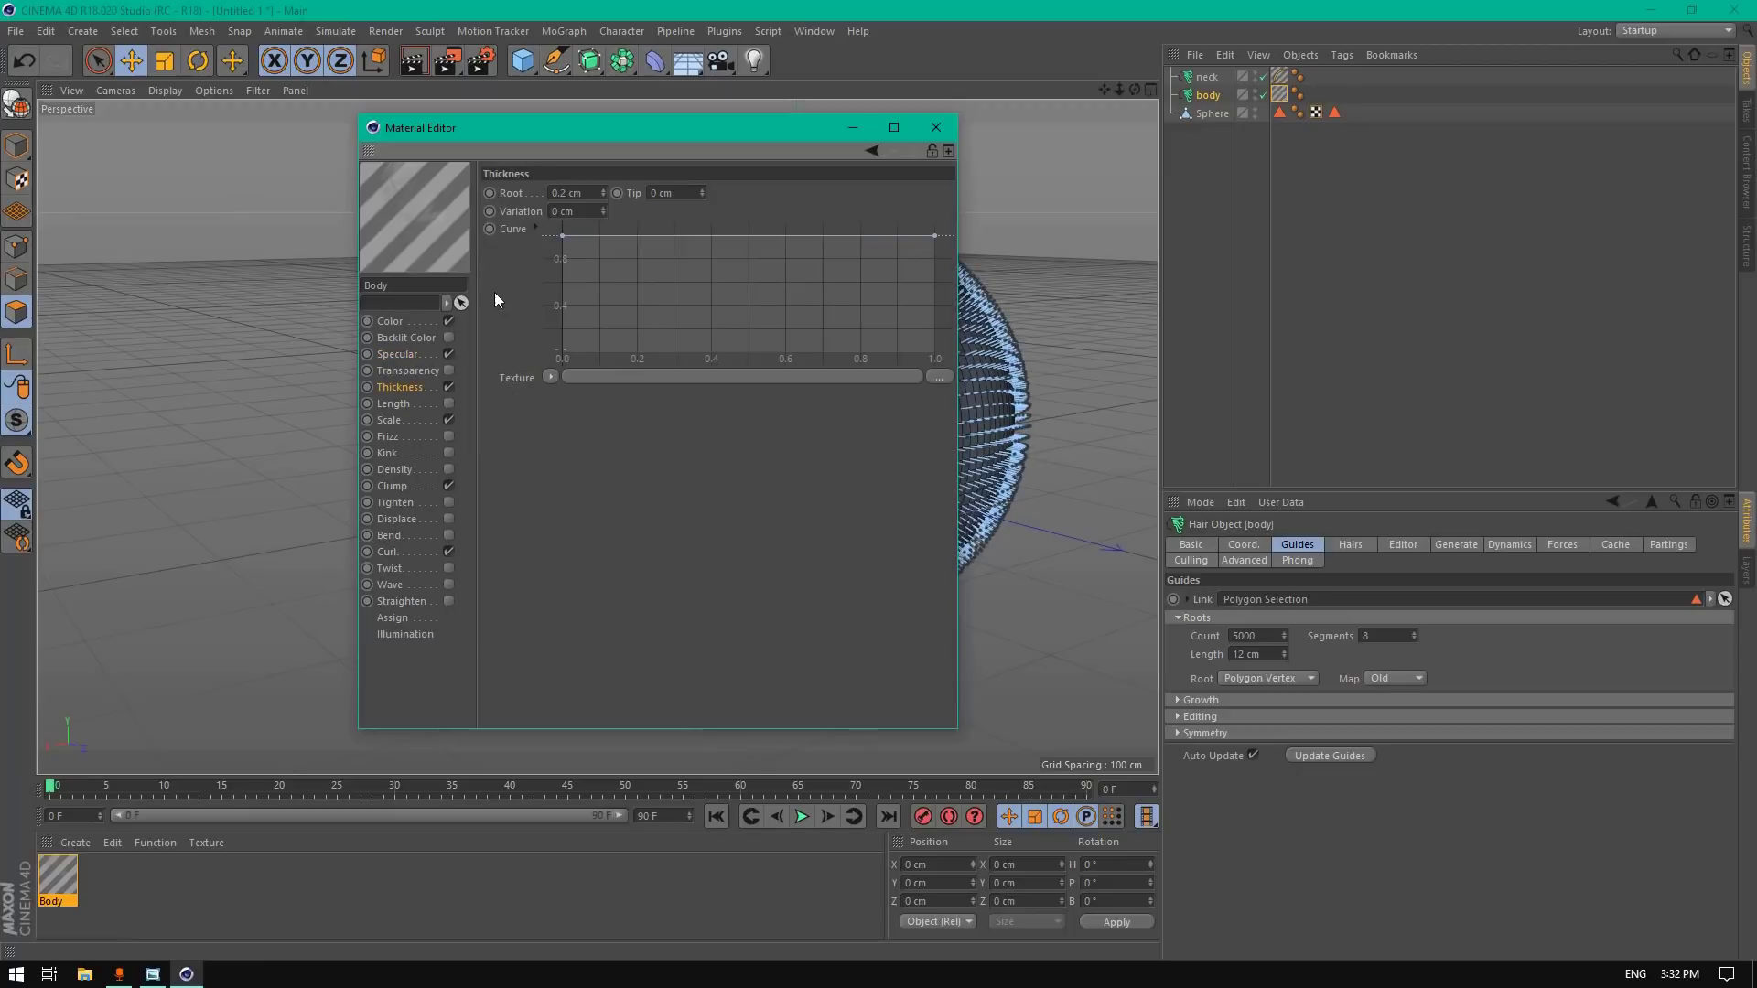
left_click(932, 127)
left_click_drag(59, 880, 1279, 91)
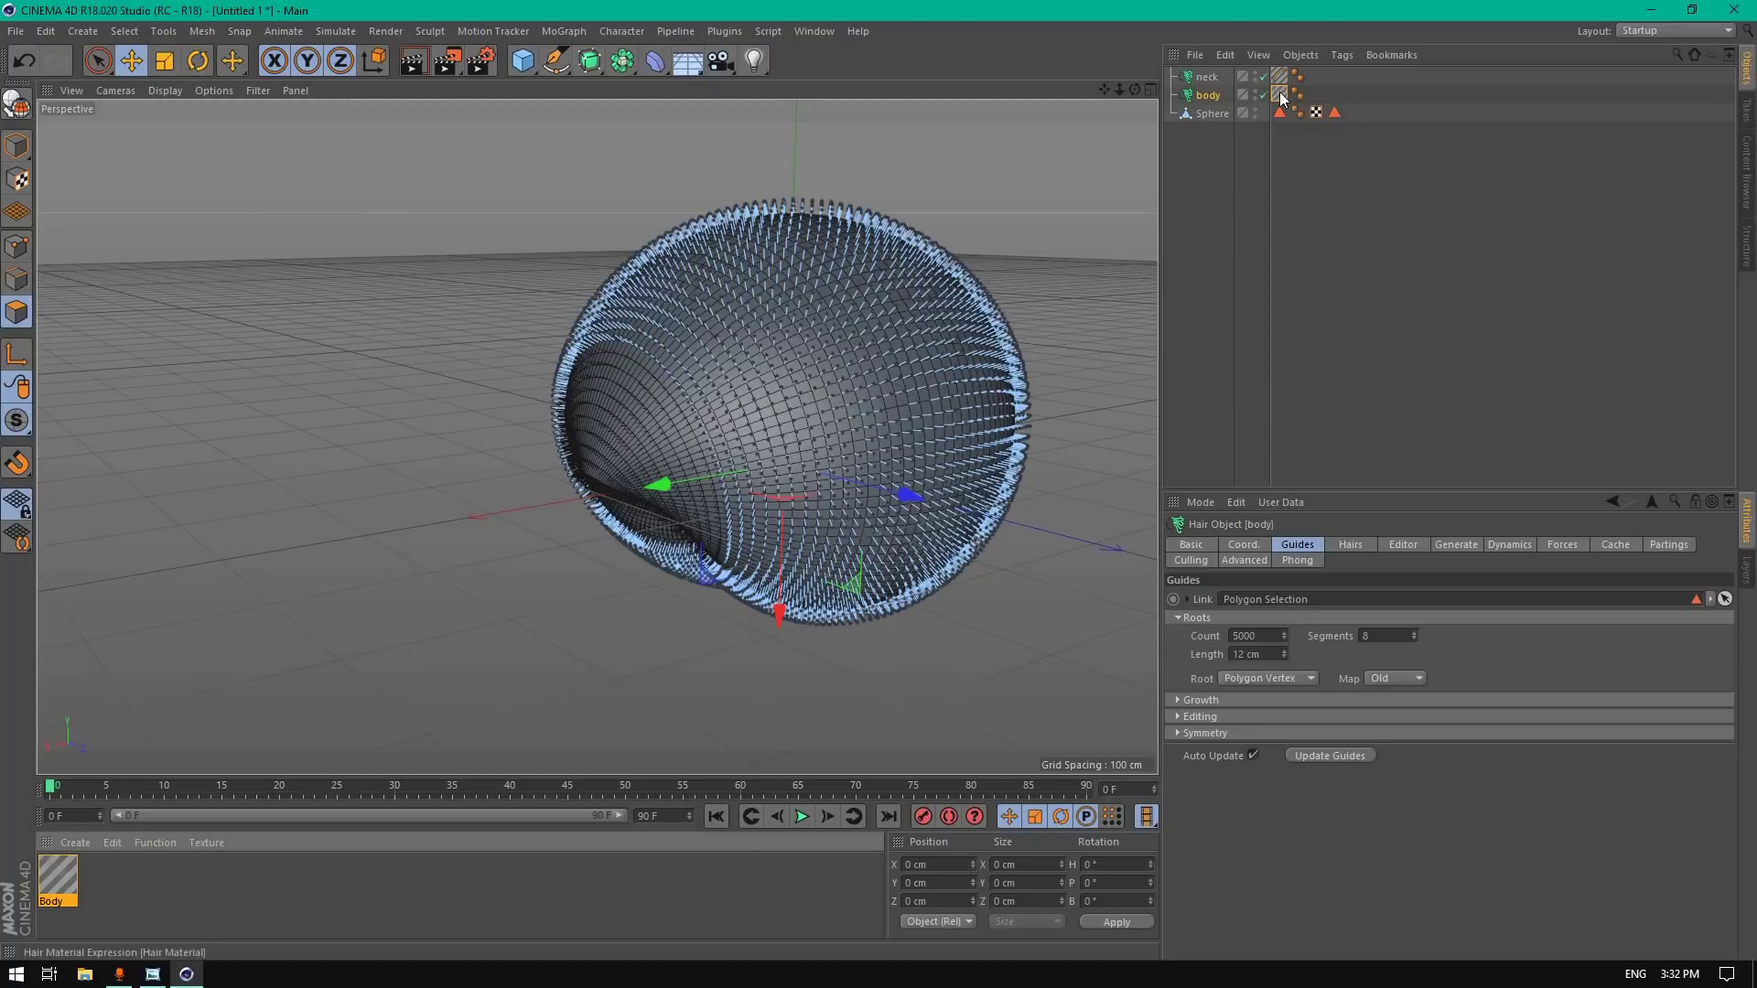
left_click(440, 63)
left_click(1103, 181)
left_click(910, 554)
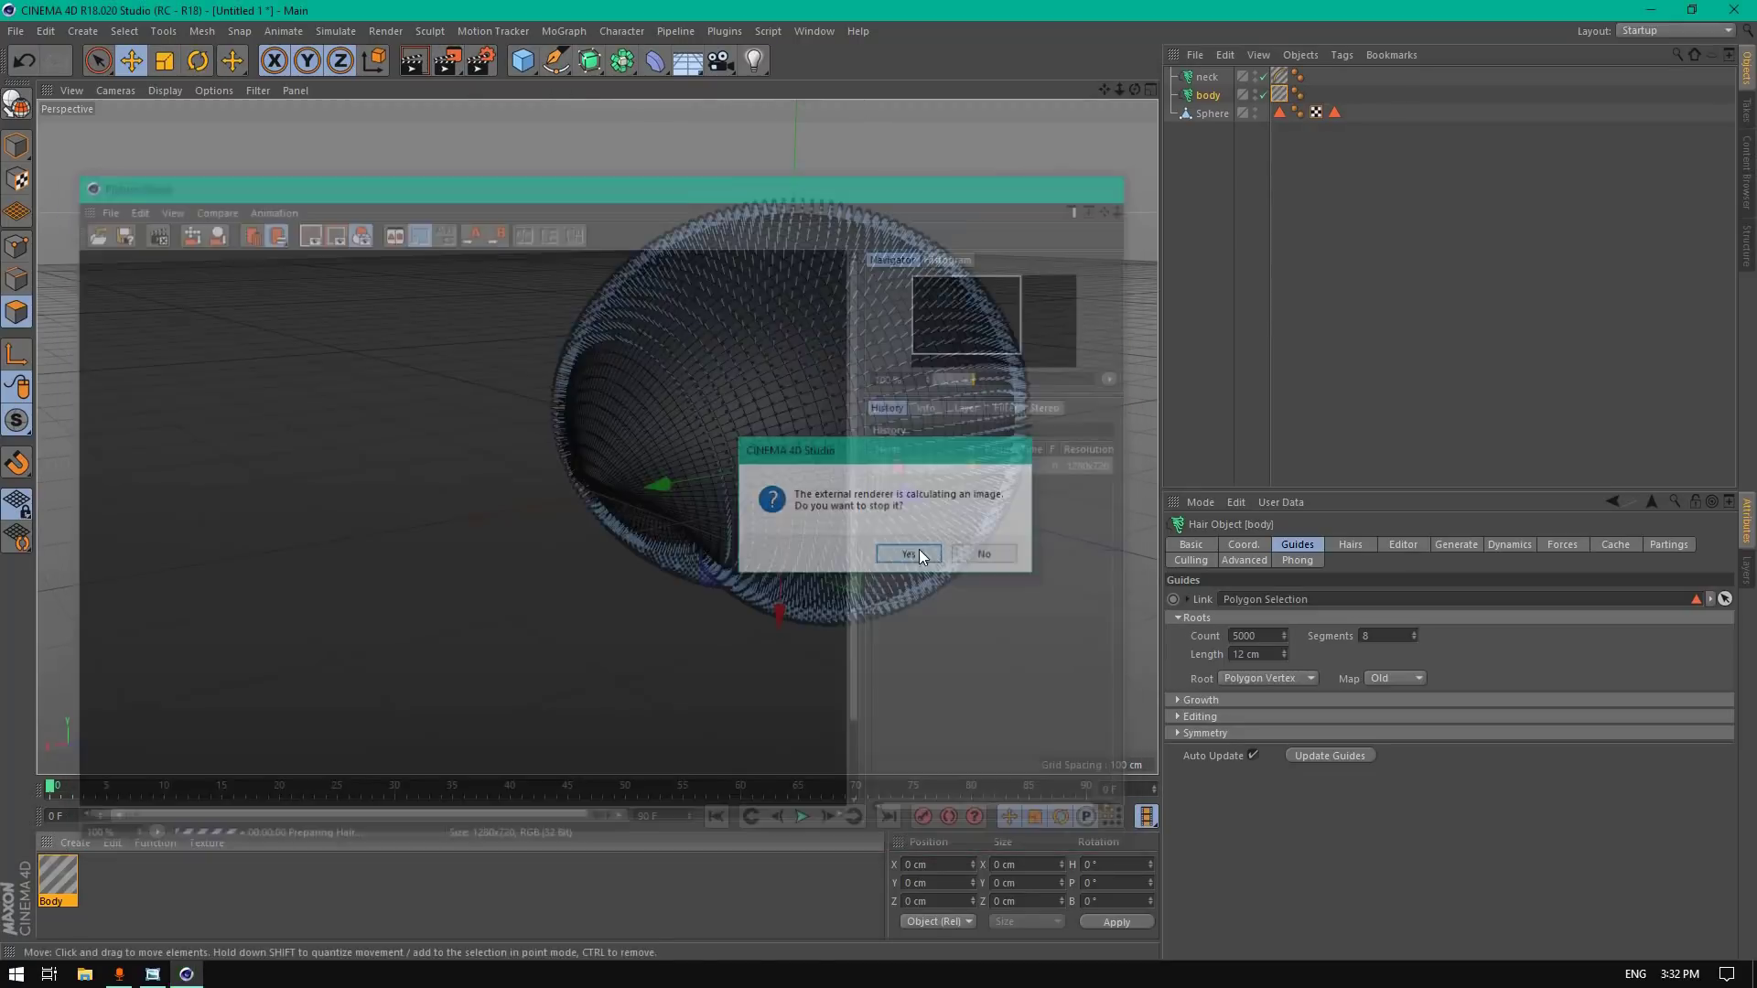
Step: Render the perspective view to preview the hair, and orbit to view the model from its side
left_click(423, 59)
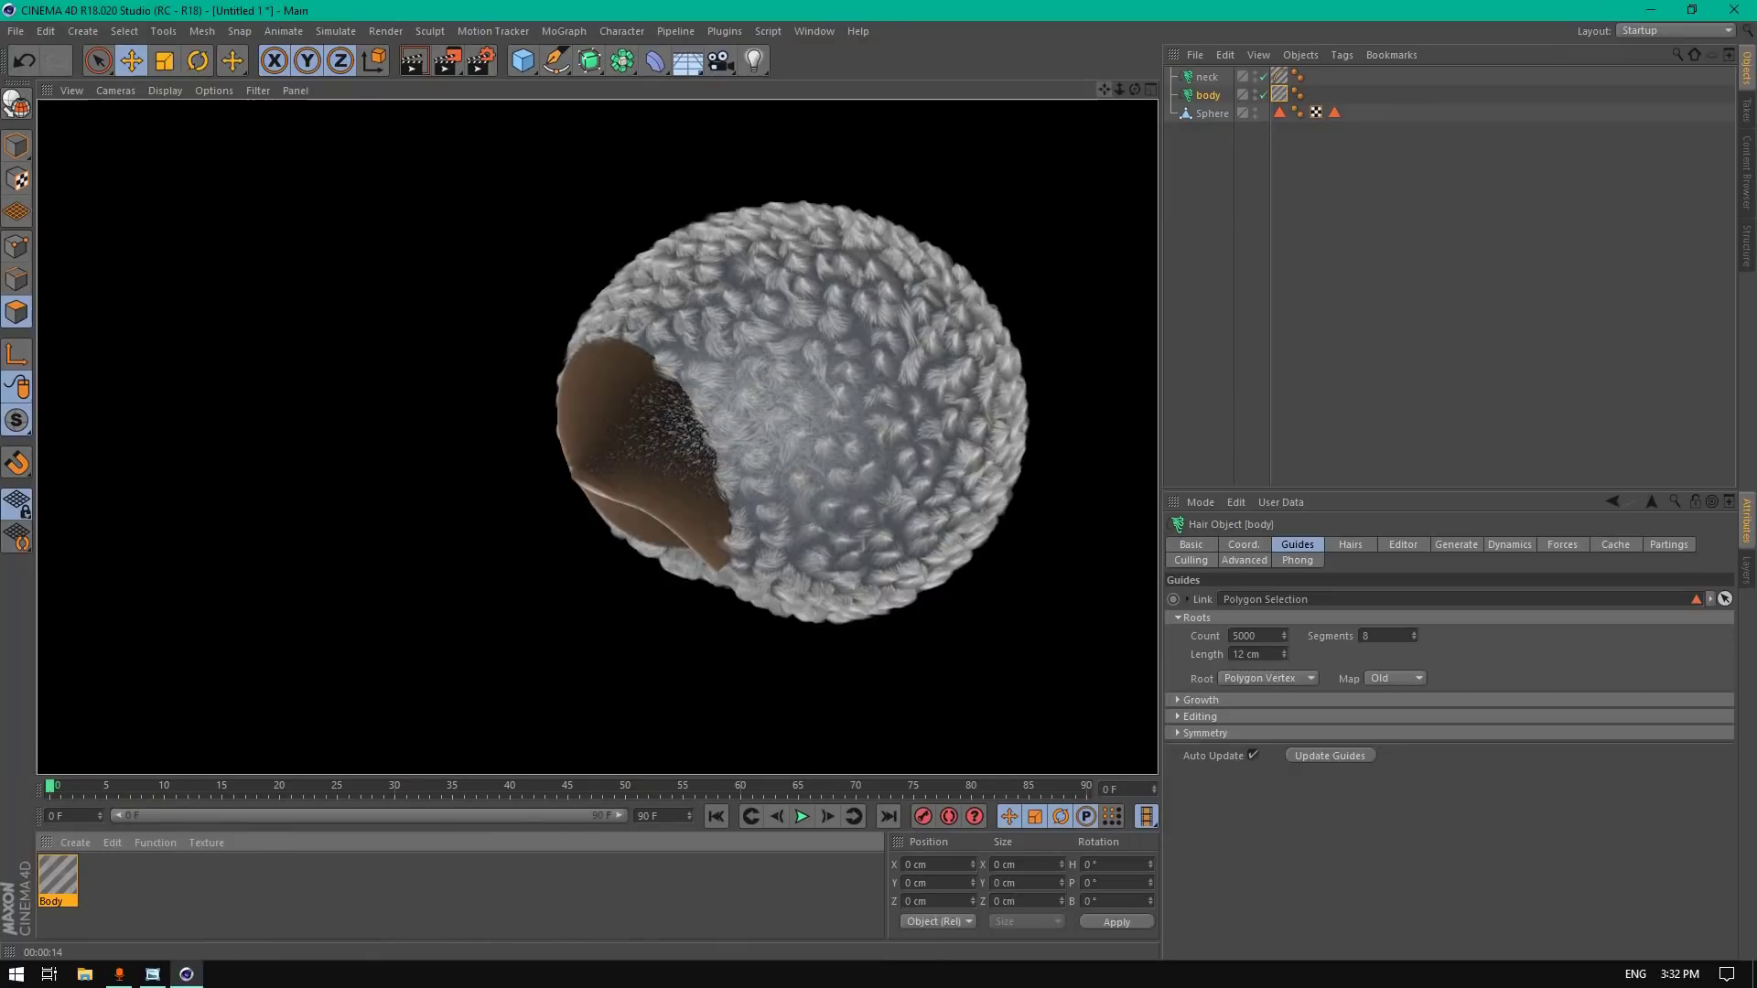
mouse_move(1104, 90)
left_mouse_down()
mouse_move(916, 115)
mouse_move(1140, 88)
mouse_move(1100, 107)
left_mouse_up()
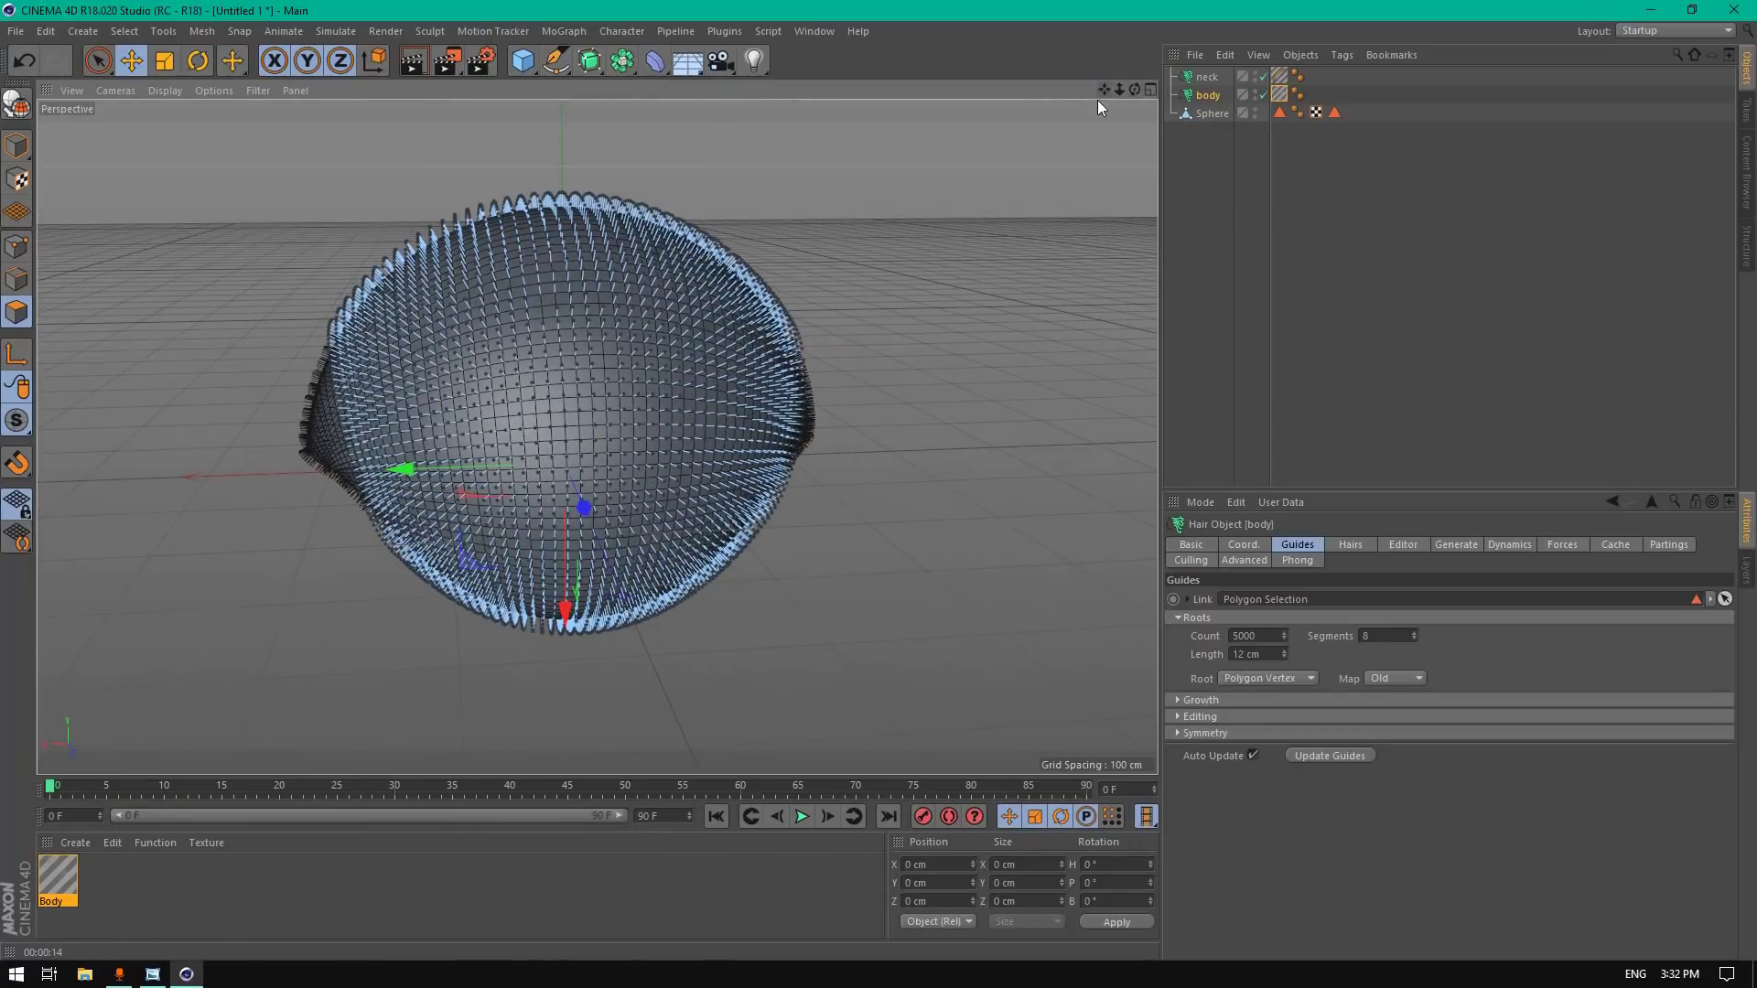
Step: Duplicate the Body hair material and rename the copy neck
left_click(63, 884)
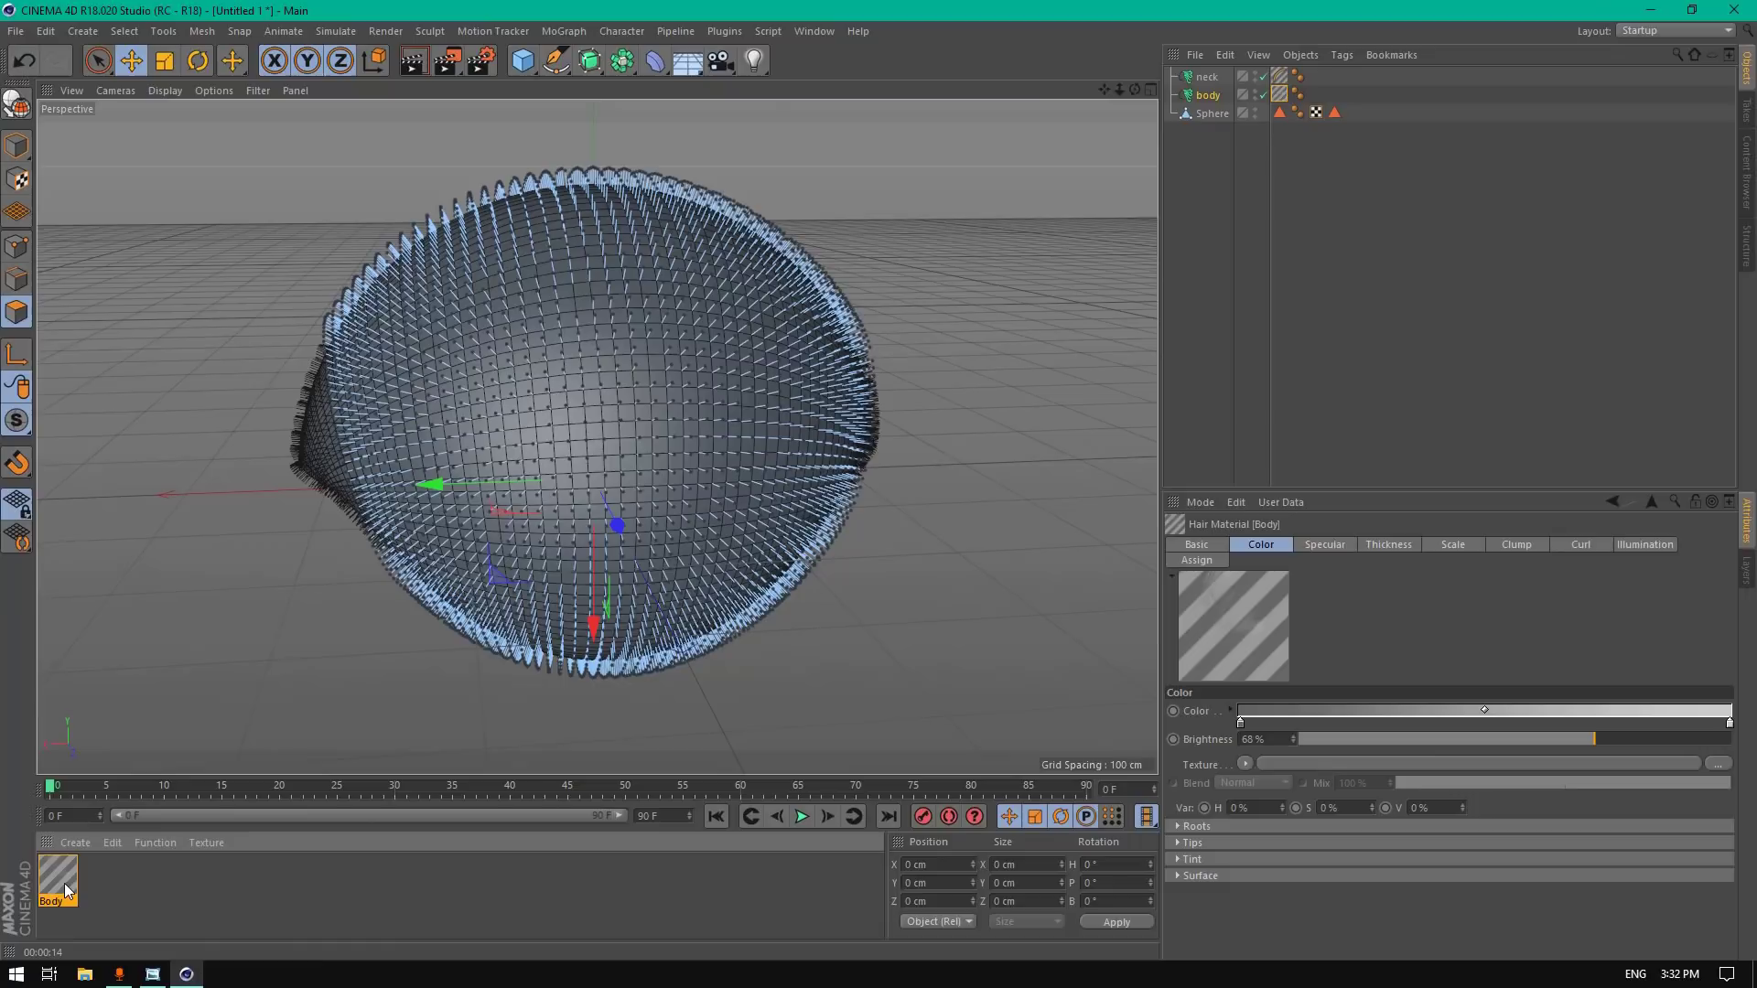
left_click_drag(65, 890, 107, 885, "ctrl")
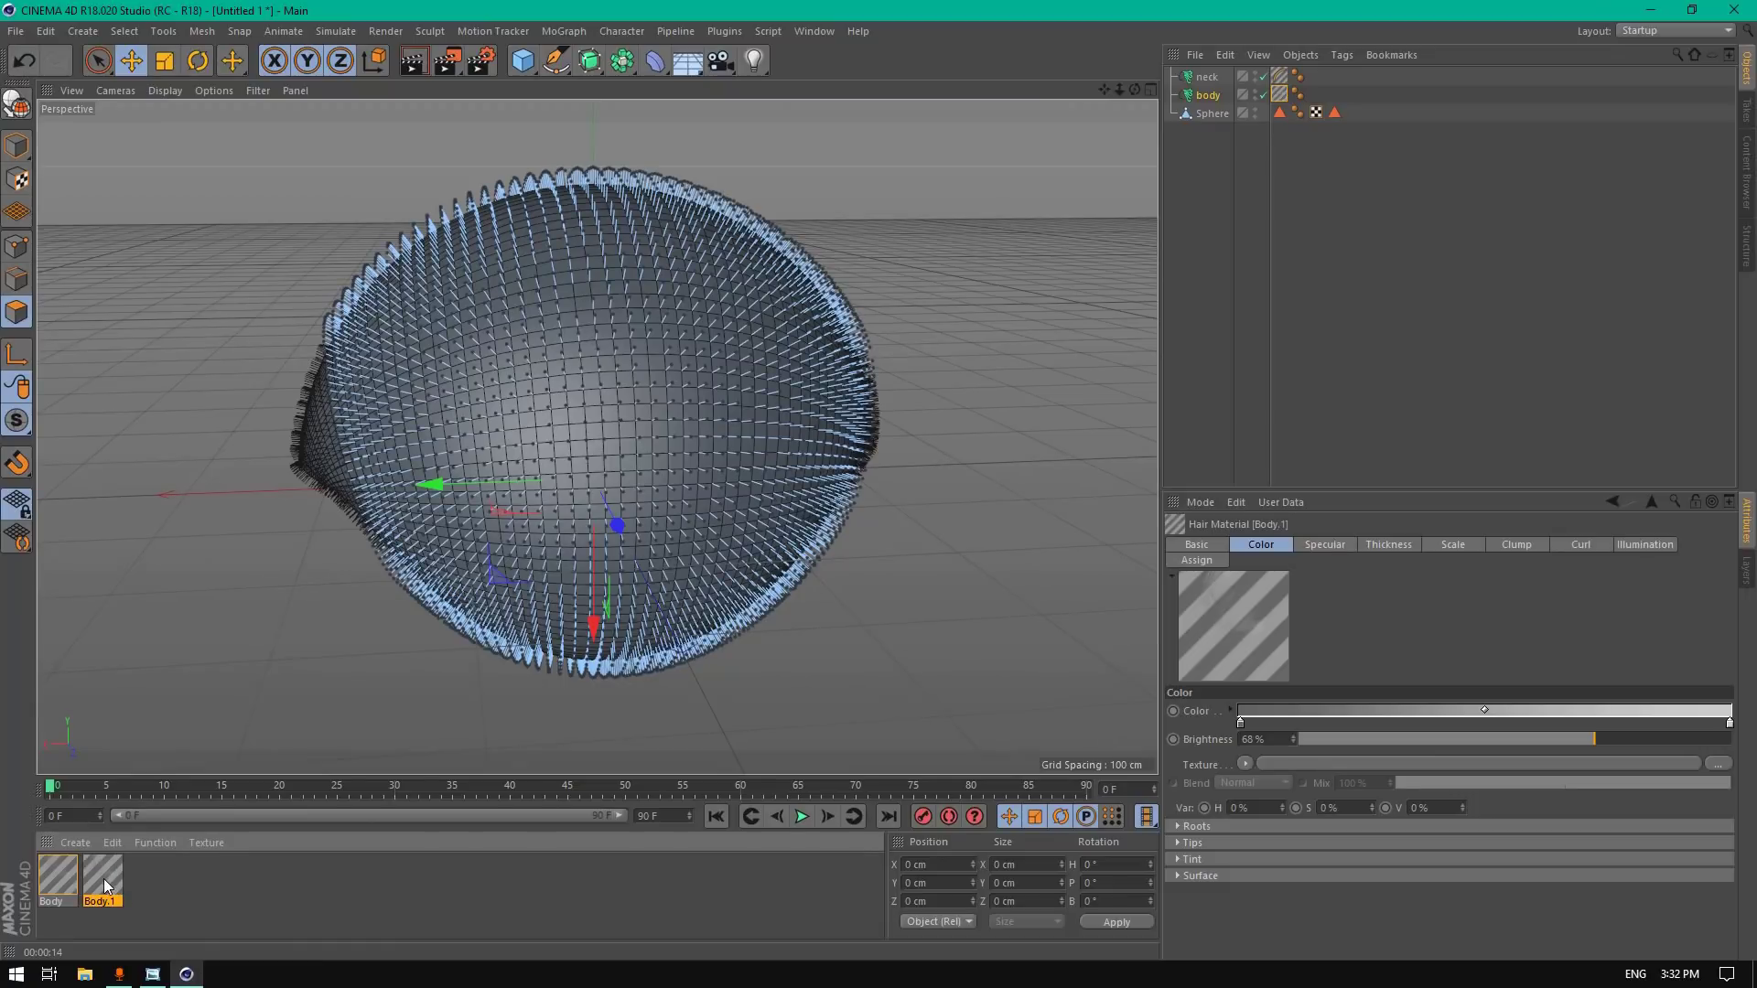
double_click(107, 888)
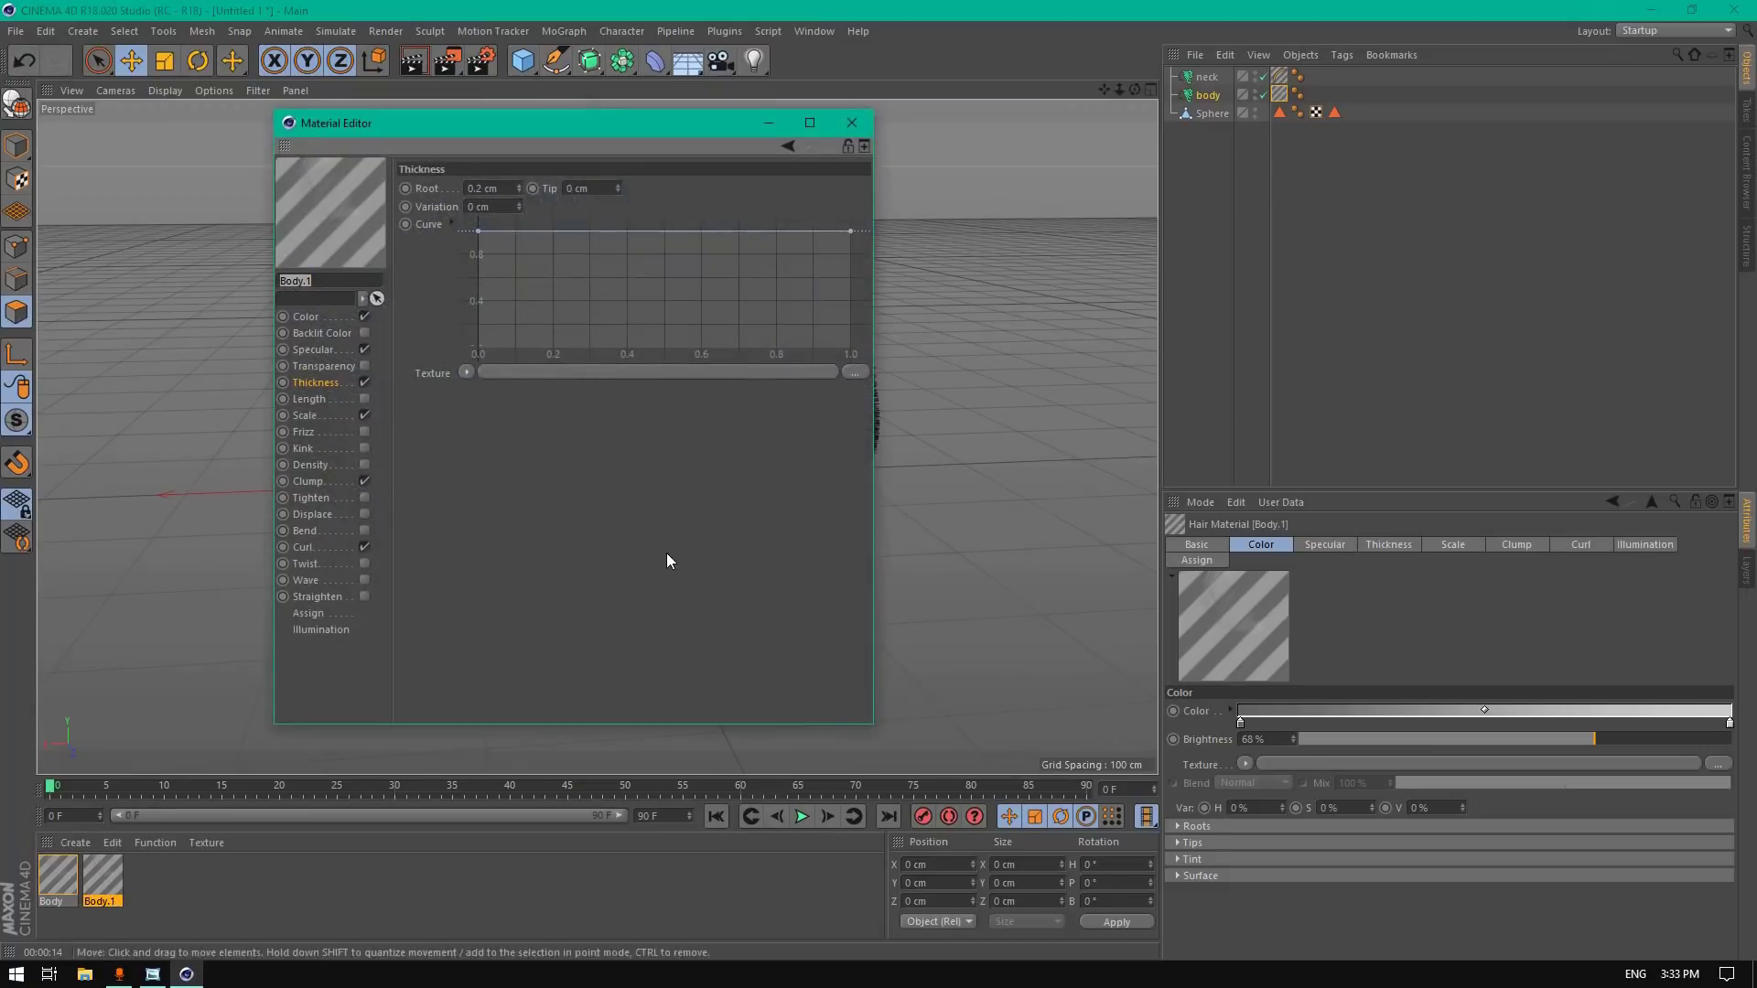
left_click(851, 123)
double_click(114, 902)
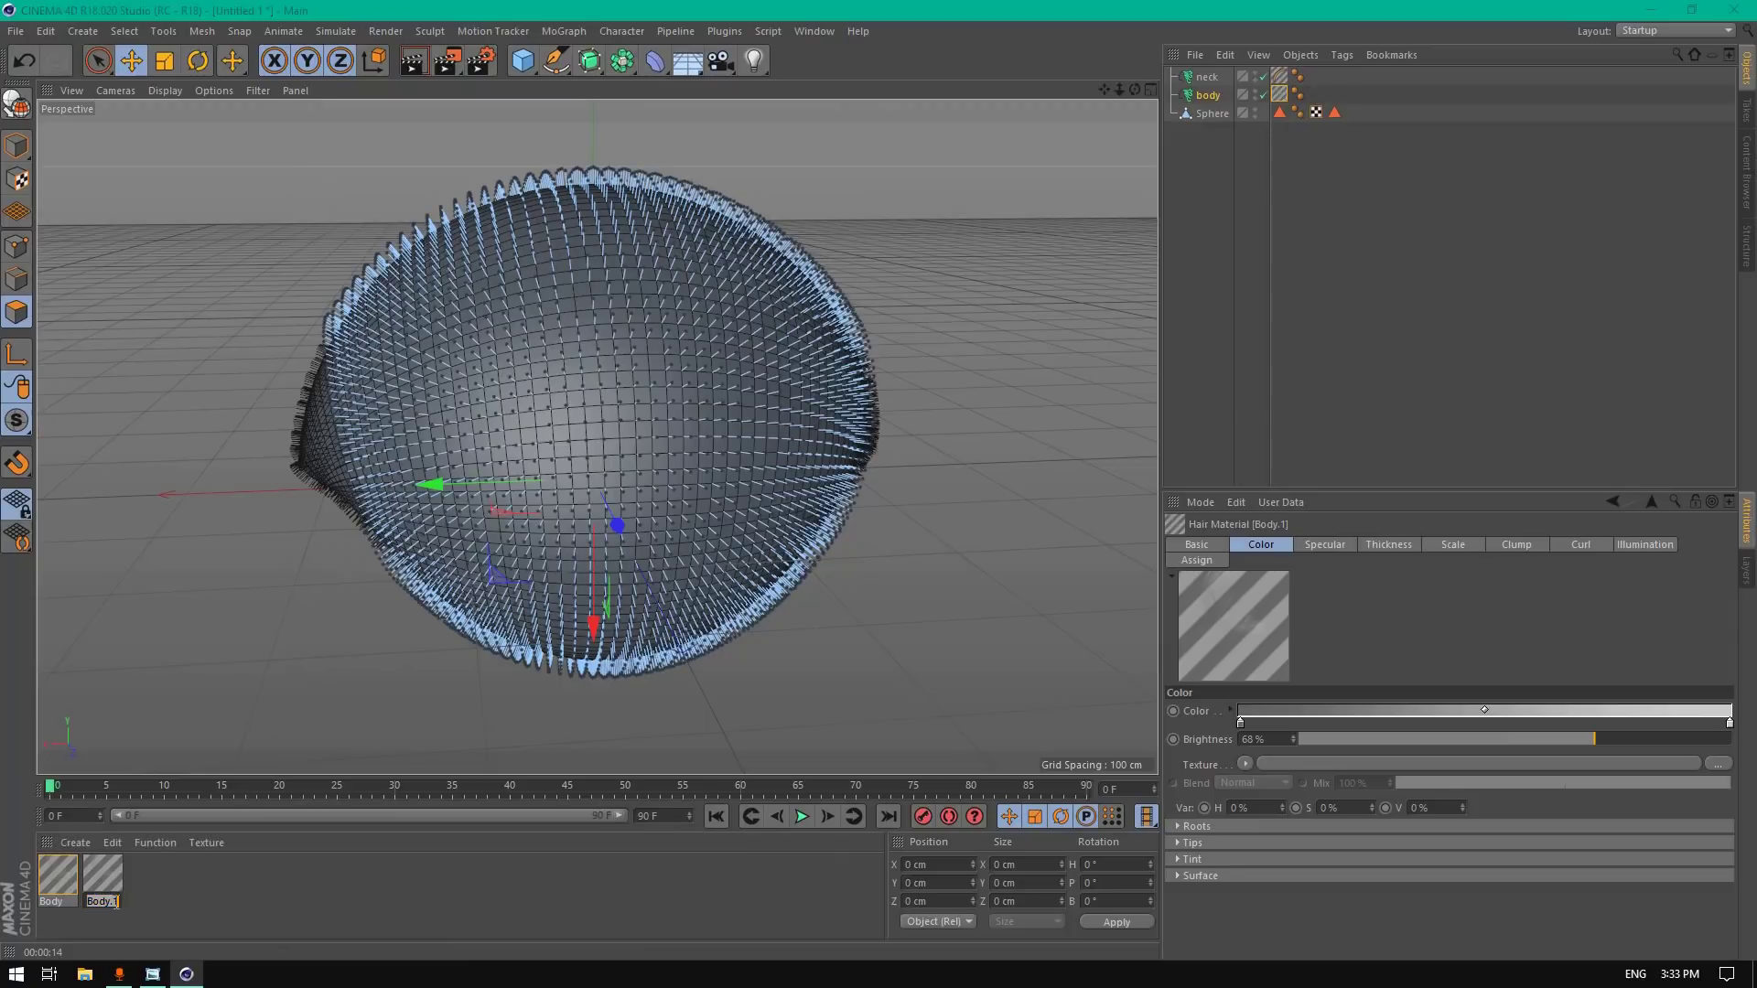
type("neck")
key("Return")
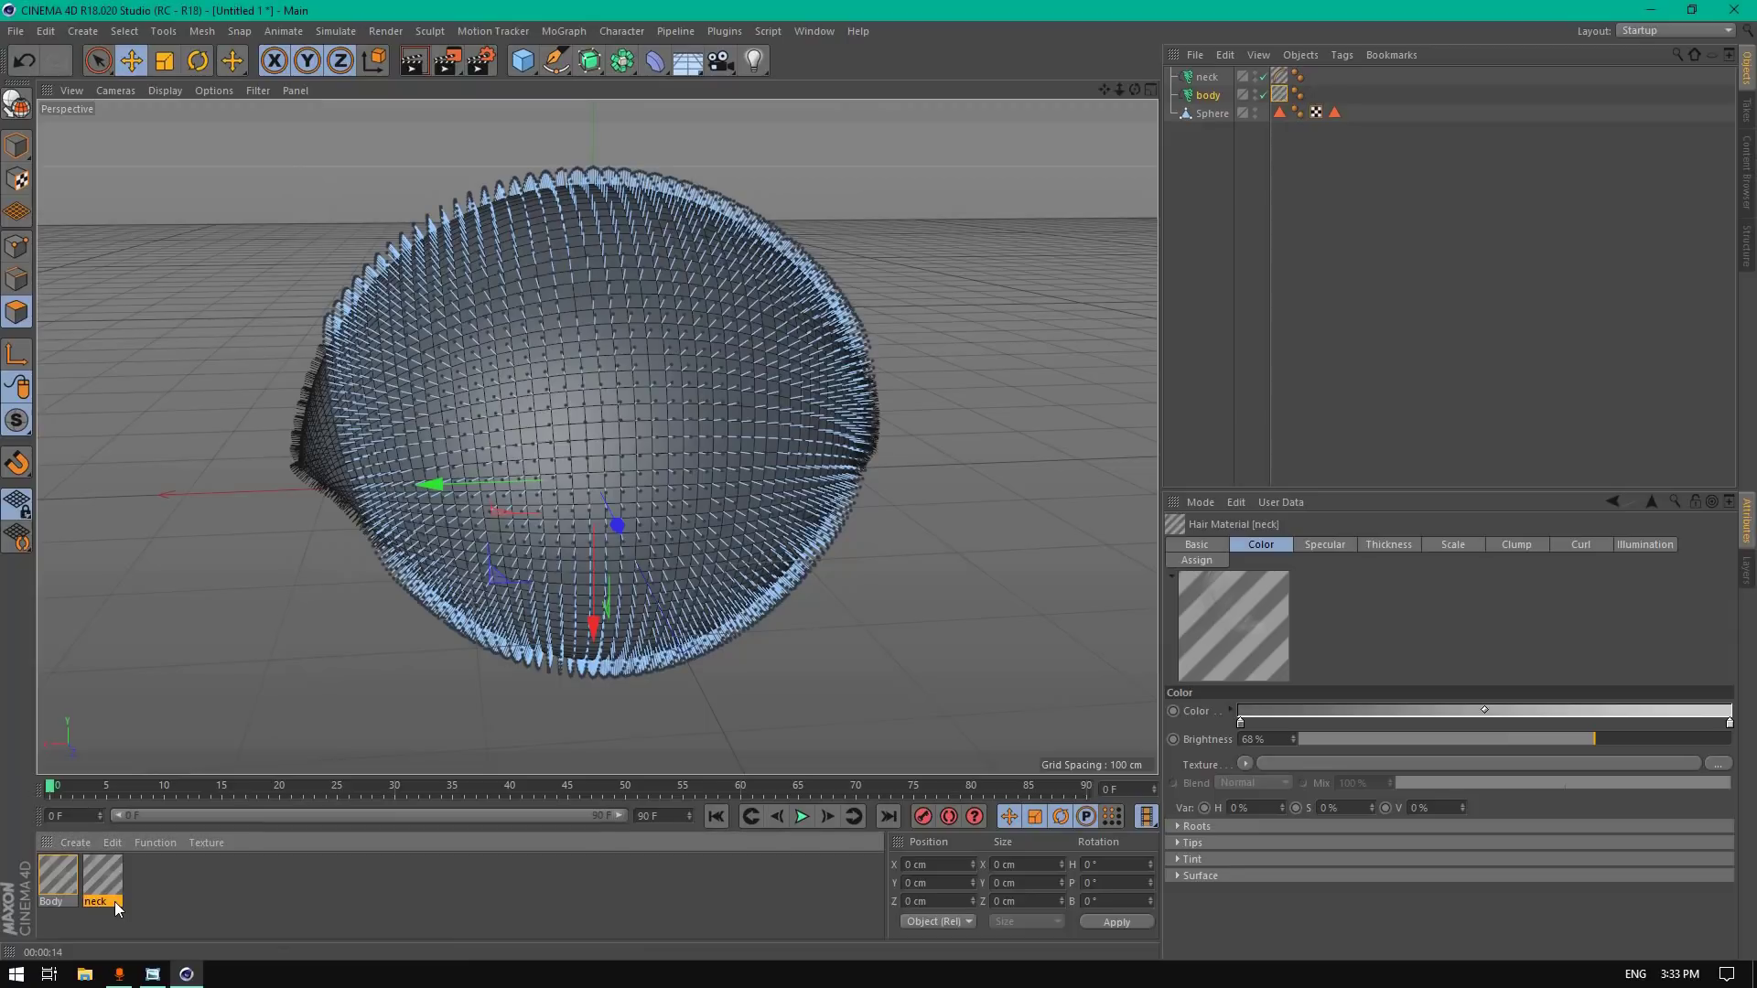
Step: Darken the end colour of the neck material's colour gradient to a value of 60%
double_click(119, 887)
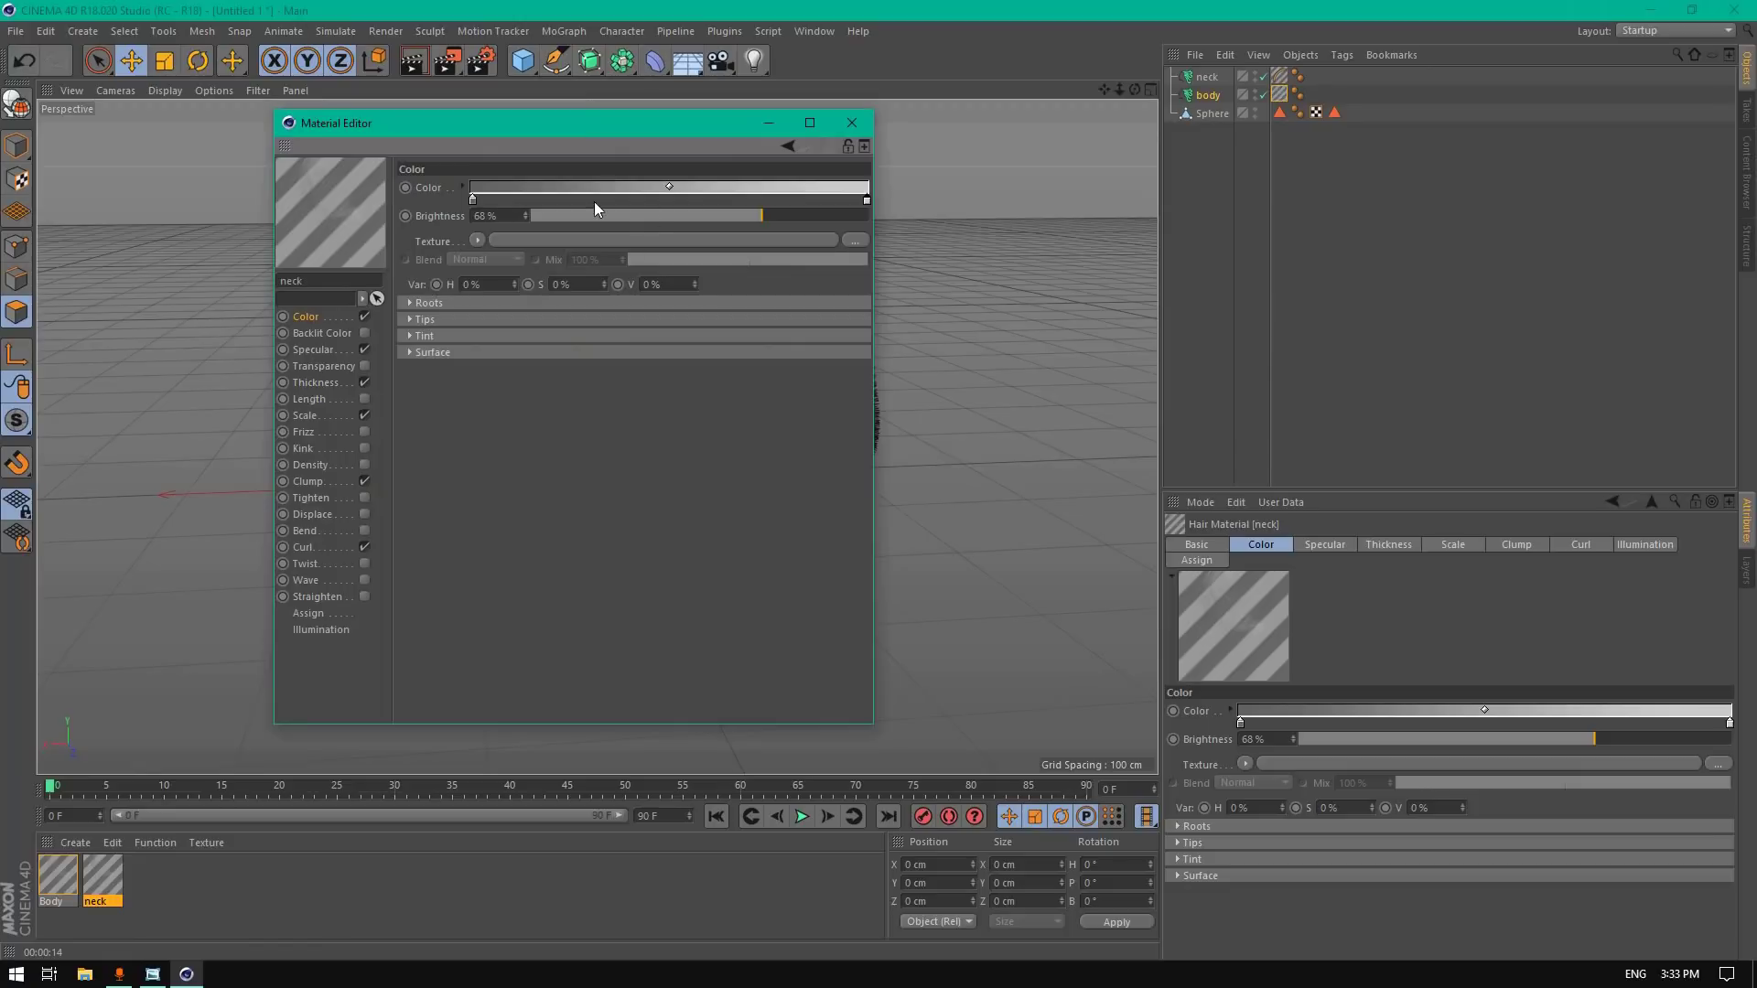
double_click(868, 200)
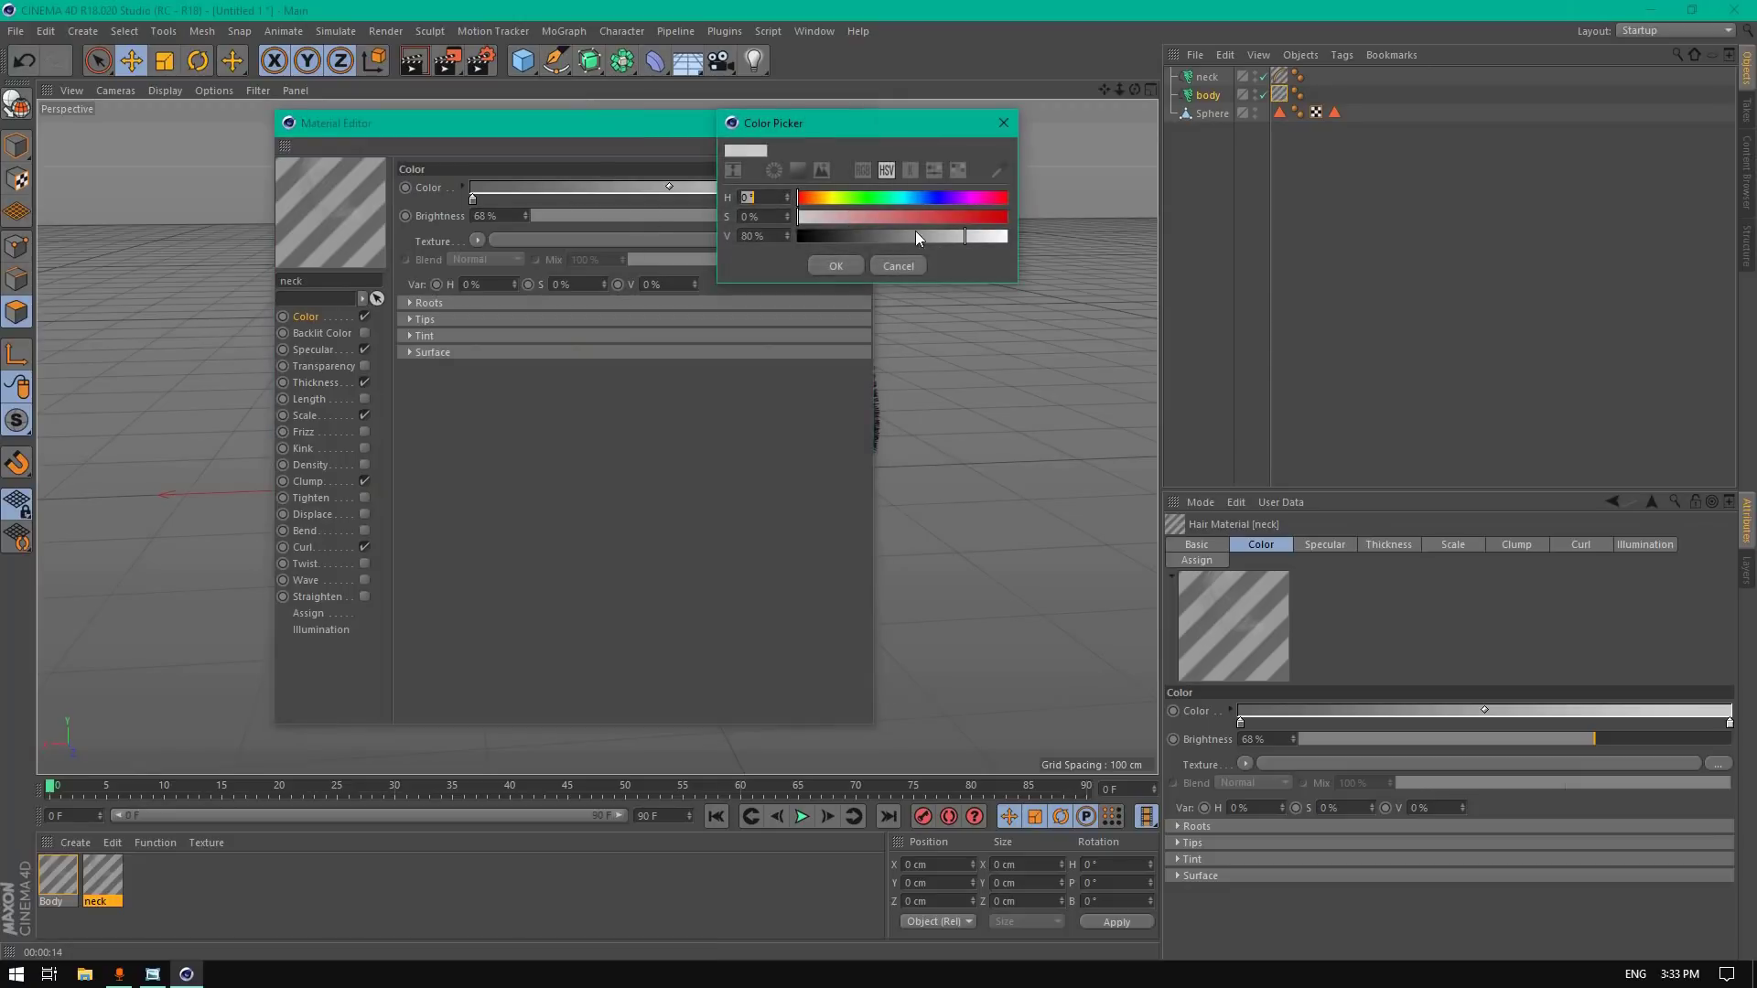
left_click_drag(943, 237, 928, 240)
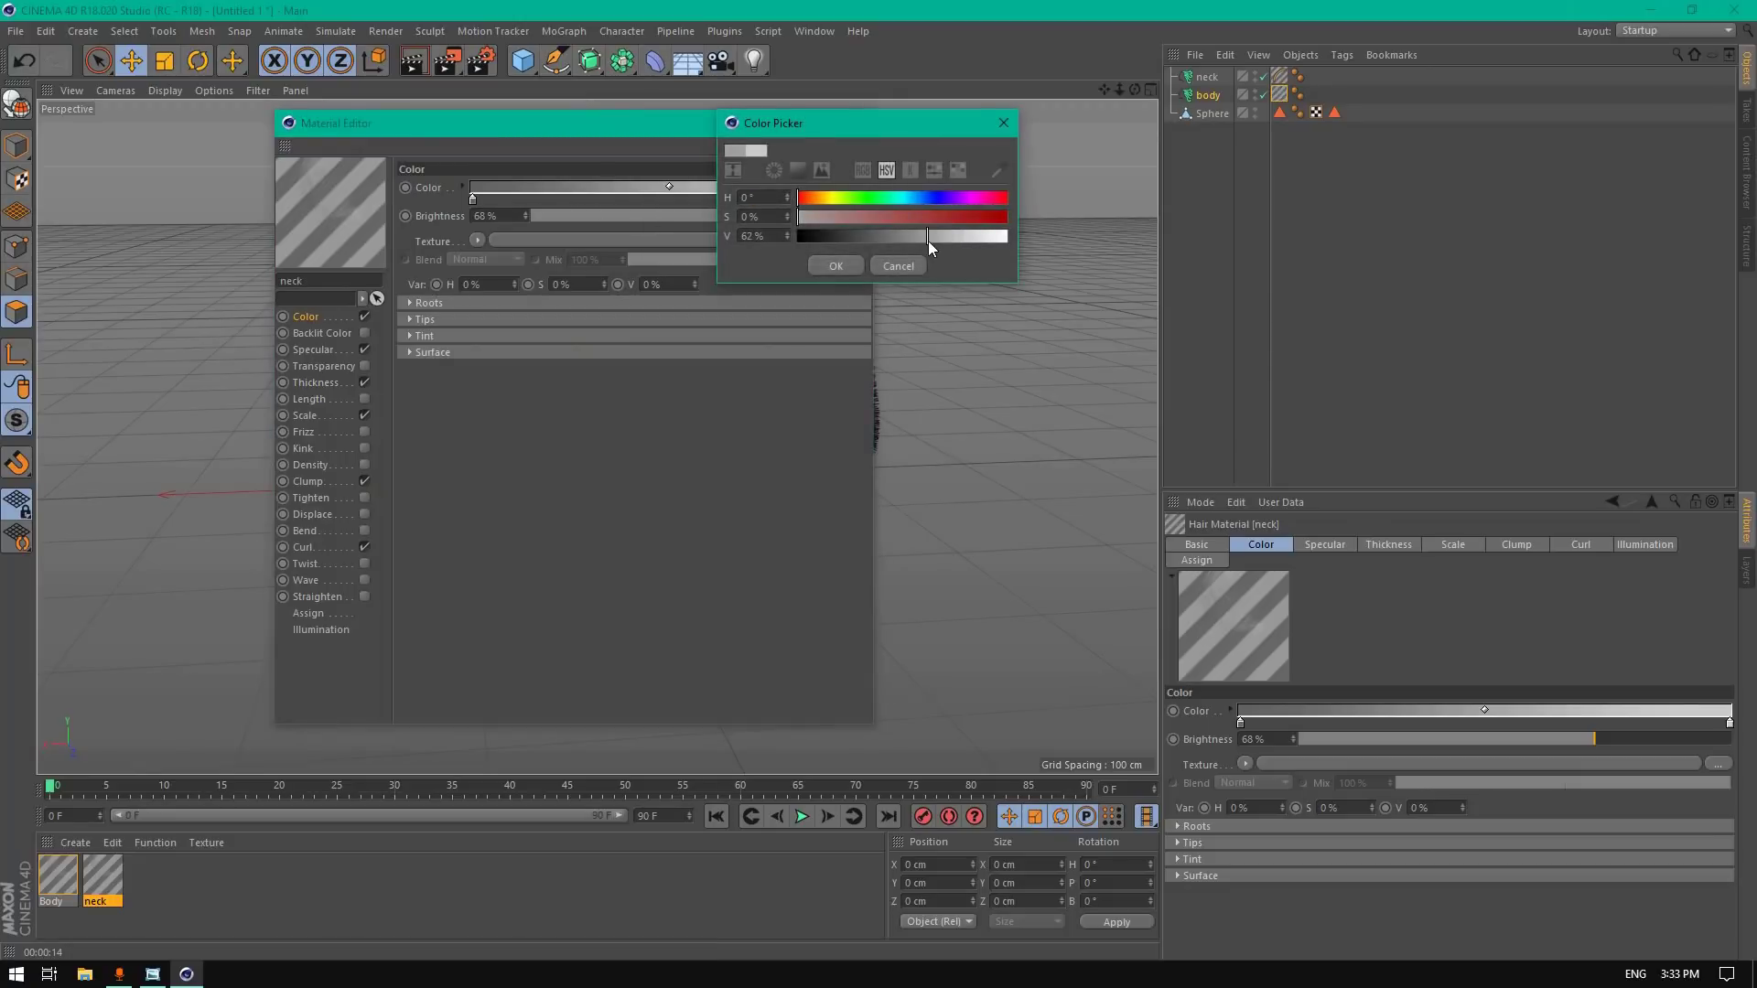
left_click(828, 265)
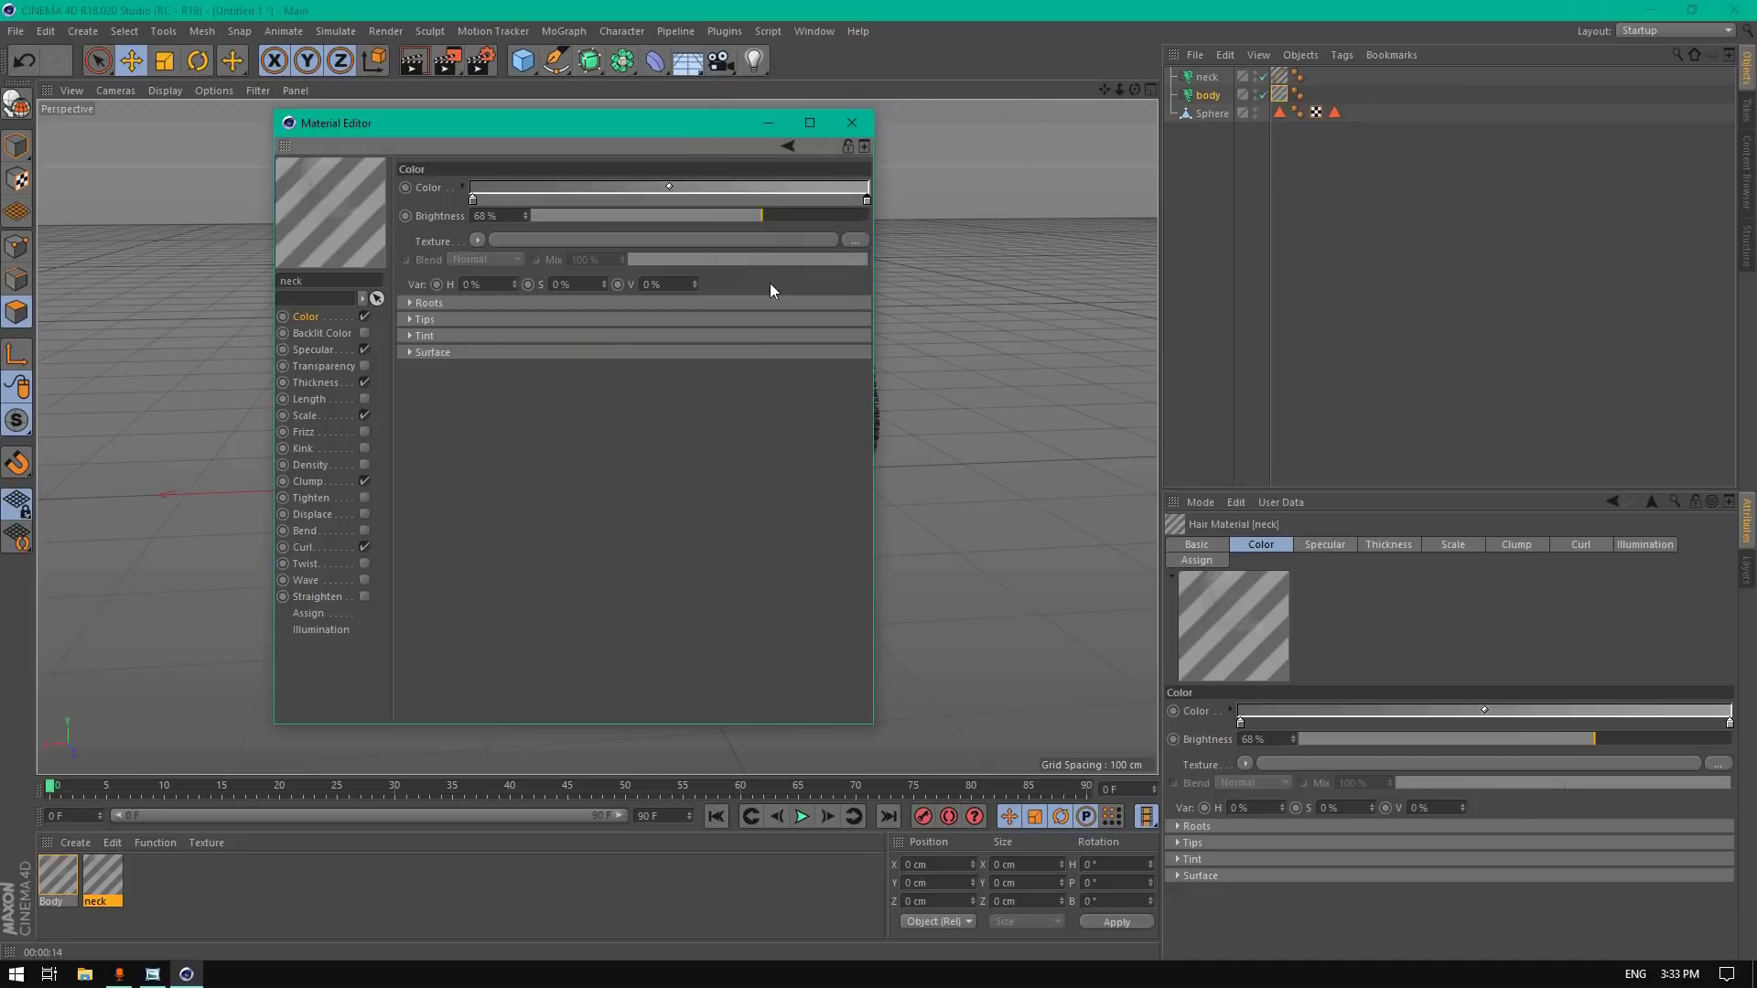
Step: Review the neck material's specular and thickness settings, and set its hair scale to 100%
left_click(314, 349)
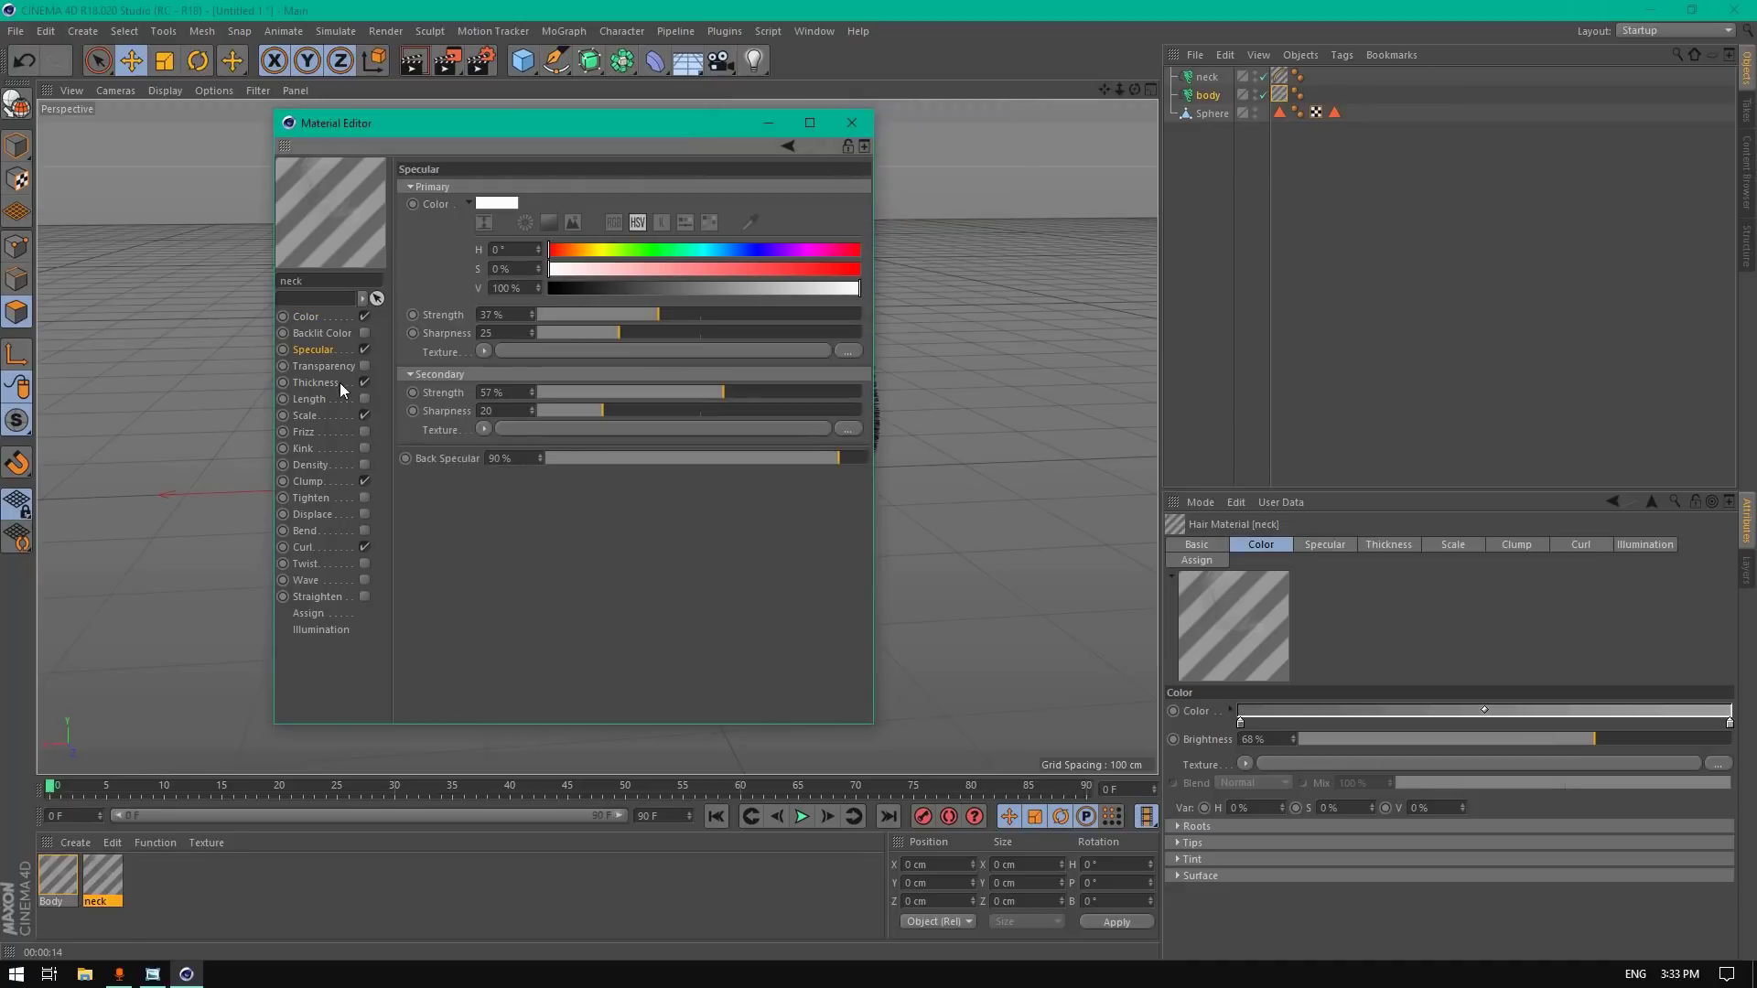
left_click(335, 384)
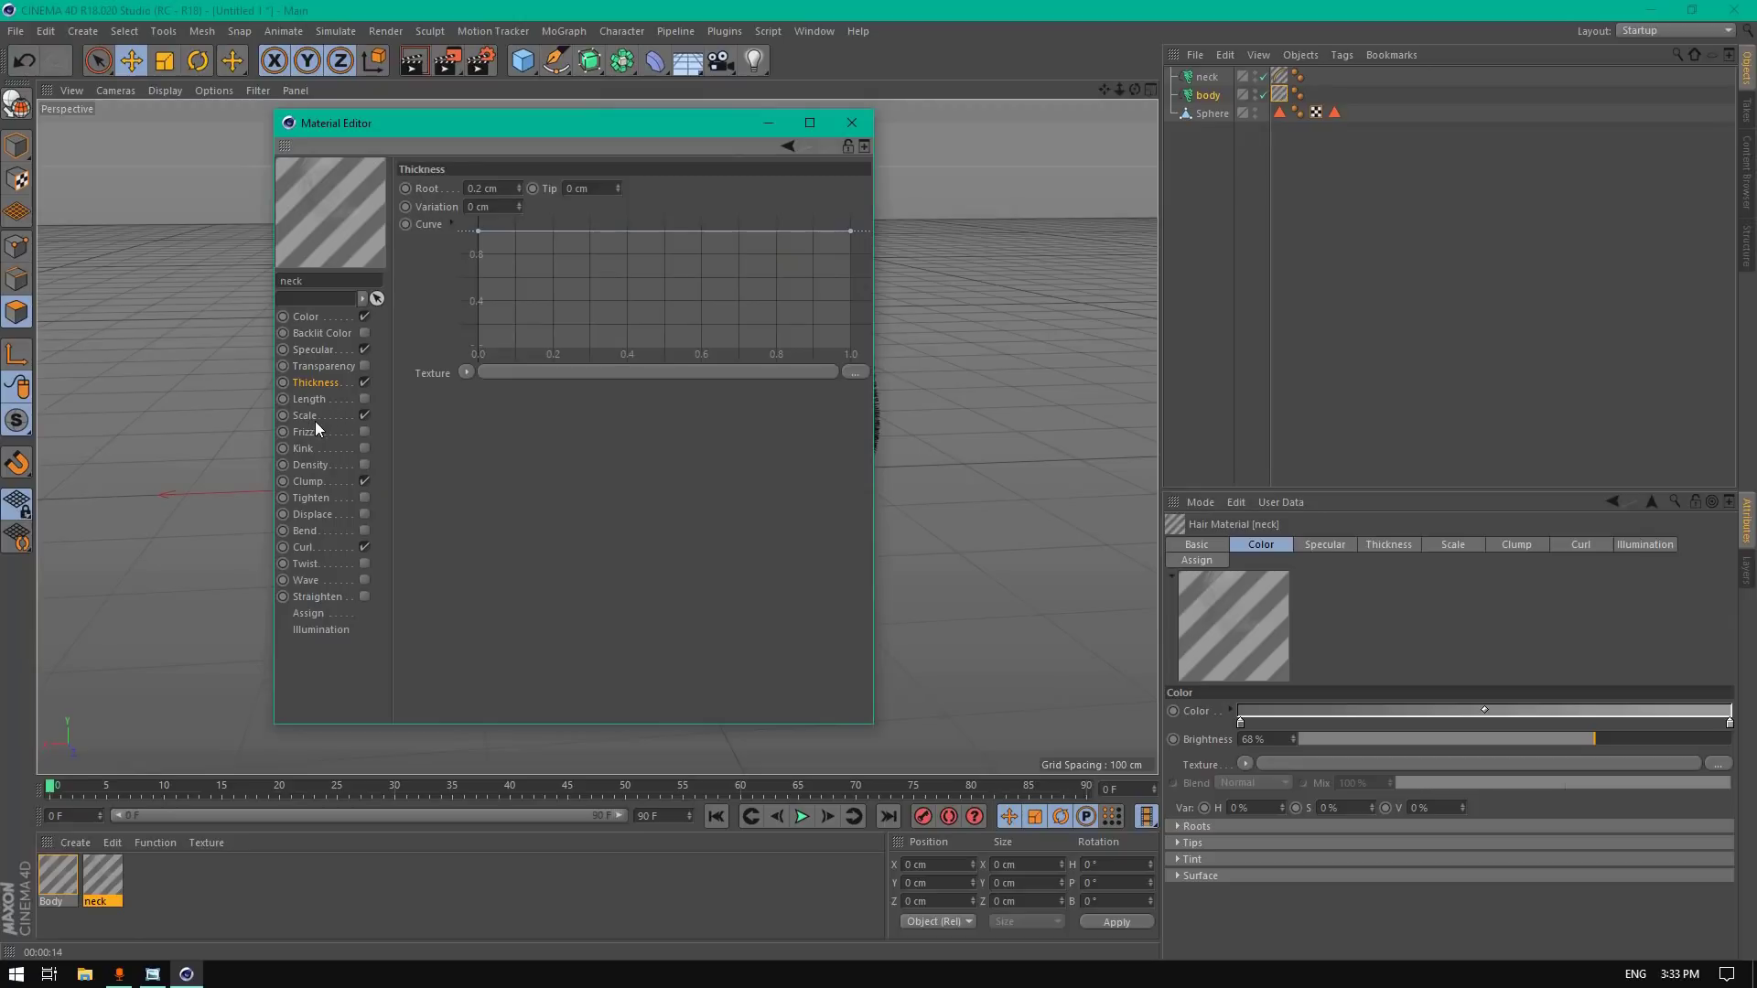
left_click(311, 417)
double_click(467, 187)
type("100")
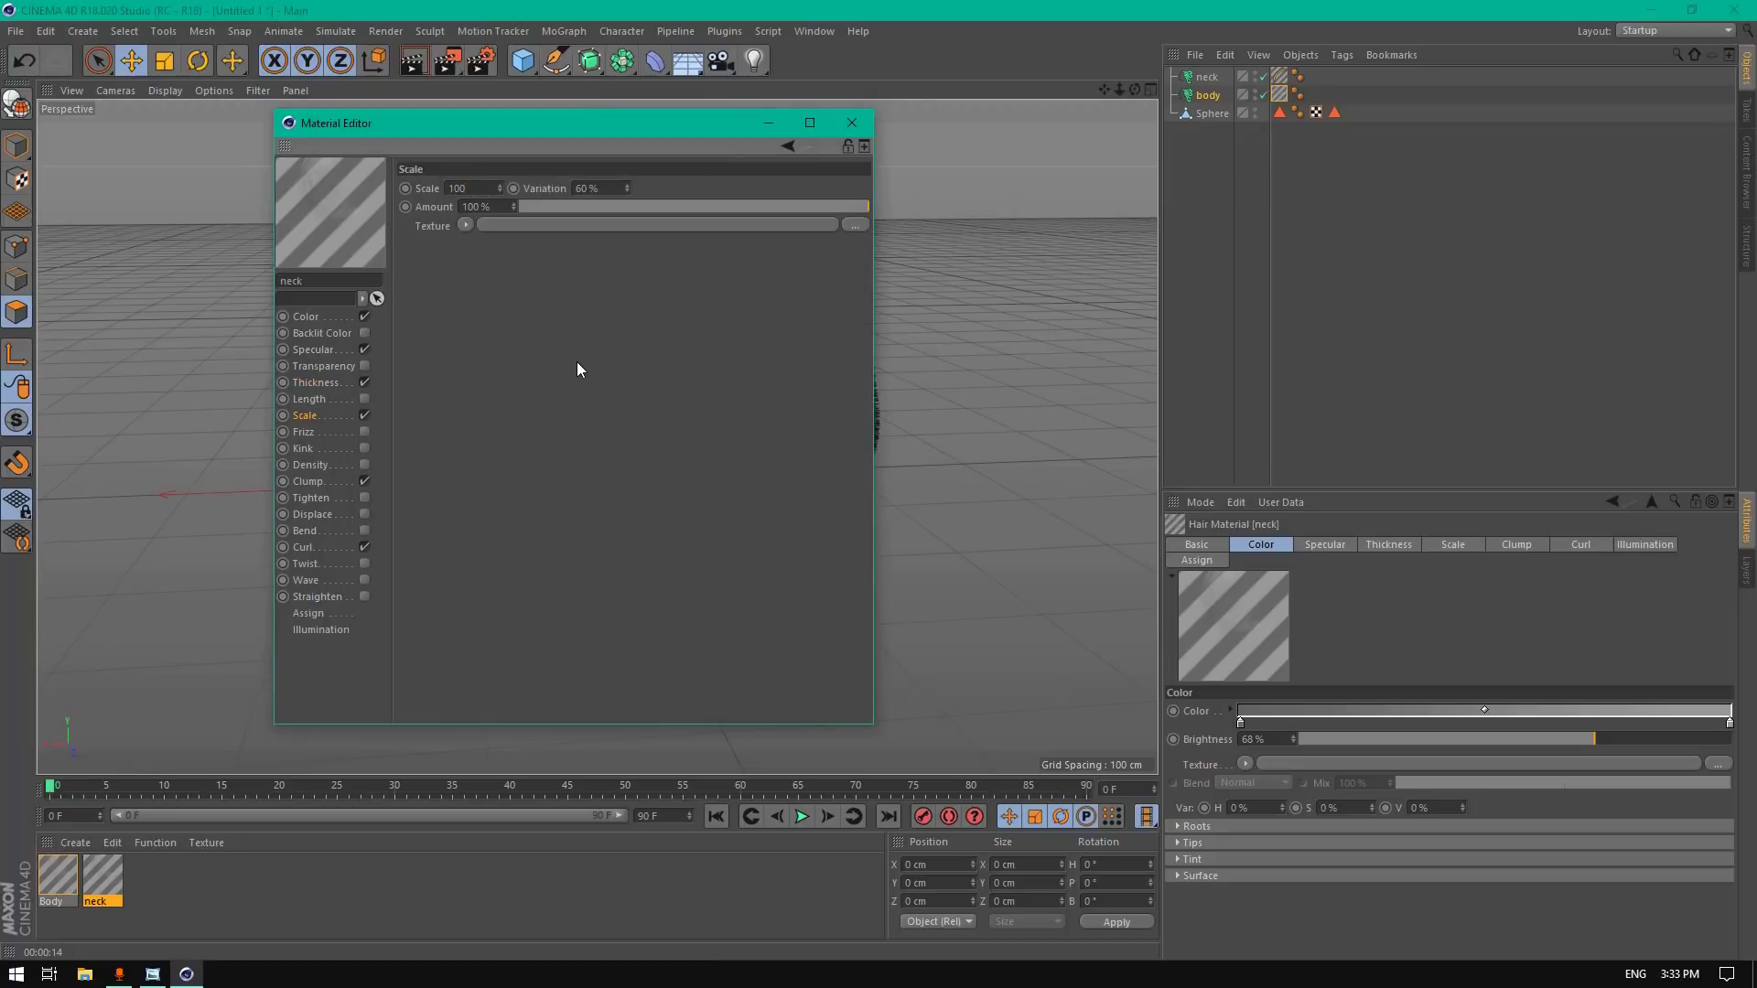
key("Return")
Step: Set the Clumping limit of the neck material to 200
left_click(309, 434)
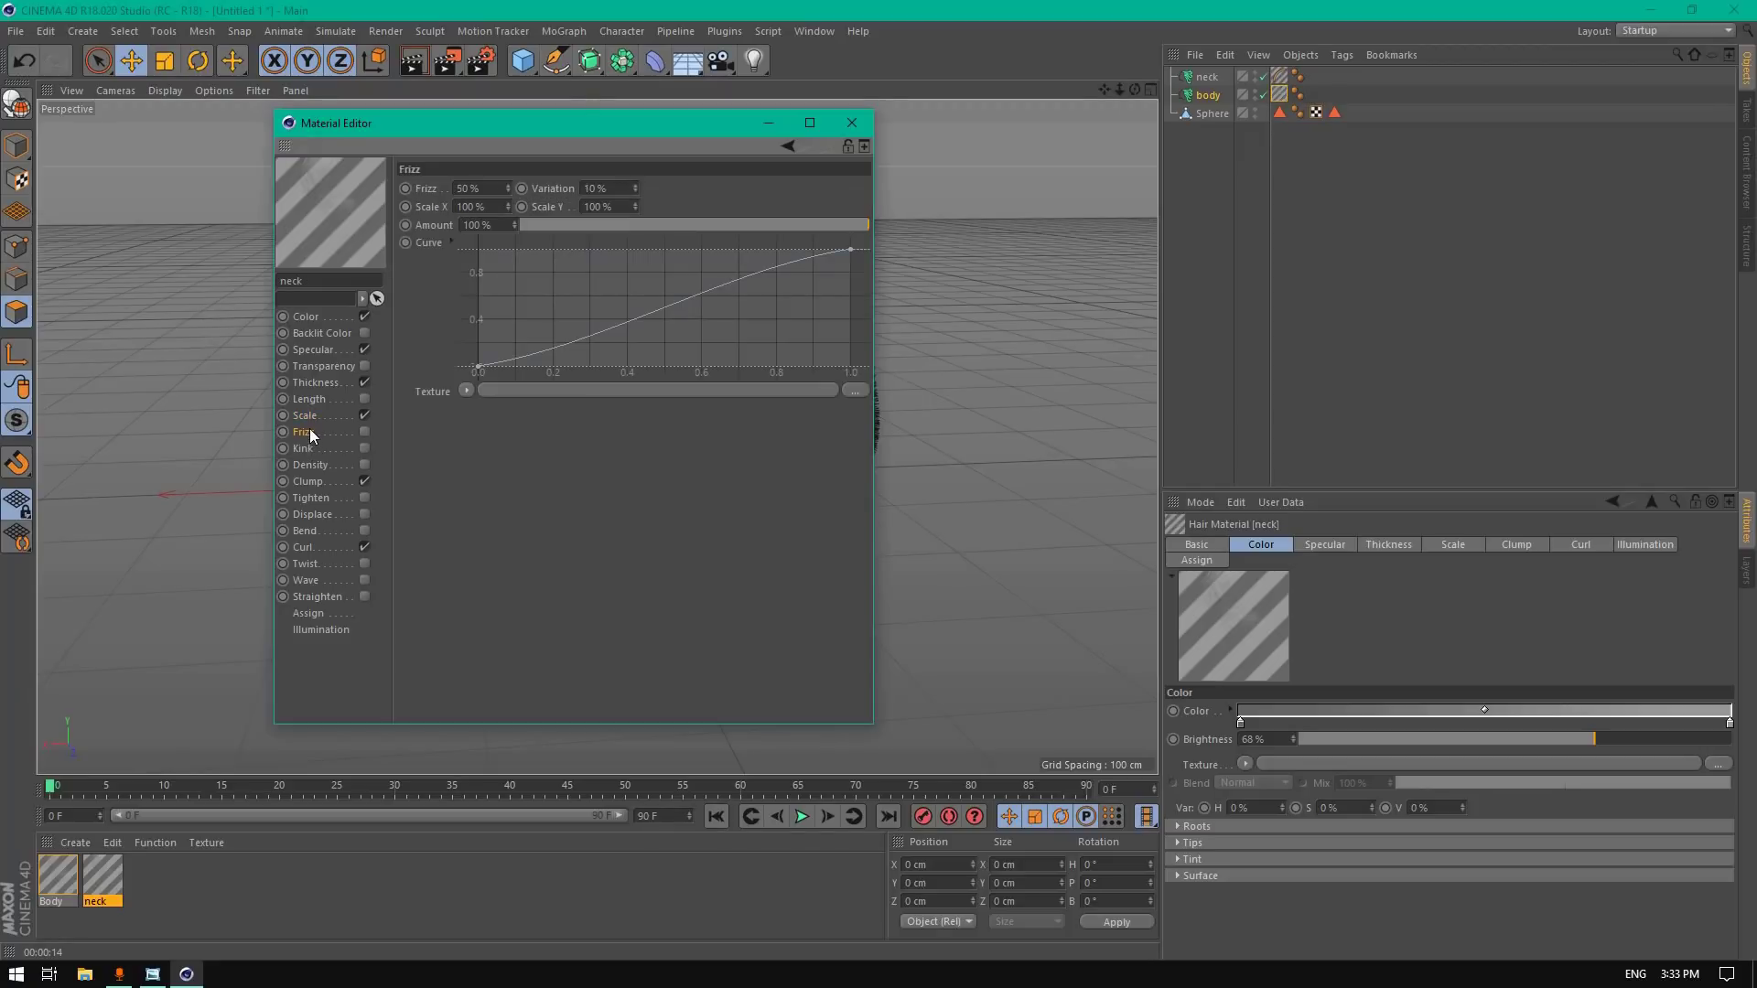
left_click(319, 485)
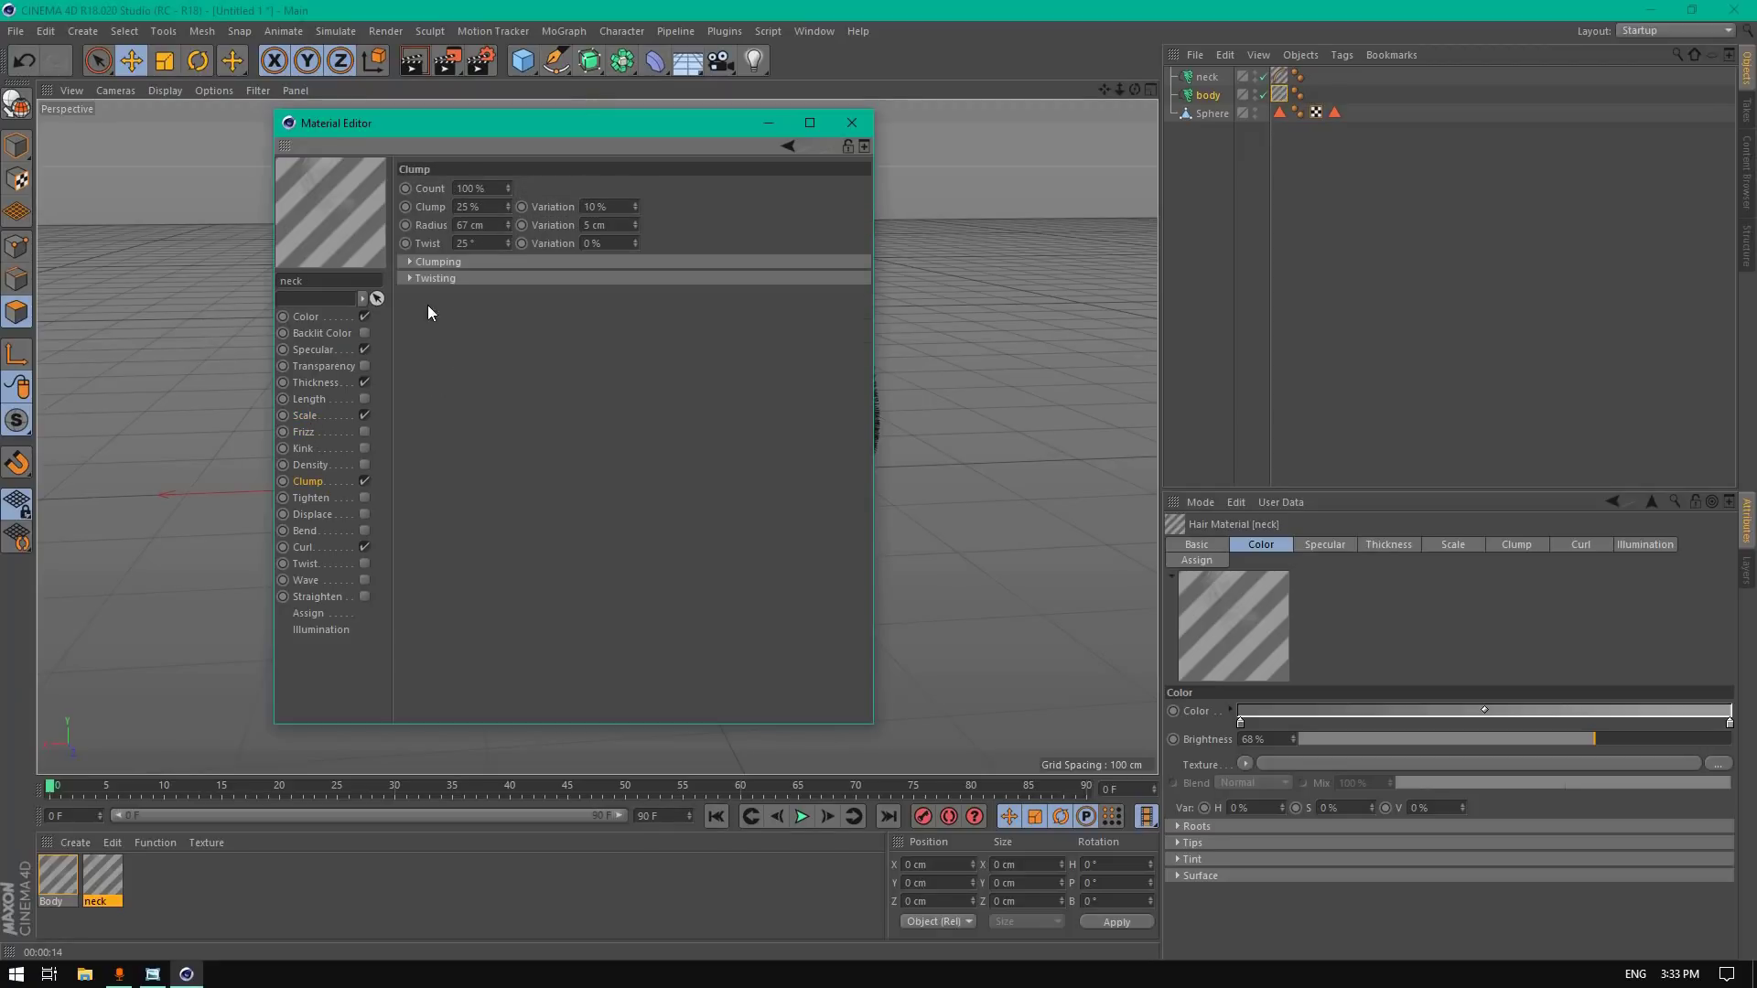
left_click(409, 262)
double_click(505, 279)
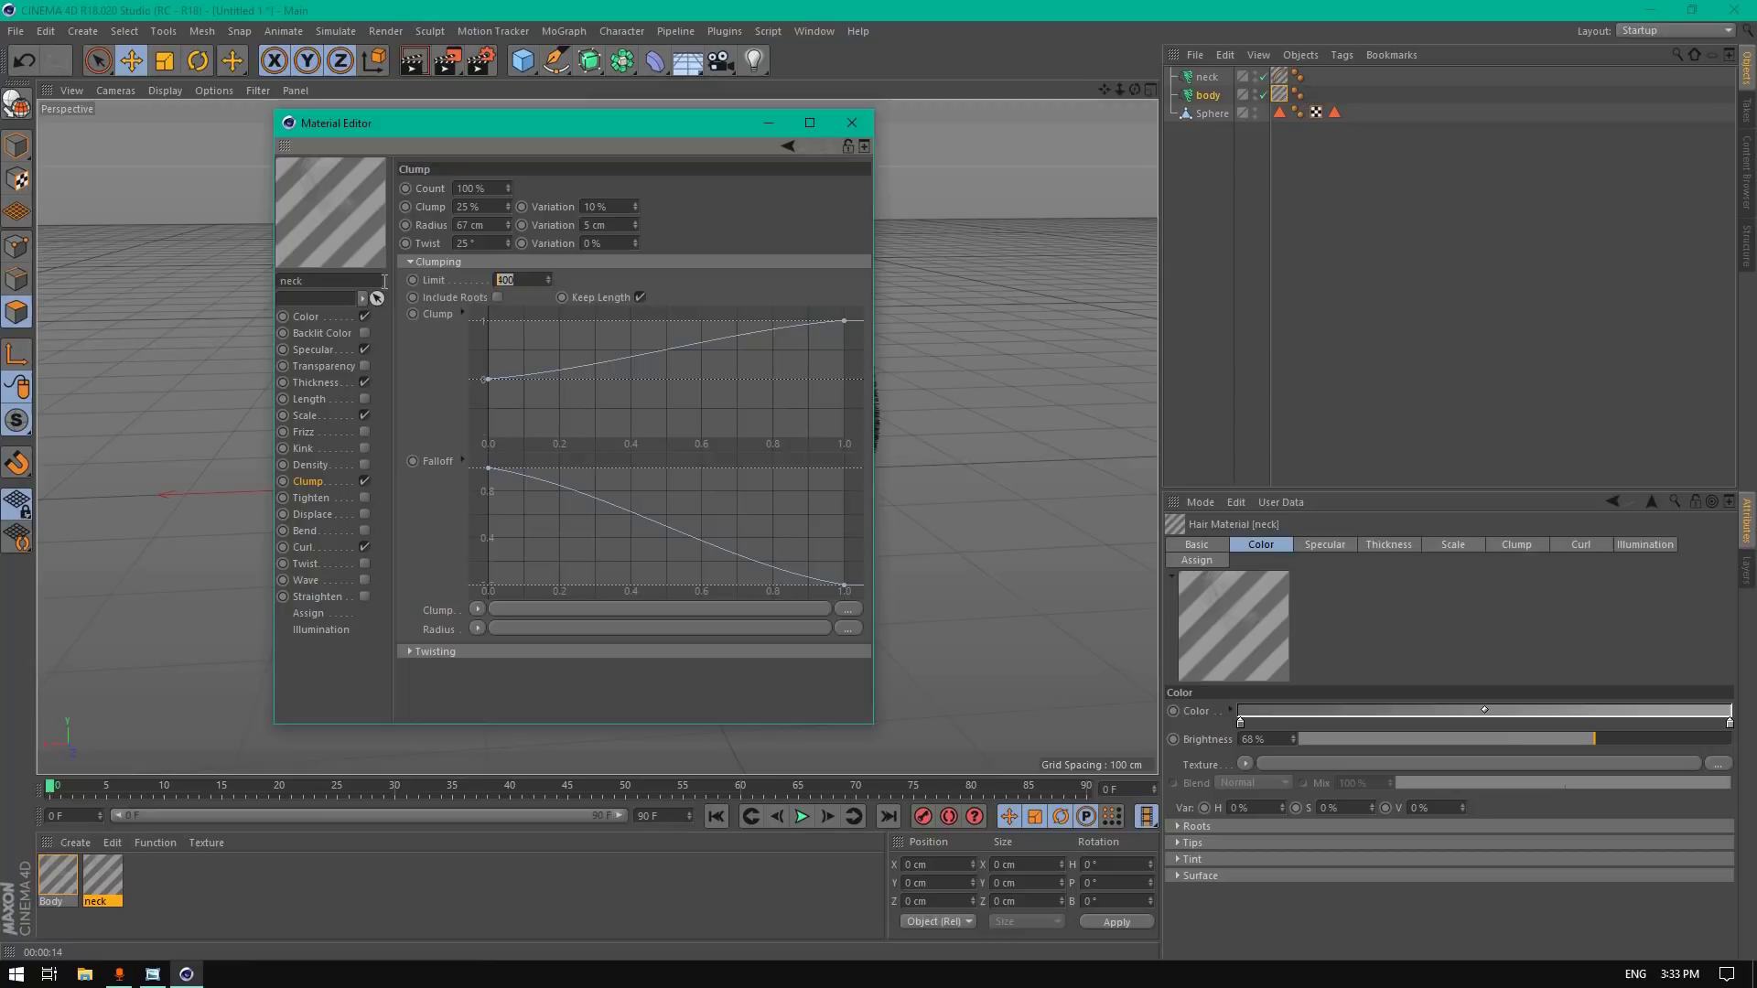
type("10200")
key("Return")
Step: Set the neck material's curl to 90° with a variation of 30%, and close the material editor
left_click(302, 548)
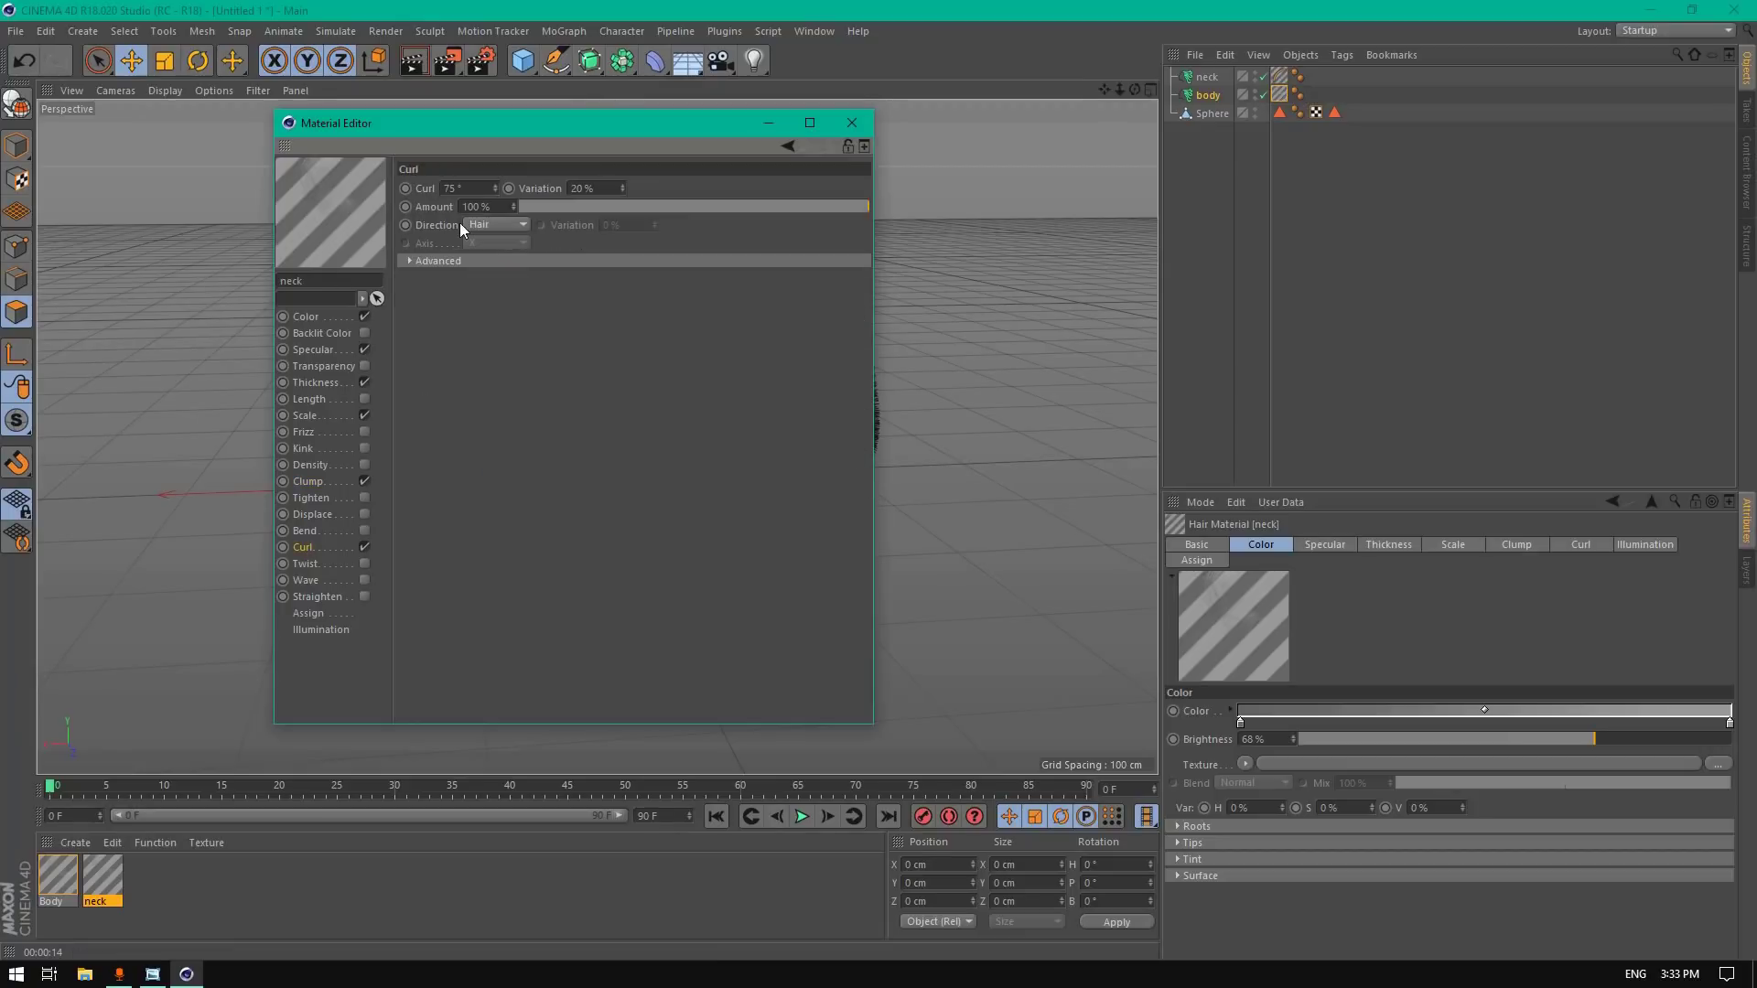
double_click(483, 189)
type("90")
key("Tab")
type("30")
key("Return")
left_click_drag(711, 133, 771, 143)
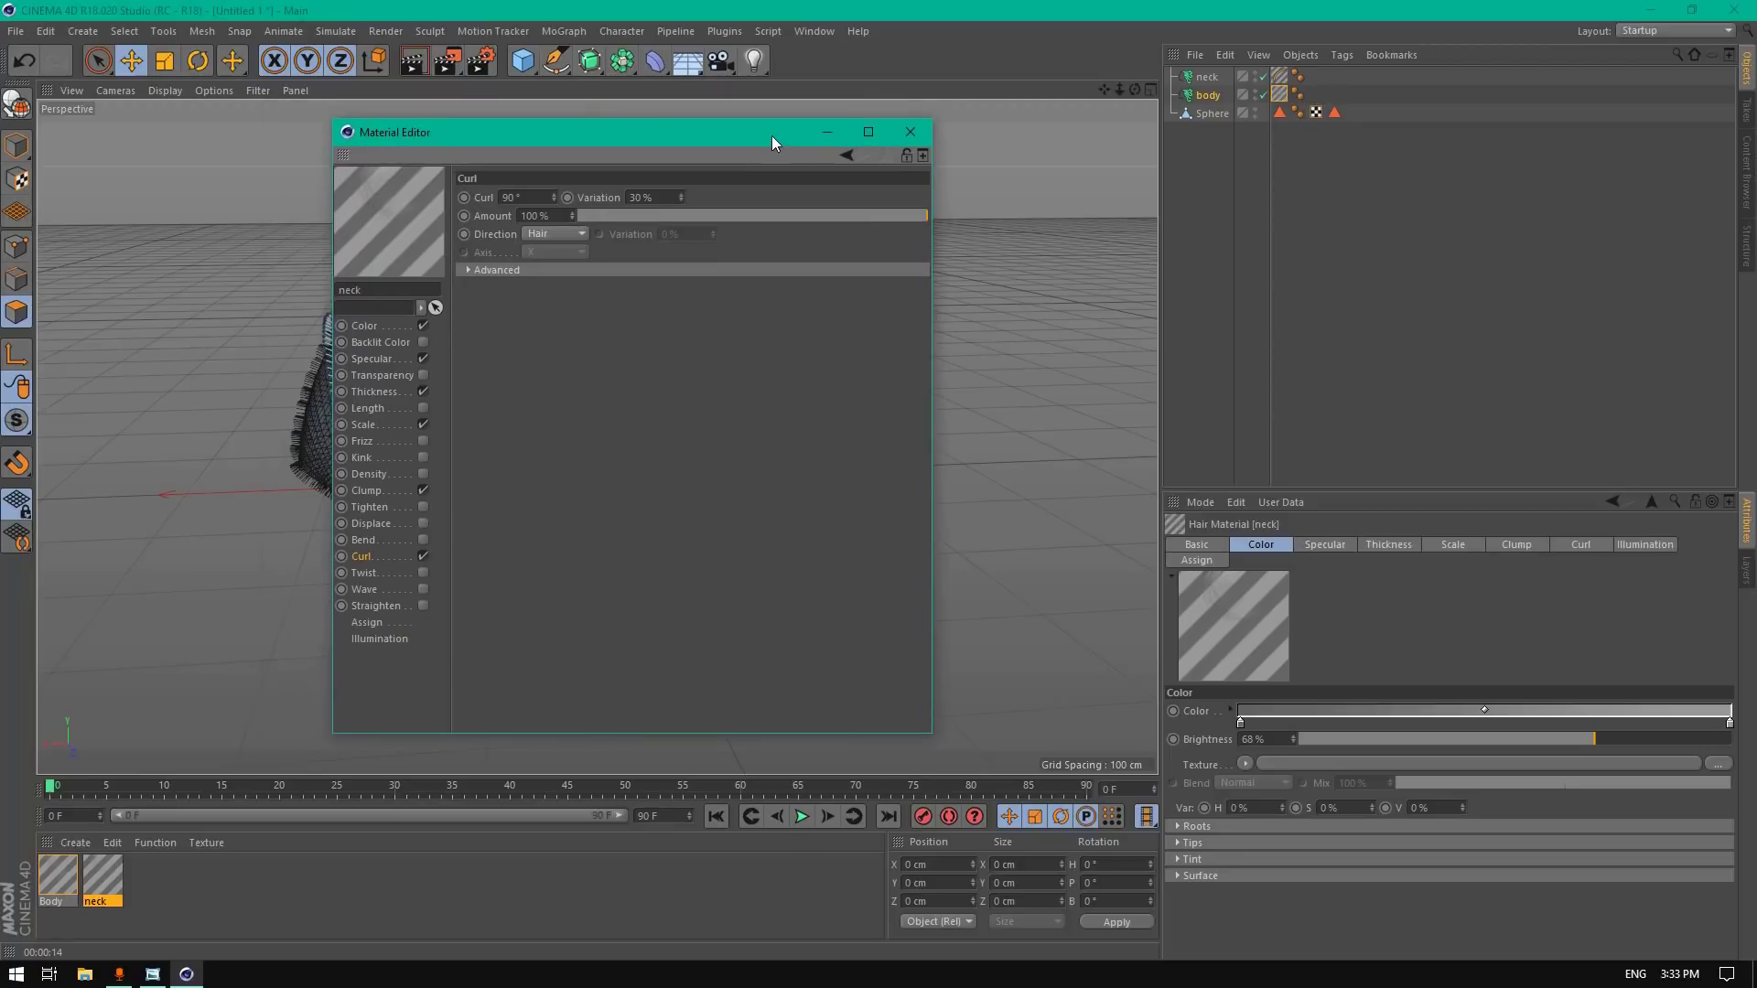
left_click(910, 131)
Step: Select the neck material and render the perspective view from a new angle to preview both hair areas
left_click(82, 886)
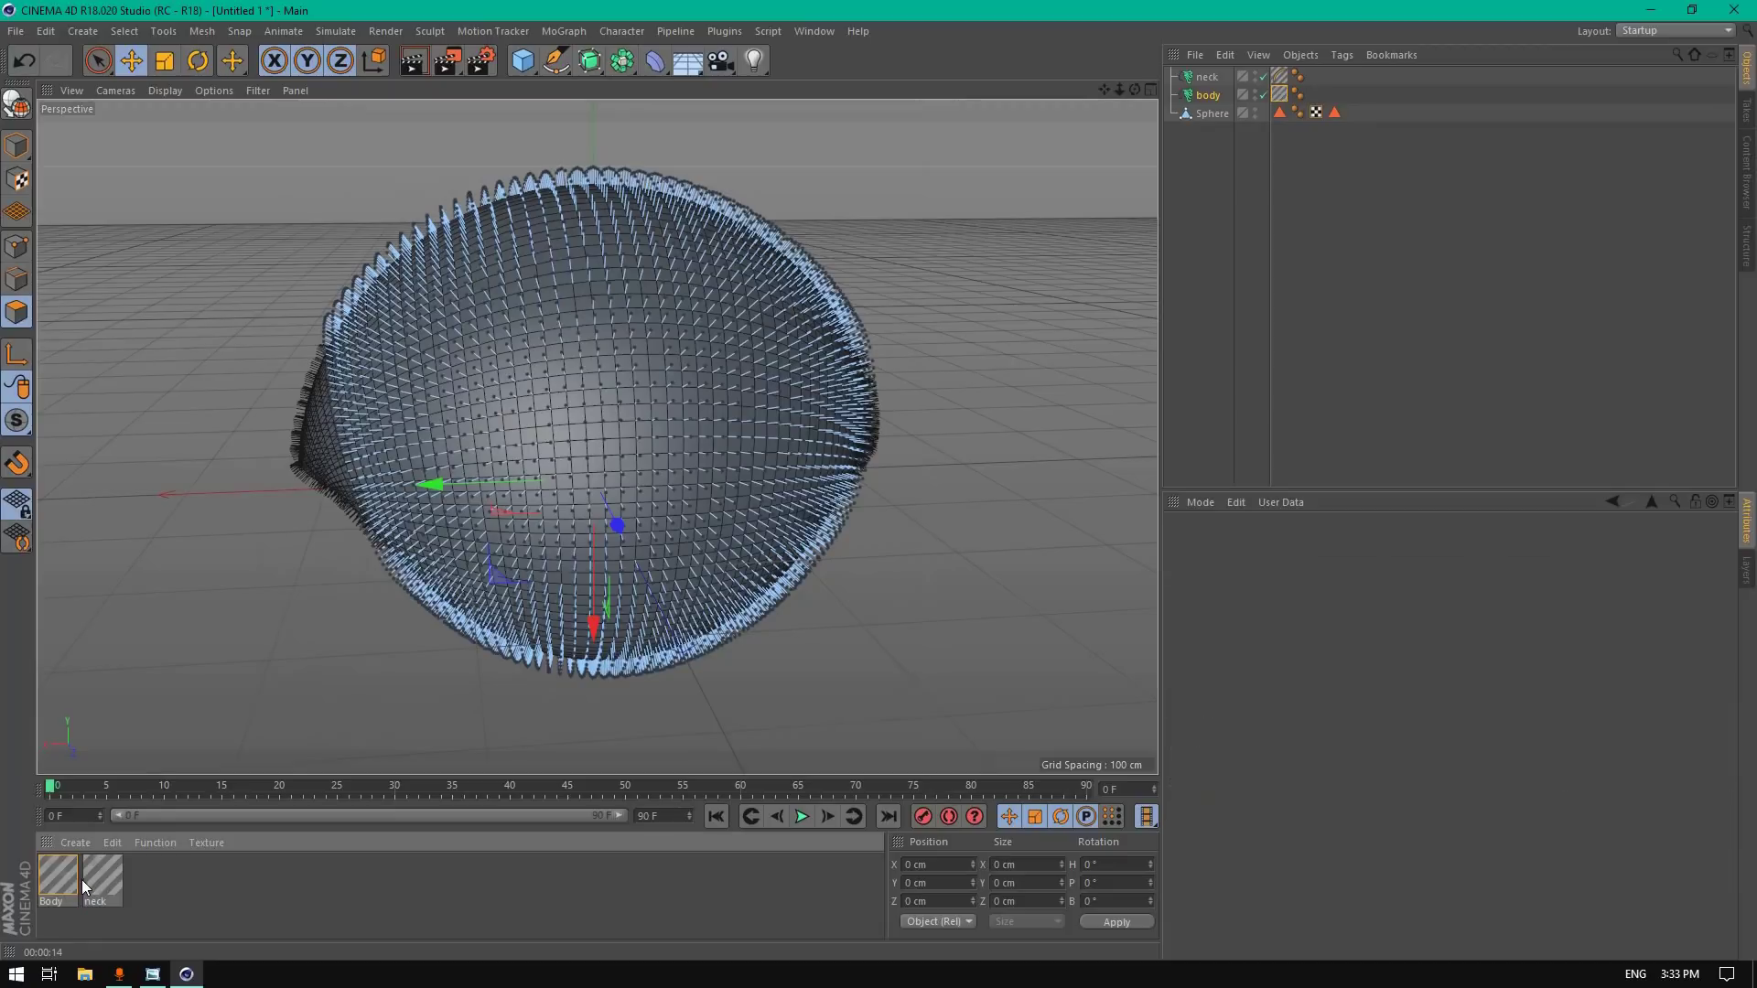
left_click(99, 885)
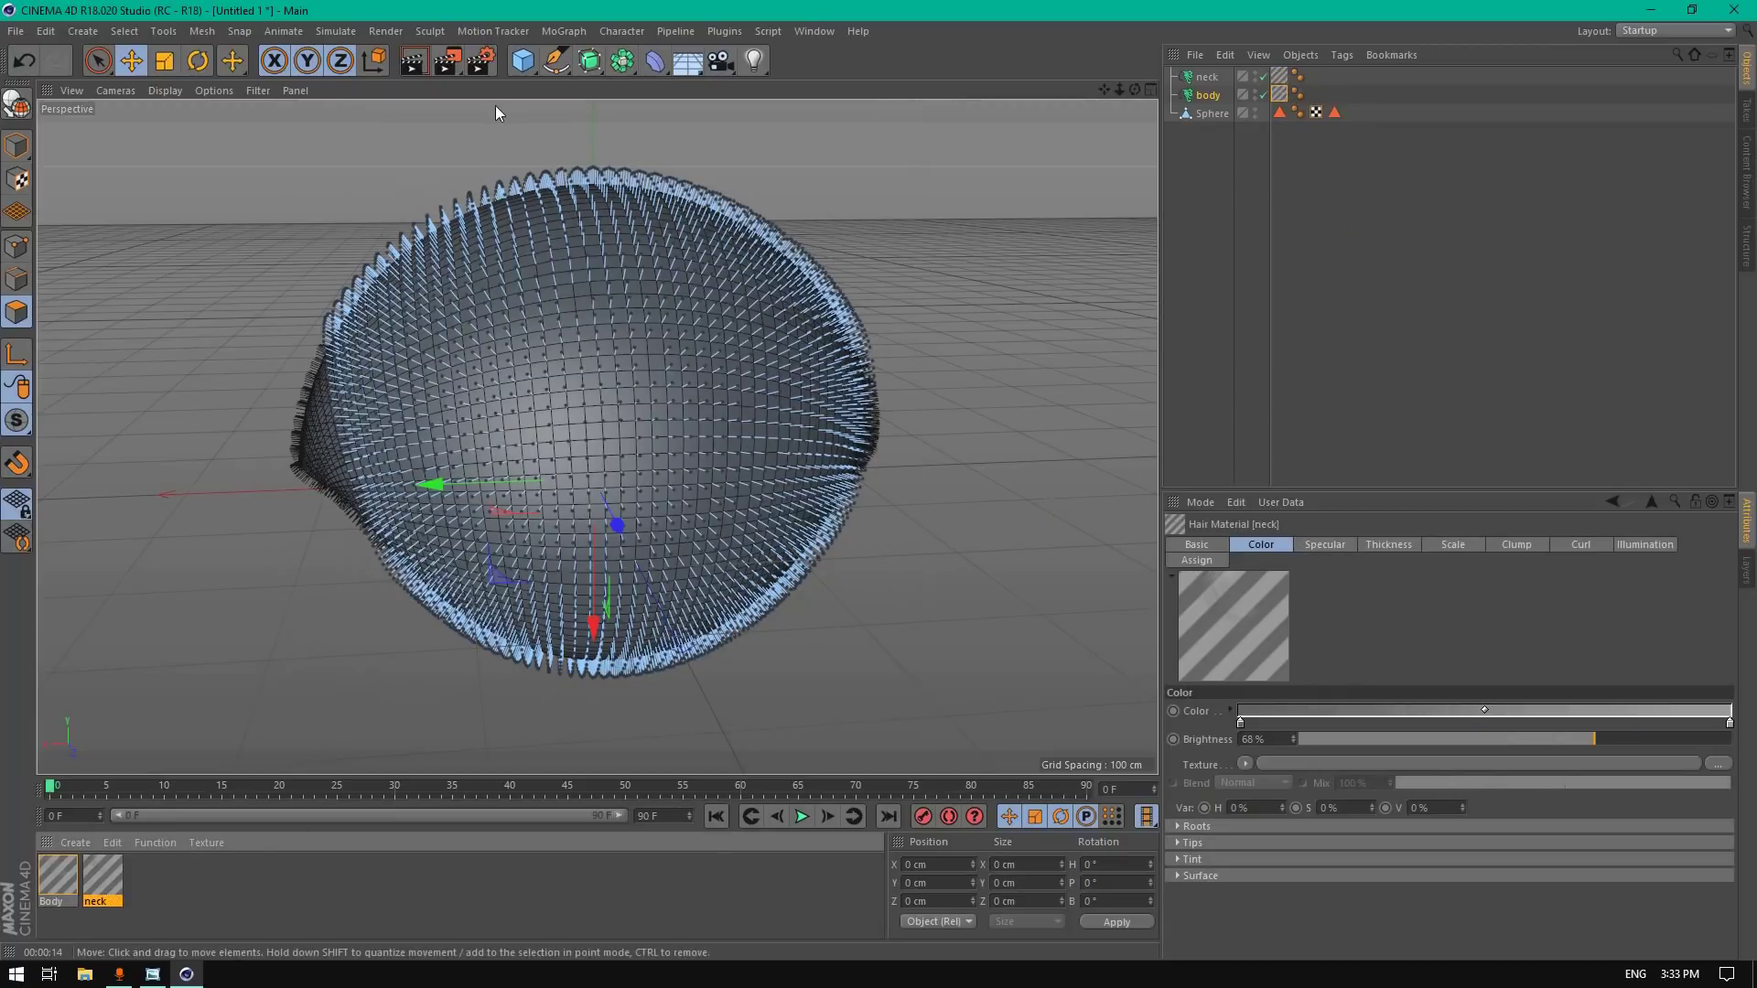
left_click(413, 60)
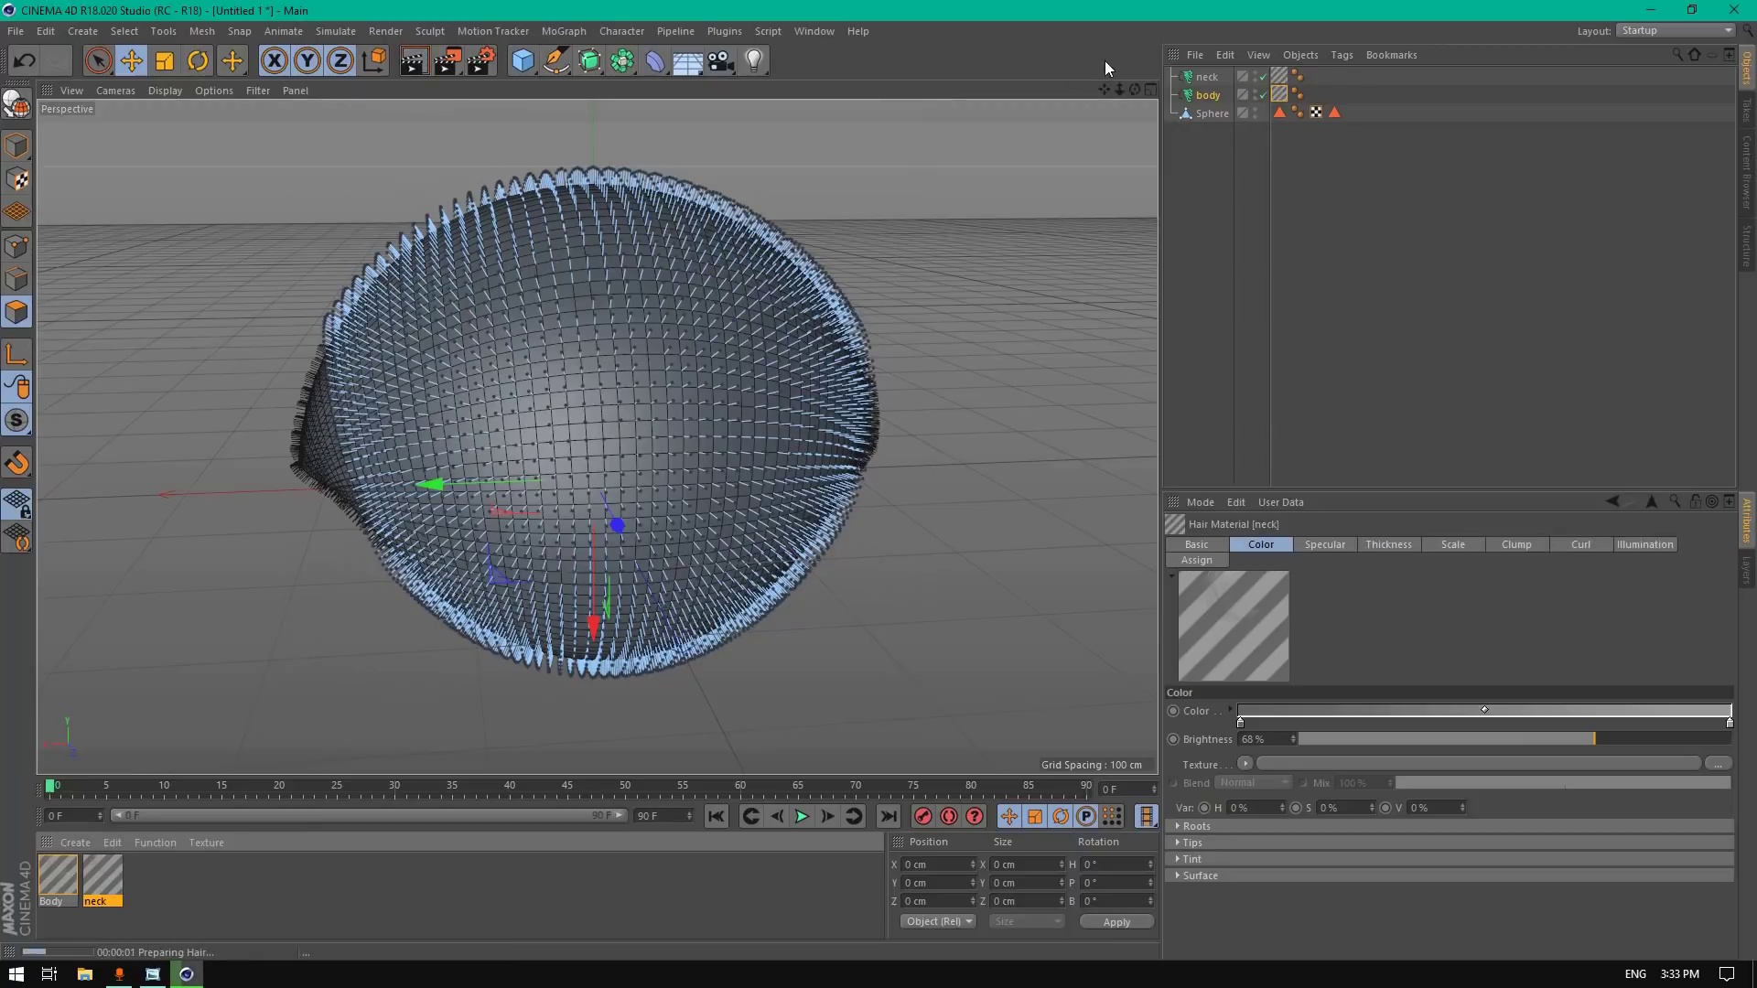
mouse_move(1134, 89)
left_mouse_down()
mouse_move(1267, 99)
mouse_move(1256, 18)
mouse_move(1104, 88)
left_mouse_up()
left_click(414, 61)
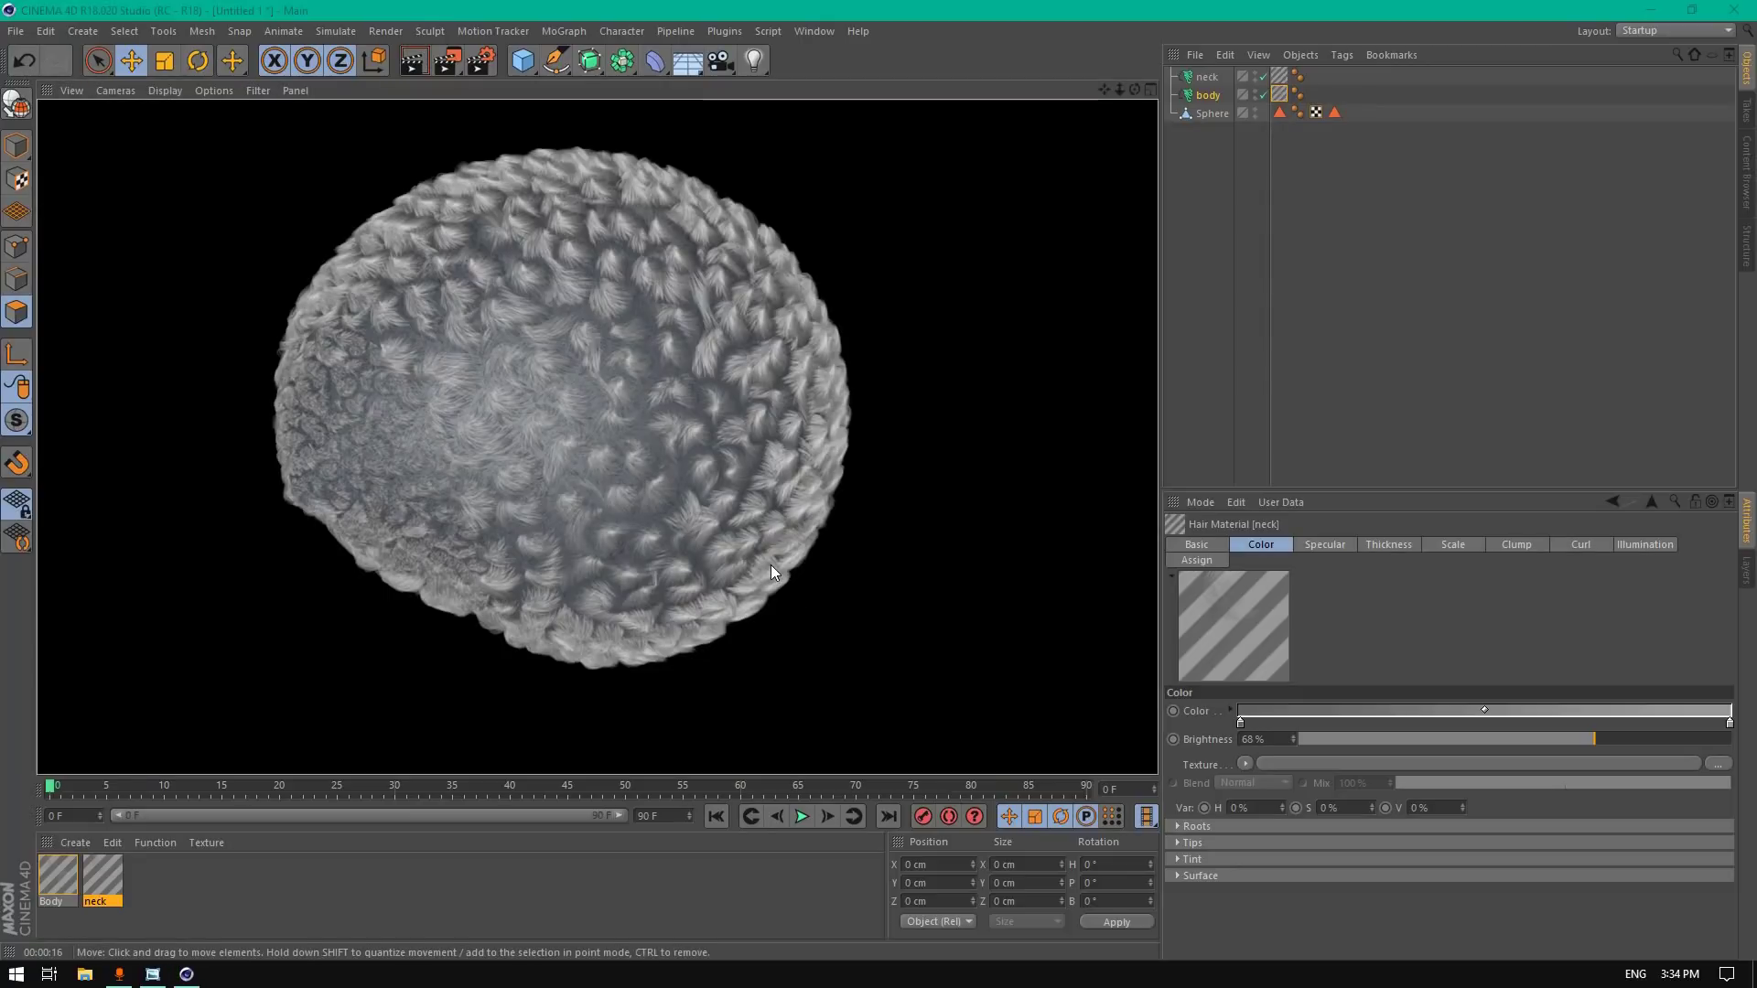
Step: Set the body Hair object's guide count to 5248 and guide segments to 10, and review its hair and editing settings
left_click(1199, 96)
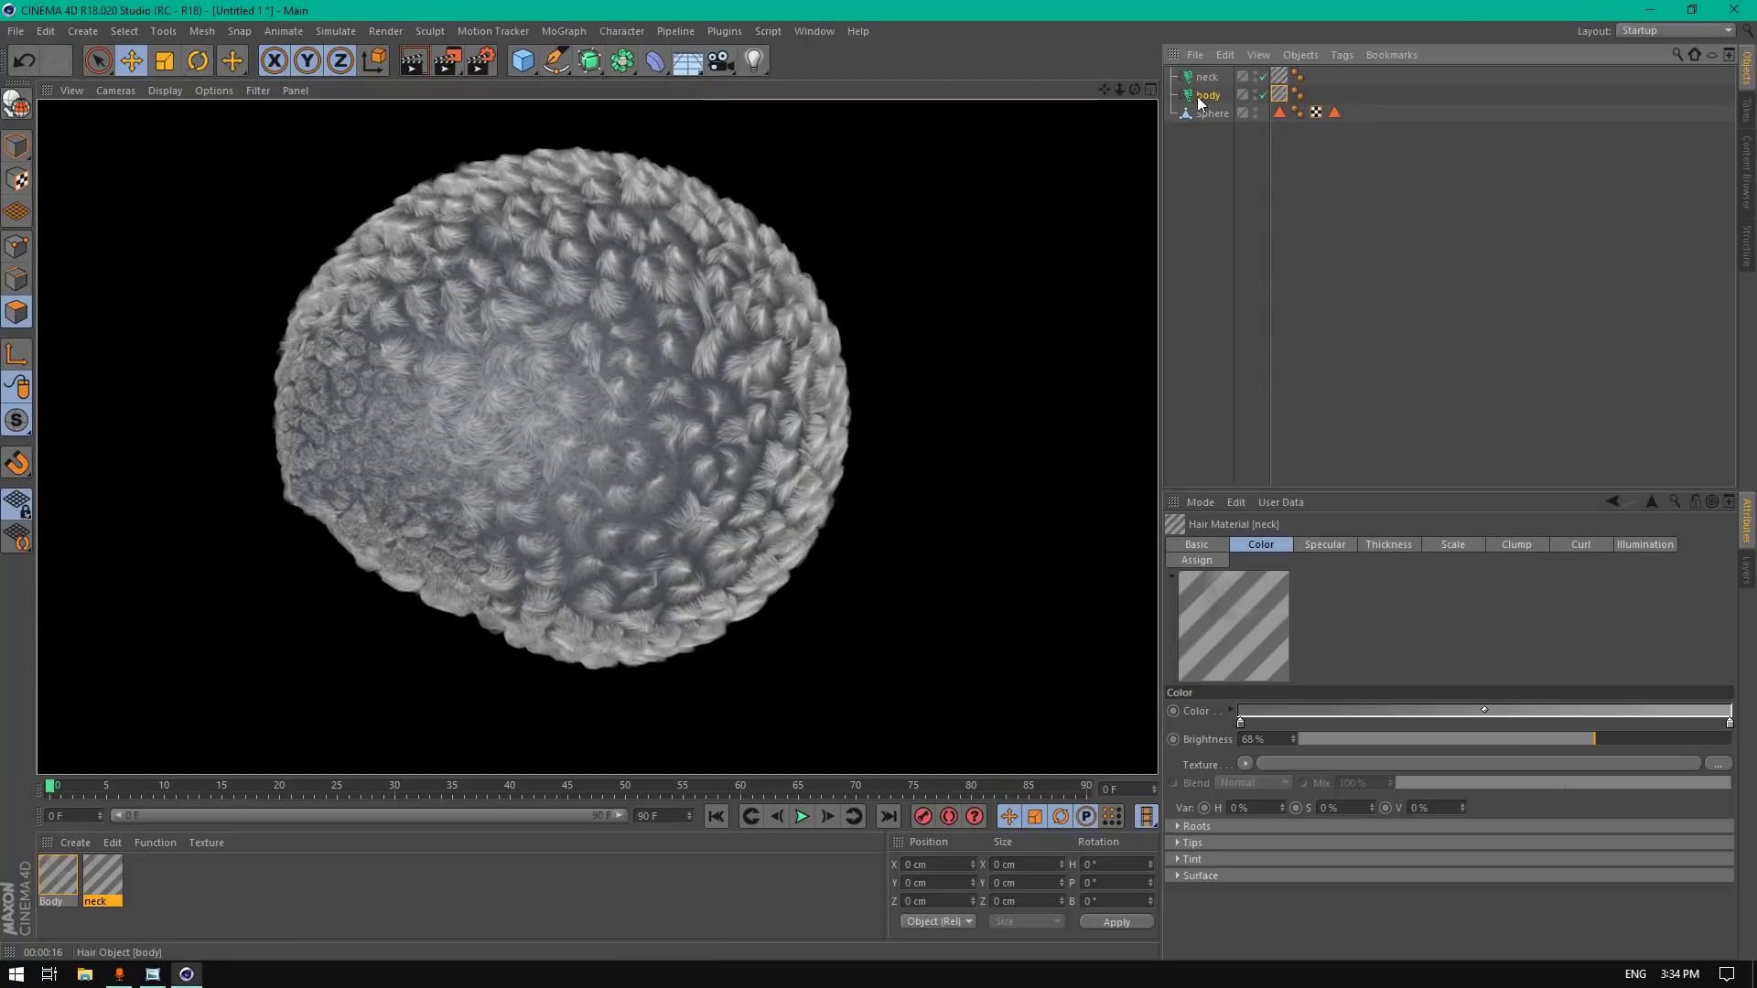
left_click(1254, 638)
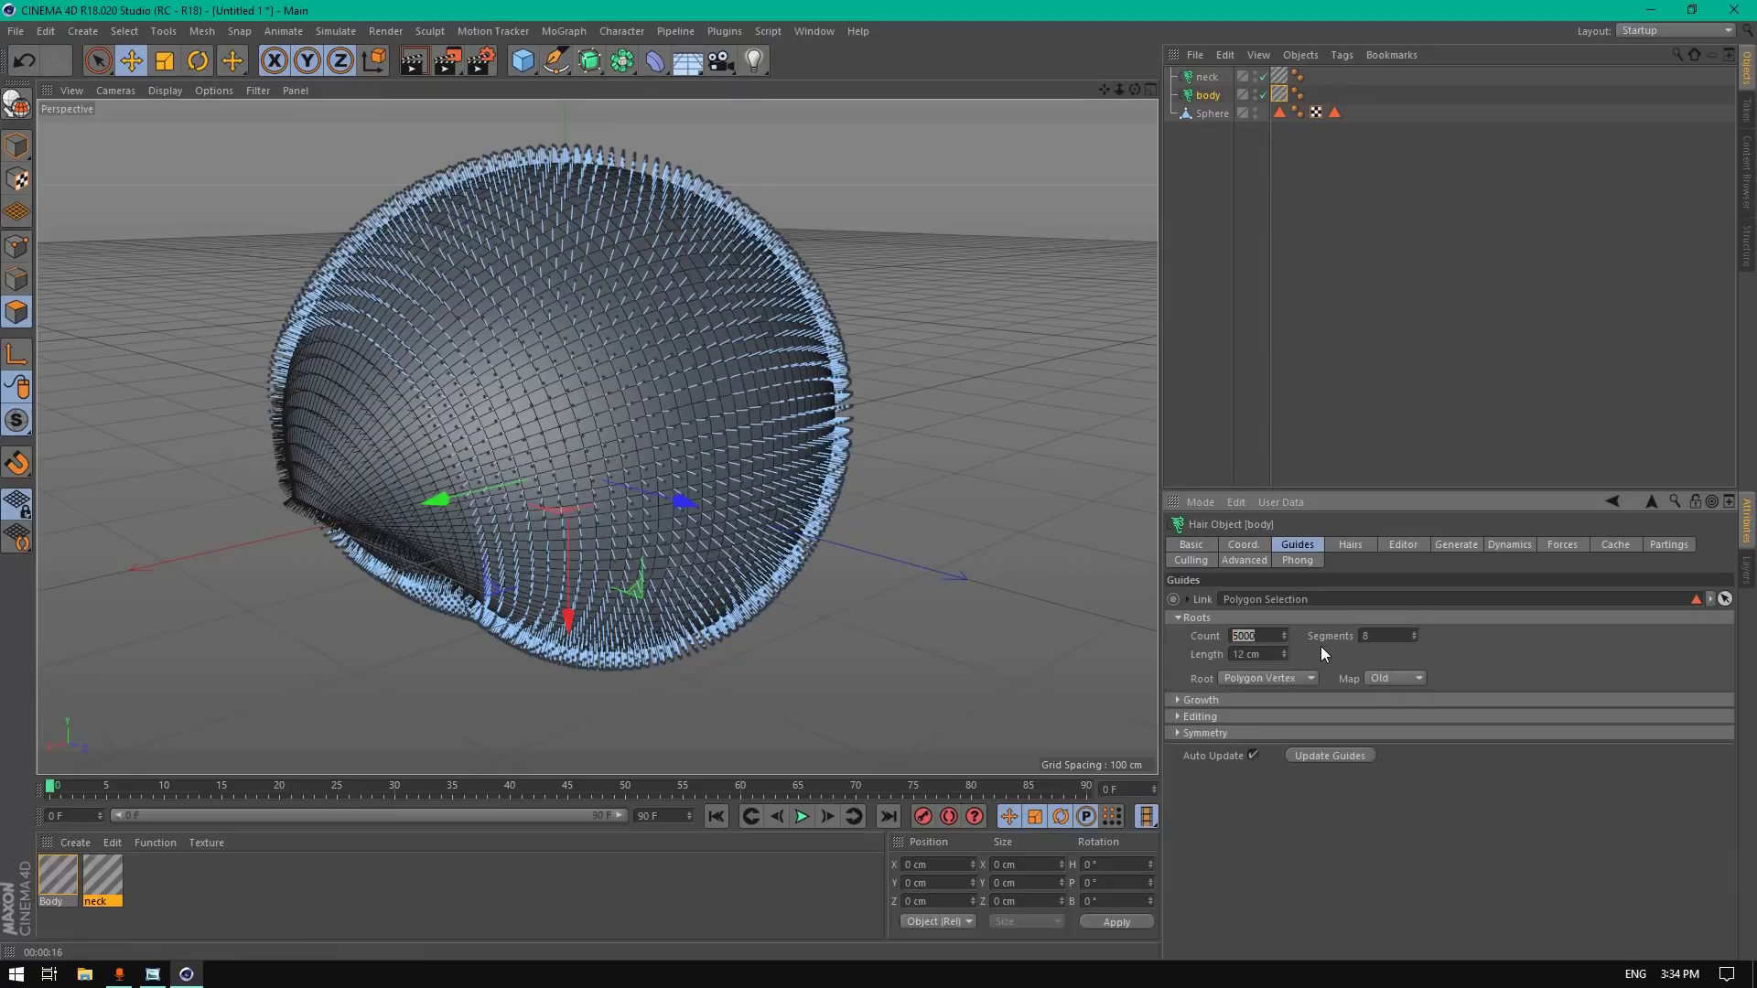
type("5248")
key("Return")
left_click(1271, 634)
left_click(1414, 631)
left_click(1345, 547)
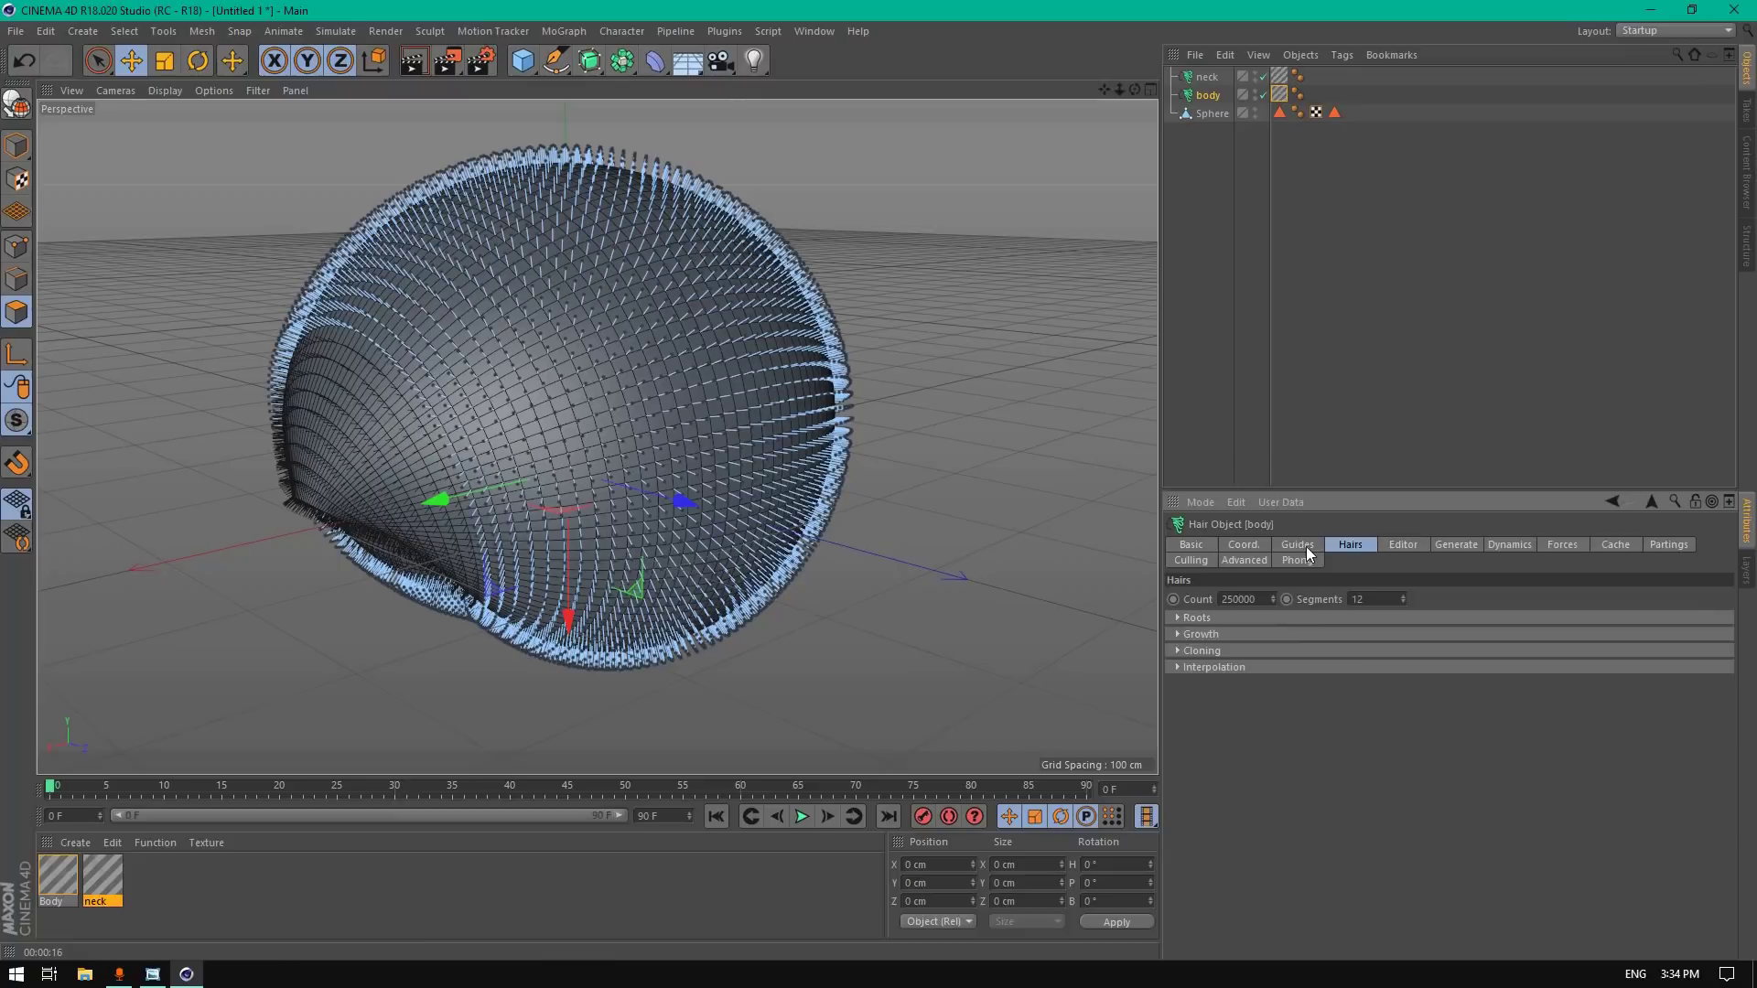
left_click(1303, 547)
left_click(1180, 717)
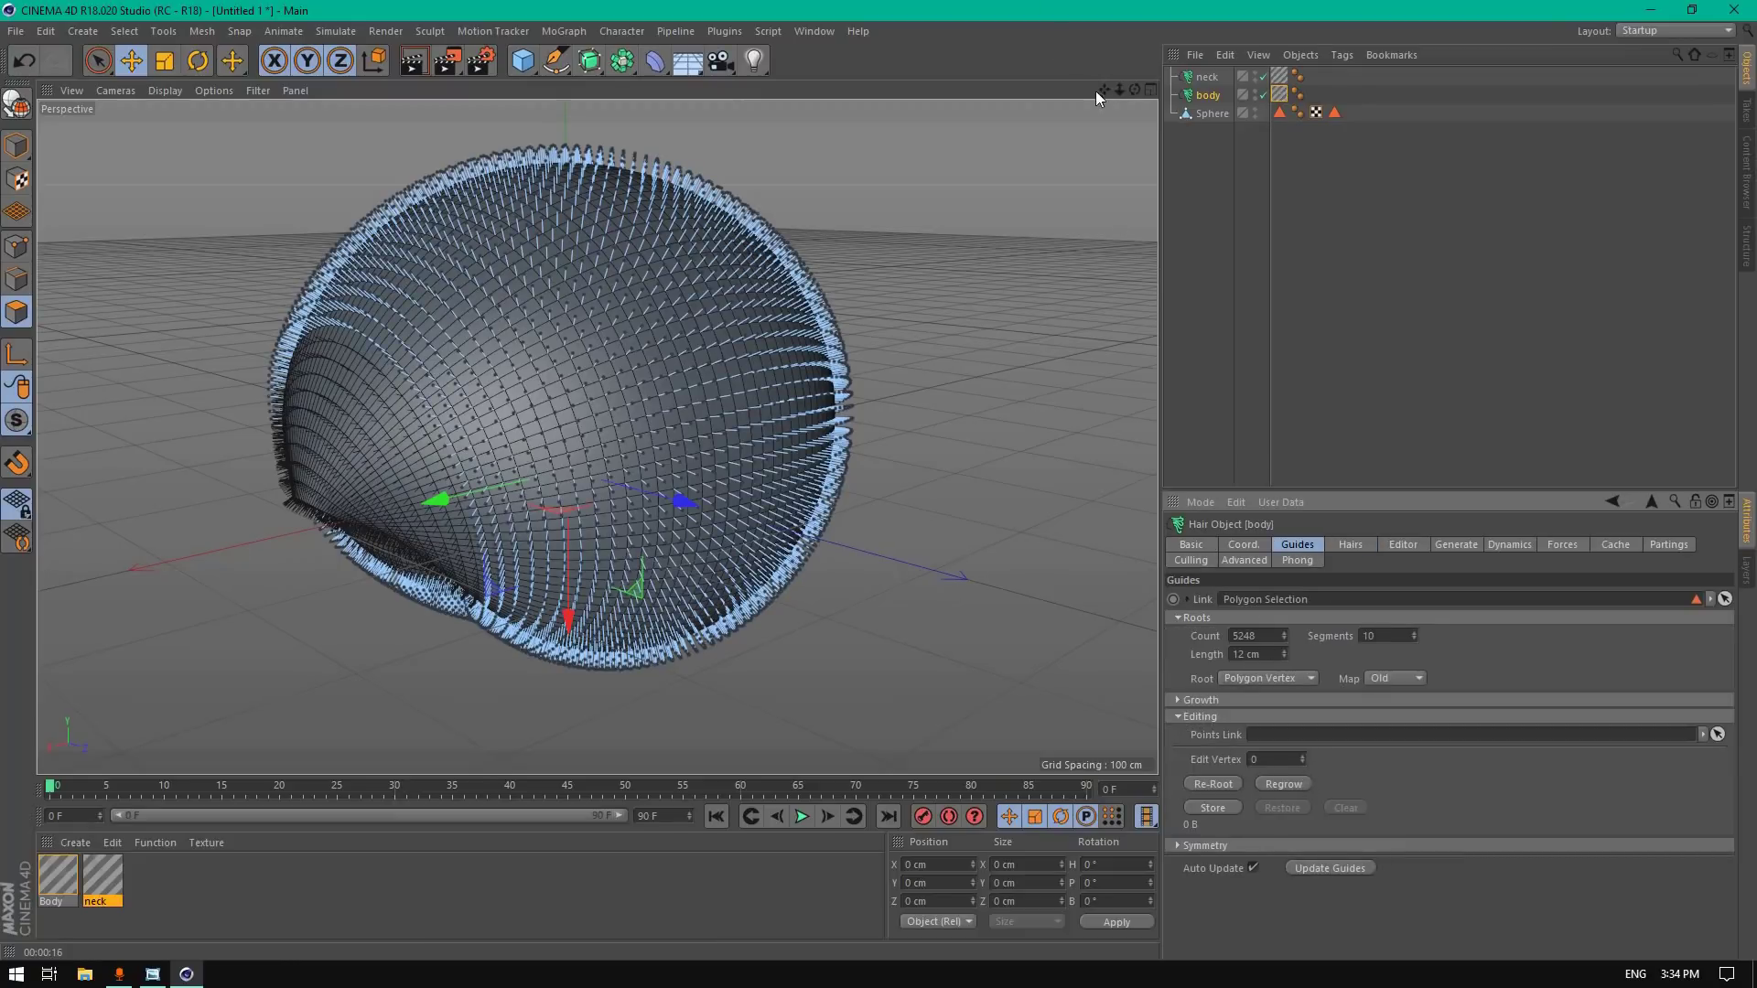
Step: Create a new standard material, disable its Reflectance channel, and load a Noise shader as its colour texture
left_click_drag(1104, 90, 879, 481)
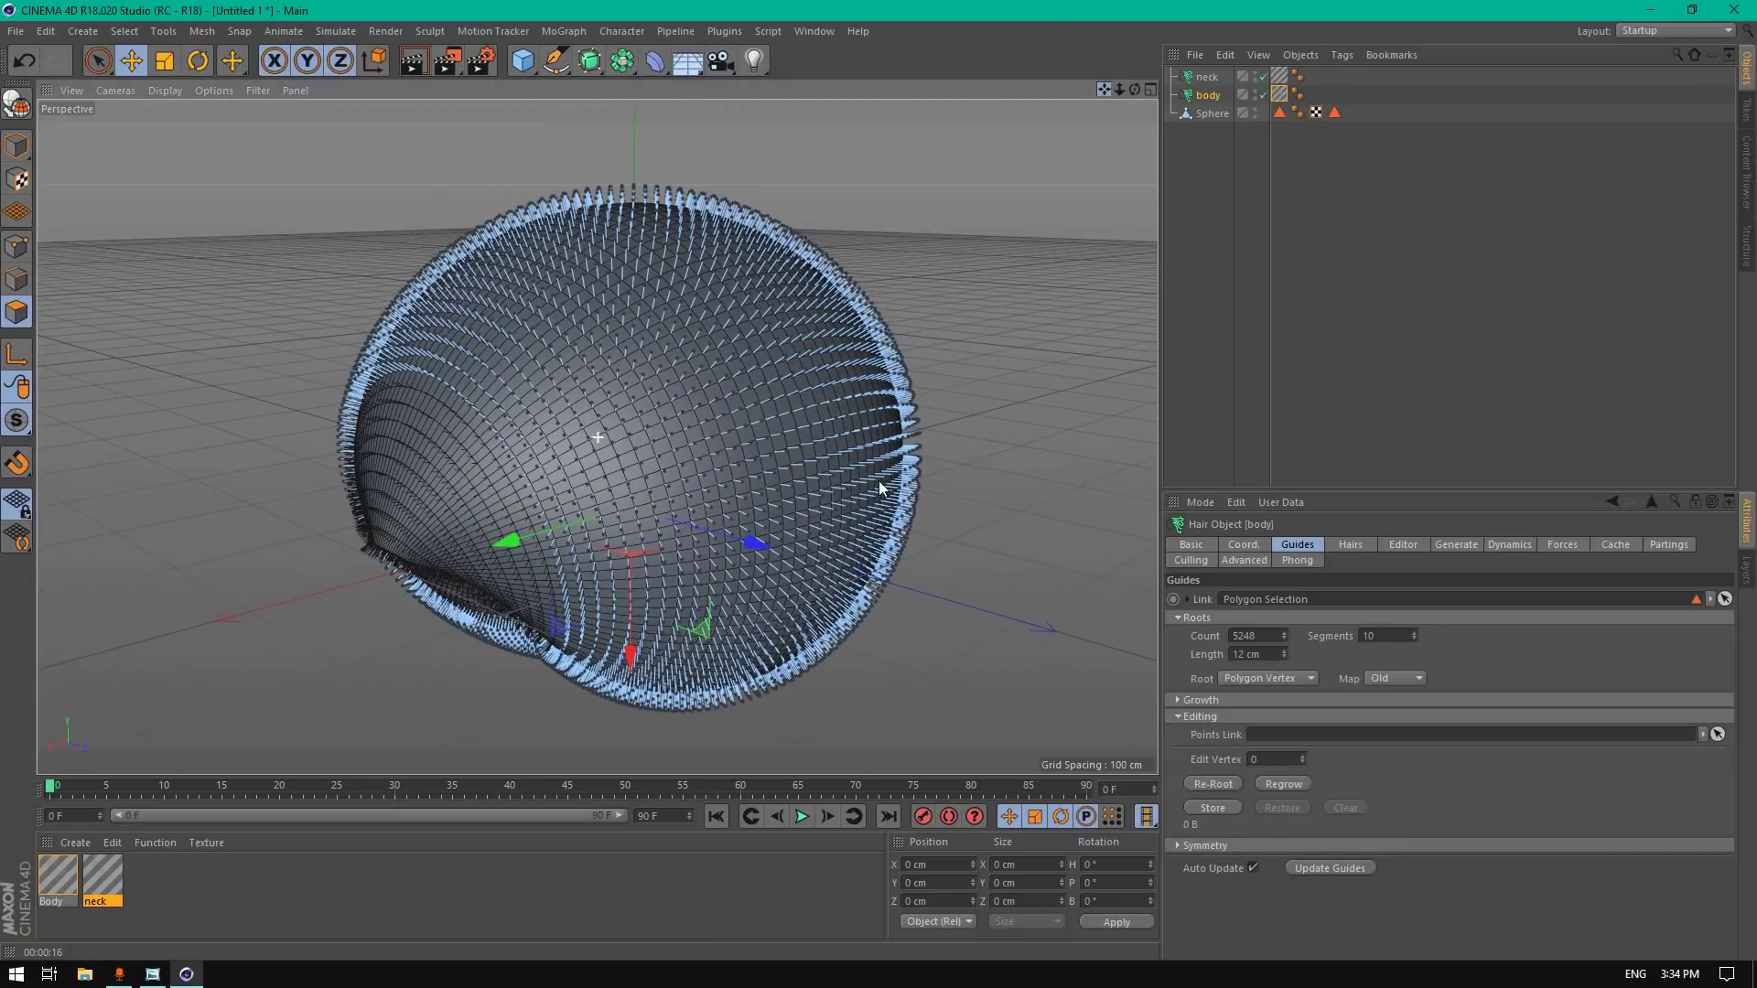
double_click(172, 891)
double_click(51, 875)
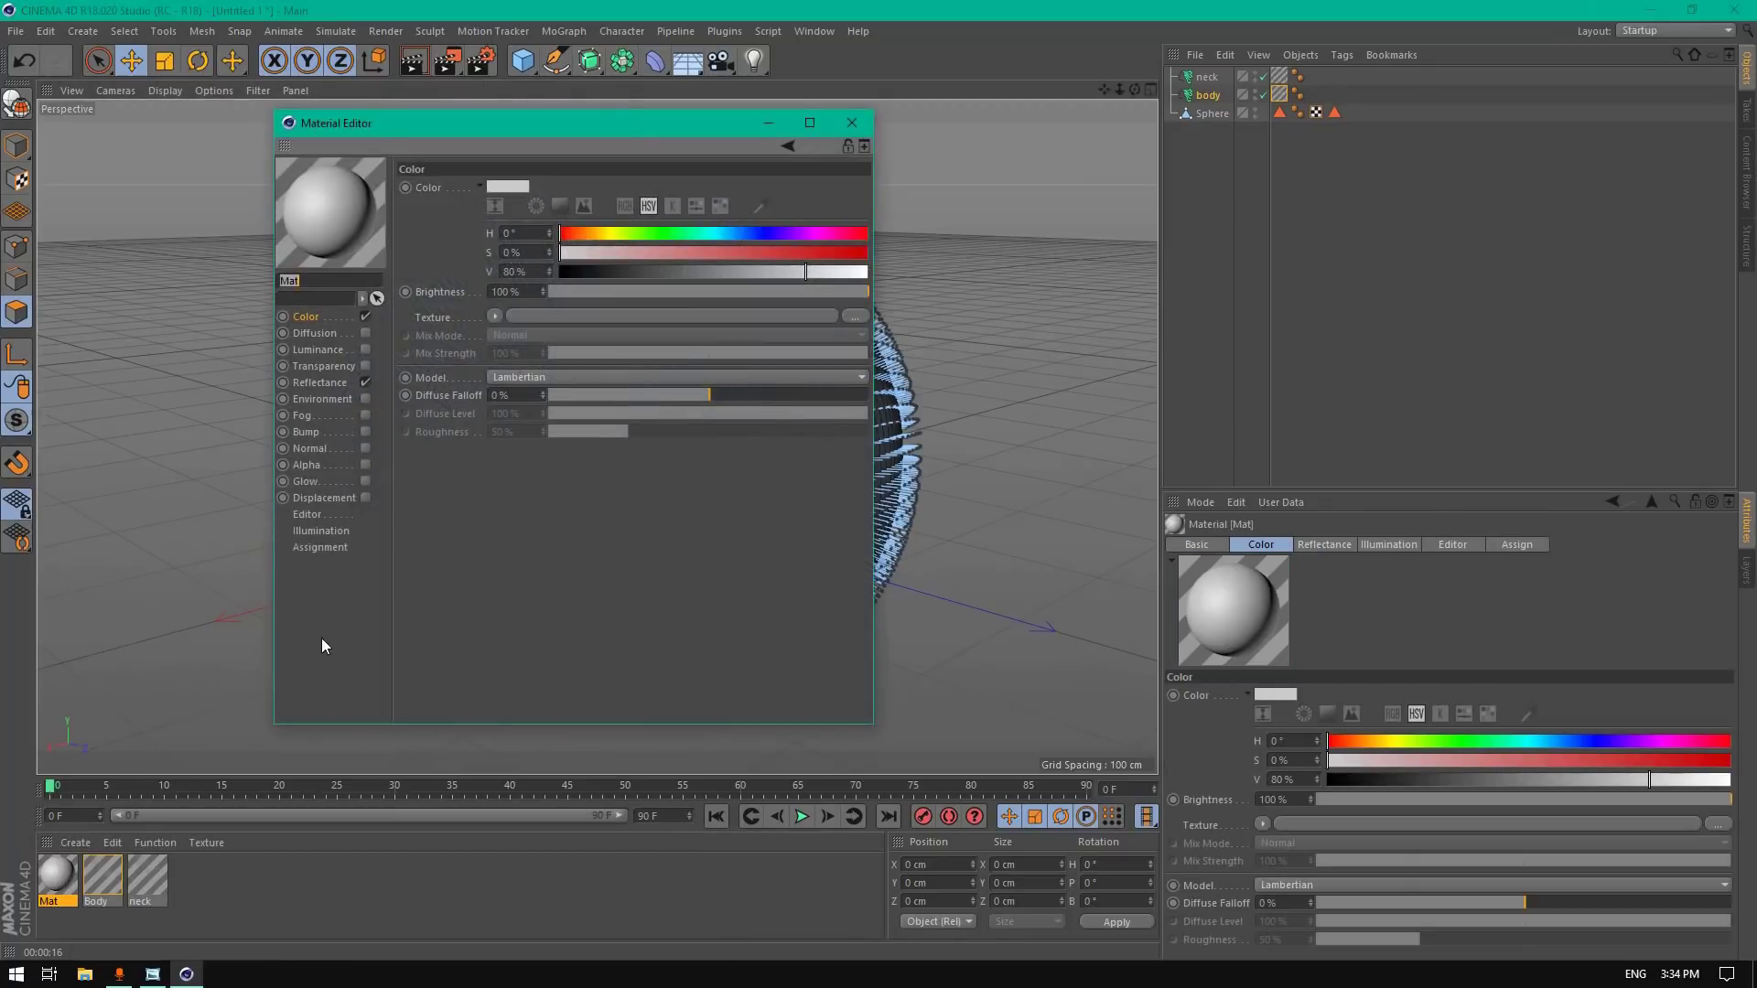
left_click(365, 383)
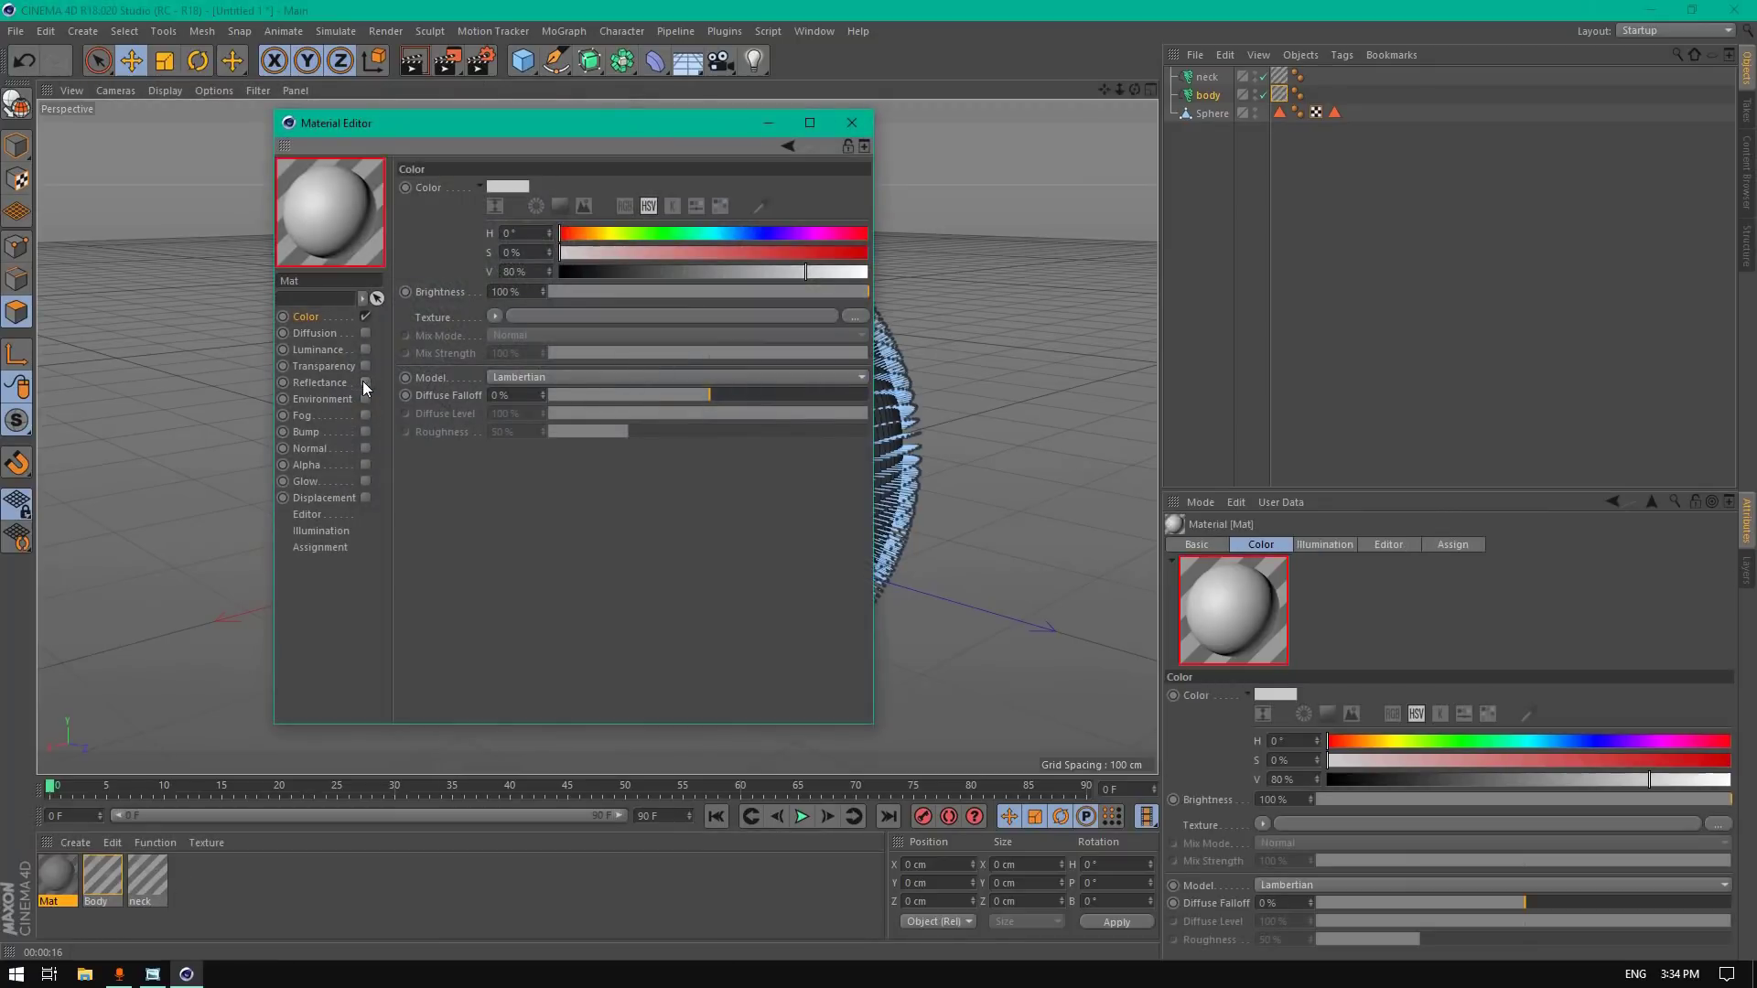
left_click(491, 317)
left_click(531, 527)
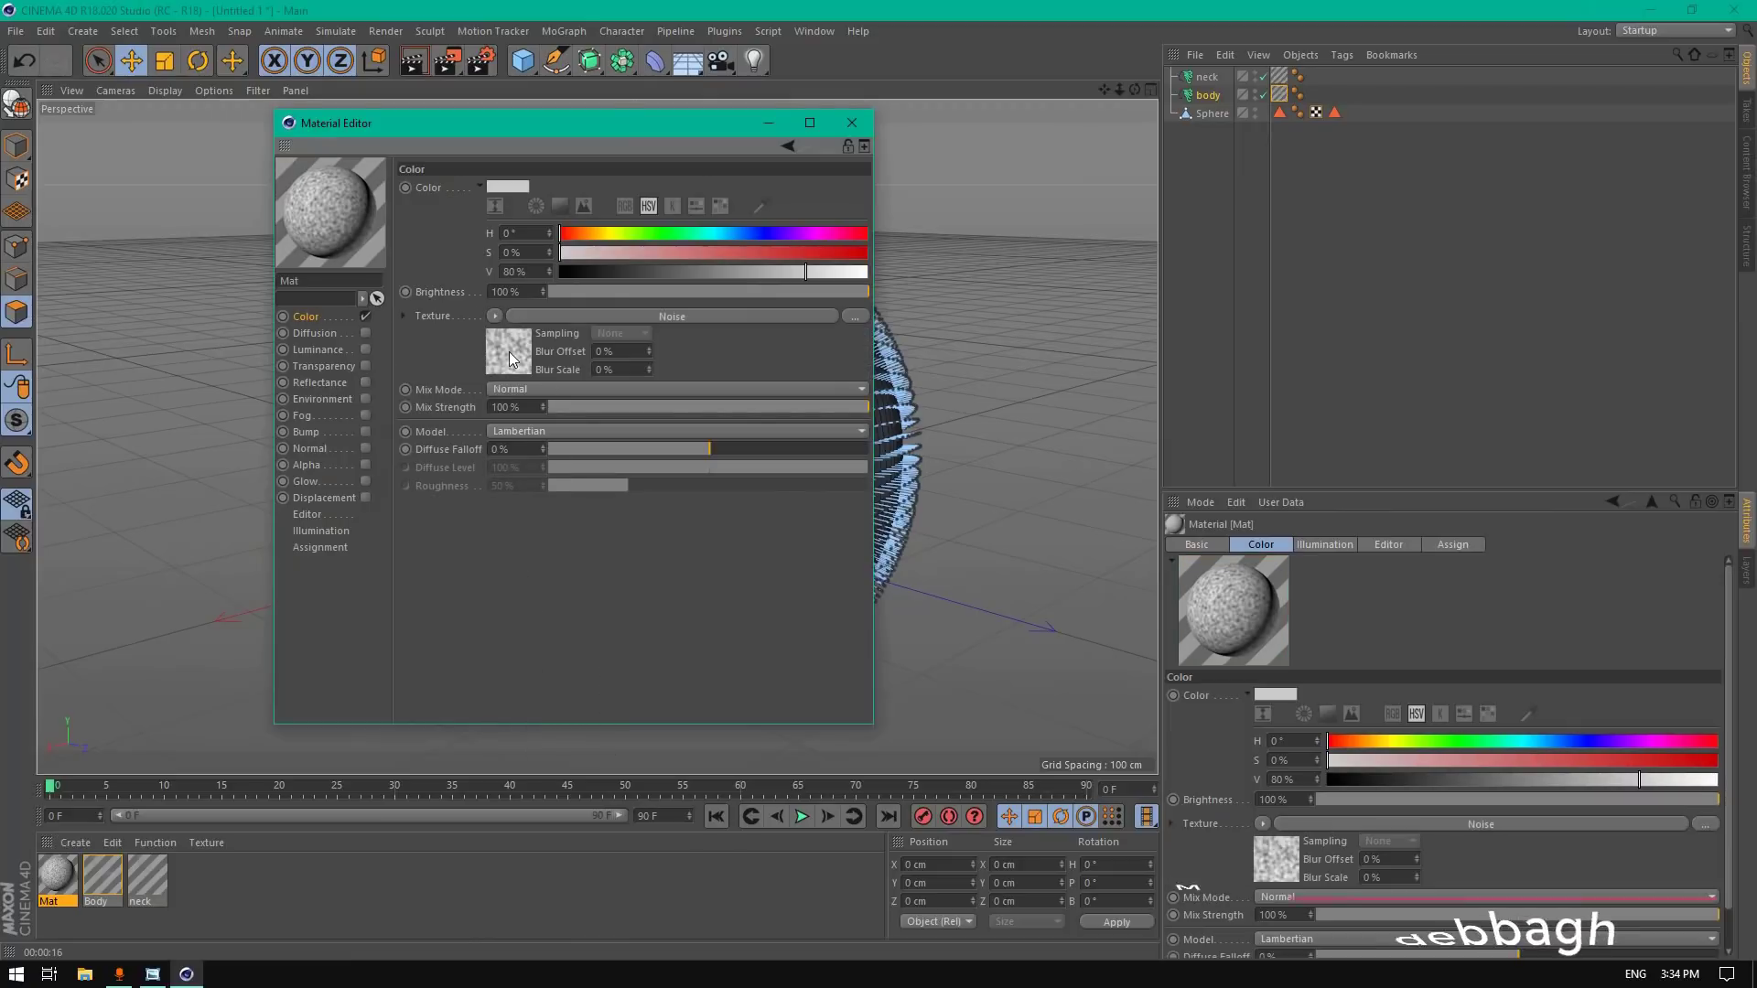
Step: Set the Noise shader's Color 1 to white and its Color 2 to a grey with a value of 39%
left_click(508, 352)
left_click(526, 330)
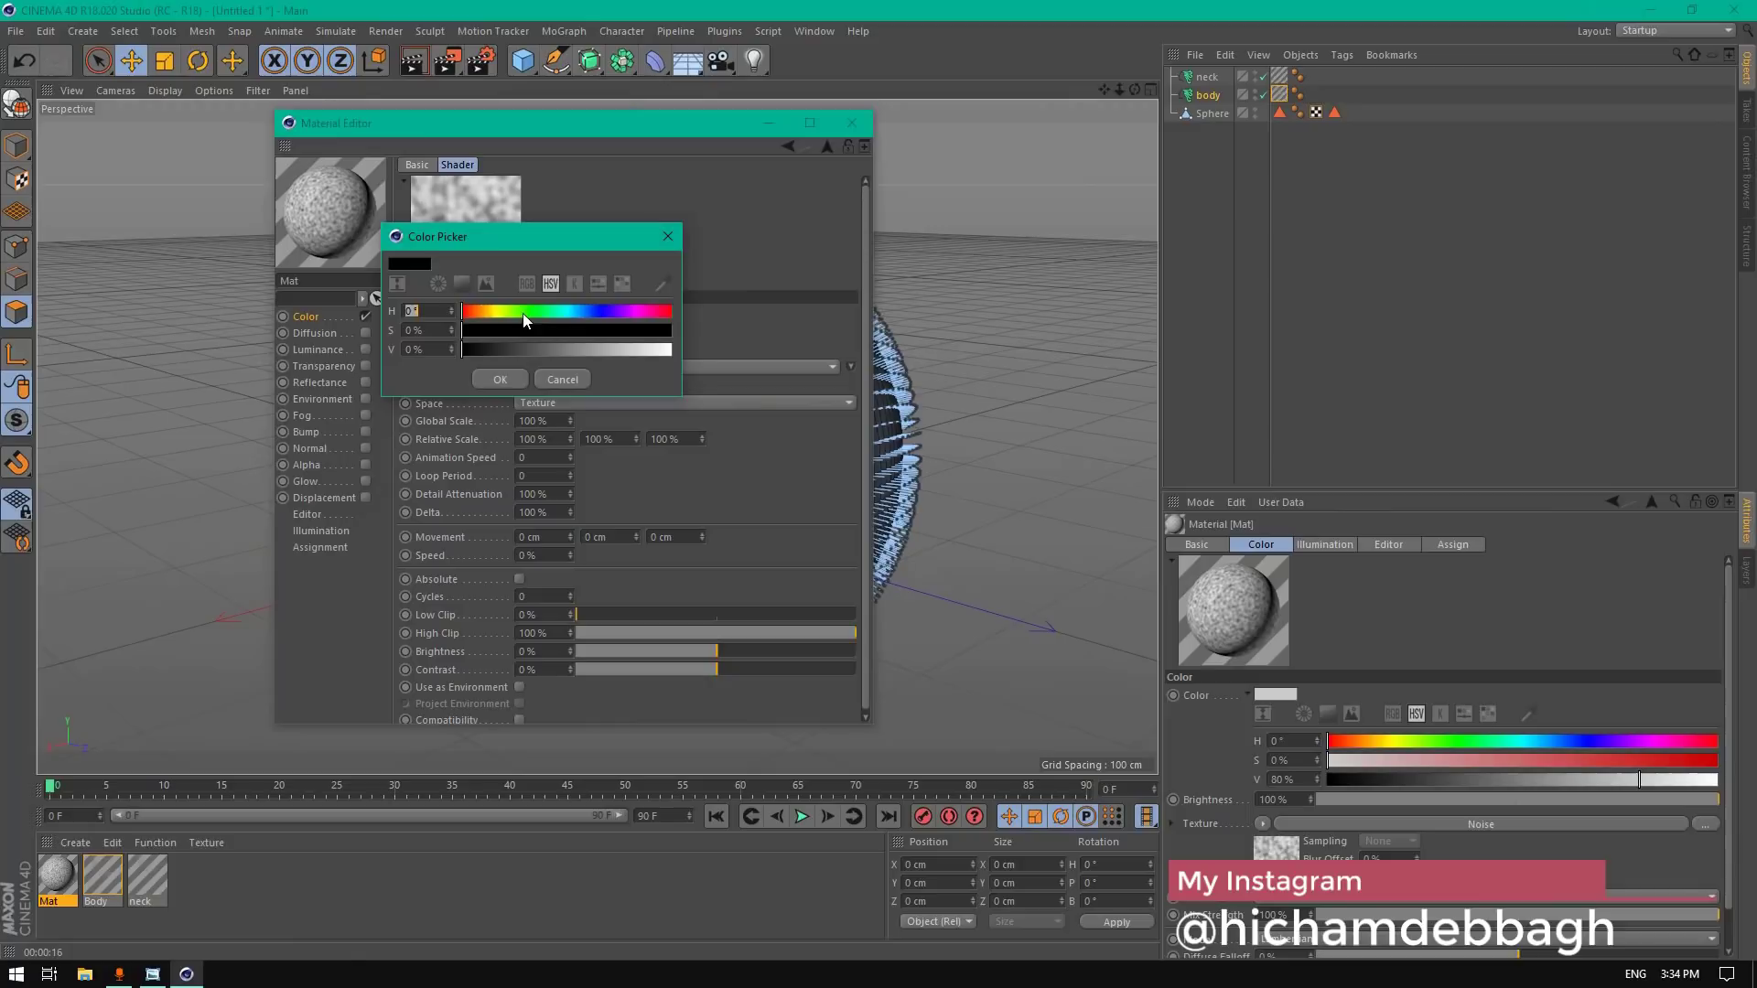
left_click_drag(638, 349, 658, 351)
left_click(502, 380)
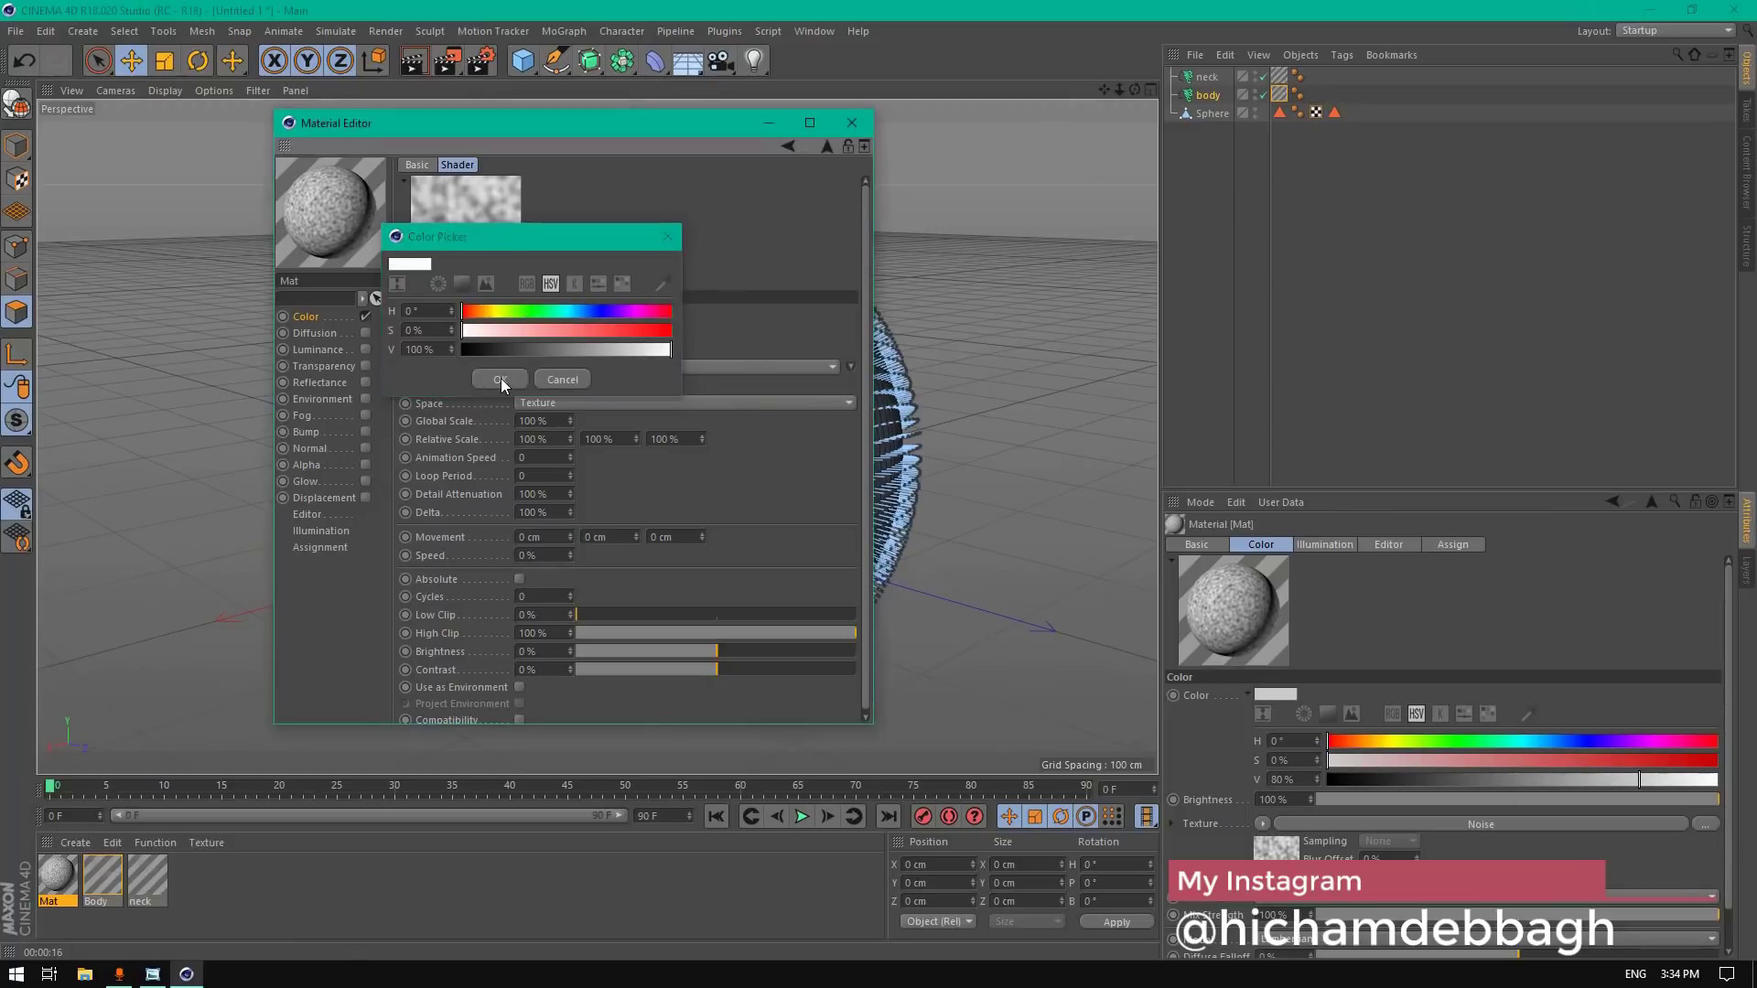
left_click(535, 332)
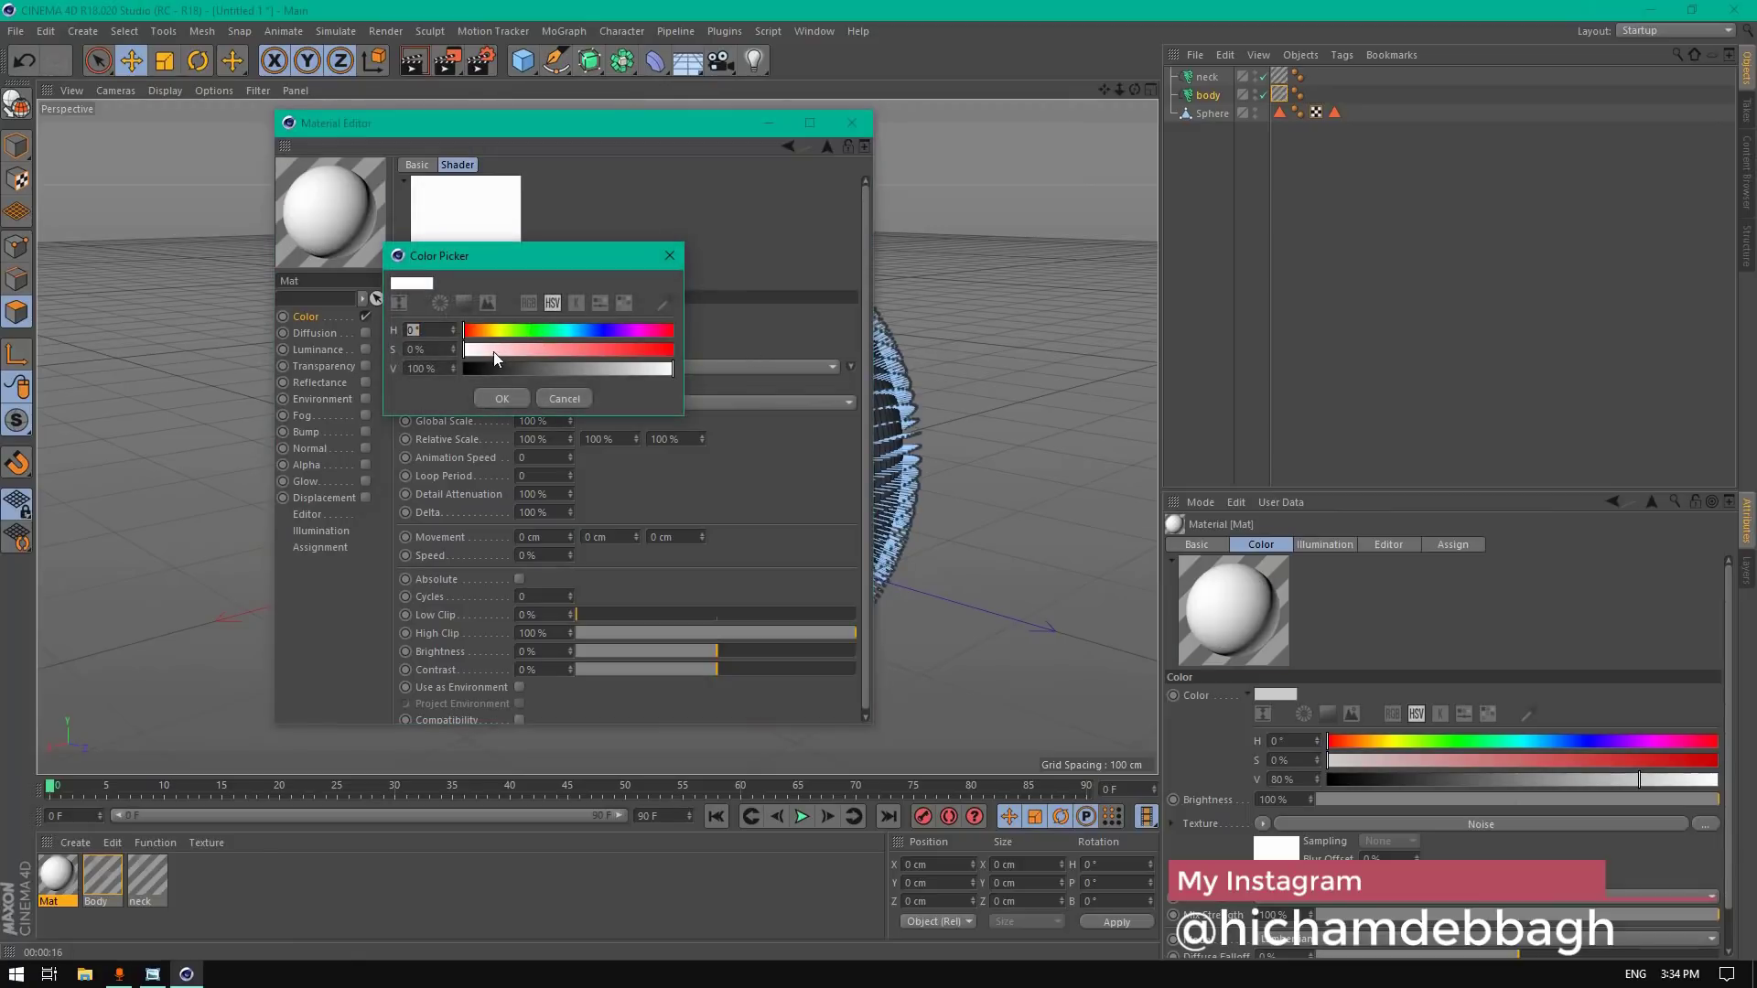
mouse_move(569, 366)
left_mouse_down()
mouse_move(600, 365)
mouse_move(545, 373)
left_mouse_up()
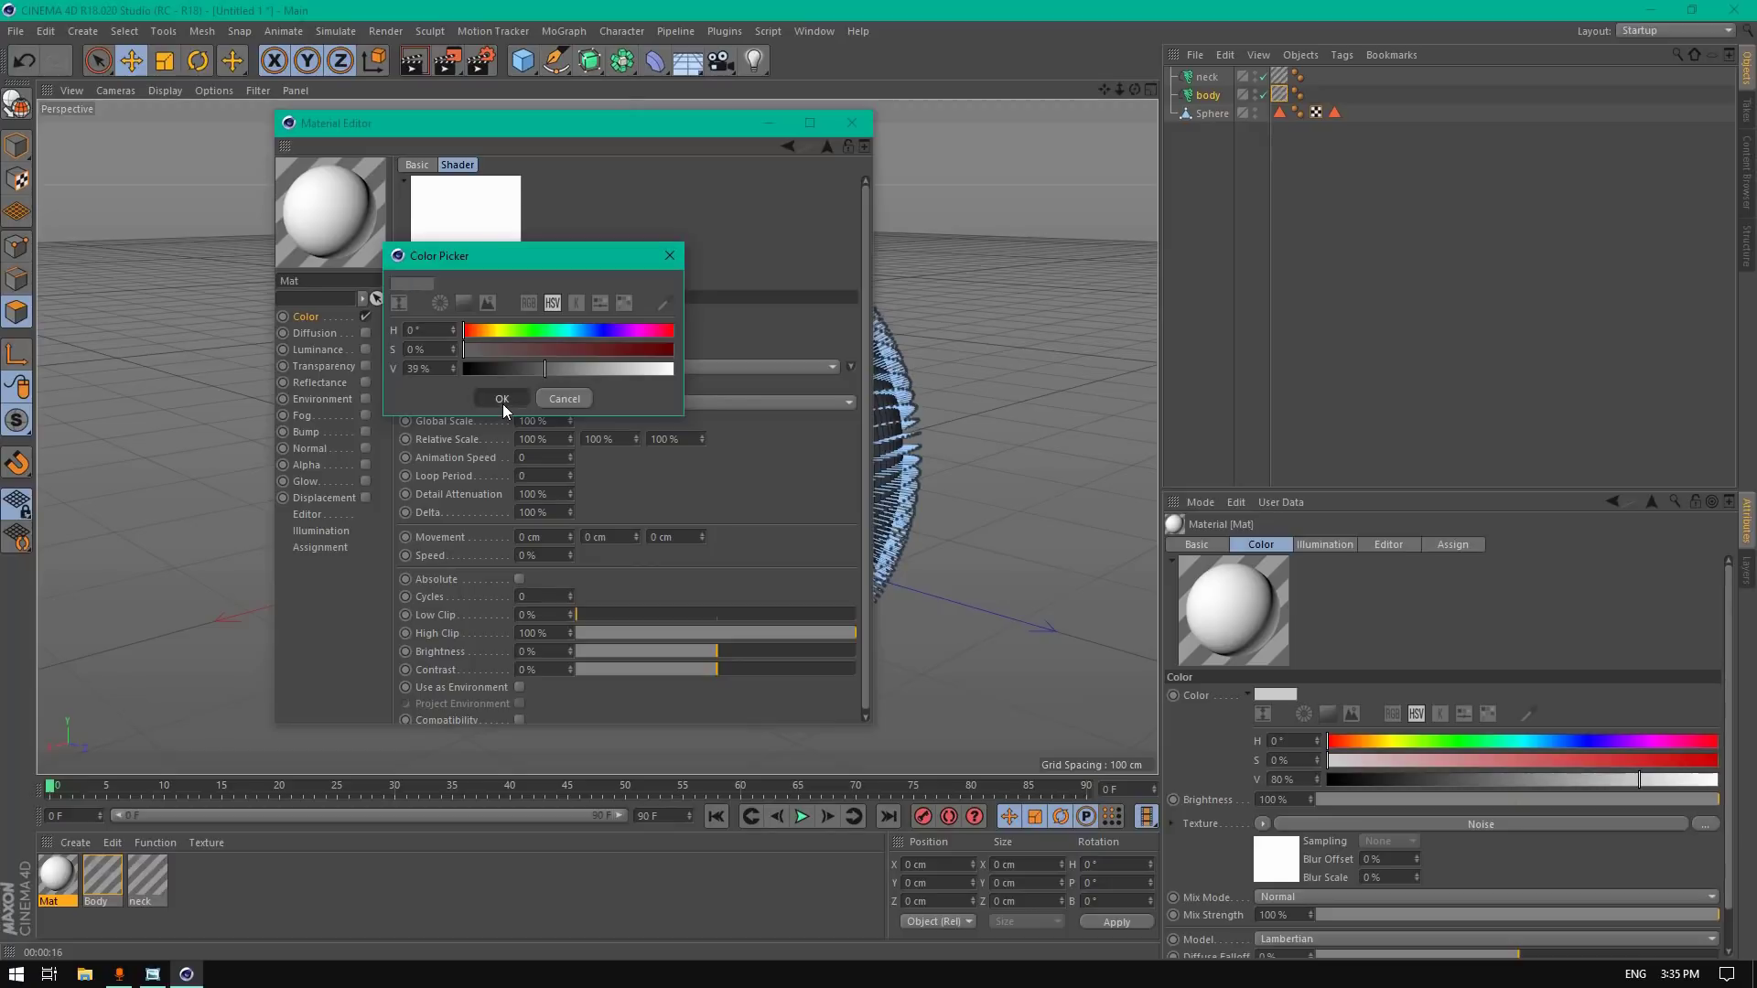
left_click(502, 400)
Step: Set the Noise shader's global scale to 400% and return to the material's colour settings
left_click(554, 415)
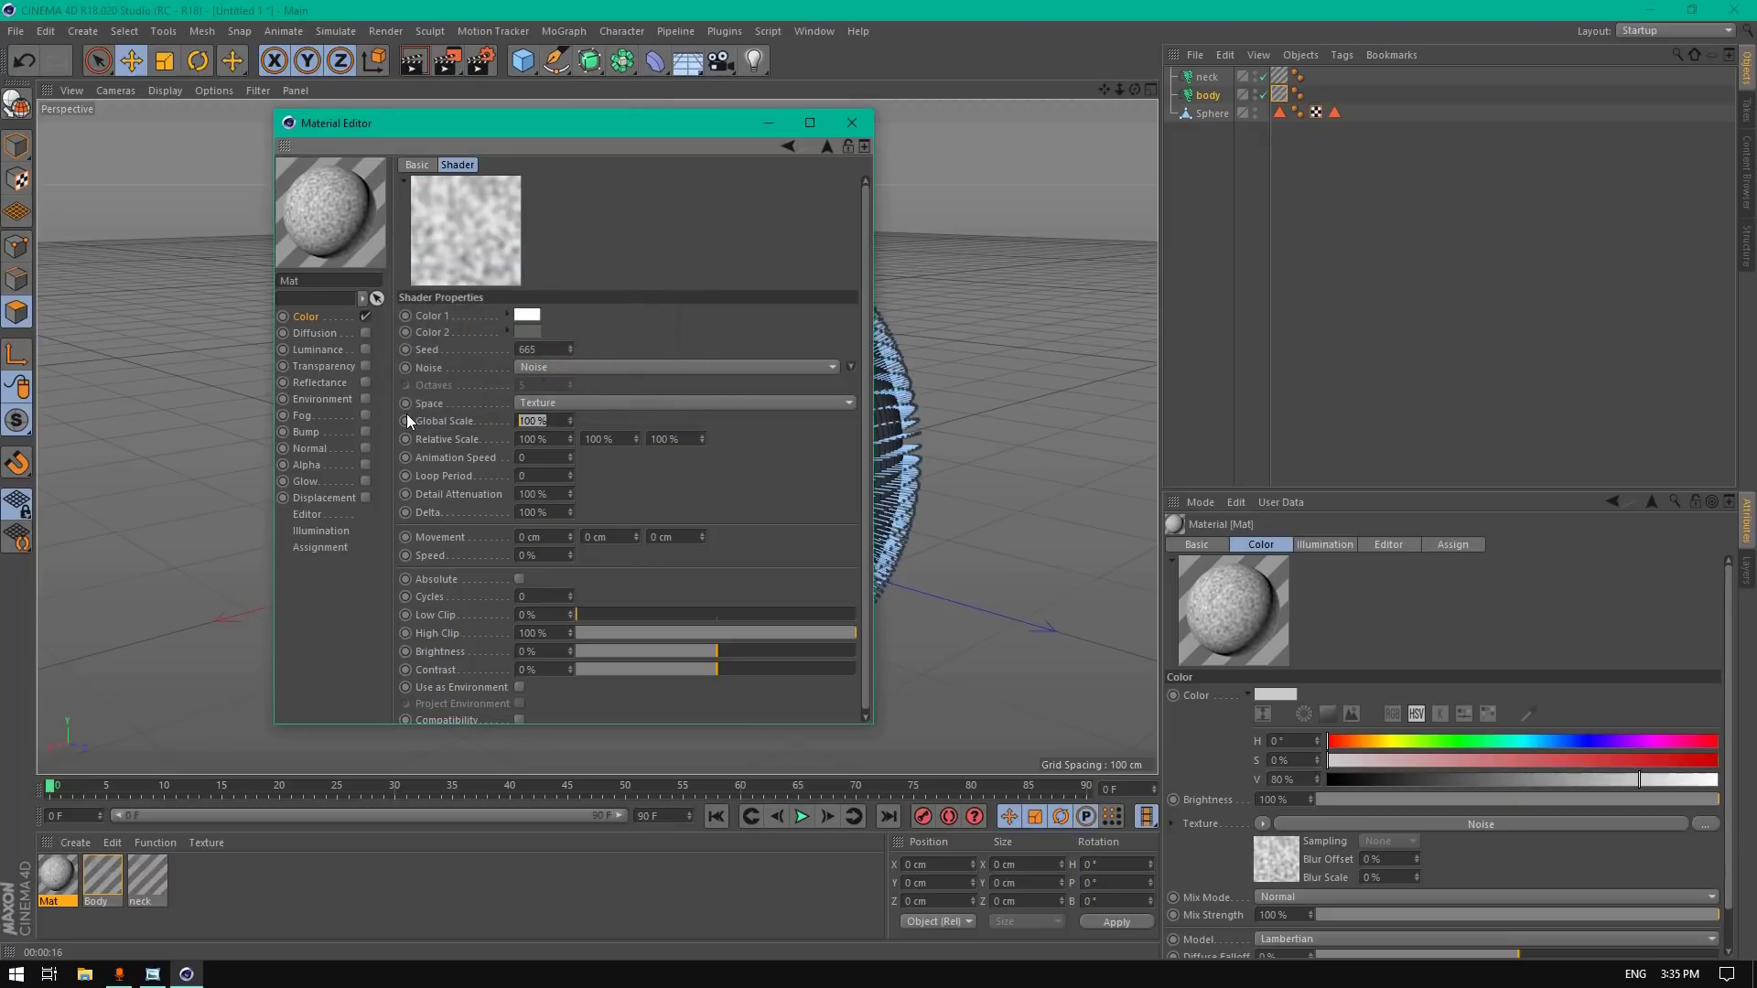
type("400")
key("Return")
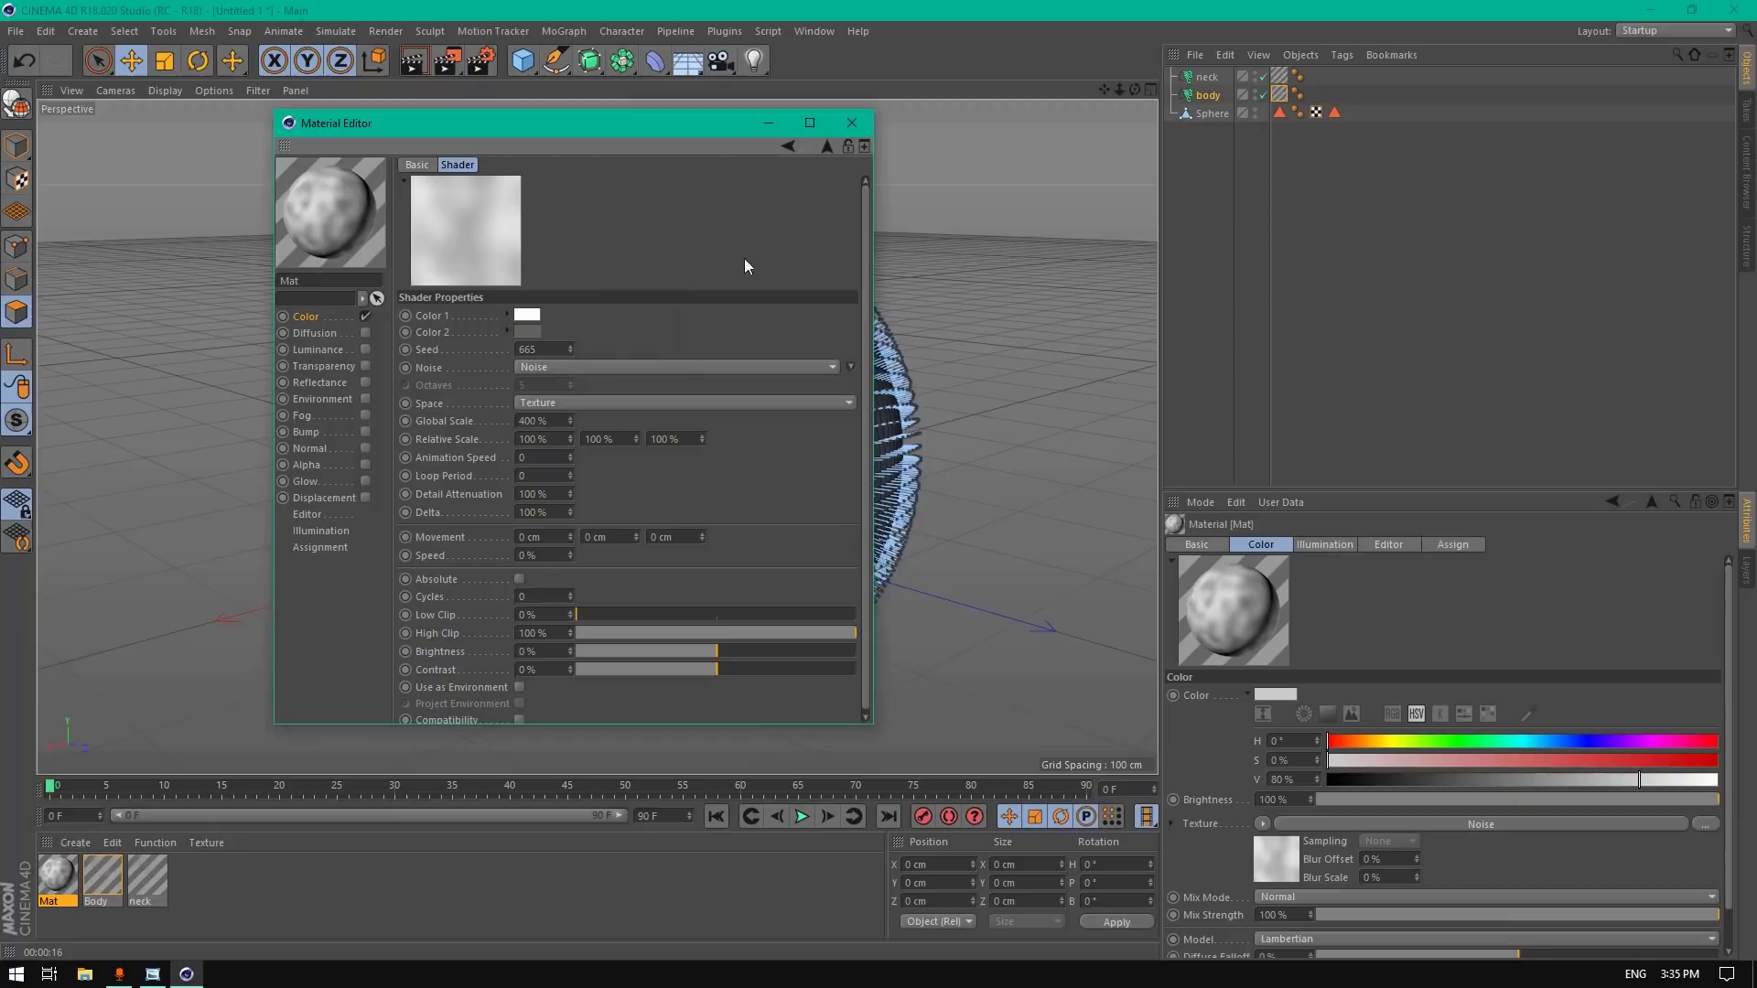
left_click(827, 147)
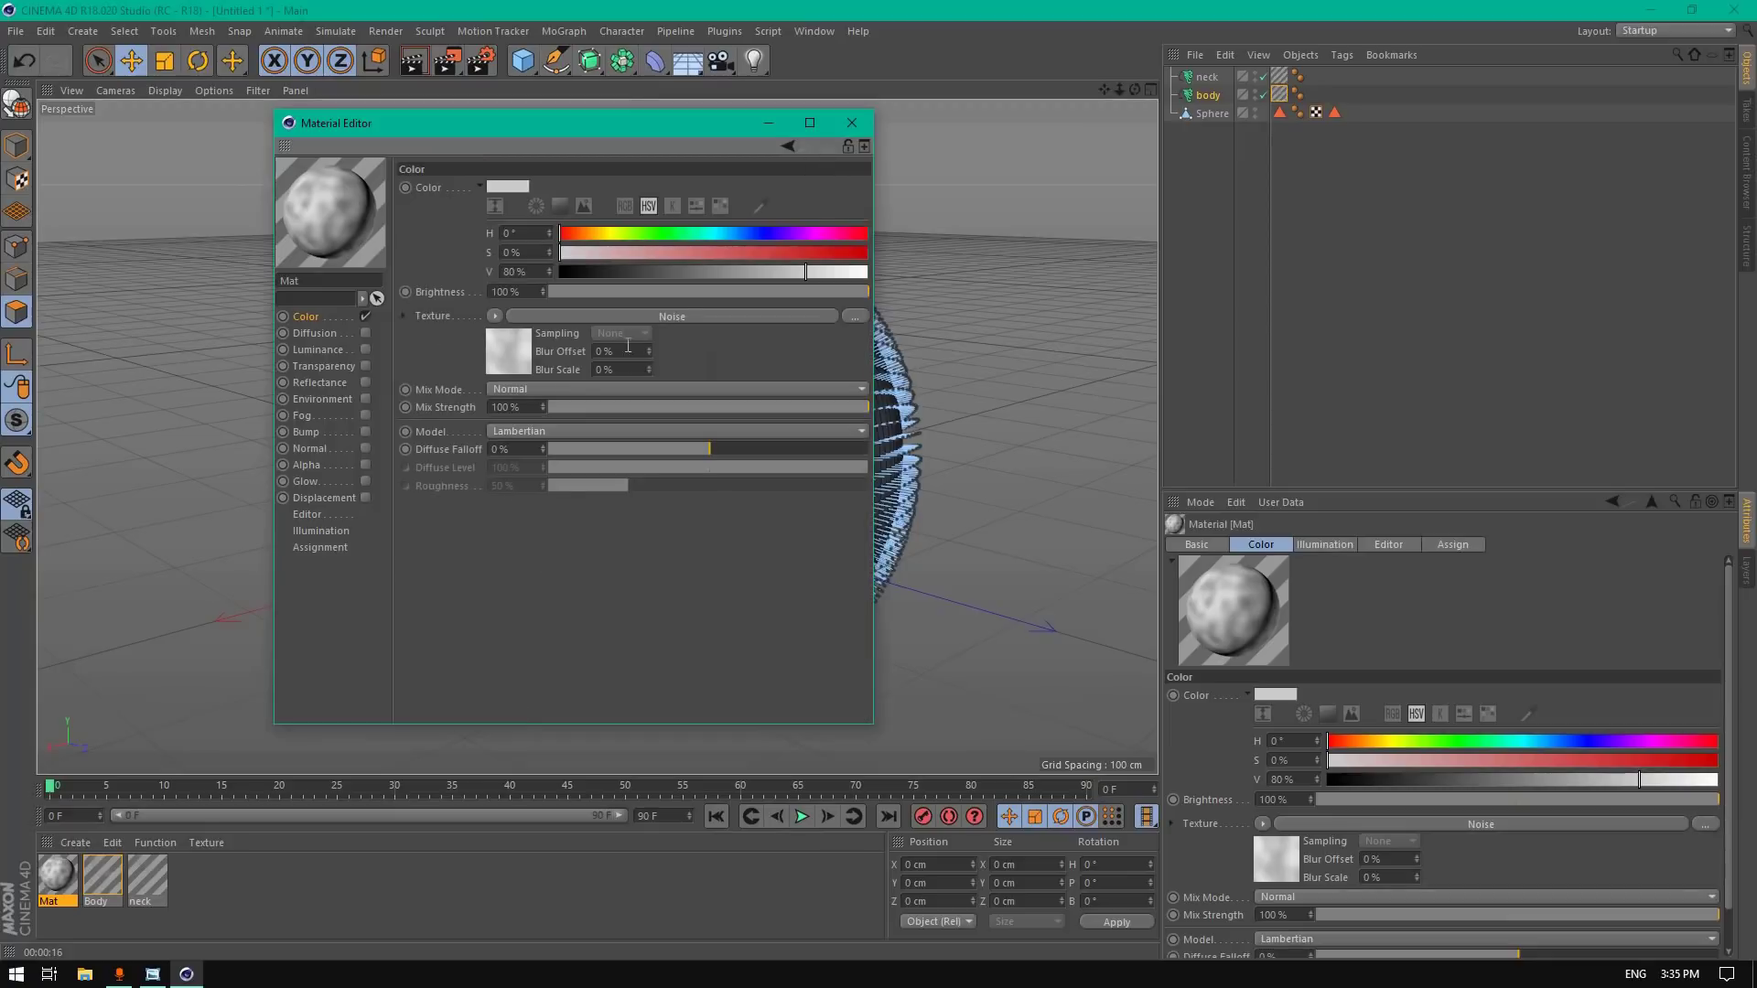
Step: Set the texture mix mode to Multiply and the shading model to Oren-Nayar, and close the material editor
left_click(518, 392)
left_click(524, 454)
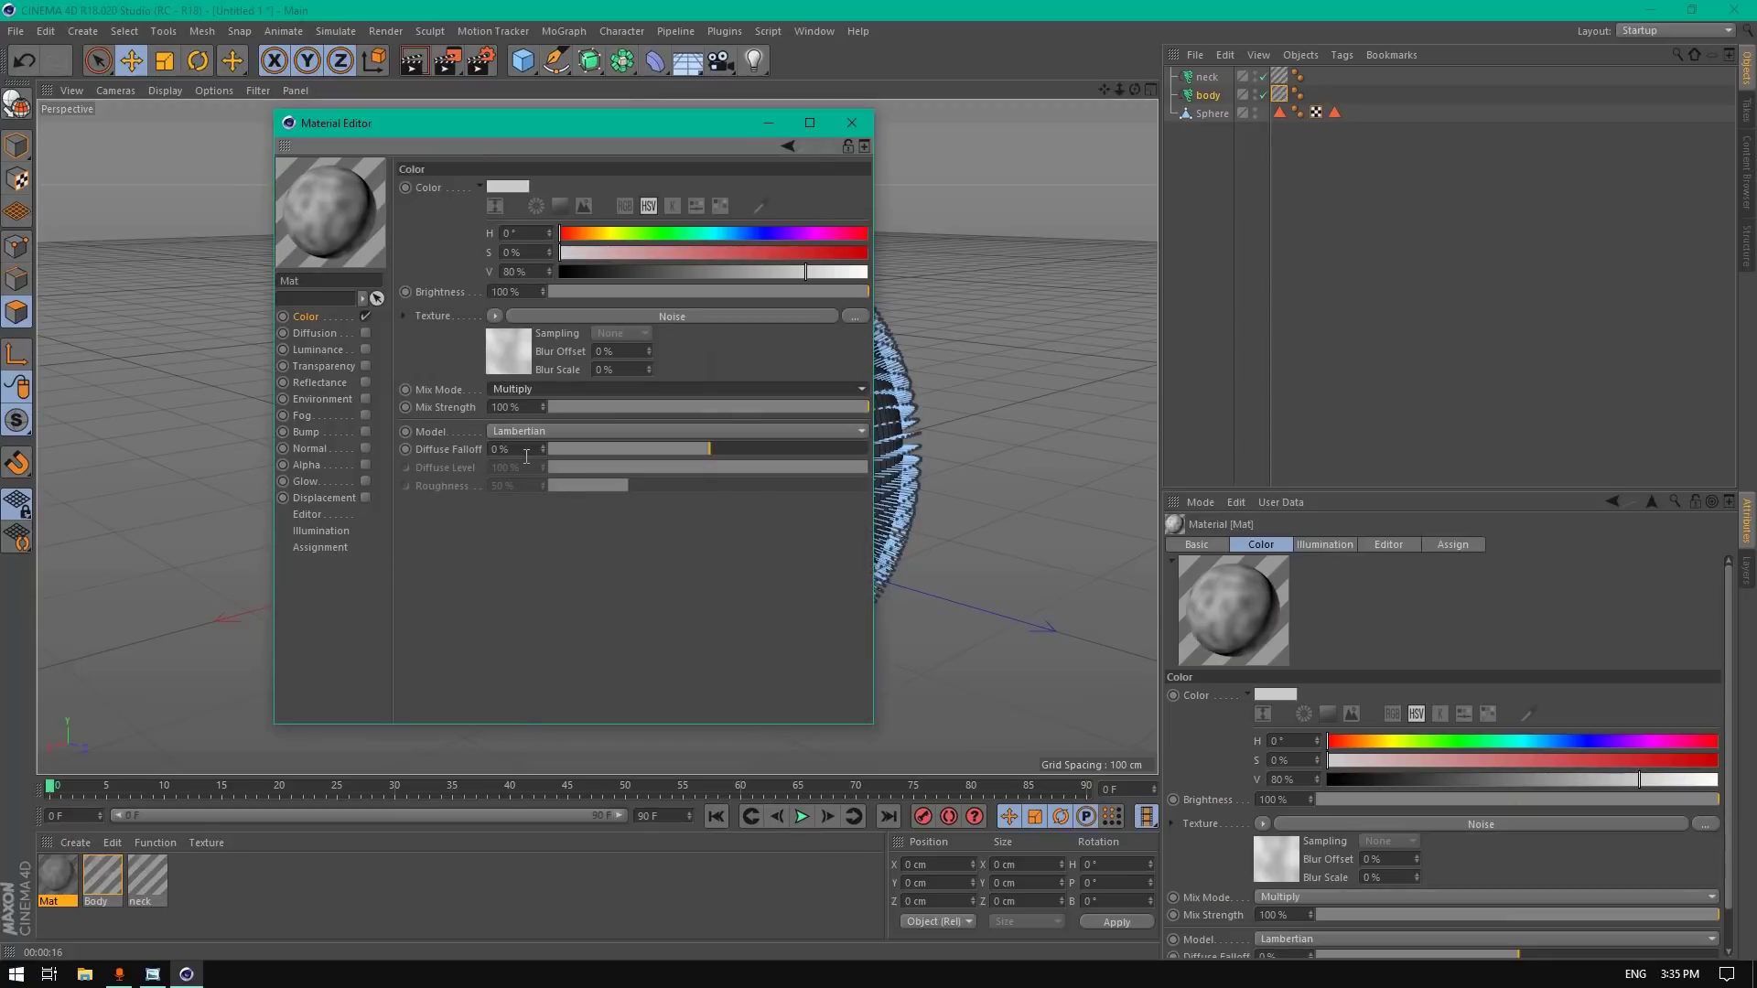
left_click(530, 436)
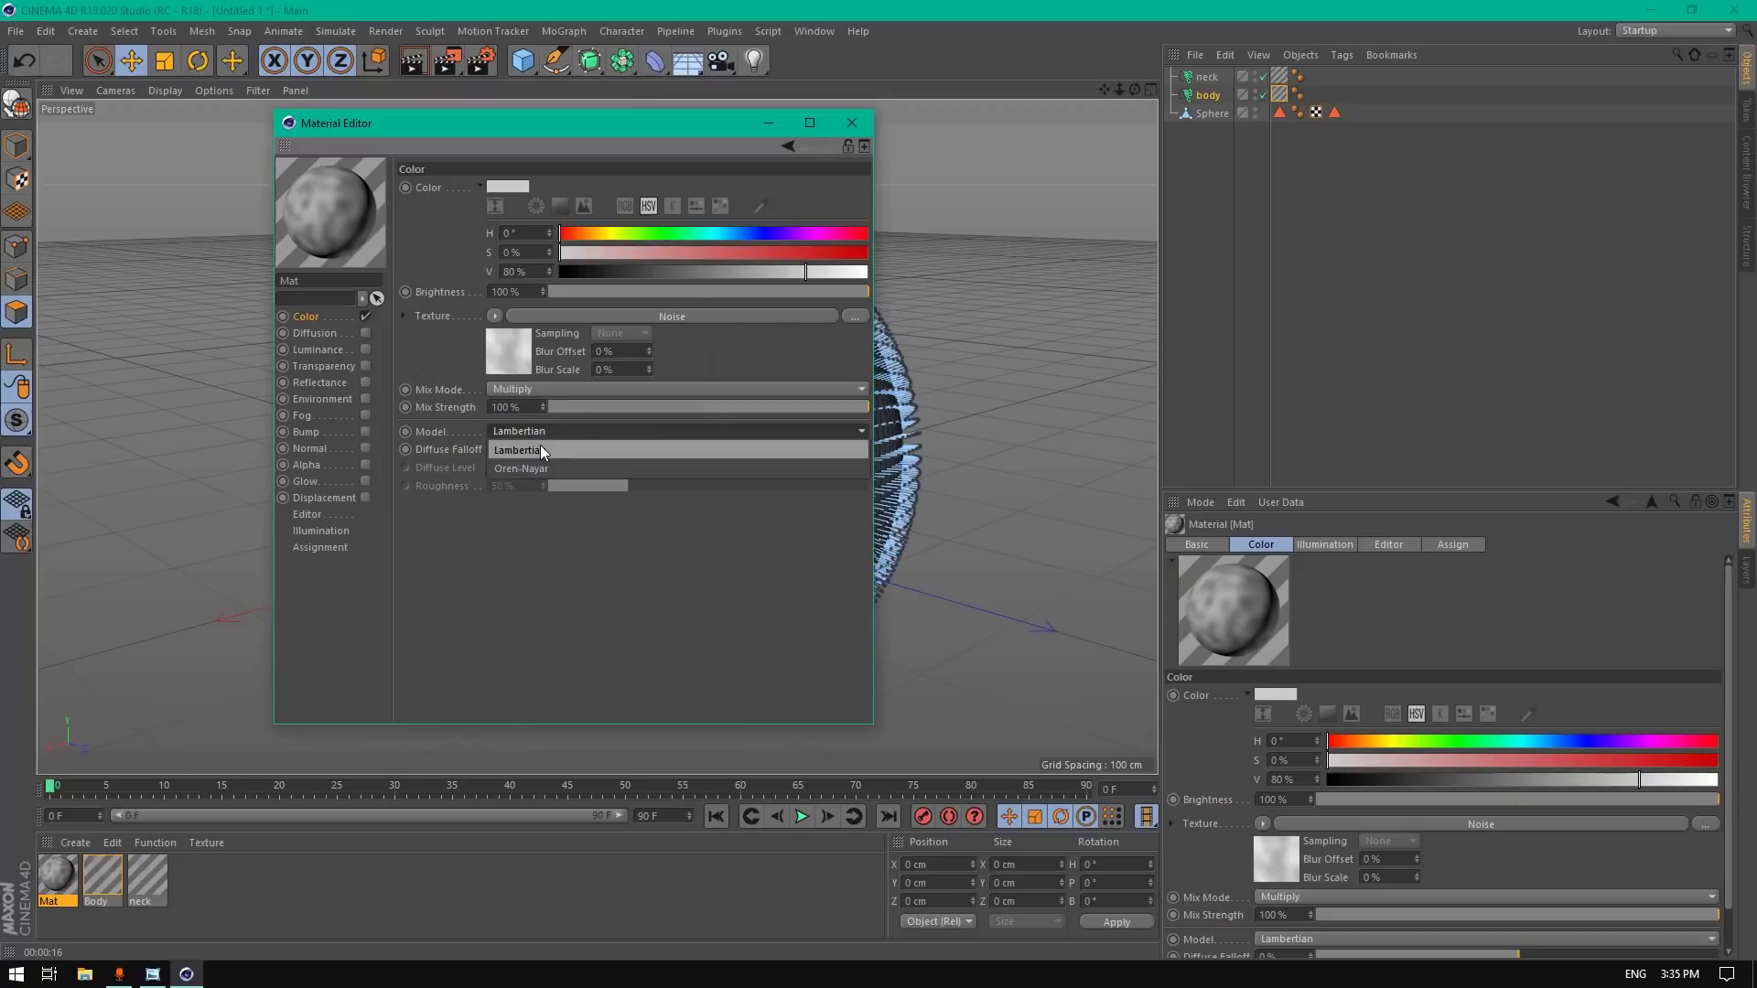
left_click(546, 464)
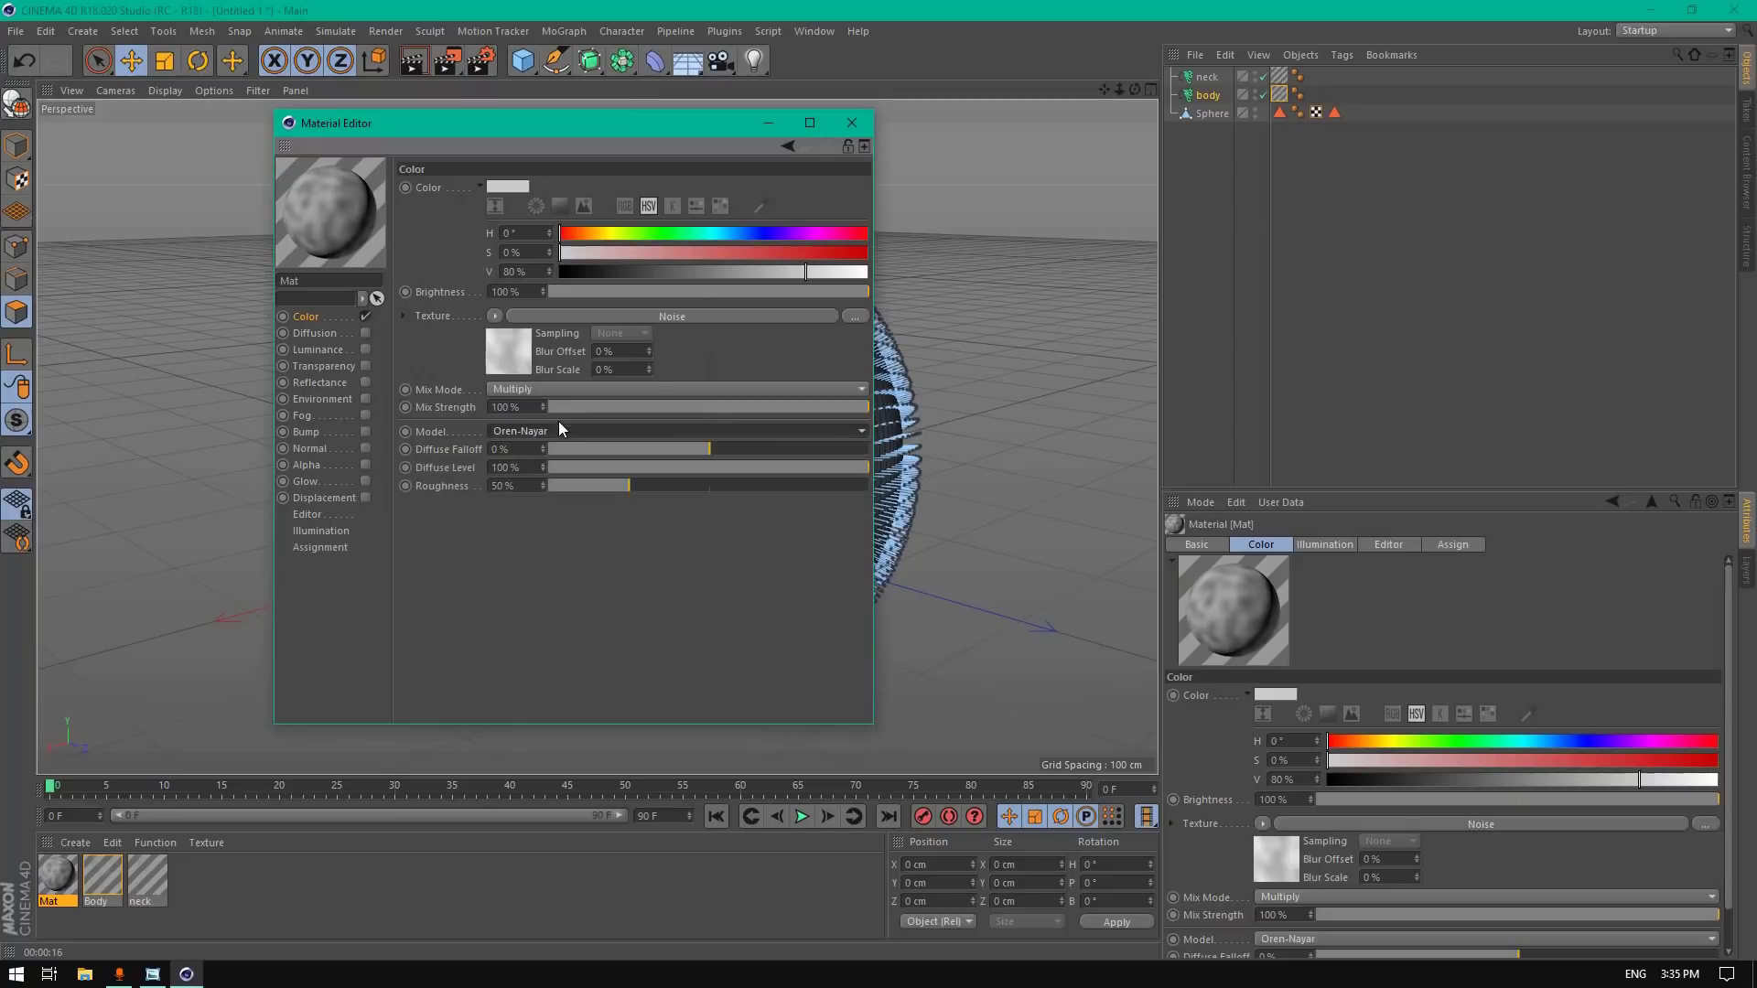
left_click(851, 123)
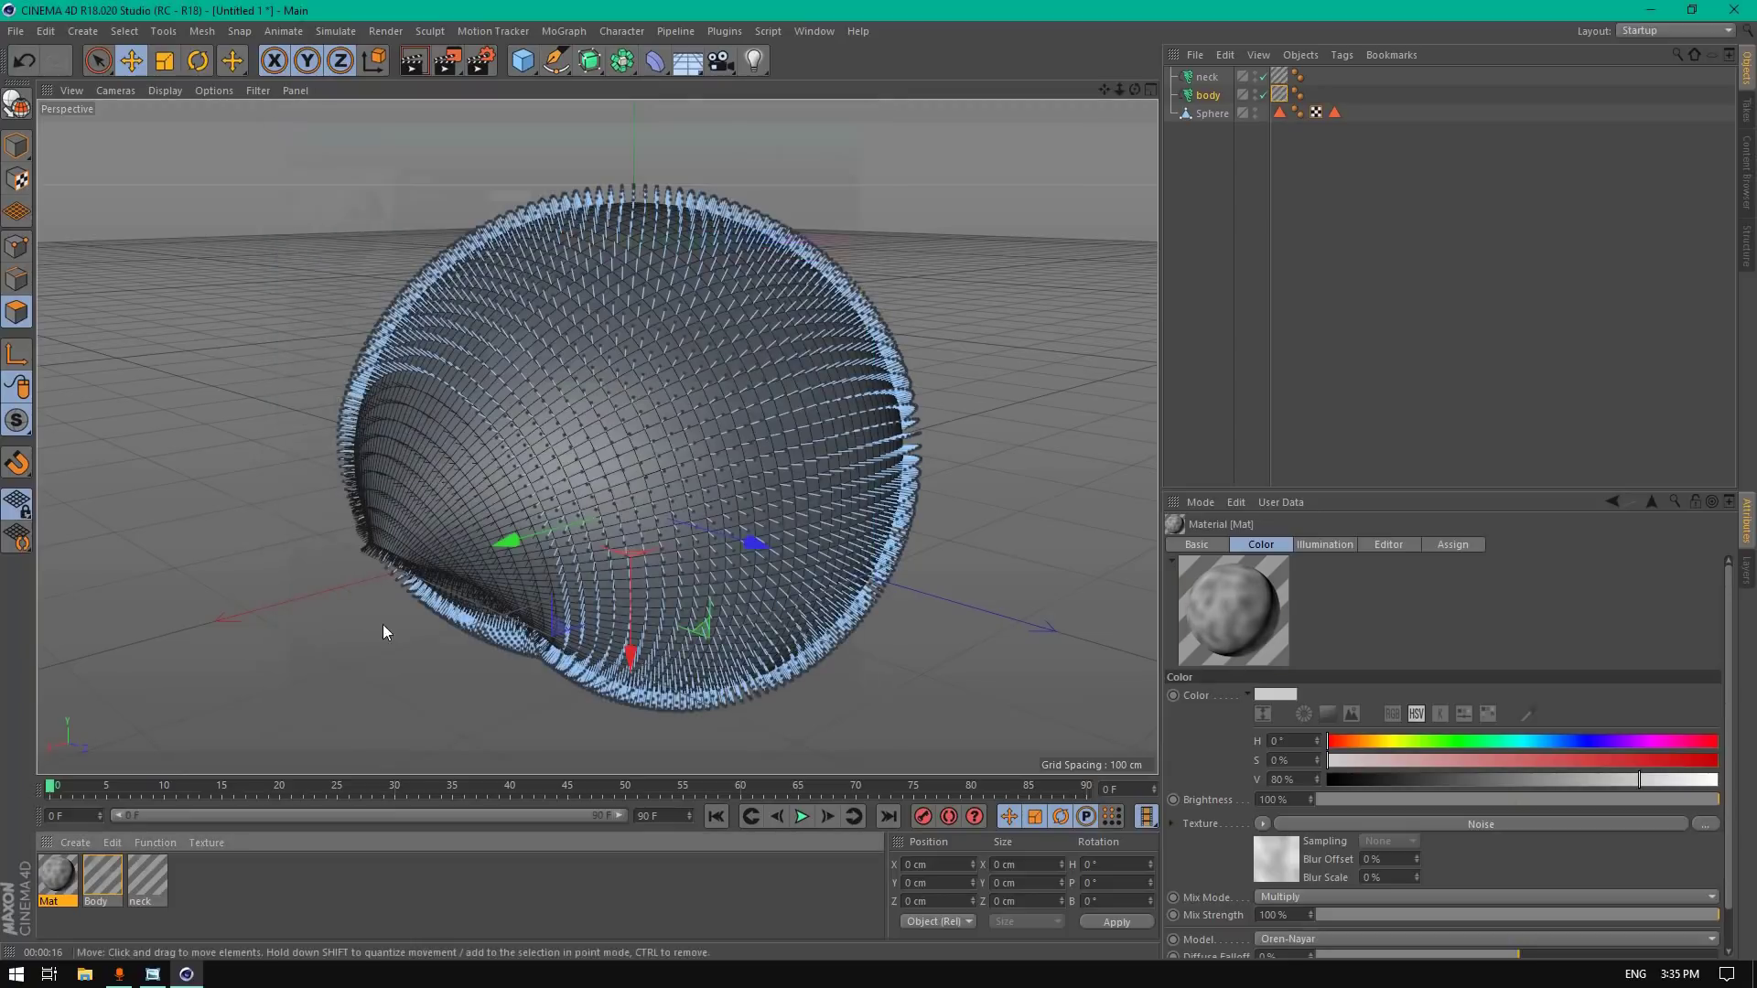
Step: Apply the noise-textured Mat material to the Sphere and copy the Noise shader from its colour texture
mouse_move(61, 881)
left_mouse_down()
mouse_move(1474, 249)
mouse_move(1256, 114)
mouse_move(1211, 116)
left_mouse_up()
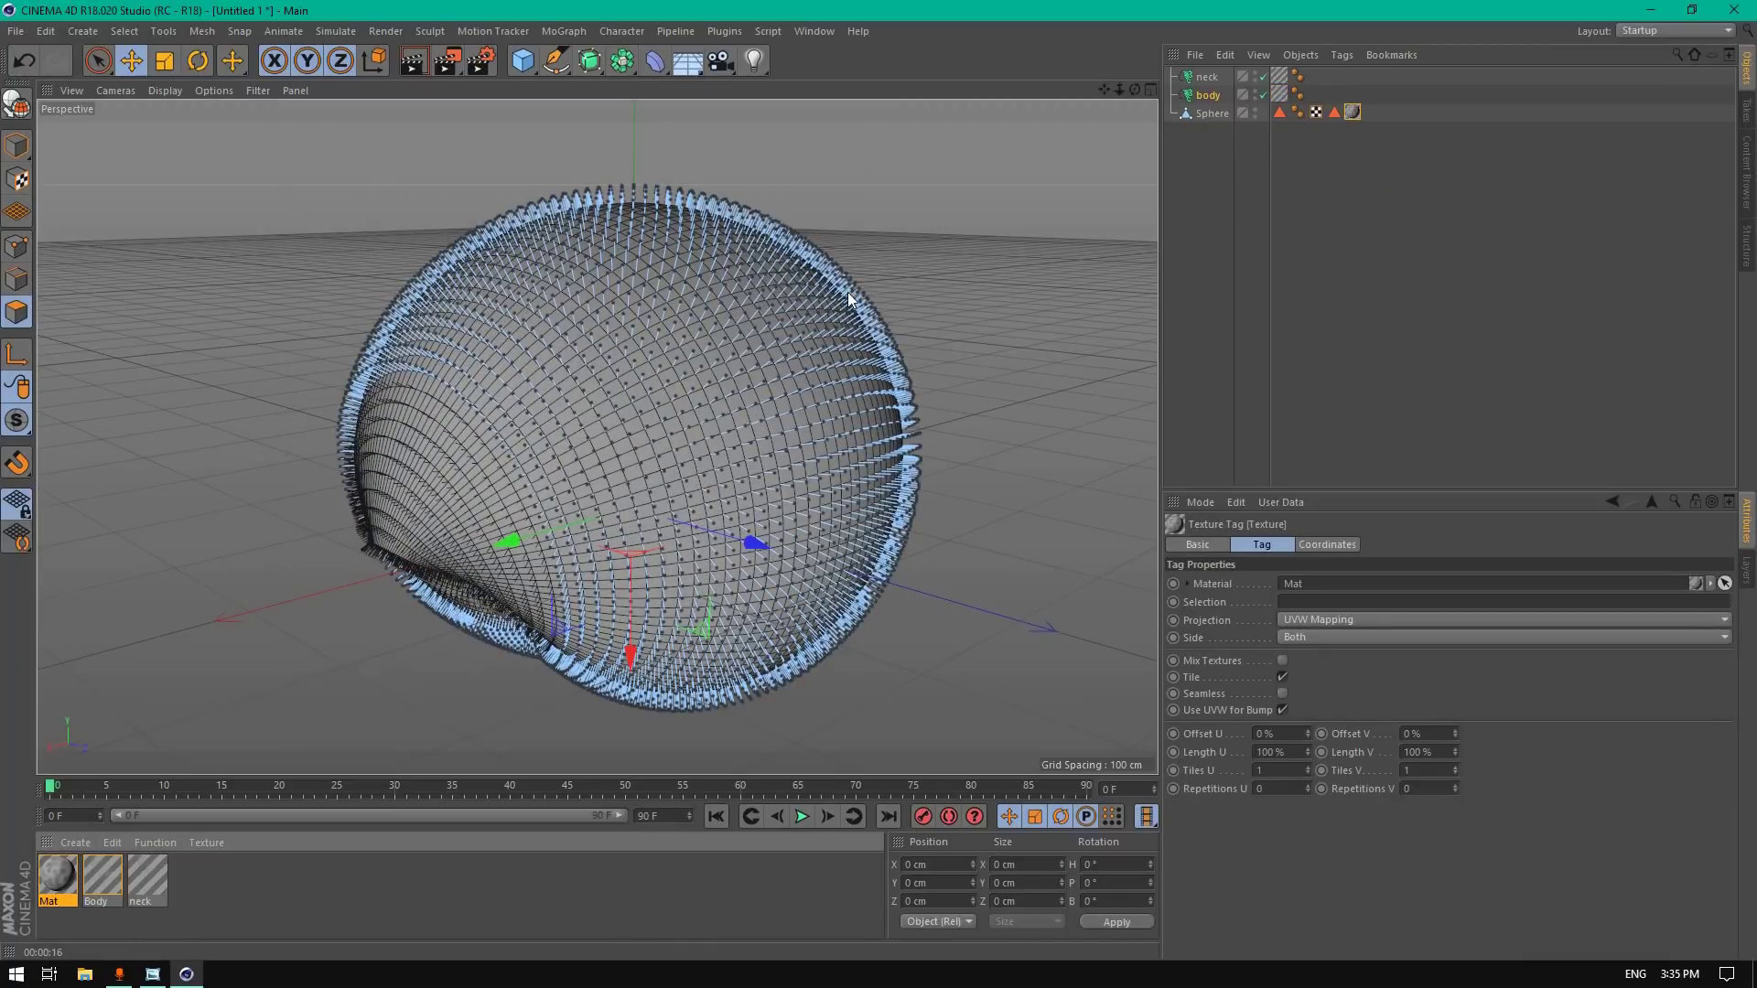
double_click(68, 881)
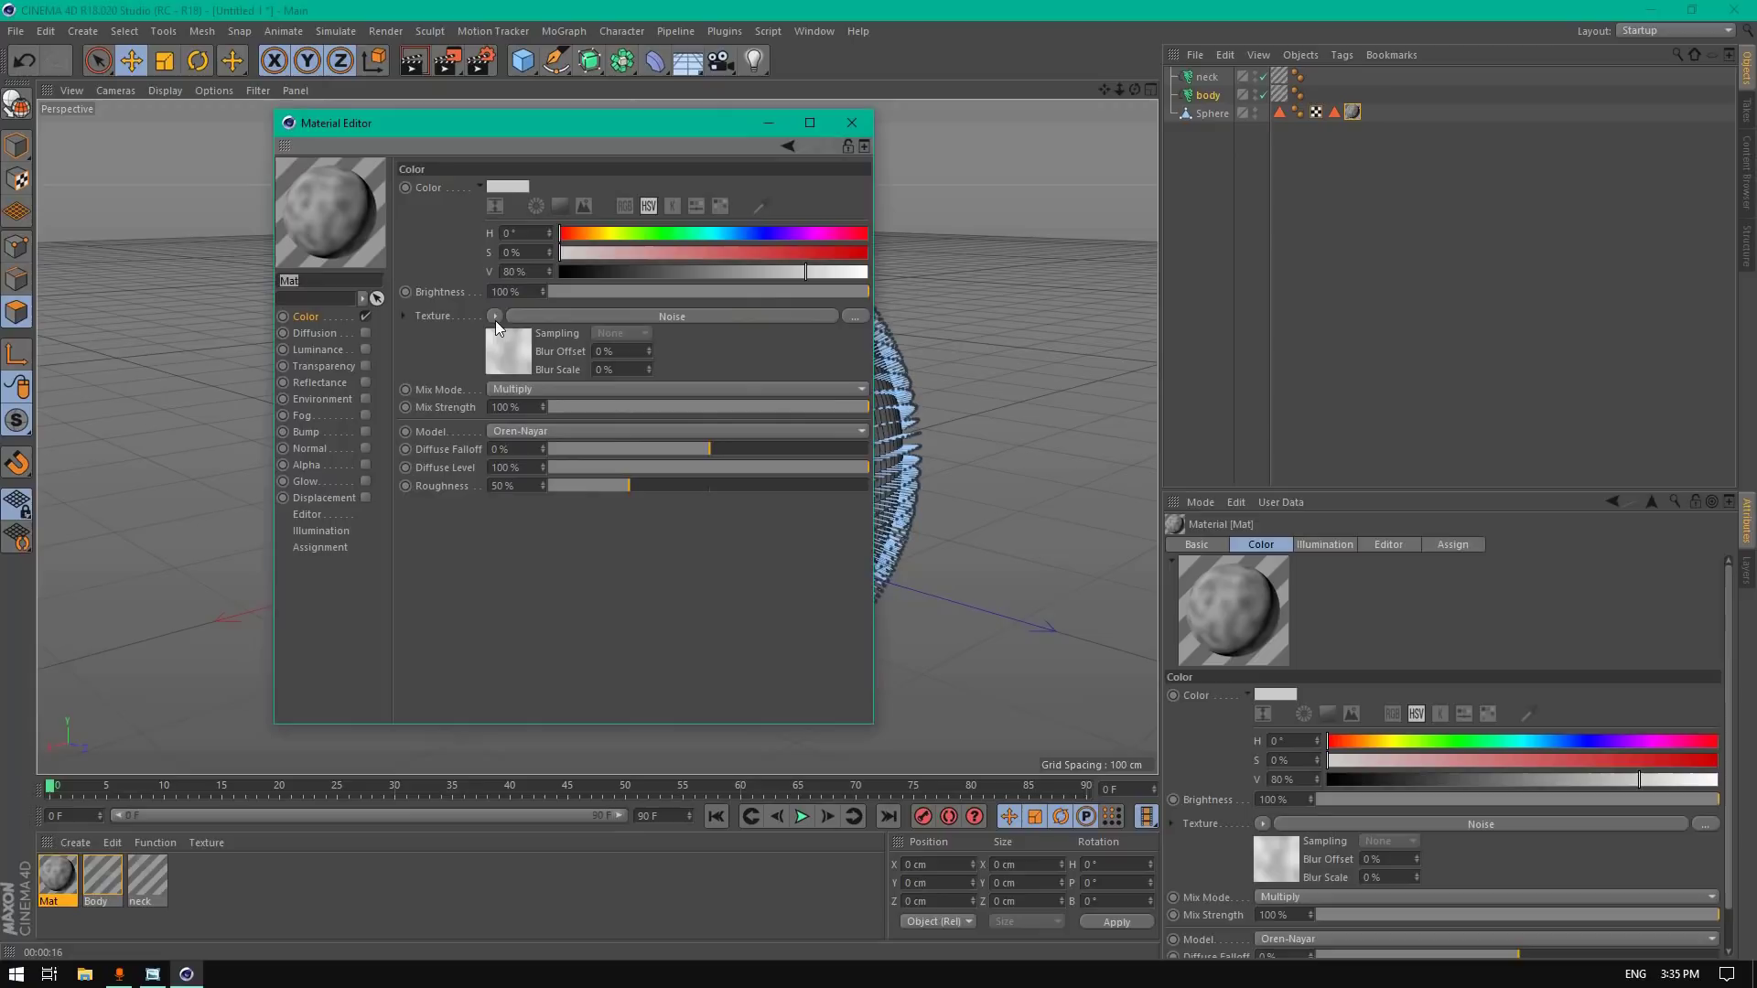
left_click(495, 317)
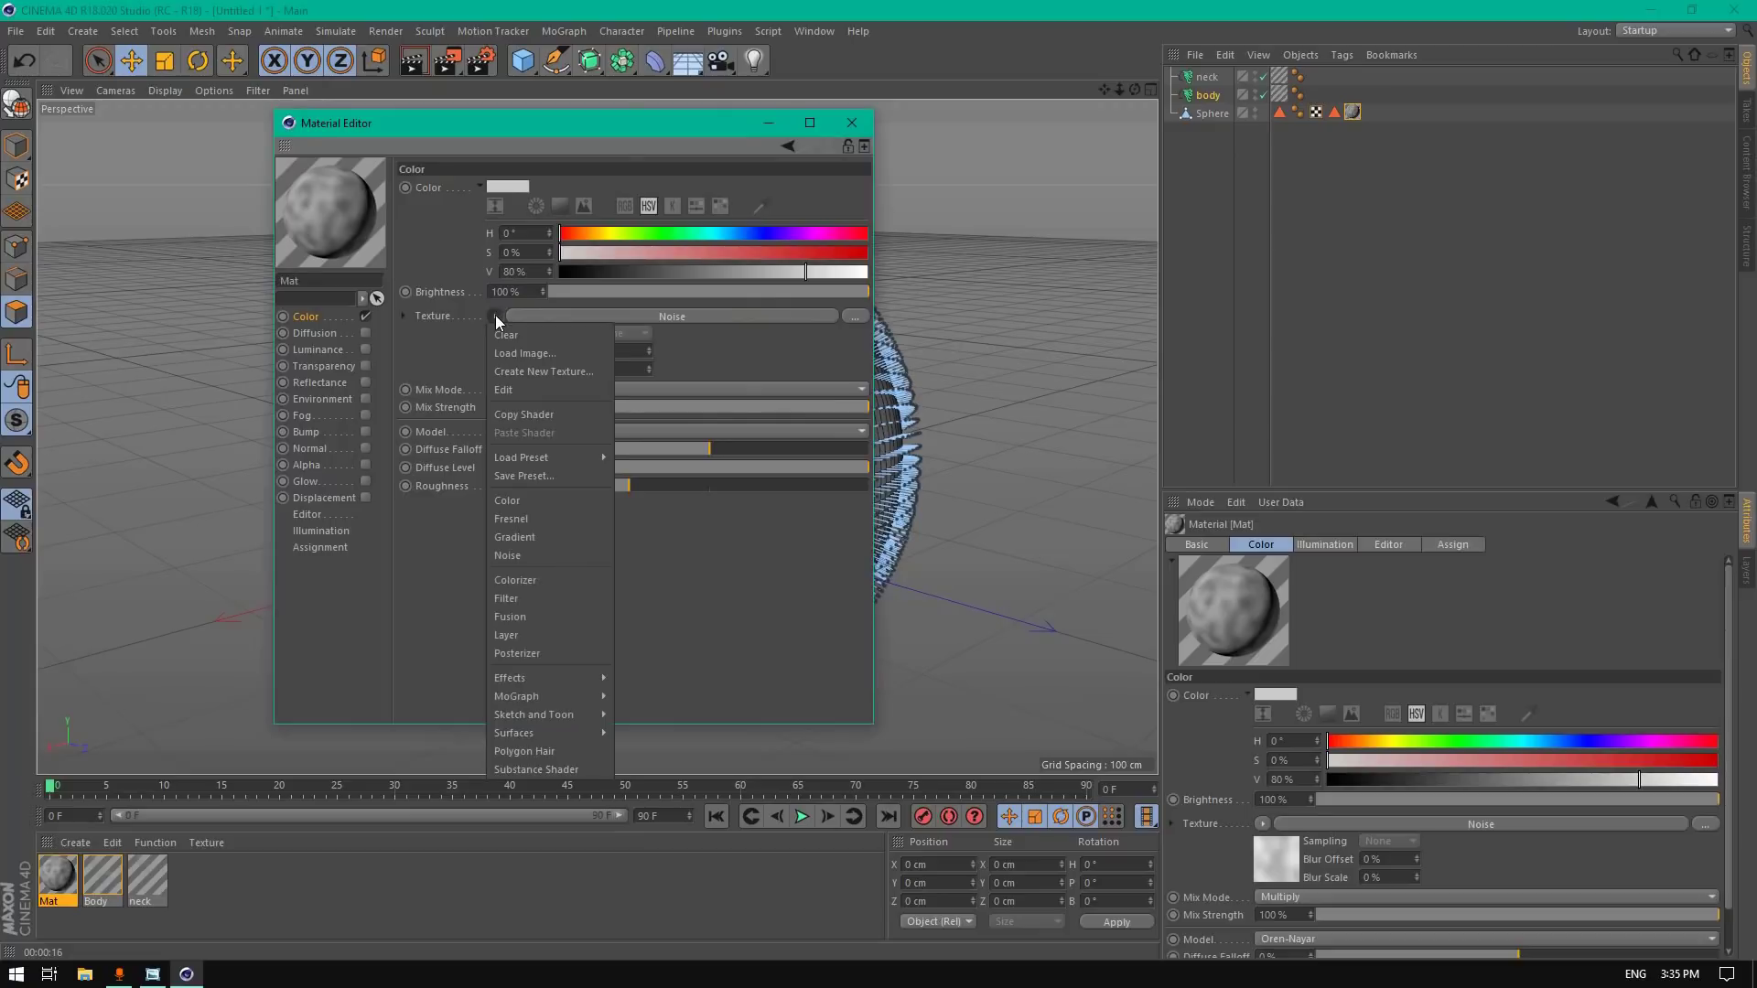
left_click(531, 415)
left_click(852, 123)
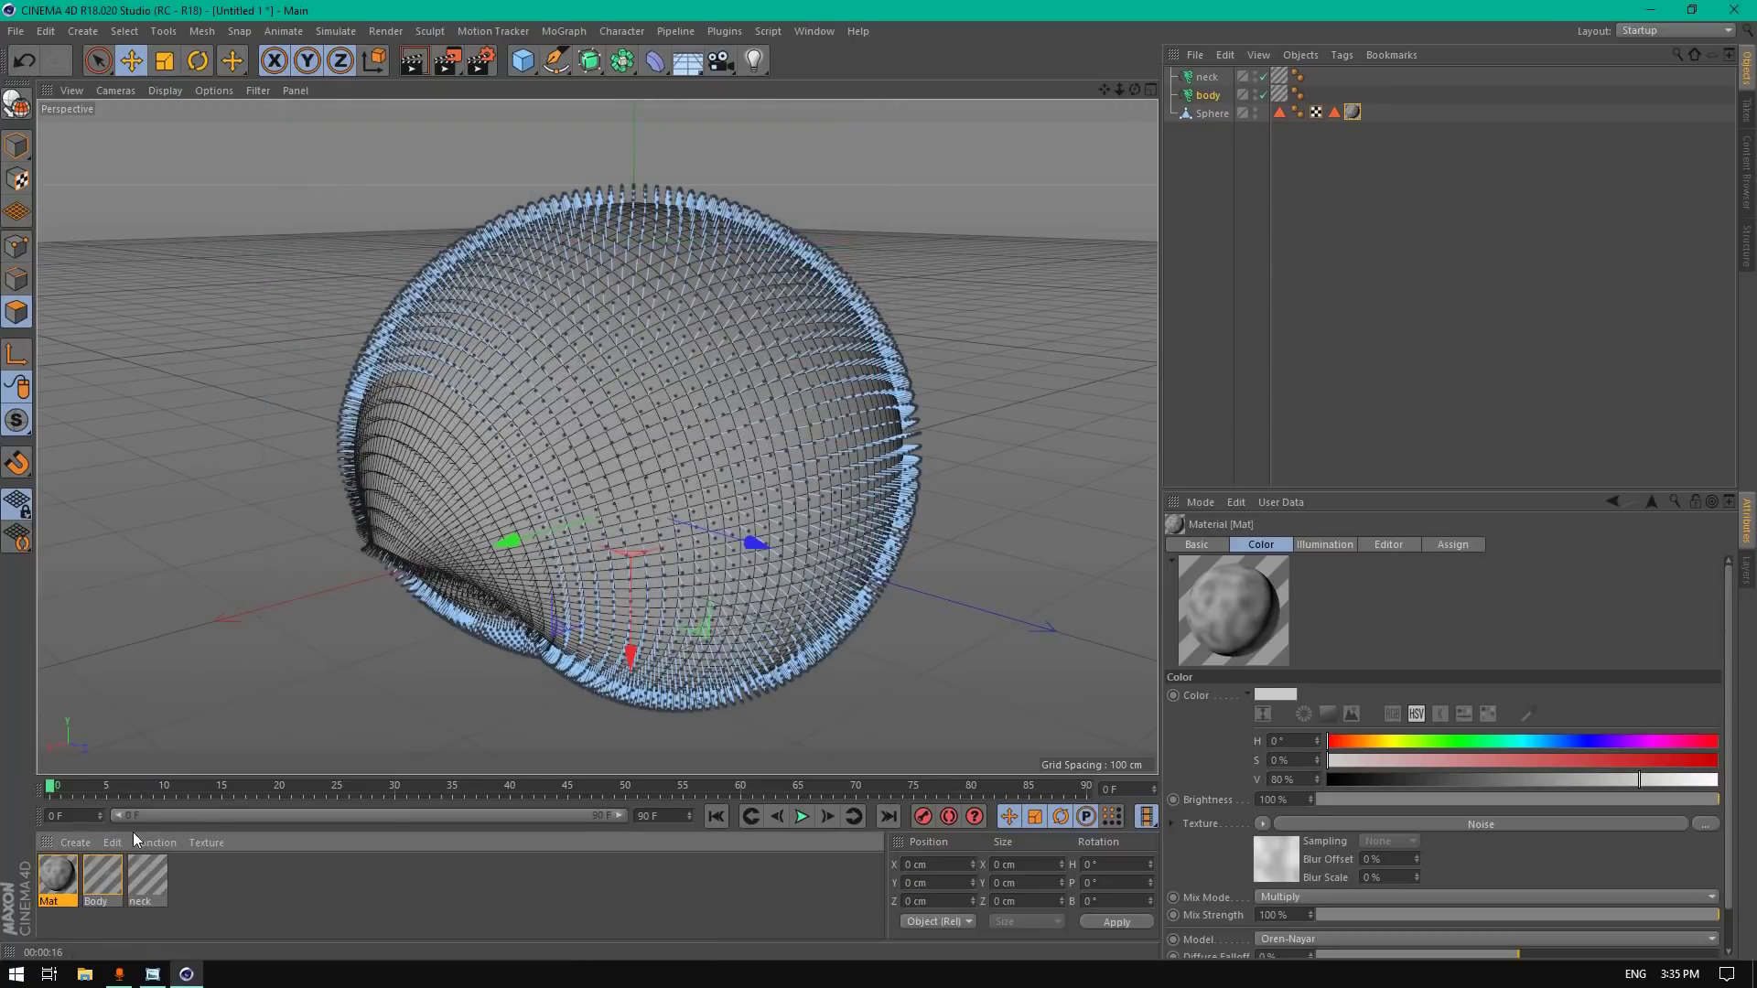
Step: Paste the copied Noise shader into the roots texture of the Body hair material's colour
double_click(90, 865)
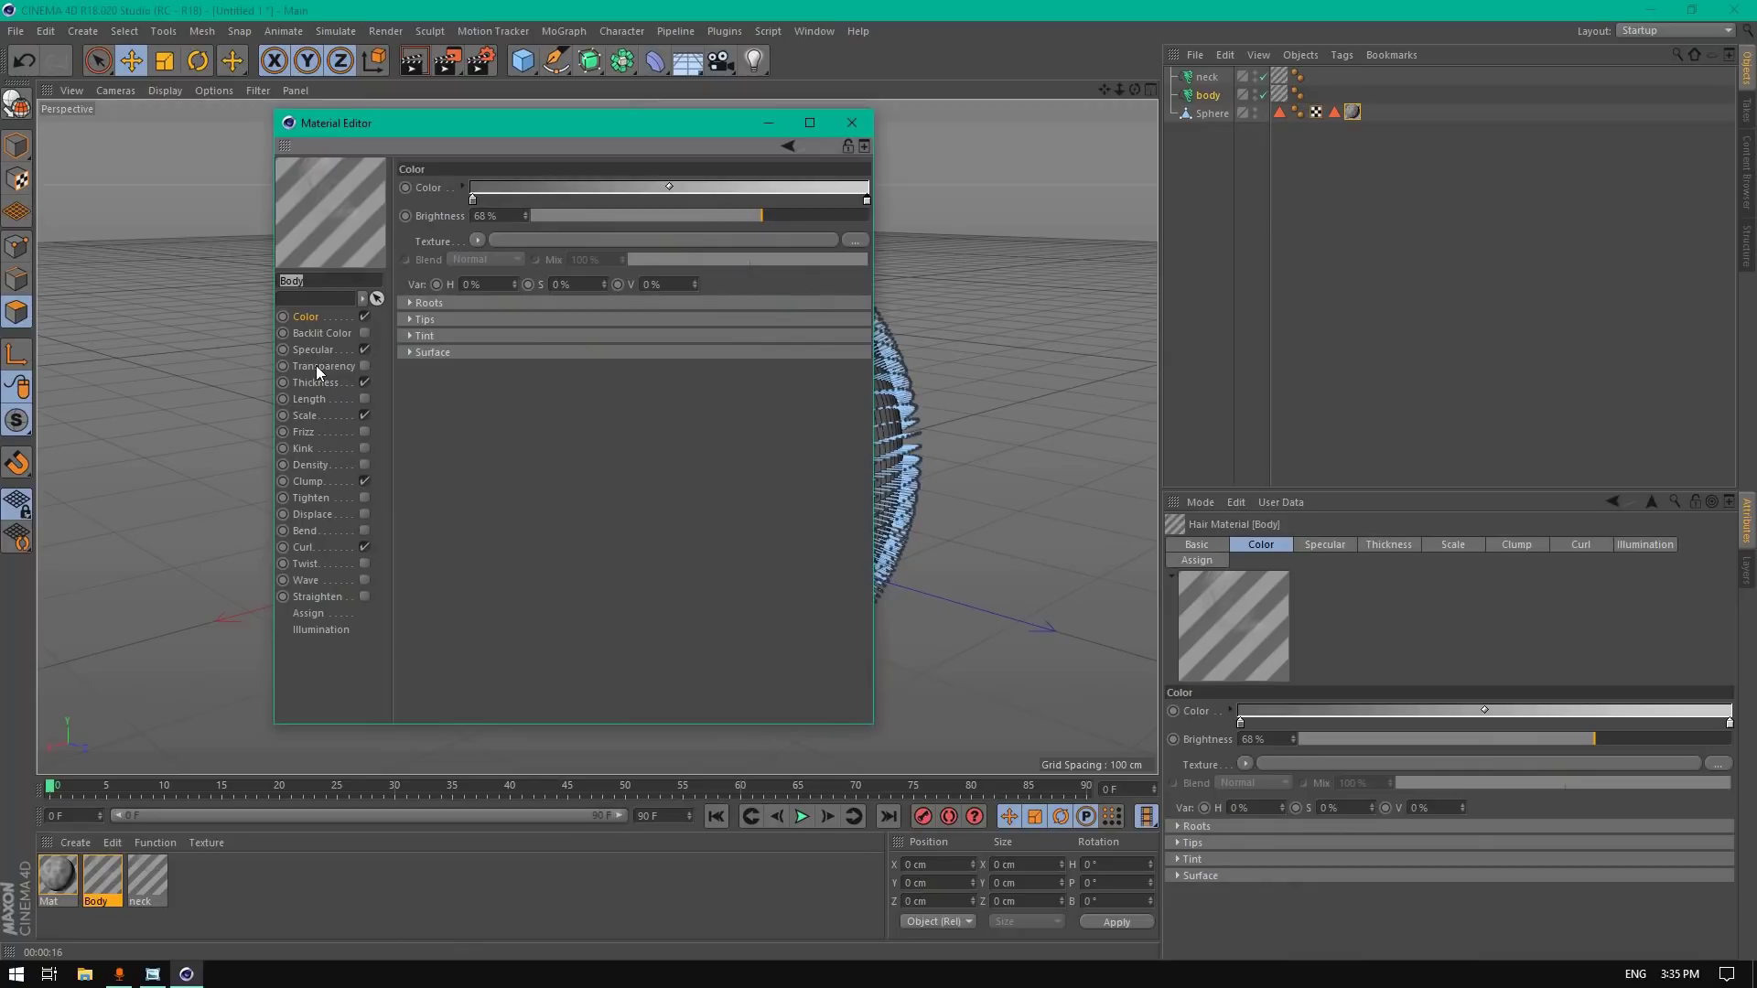
left_click(300, 319)
left_click(410, 302)
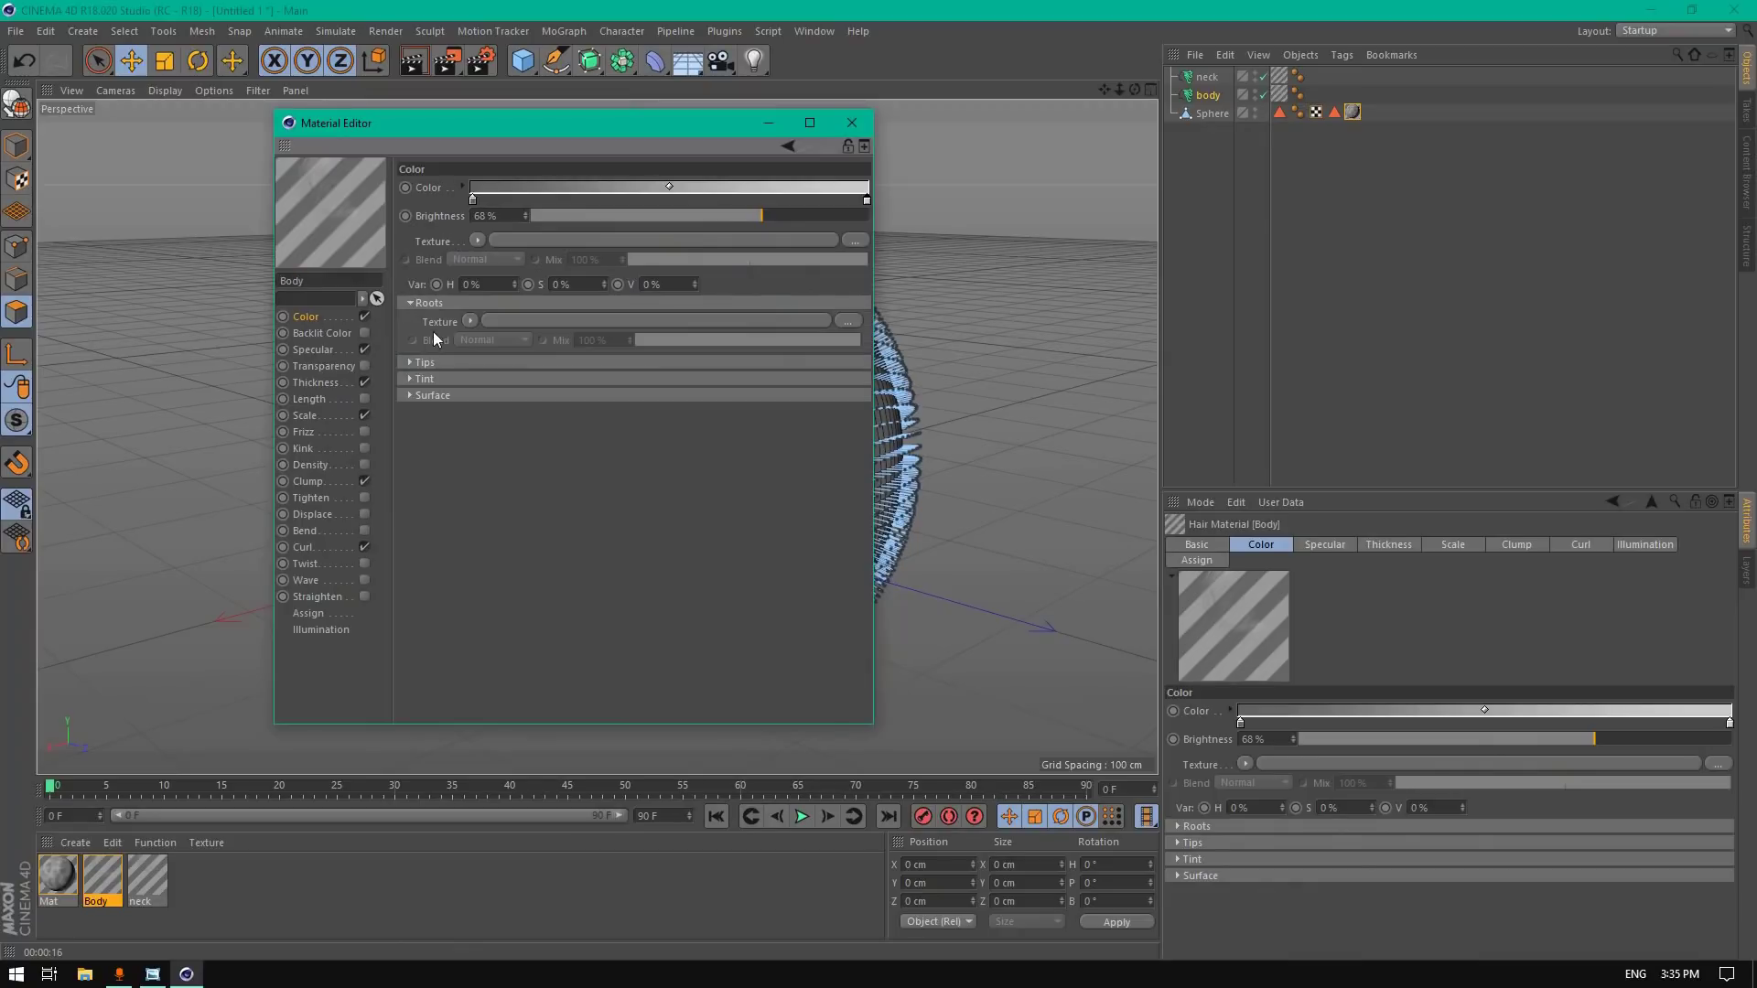
left_click(469, 321)
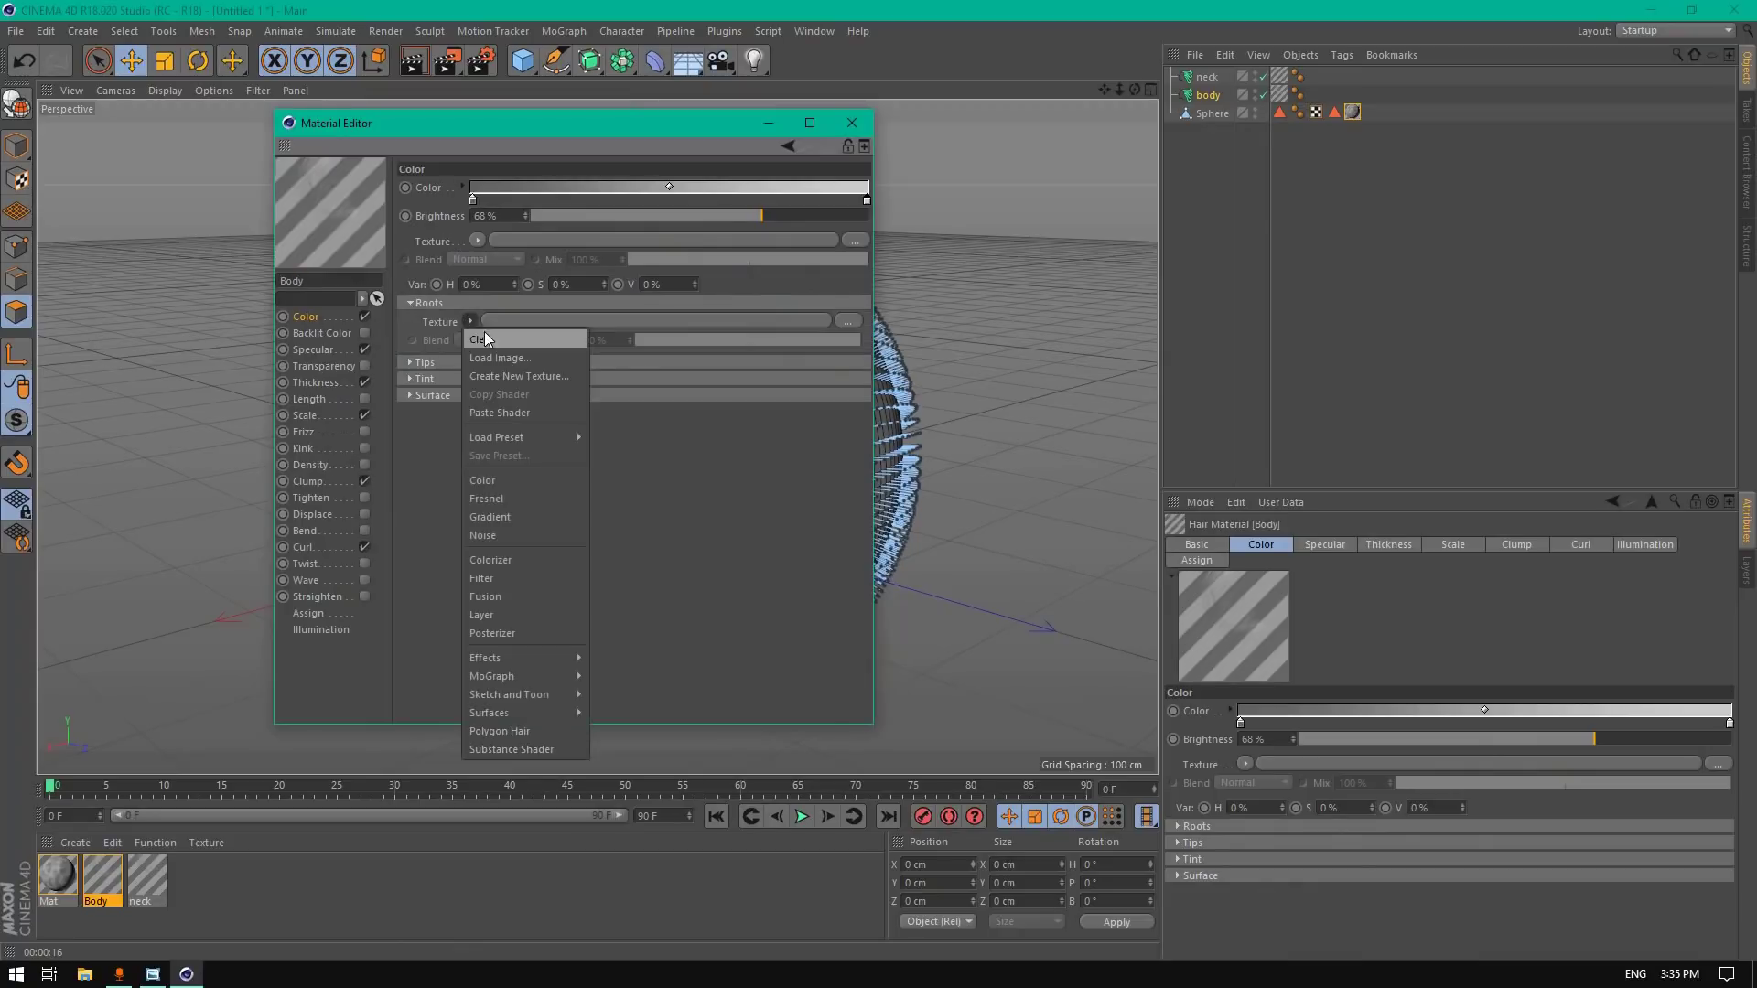
left_click(519, 408)
Step: Paste the copied Noise shader into the neck hair material's roots colour texture and close the material editor
left_click(146, 875)
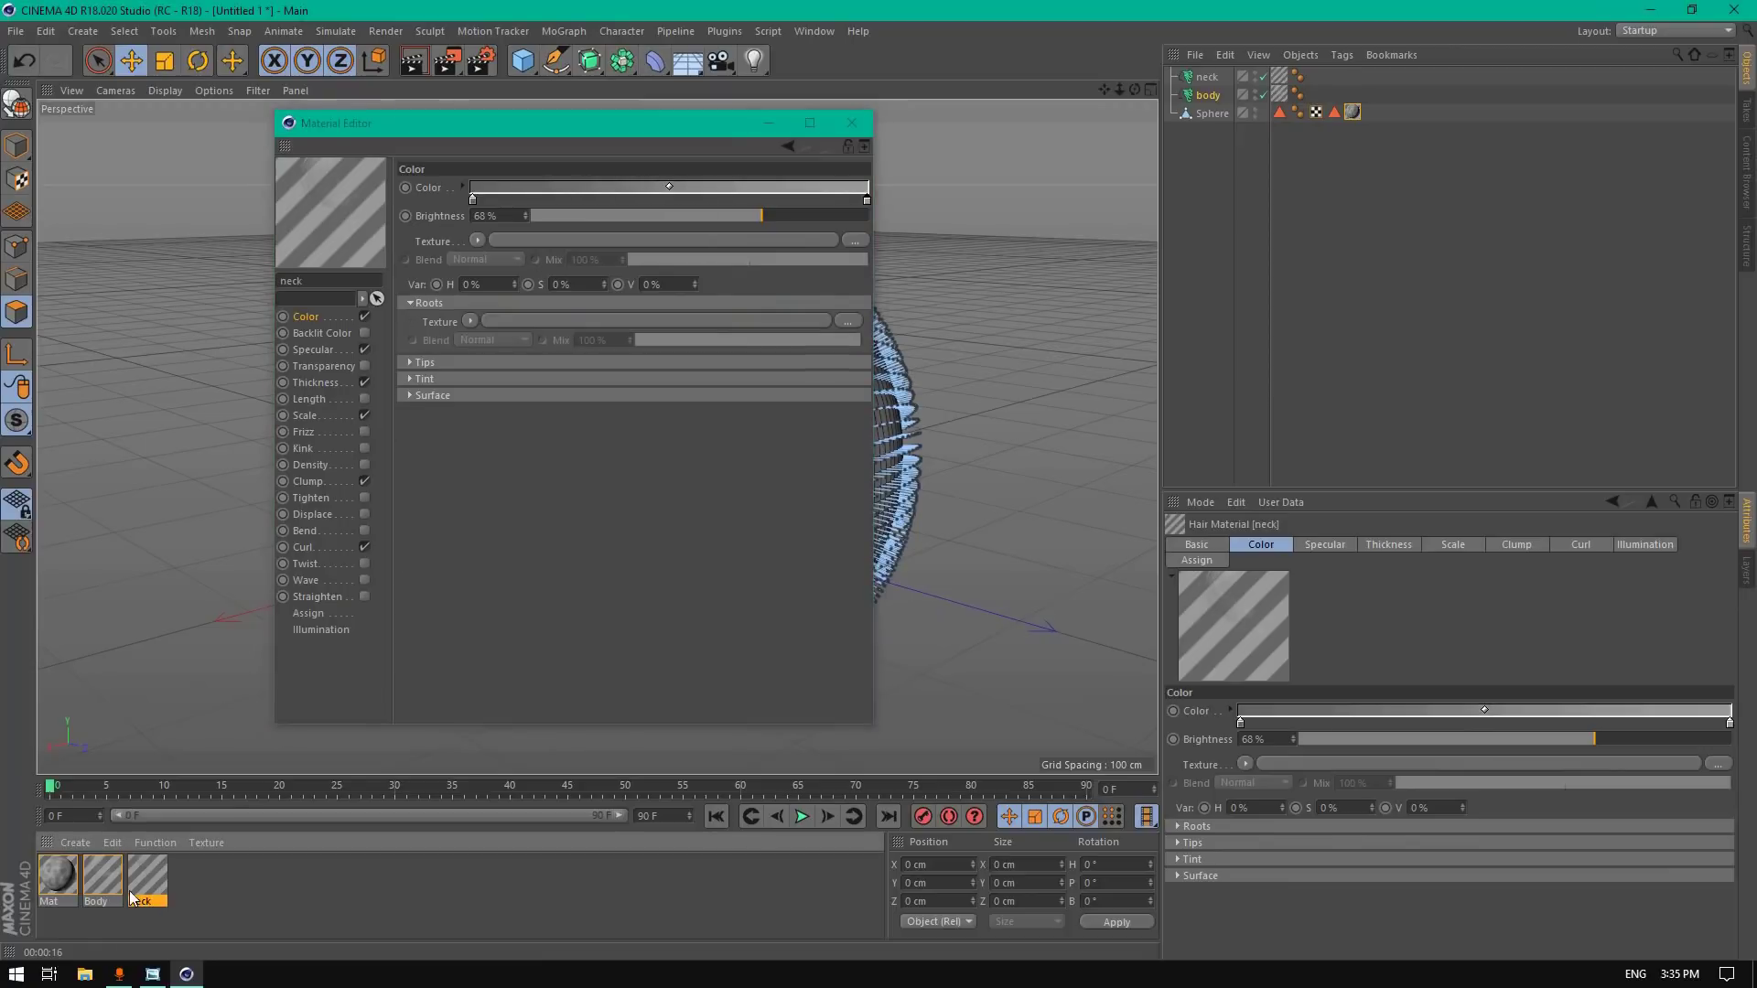
left_click(468, 321)
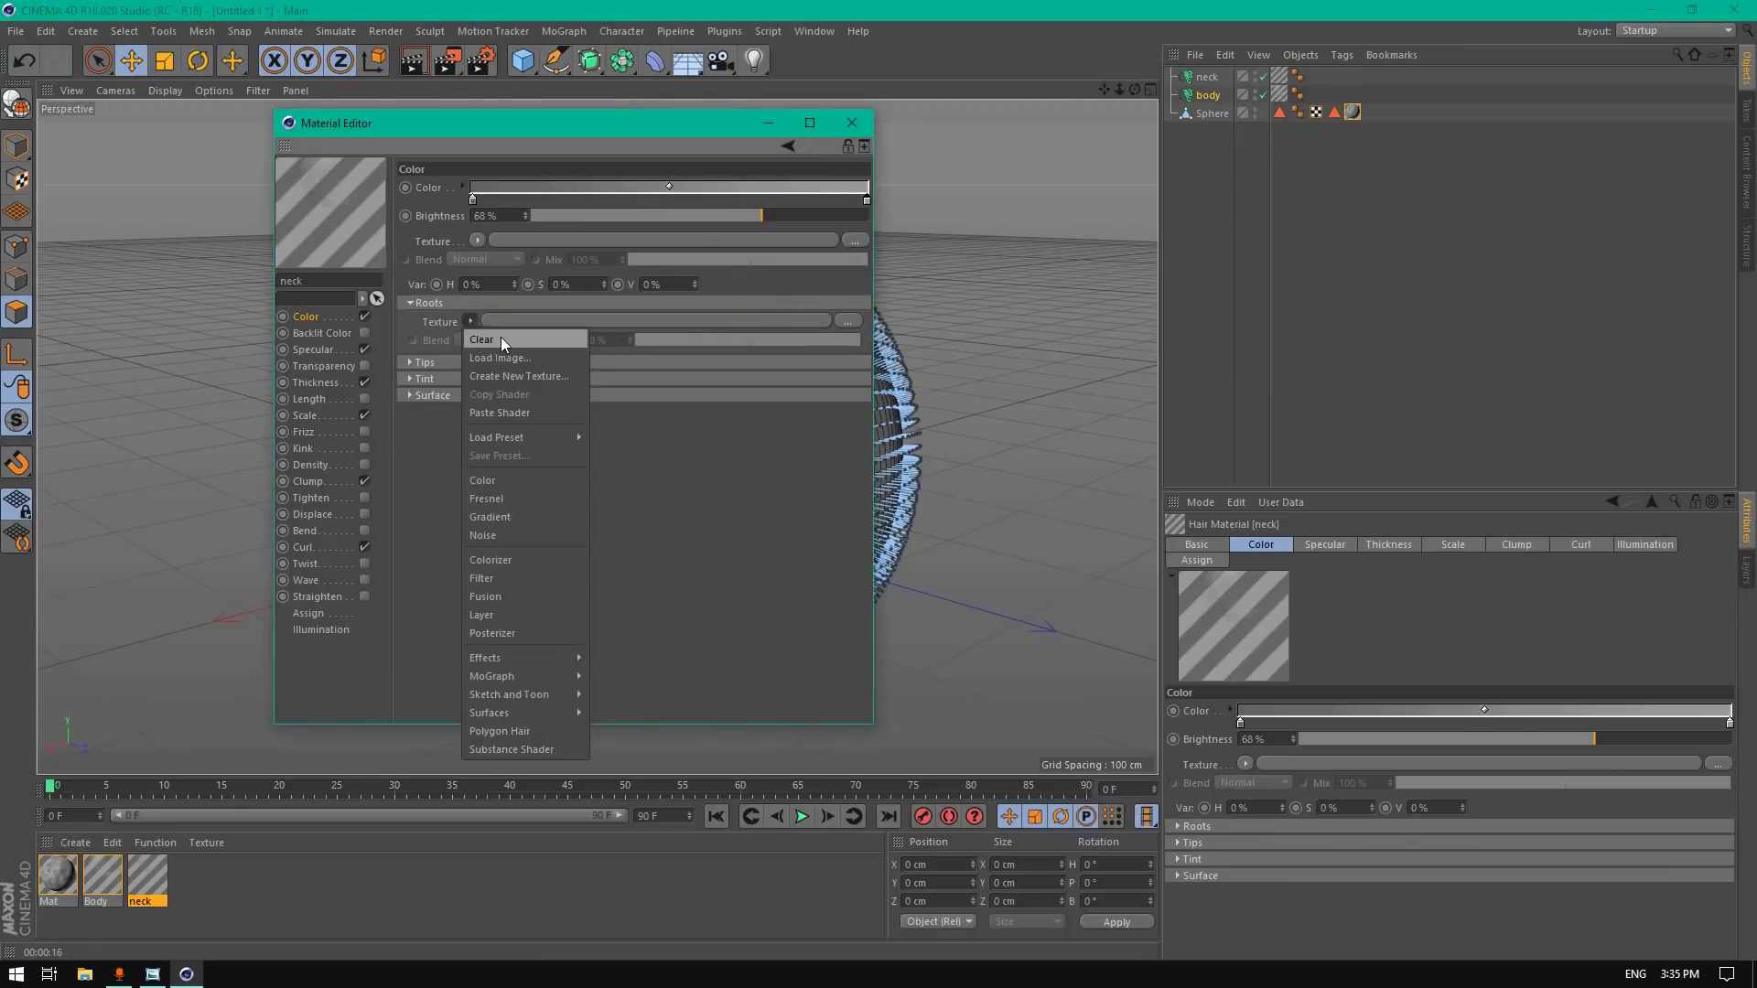
left_click(518, 414)
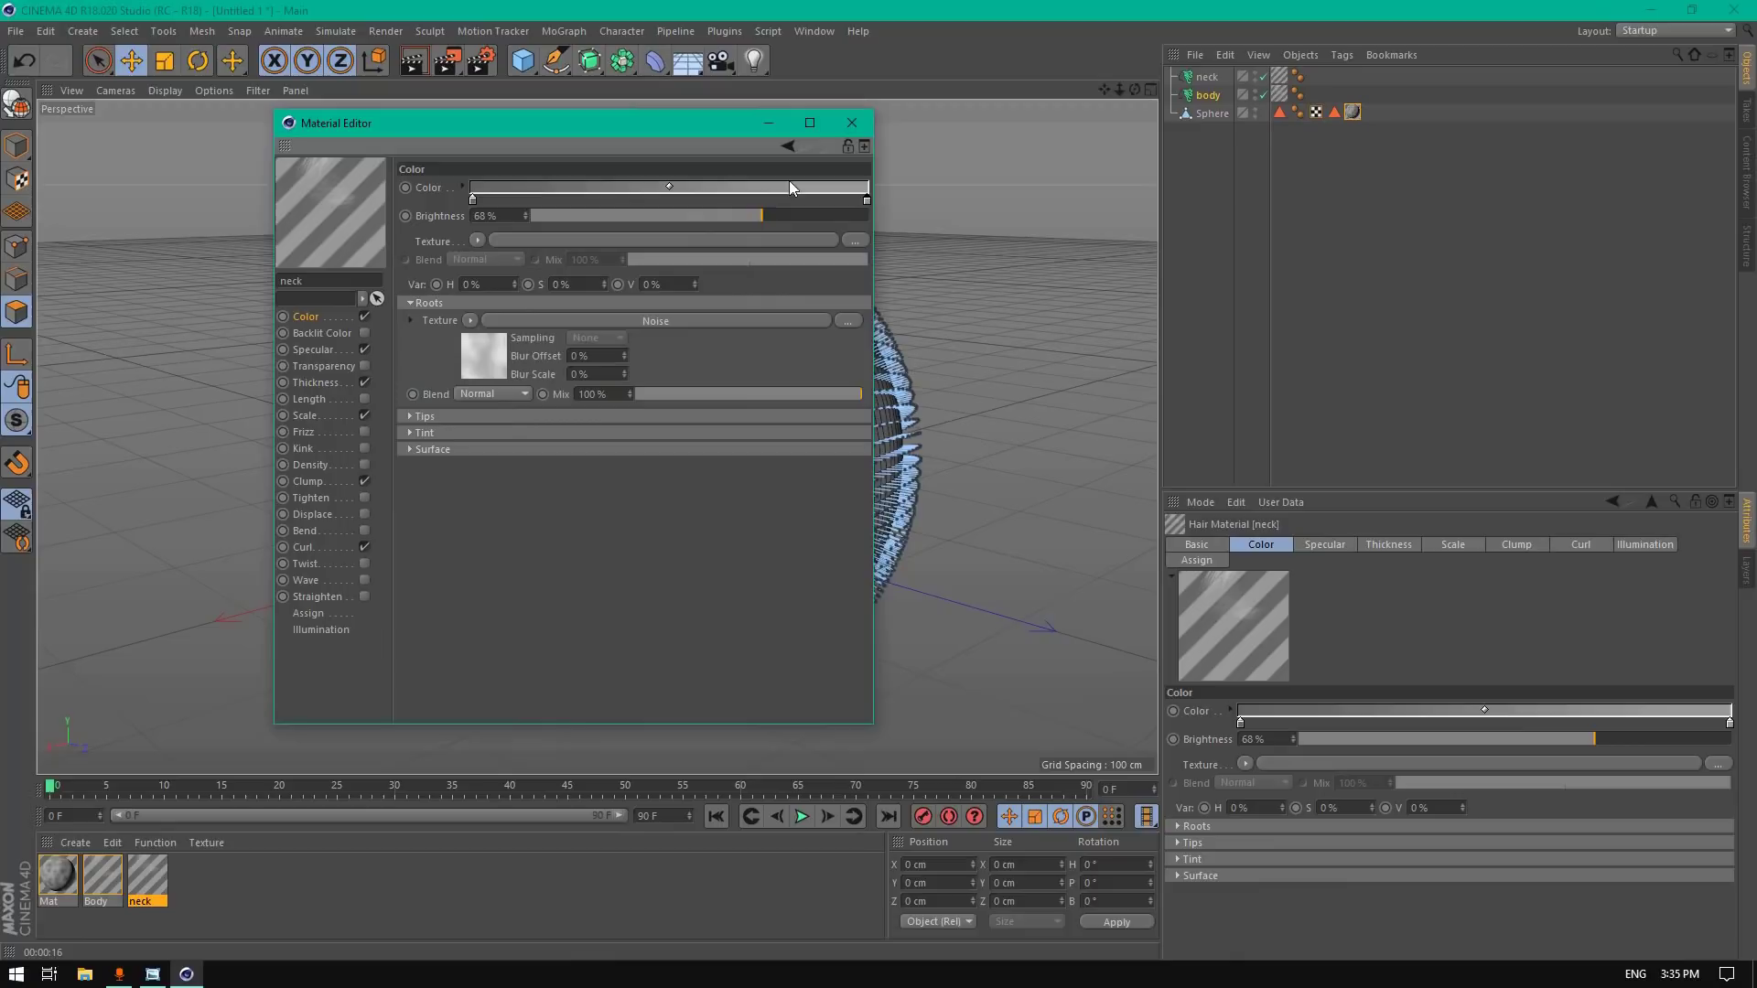
left_click(851, 123)
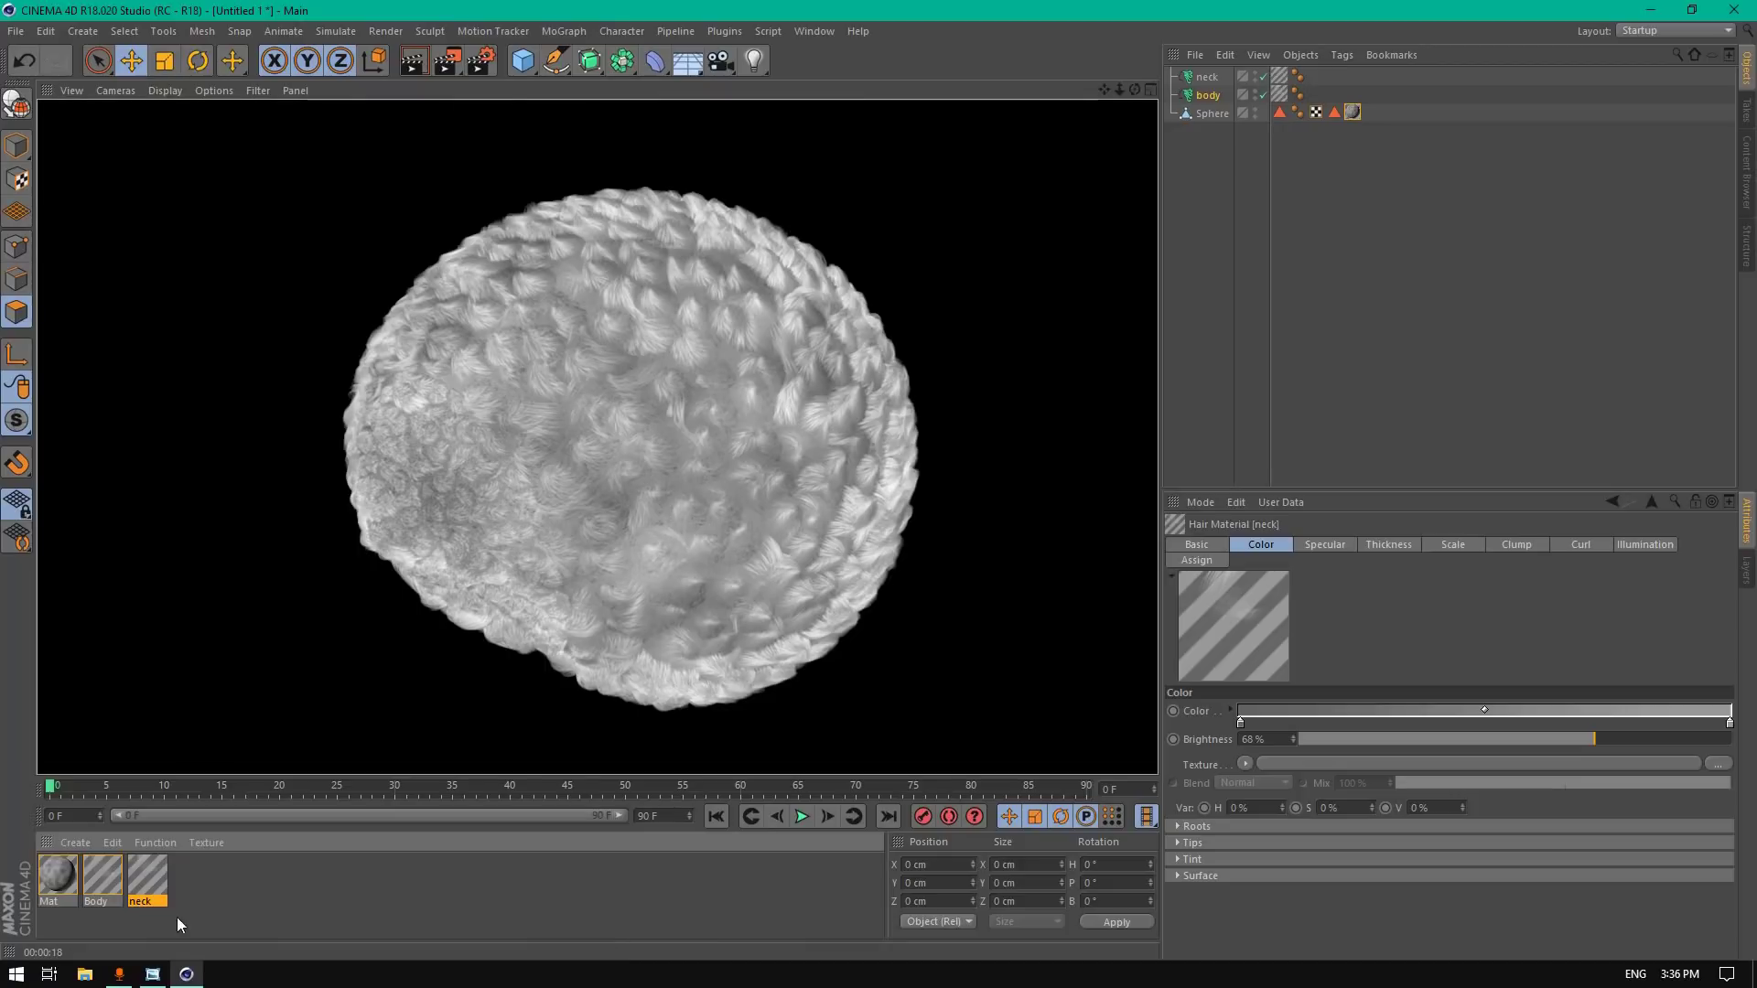
Step: Set the clumping limit of the Body hair material to 400
double_click(102, 876)
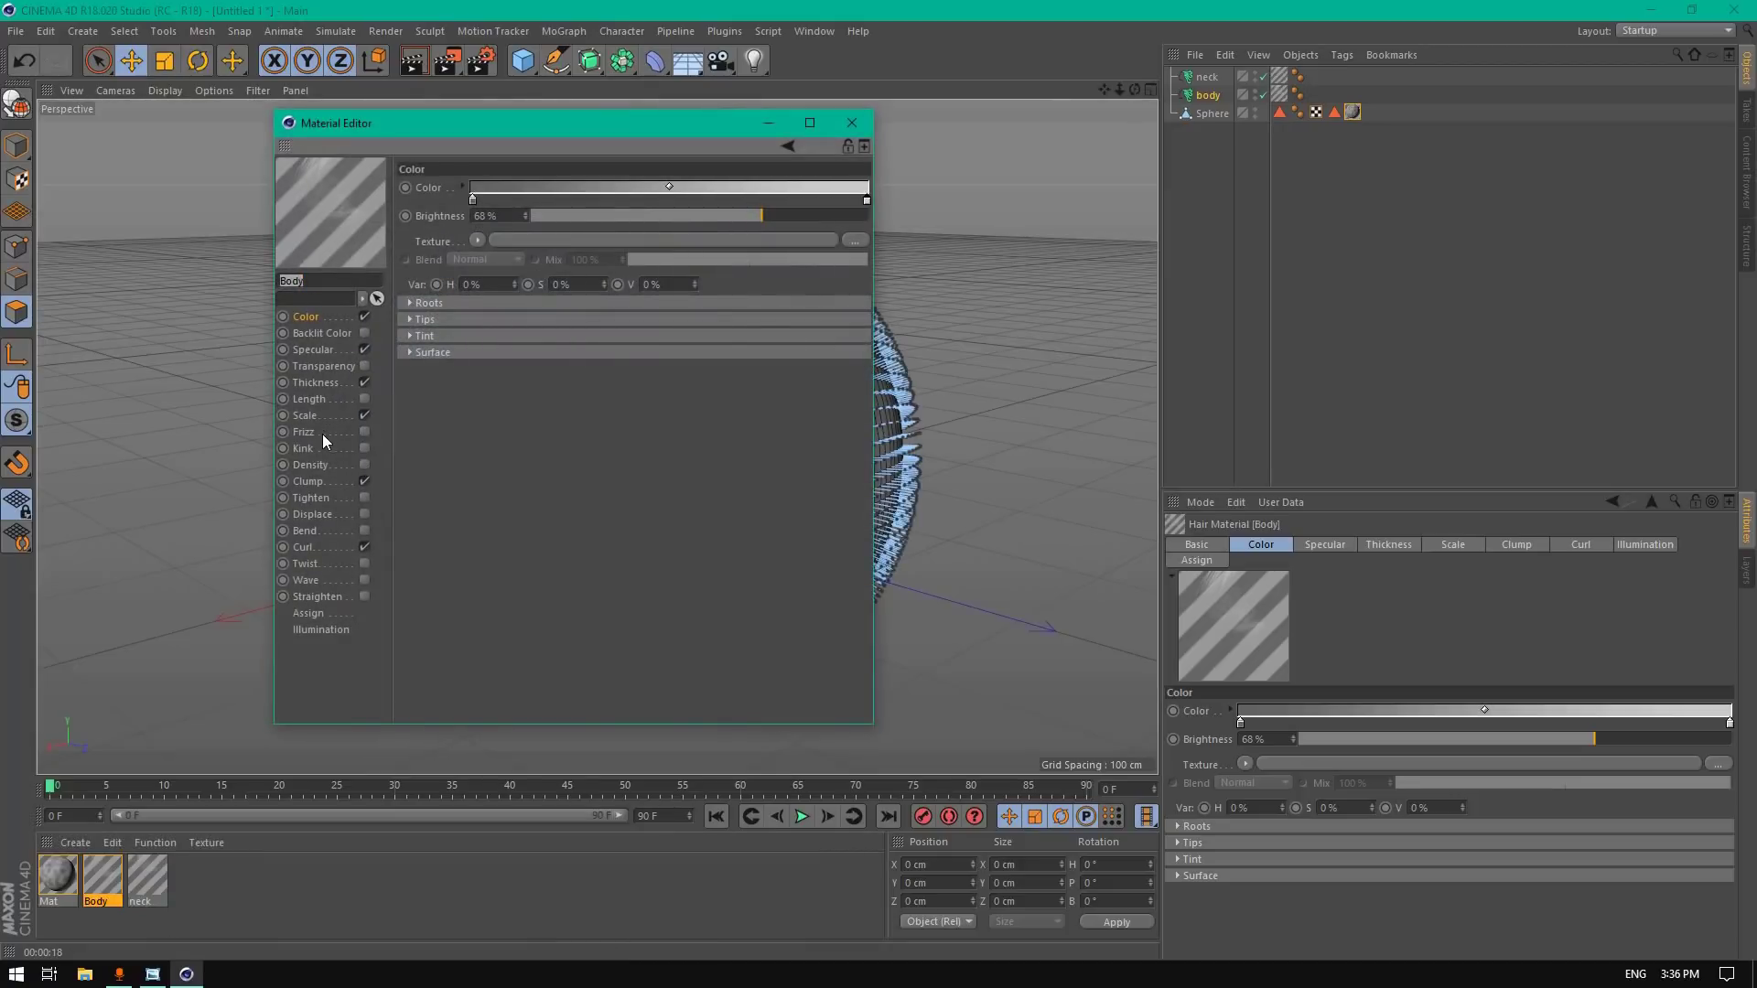
left_click(308, 481)
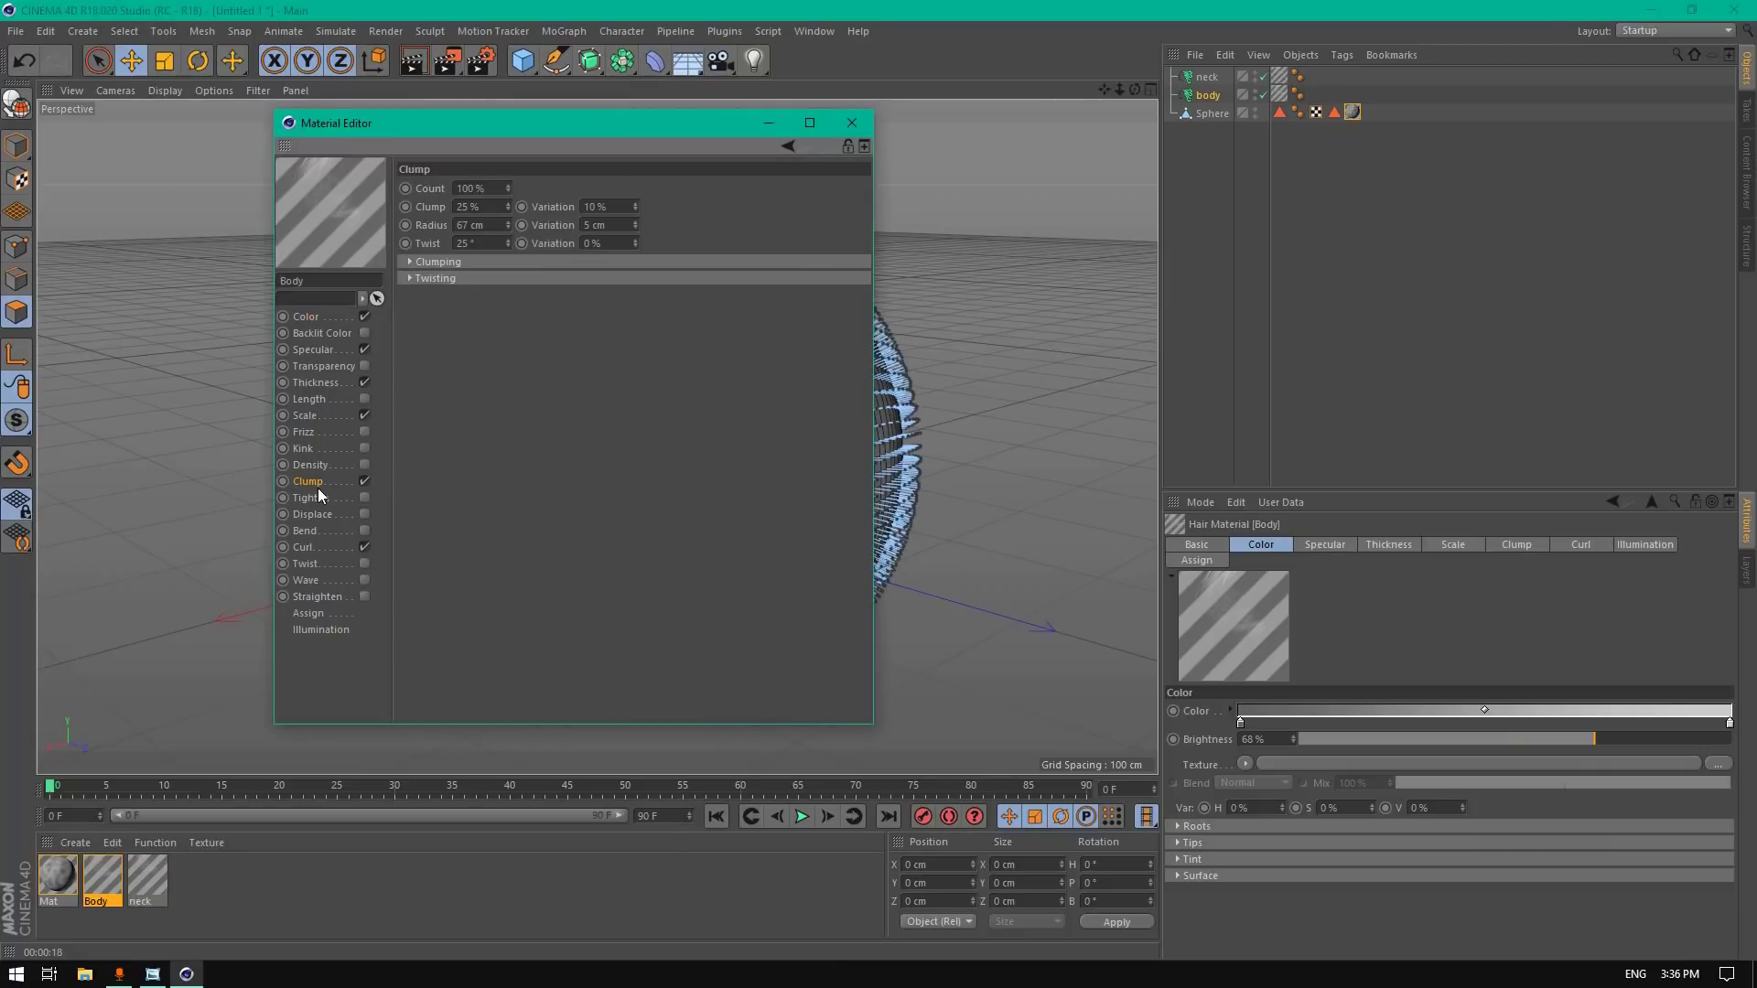
left_click(411, 263)
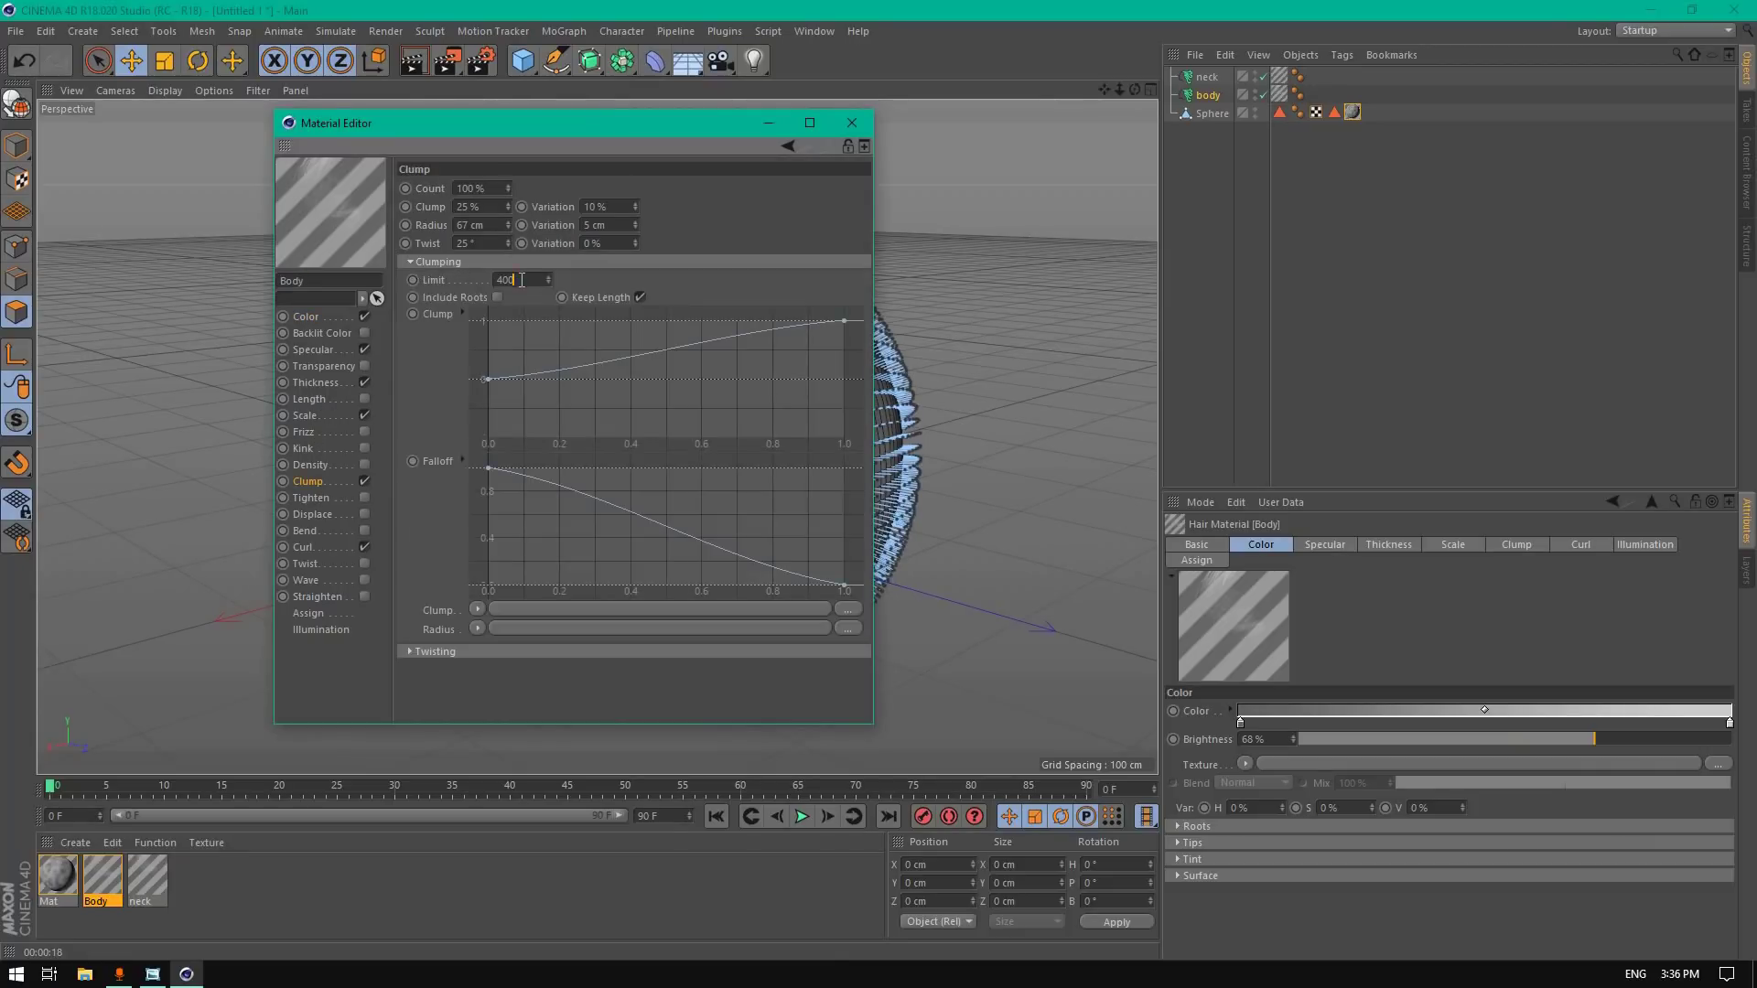
key("Return")
Step: Set the Body hair material's curl direction to Random and close the material editor
left_click(305, 547)
left_click(491, 225)
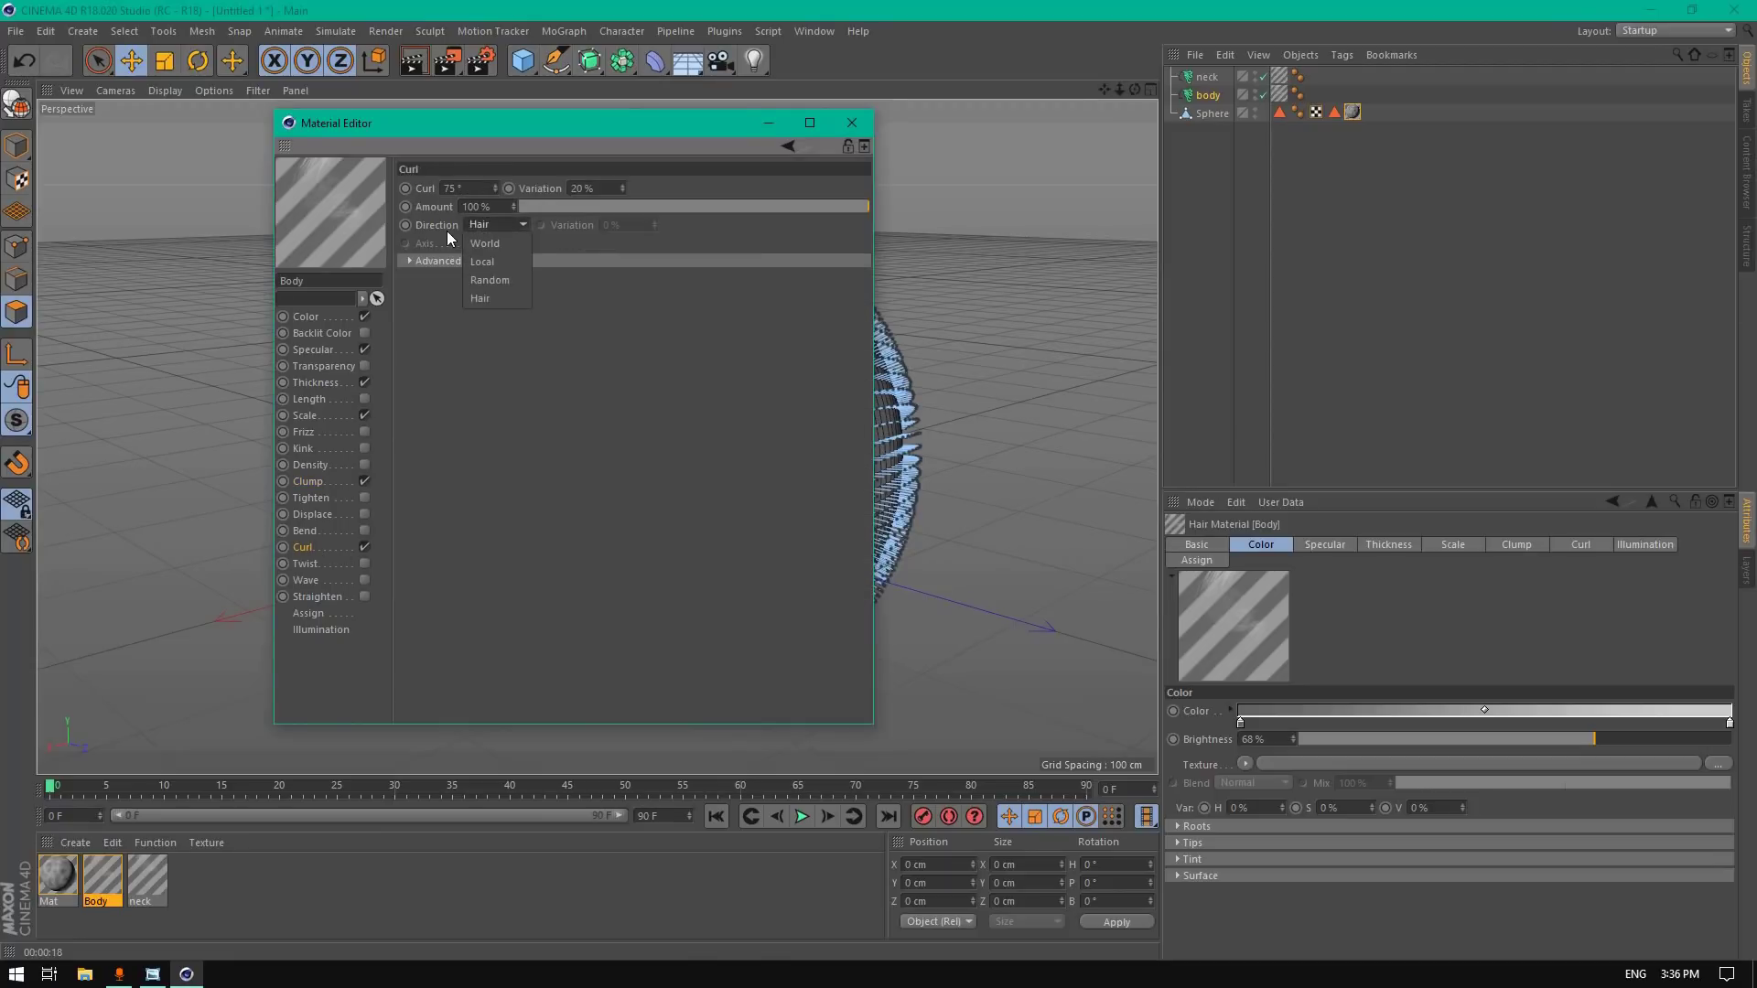
left_click(516, 279)
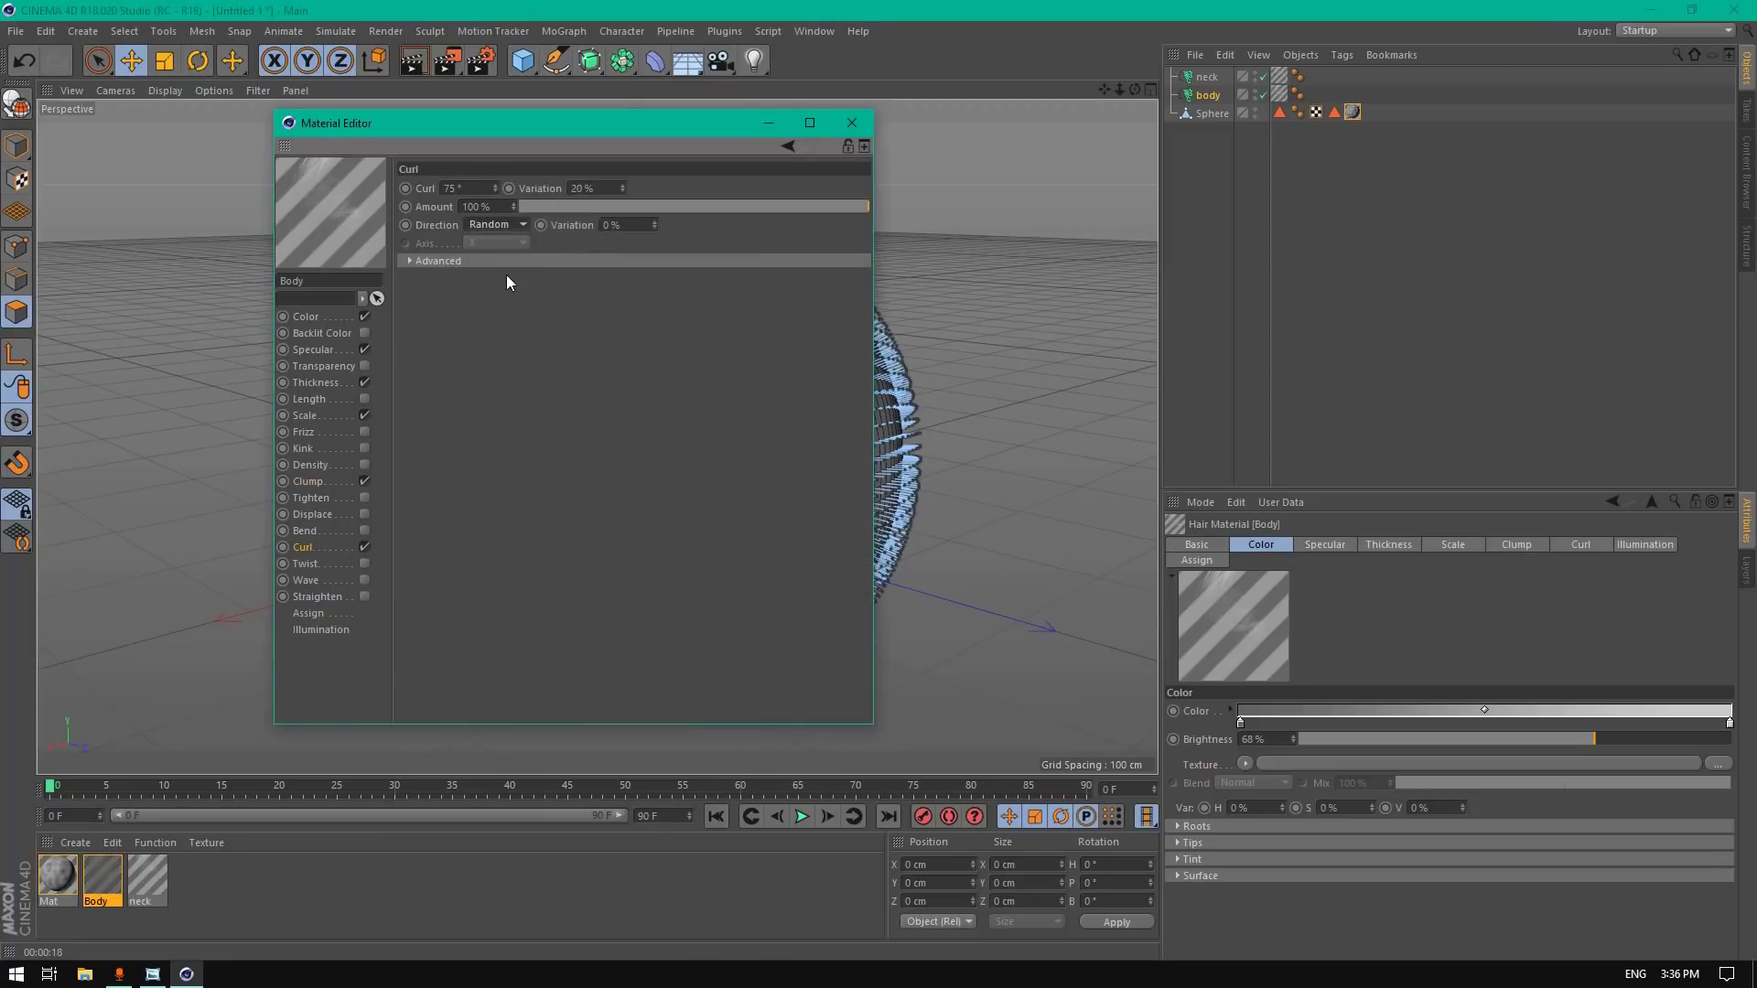
left_click(850, 123)
Step: Set the neck hair material's curl direction to Random, close the material editor, and render the view
double_click(147, 877)
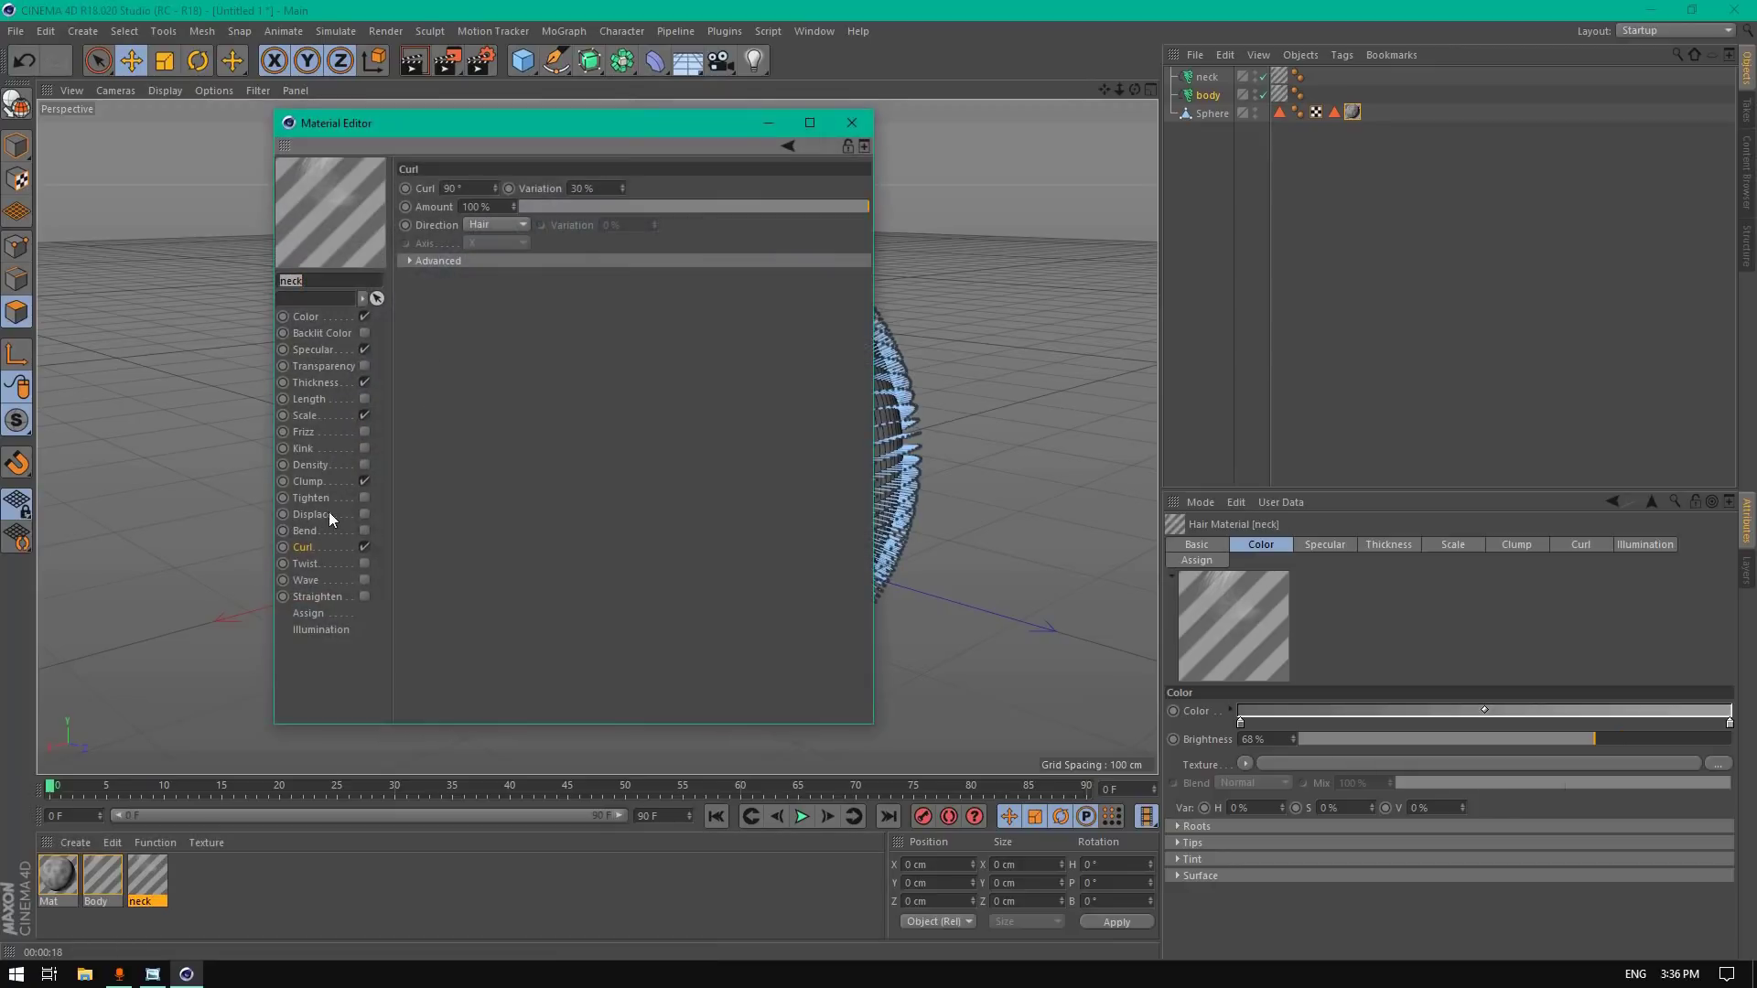
left_click(494, 224)
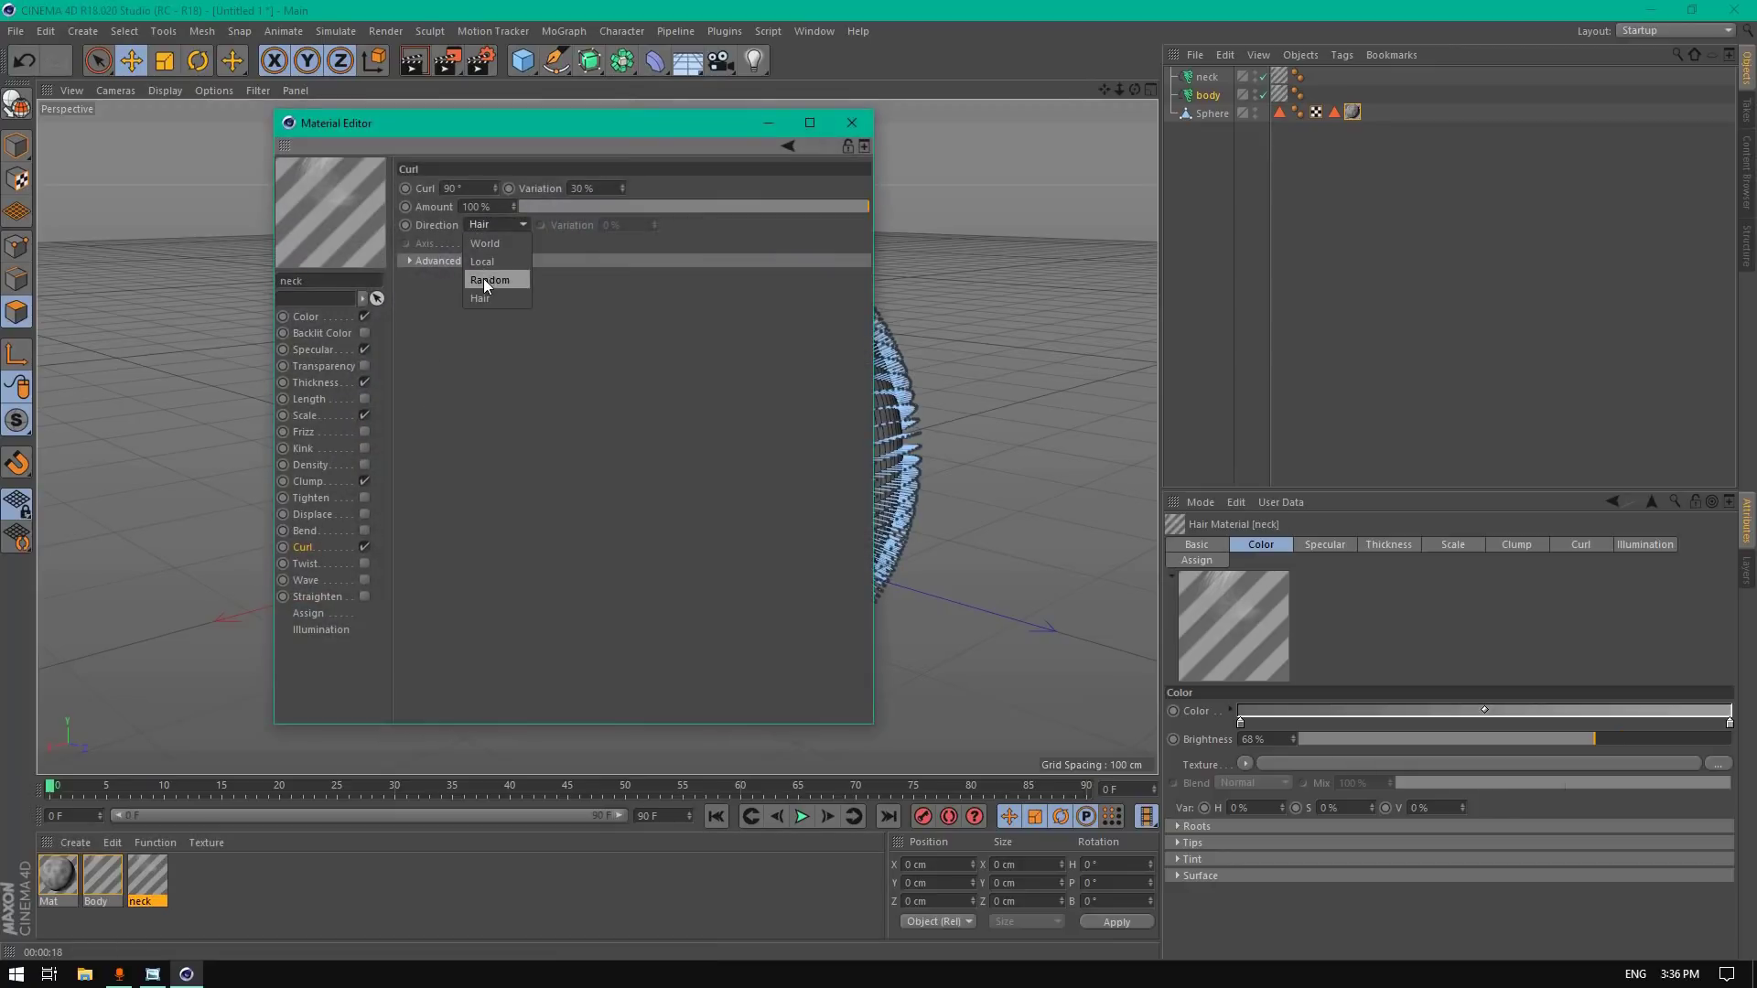
left_click(483, 279)
left_click(850, 123)
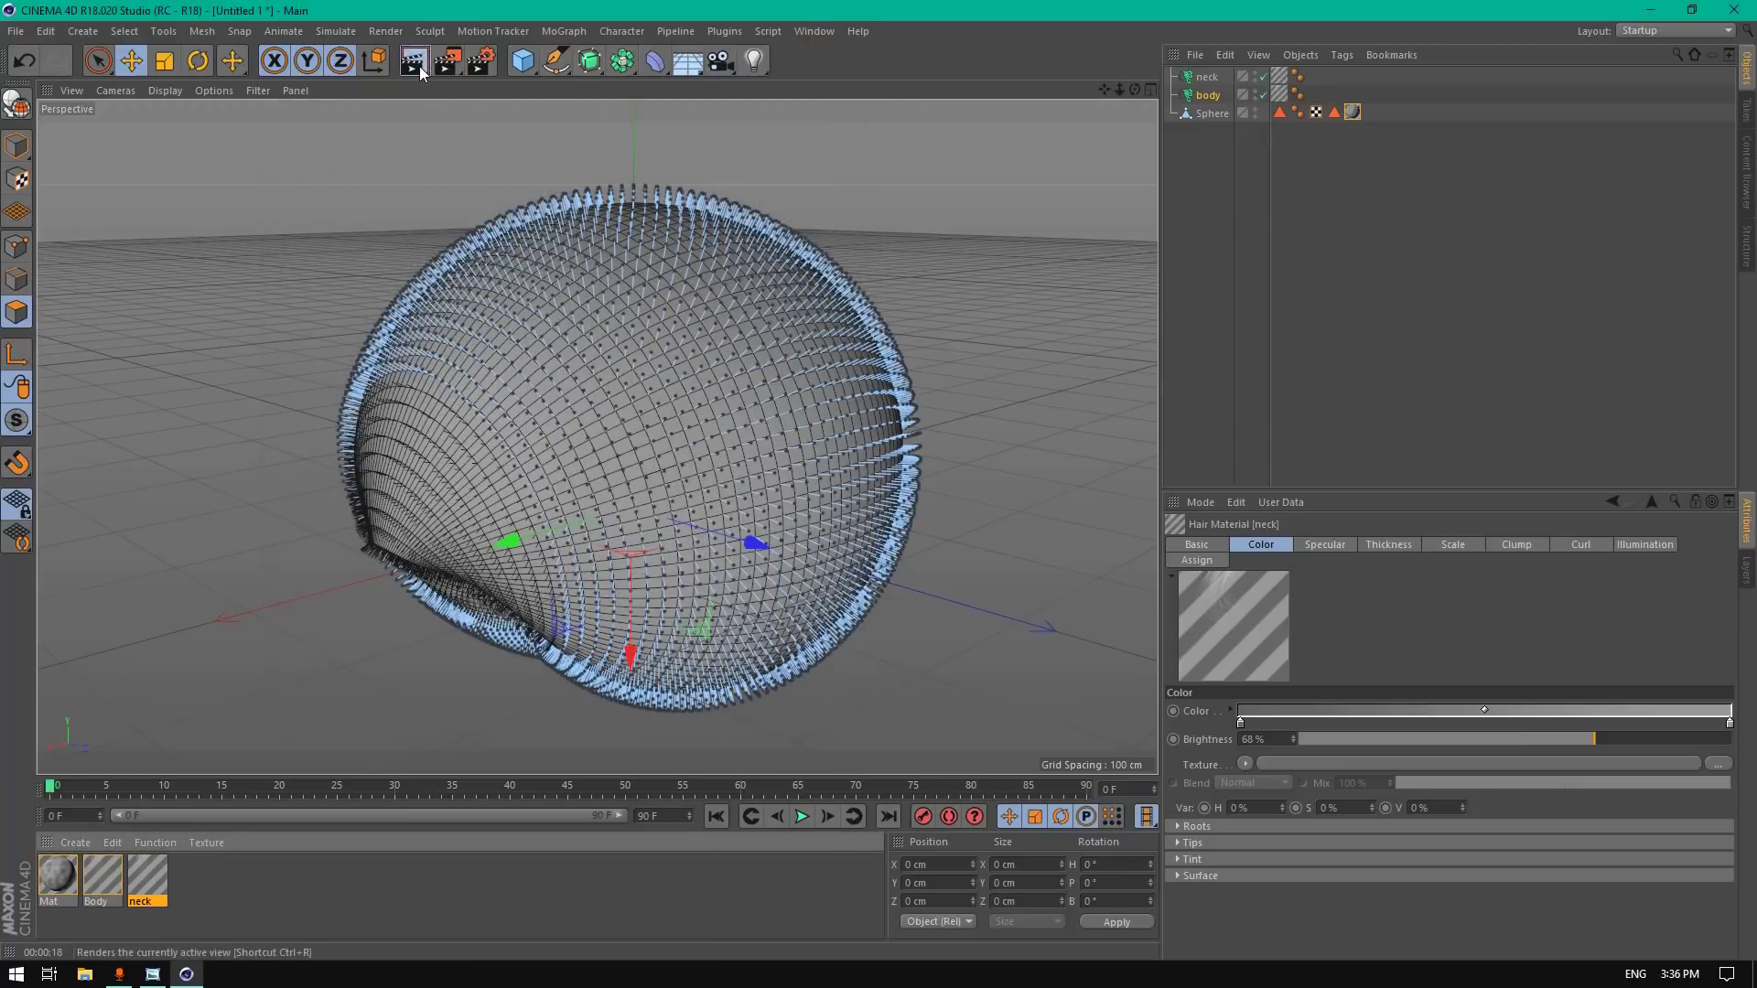
left_click(413, 62)
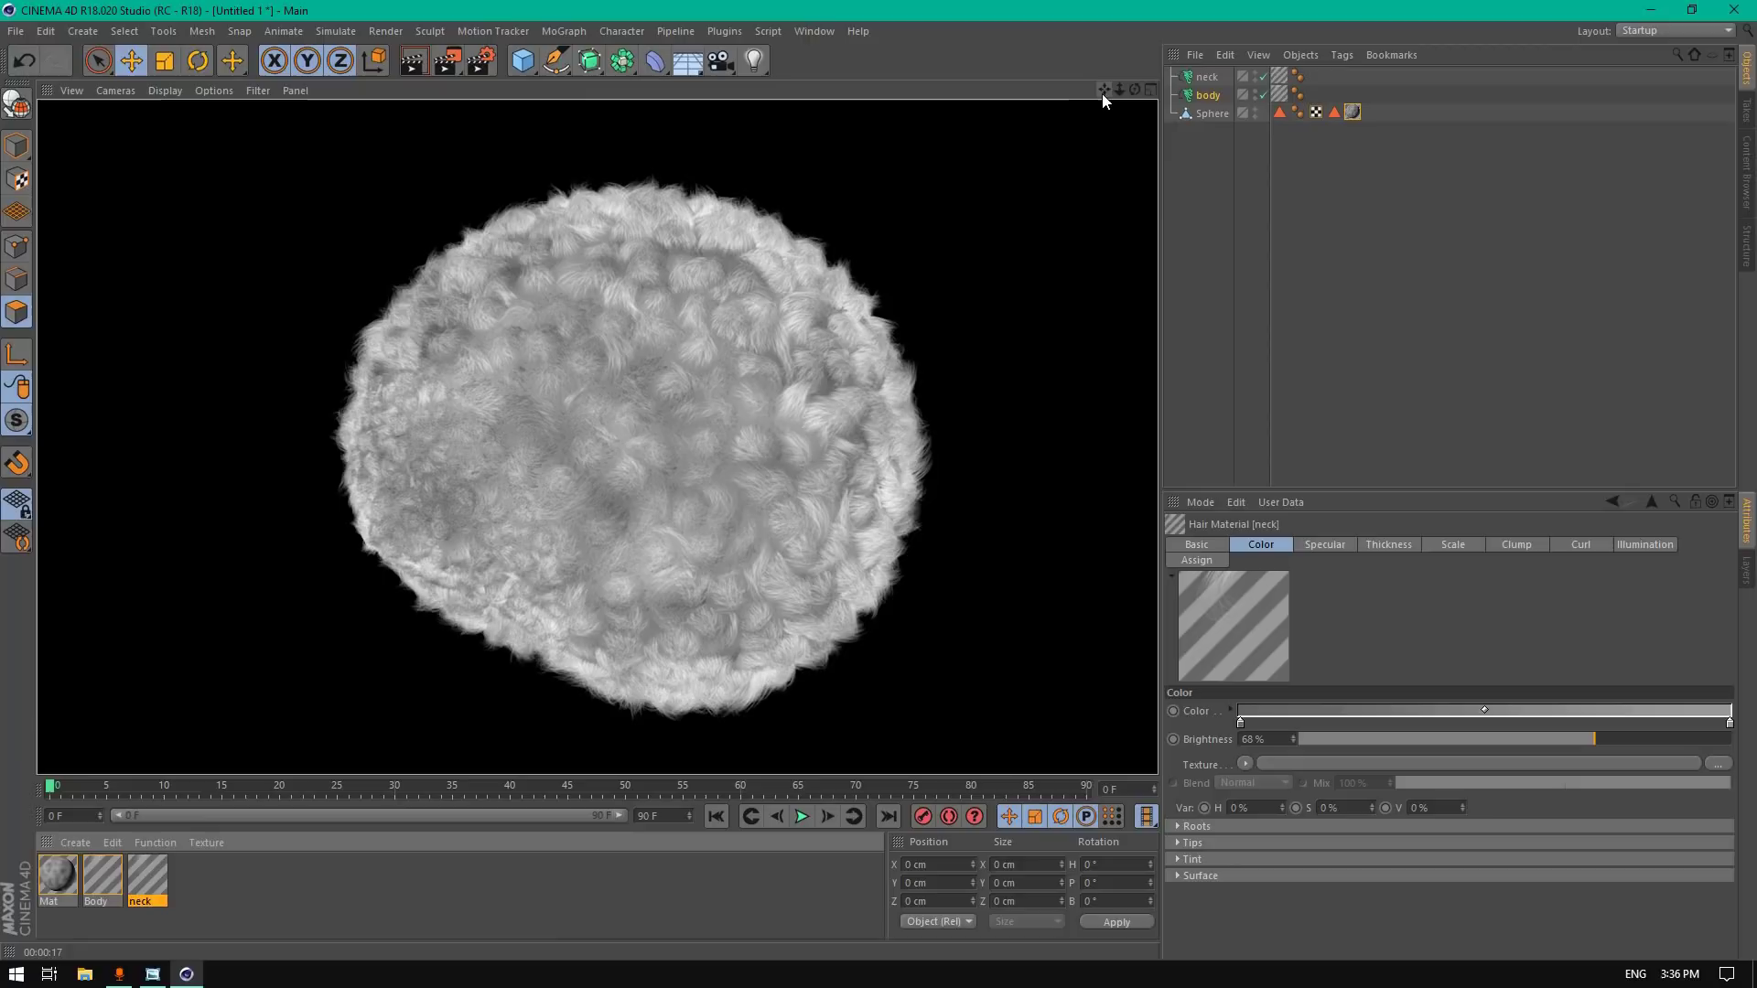
Step: Add an Omni light to the scene and switch to Model mode
left_click_drag(1135, 89, 1089, 90)
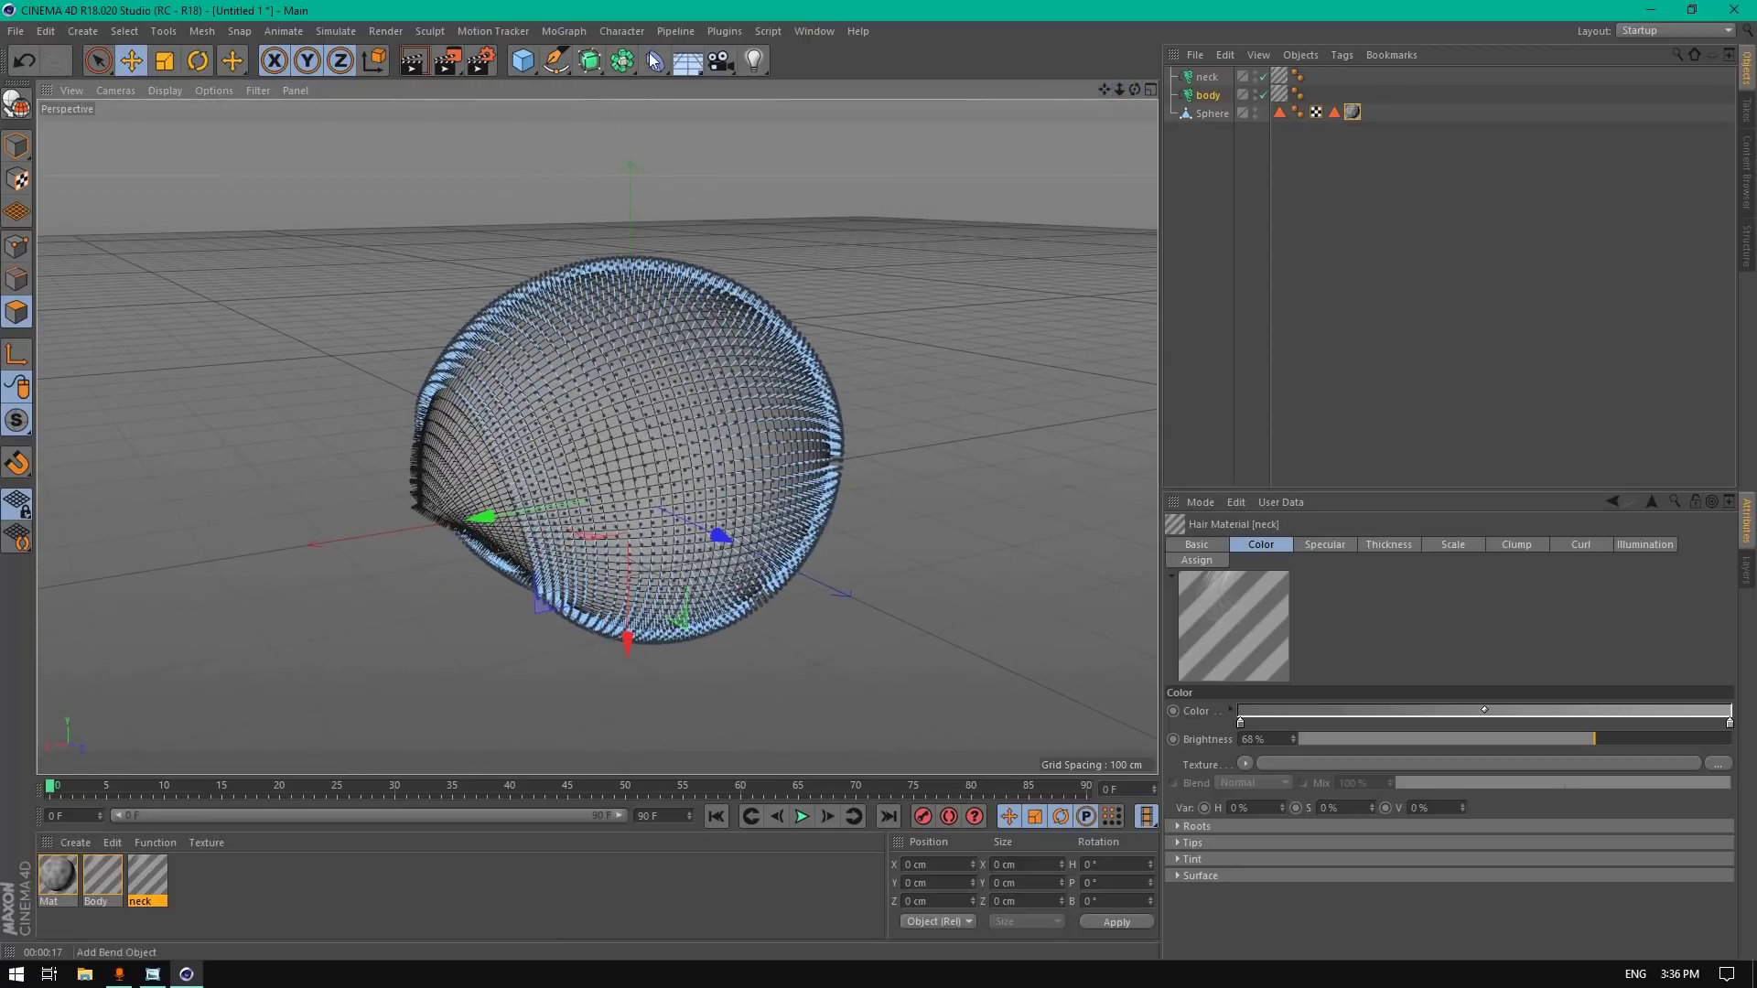
left_click_drag(754, 60, 796, 81)
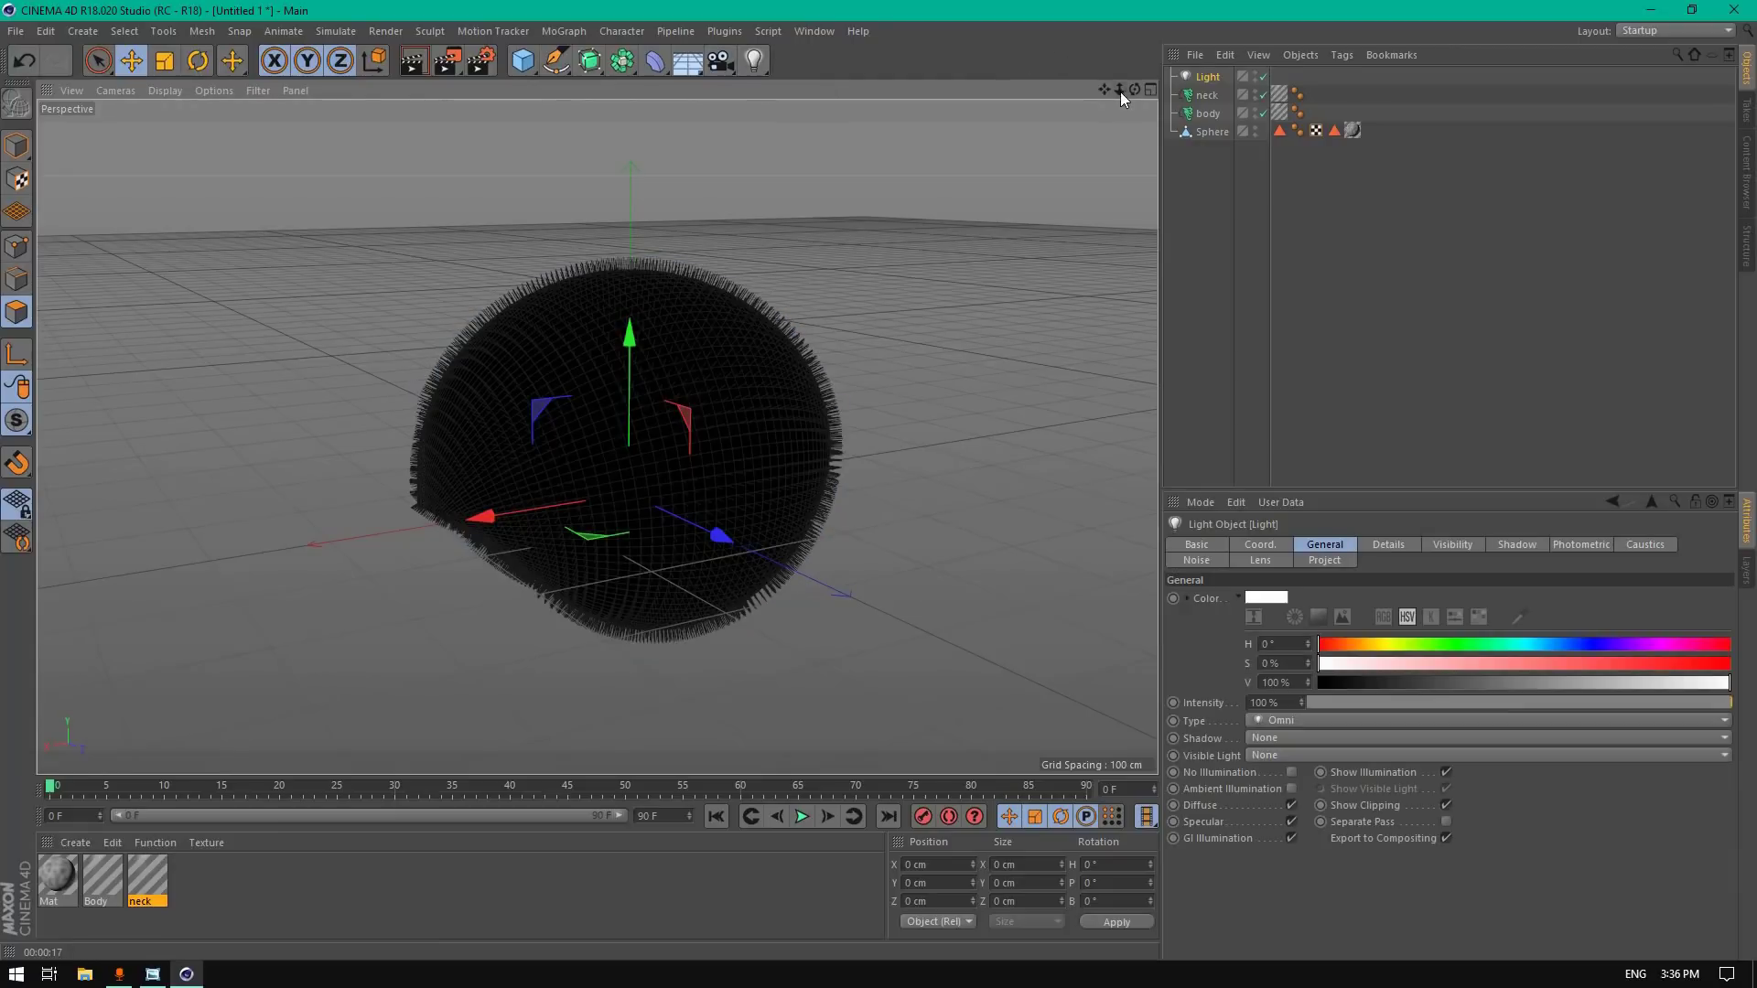
left_click_drag(1120, 91, 1129, 87)
left_click_drag(5, 137, 649, 447)
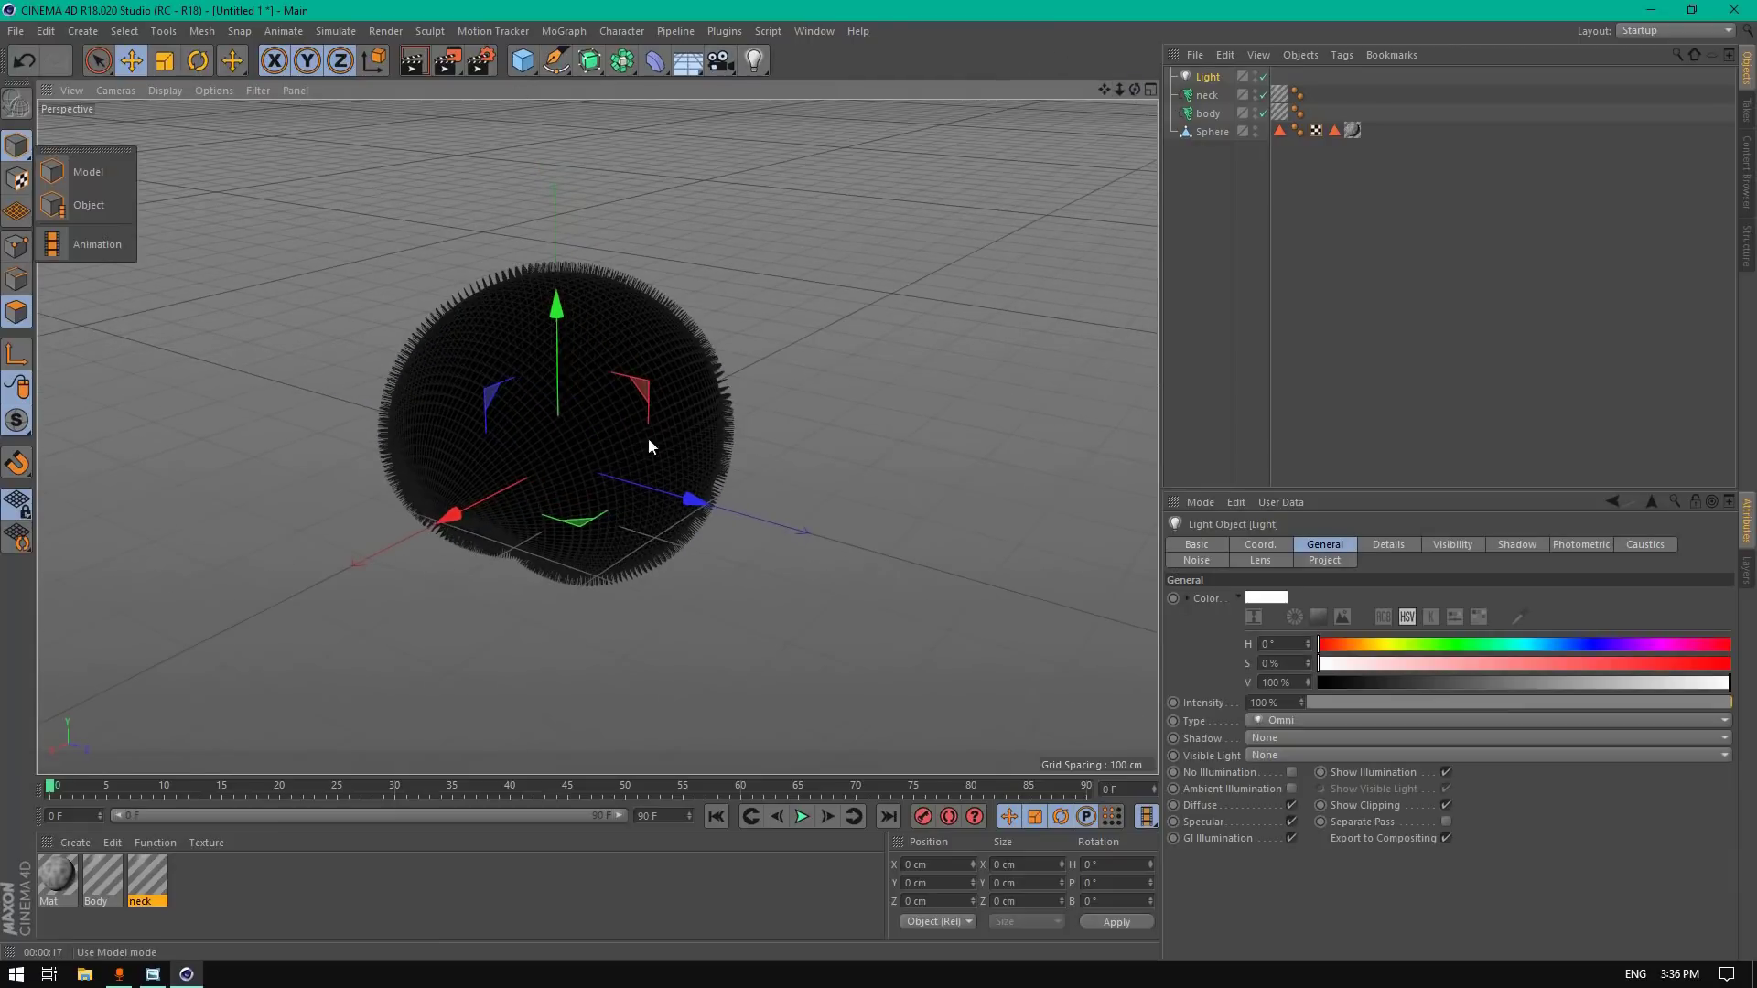
left_click(75, 171)
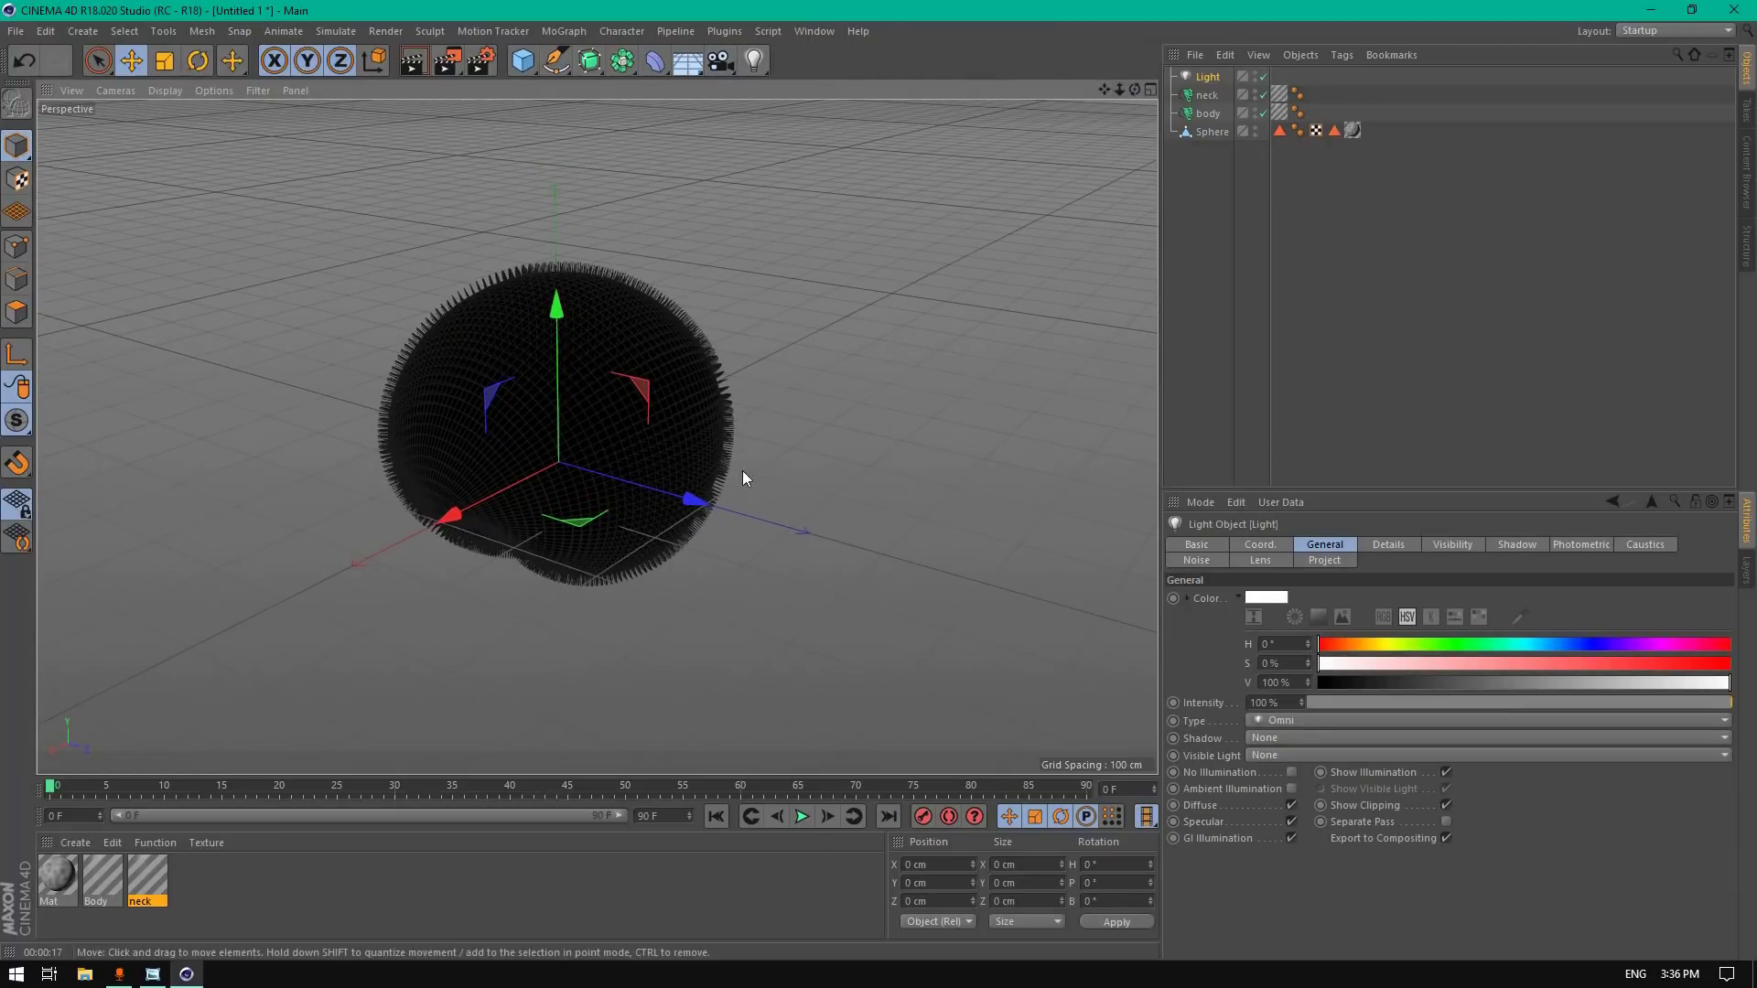
Step: Move the light away from the woolly shape to about X -232 cm and Z 533 cm
left_click_drag(721, 504, 1140, 628)
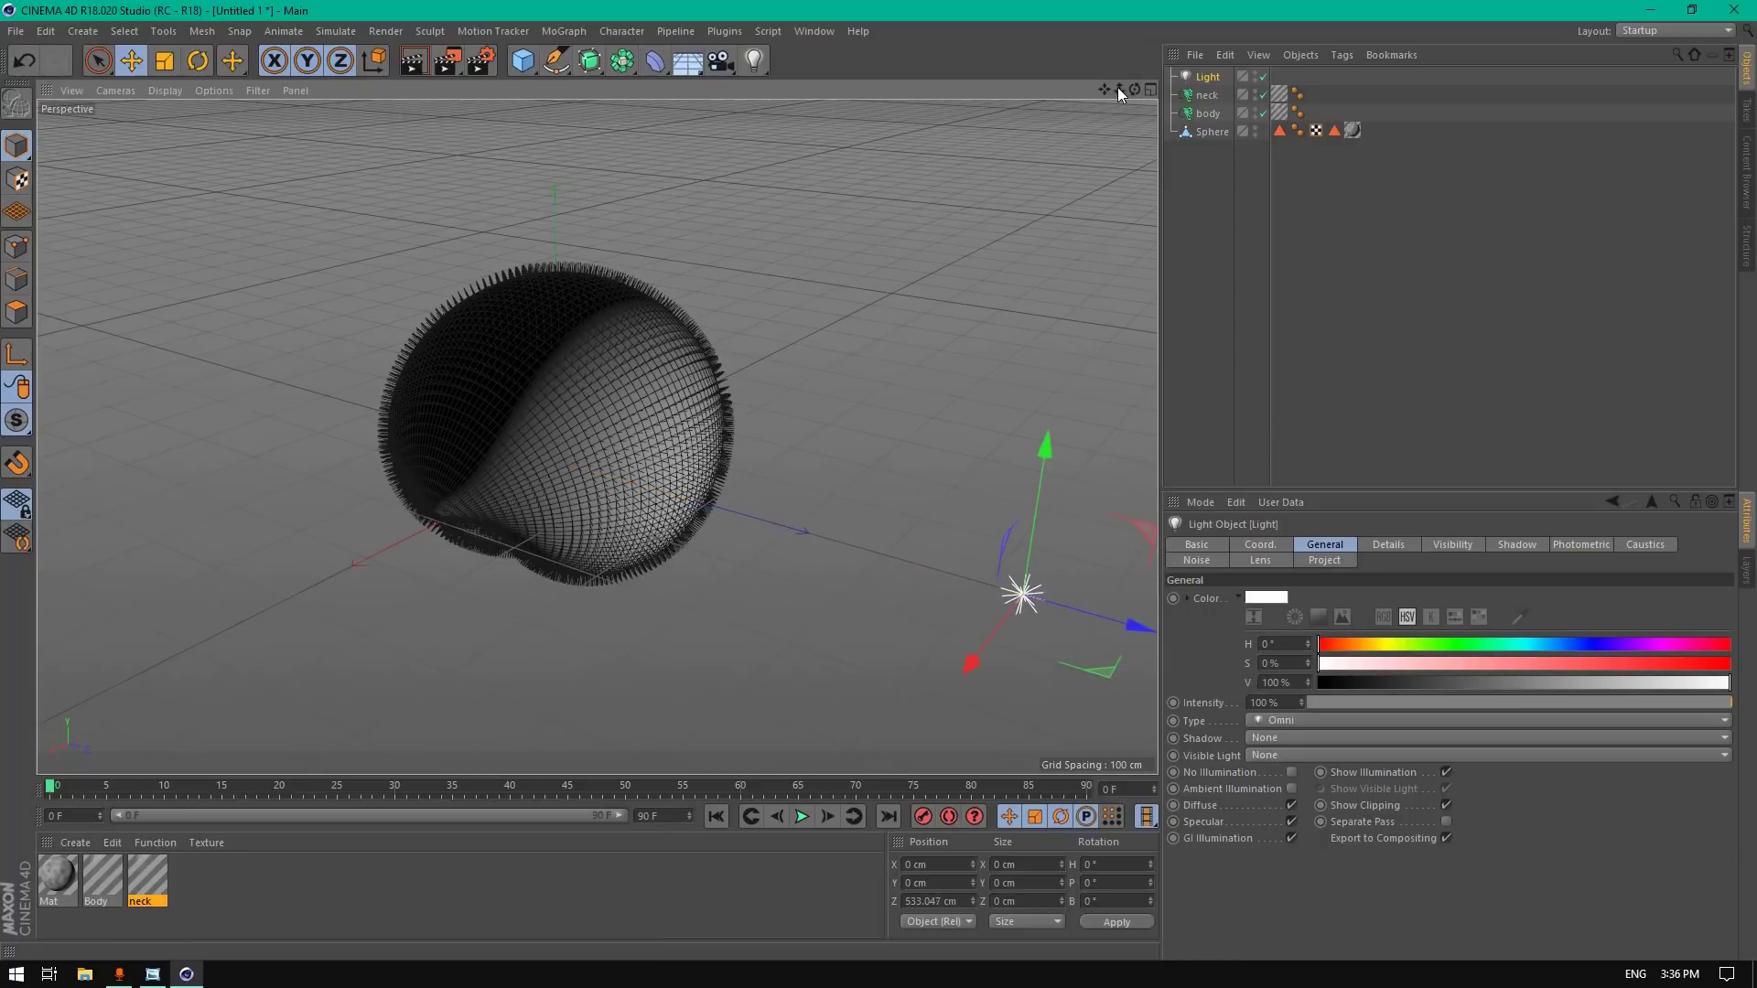
left_click_drag(1119, 89, 1125, 83)
left_click_drag(641, 547, 696, 525)
Step: Give the light a warm colour with hue 45° and saturation 18%, and set its intensity to 80%
left_click(1370, 646)
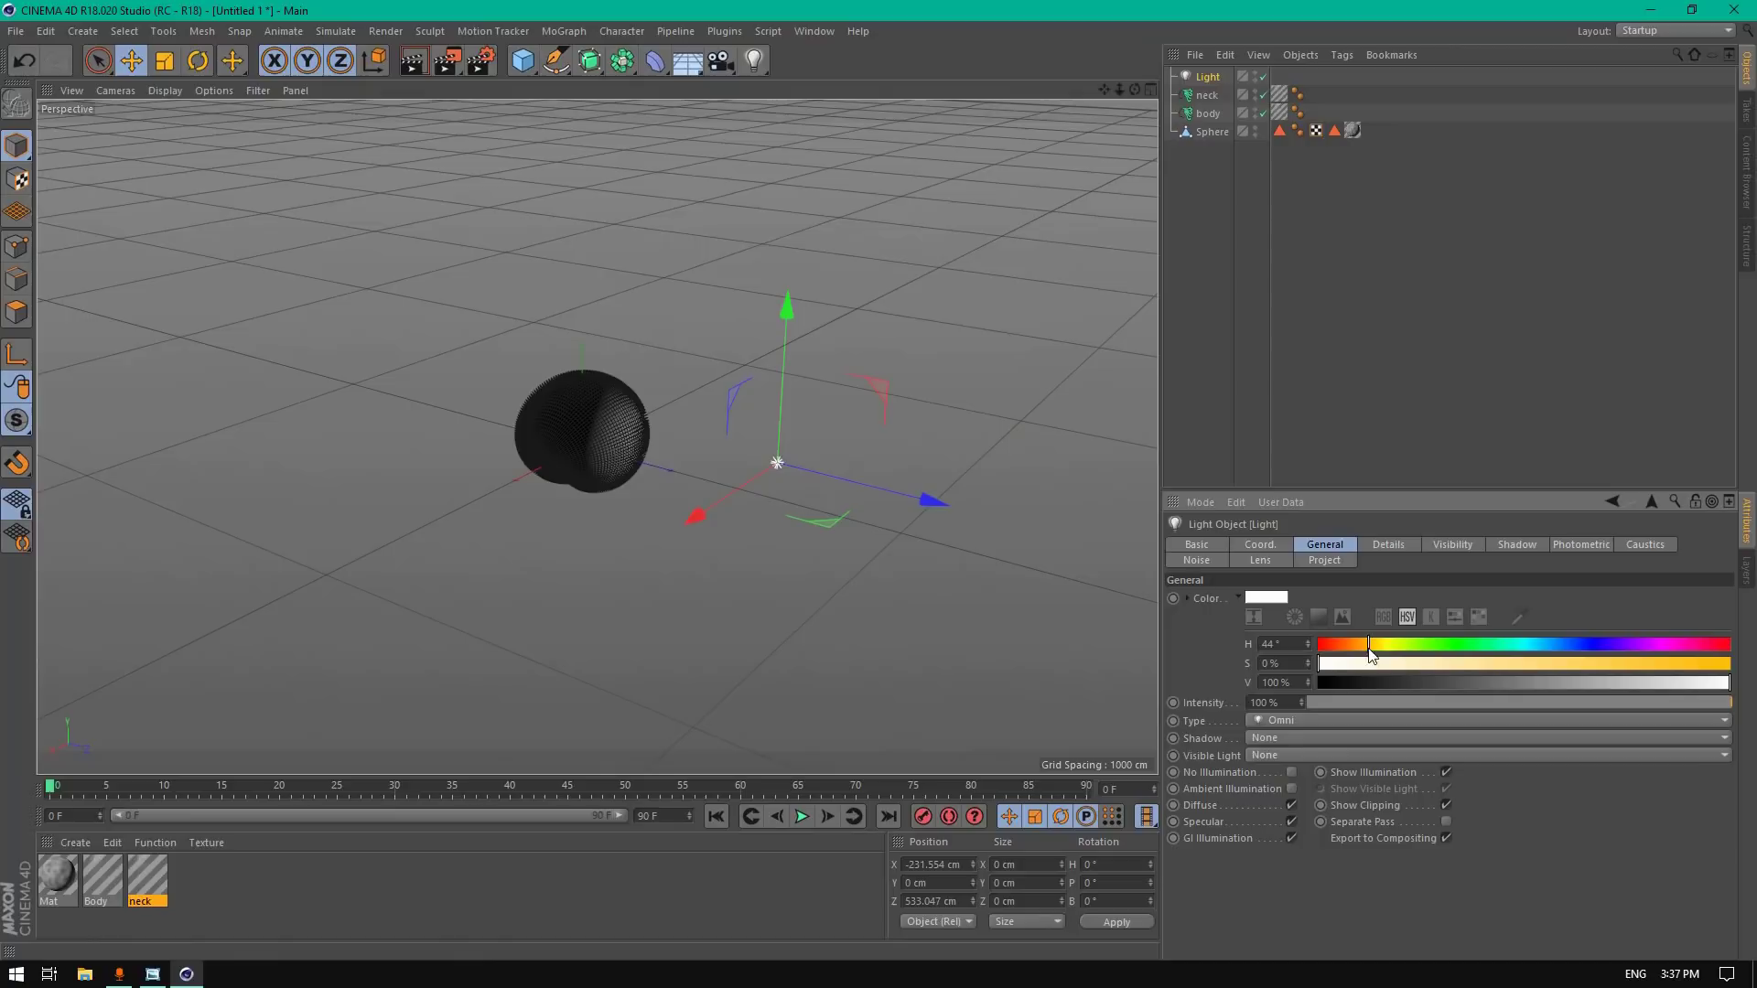
left_click_drag(1370, 663, 1393, 666)
left_click_drag(1297, 701, 1228, 703)
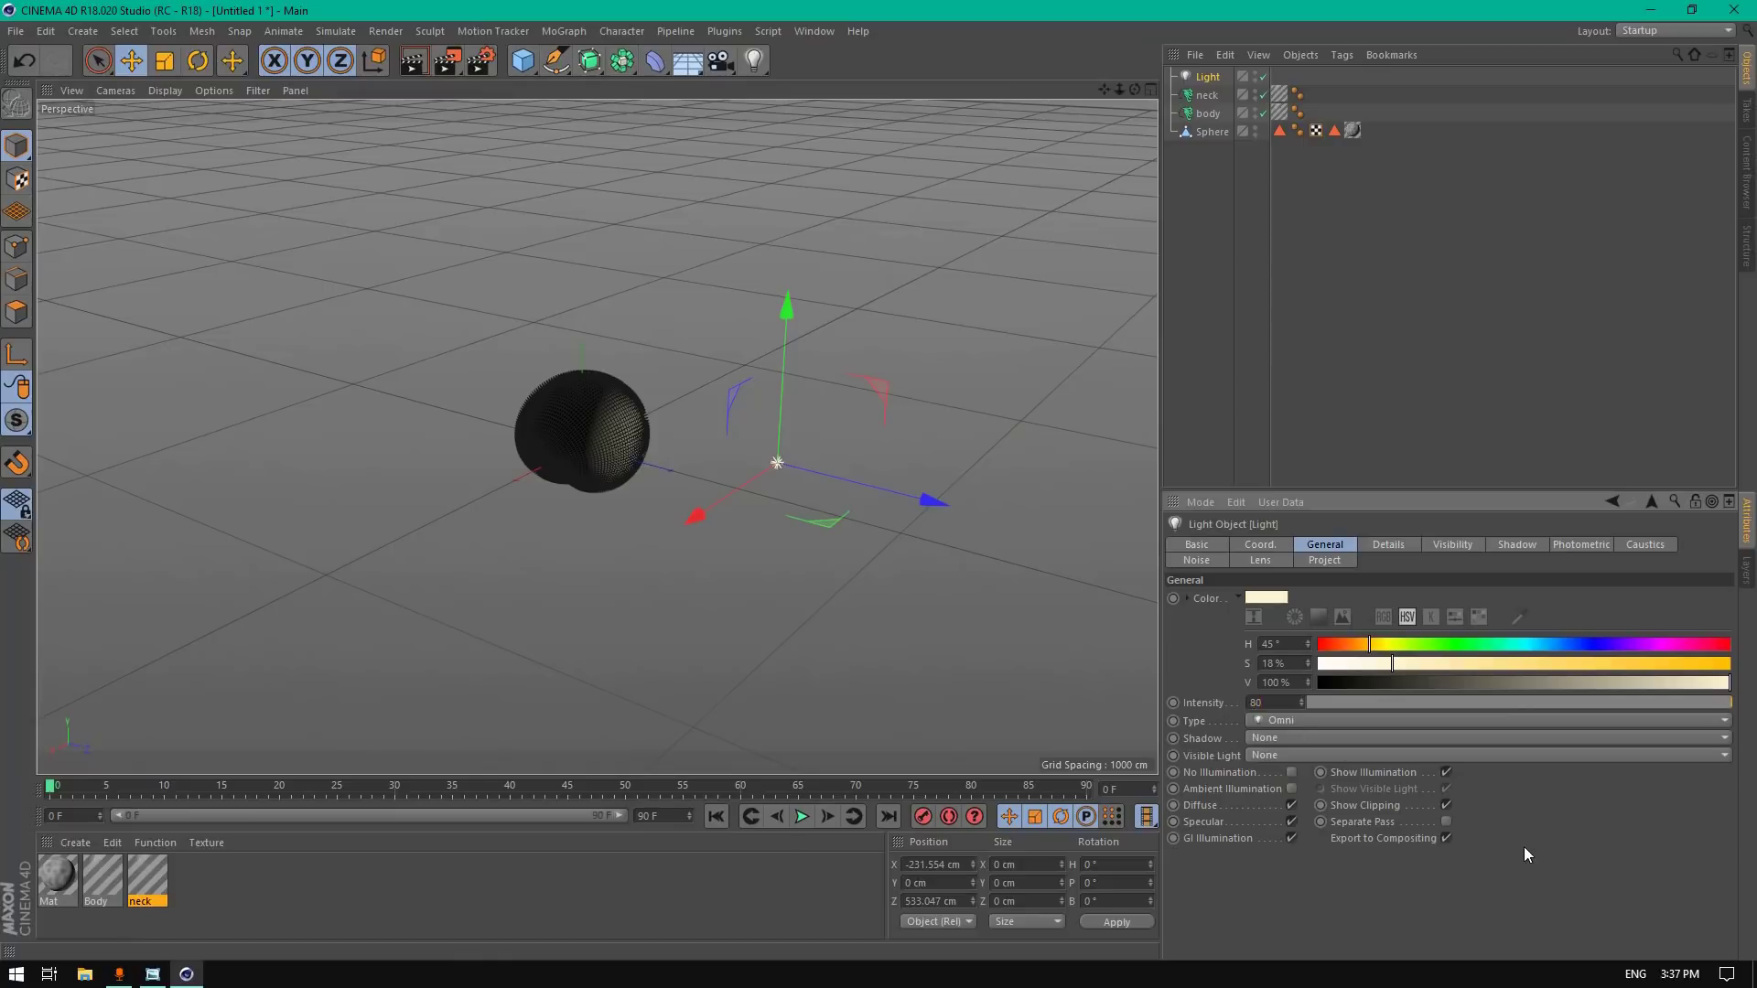
key("Return")
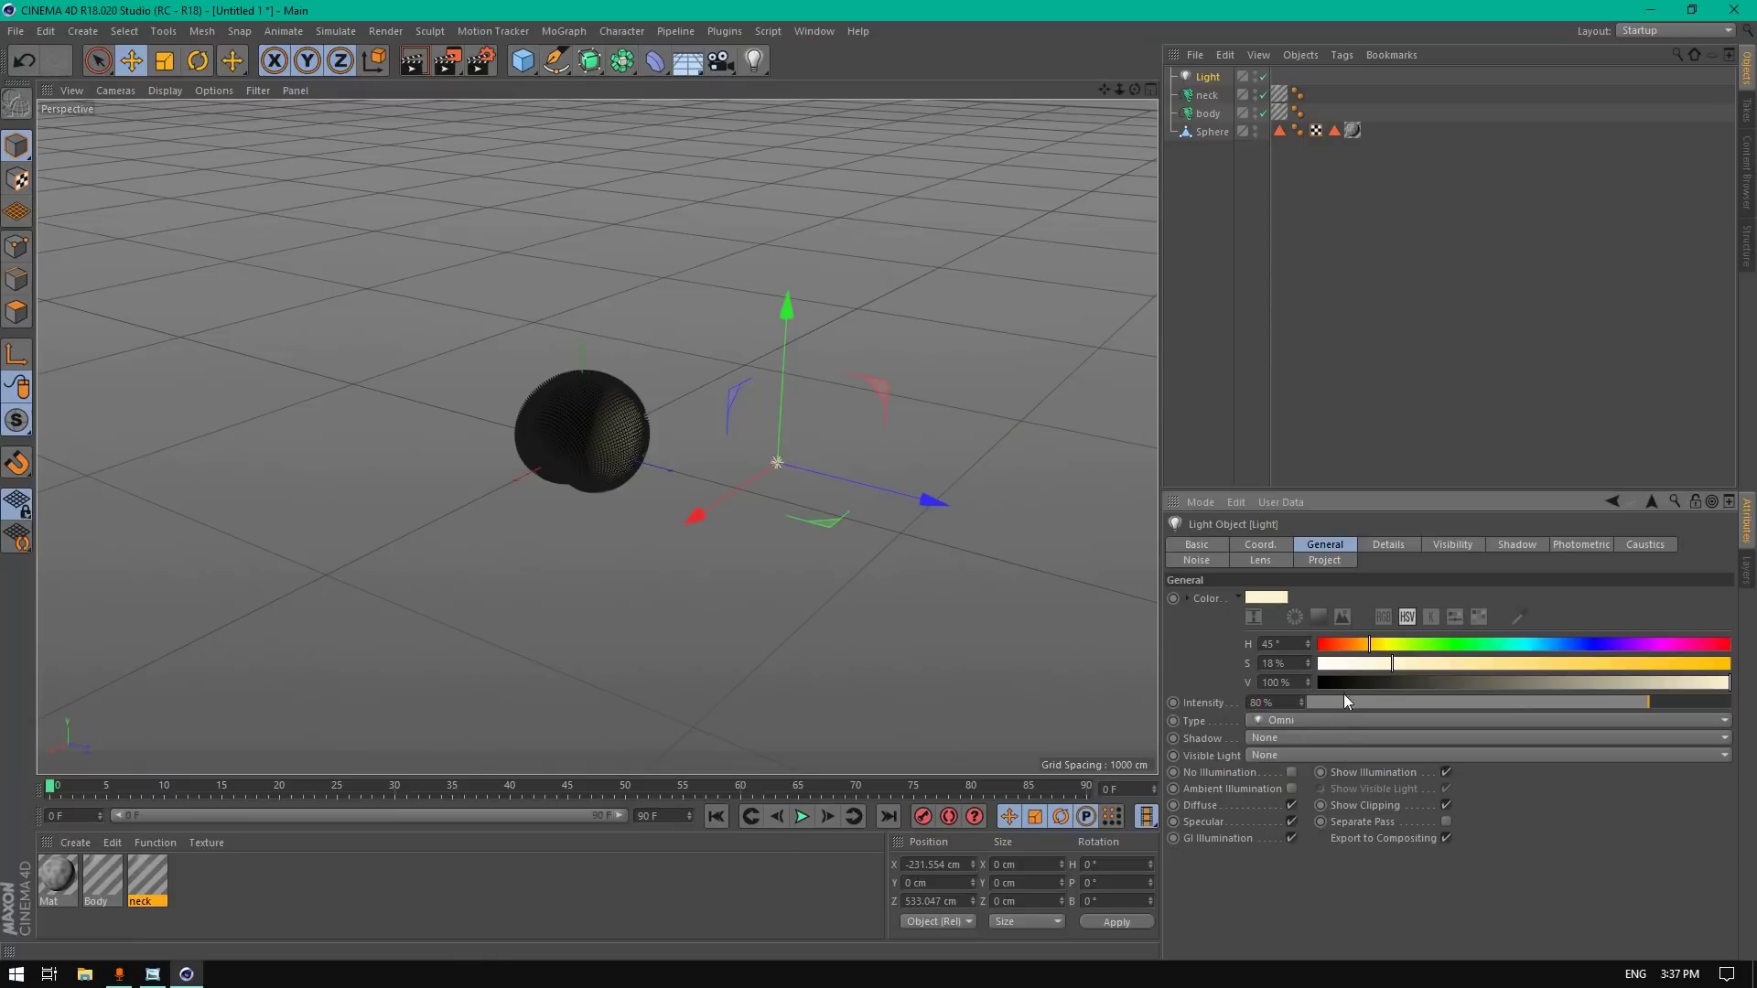
Step: Add a second Omni light and set the first light's colour saturation to 11%
left_click(754, 61)
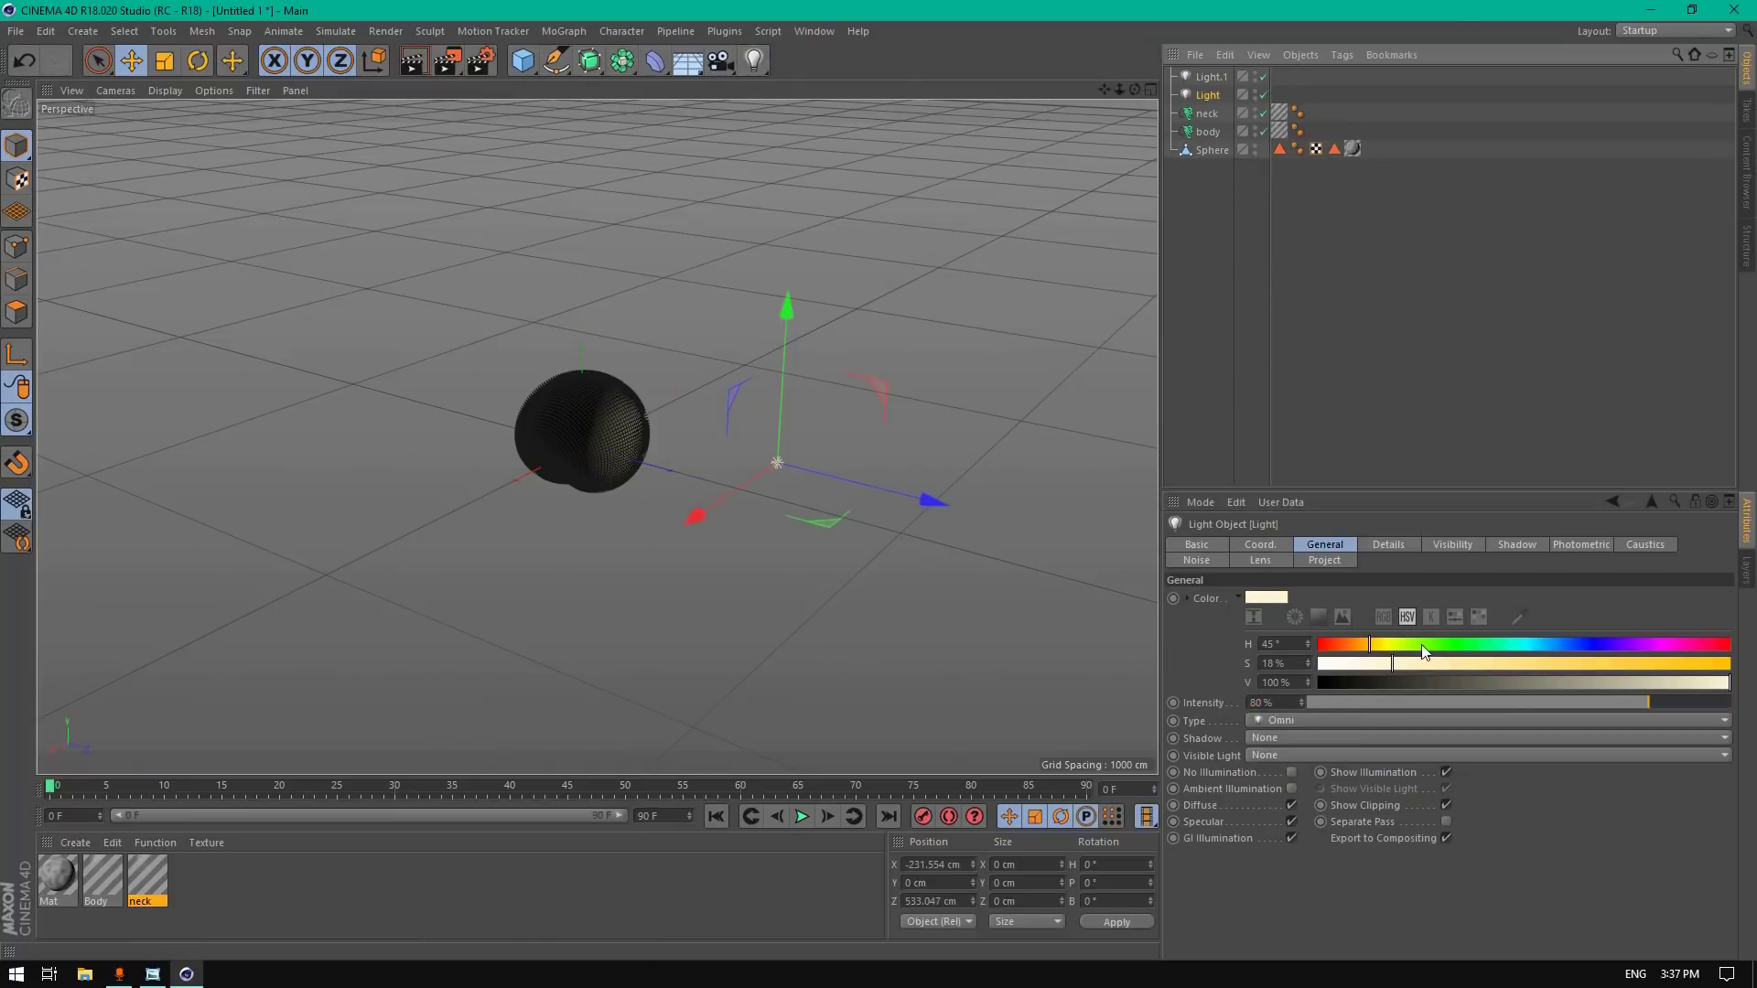
left_click_drag(1375, 671, 1366, 673)
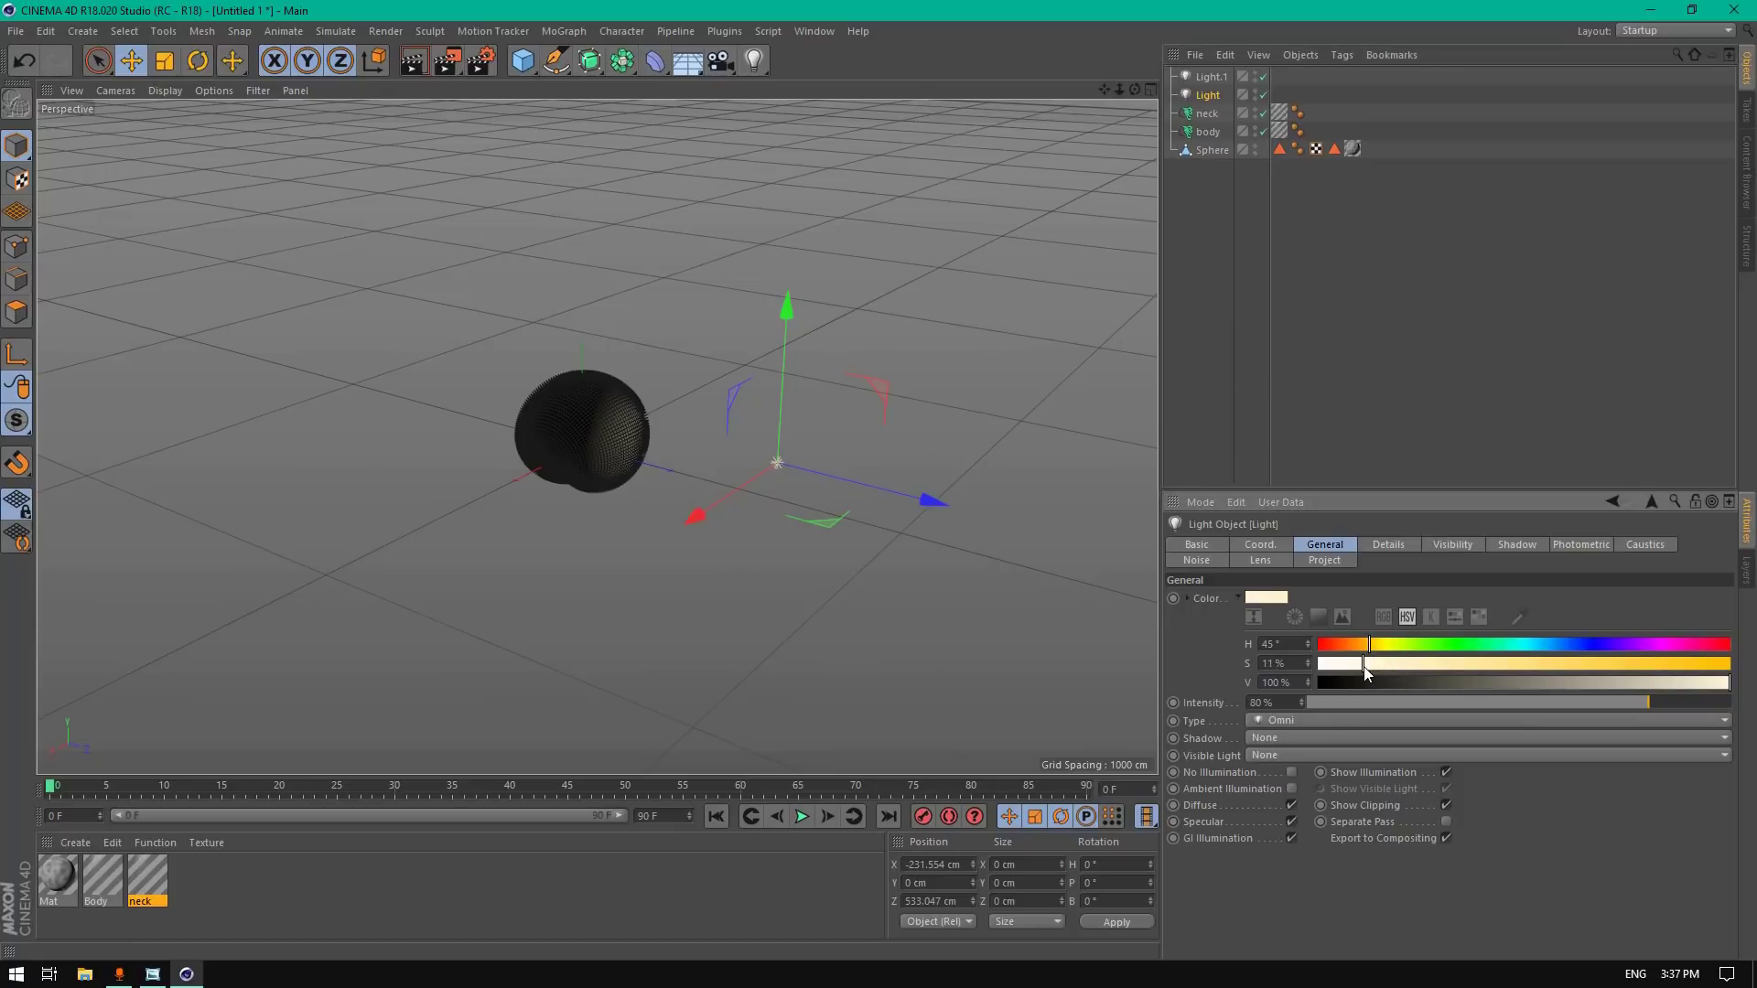
Step: Move the second light out in front of the shape to about X 686 cm and Z 780 cm
left_click(1211, 76)
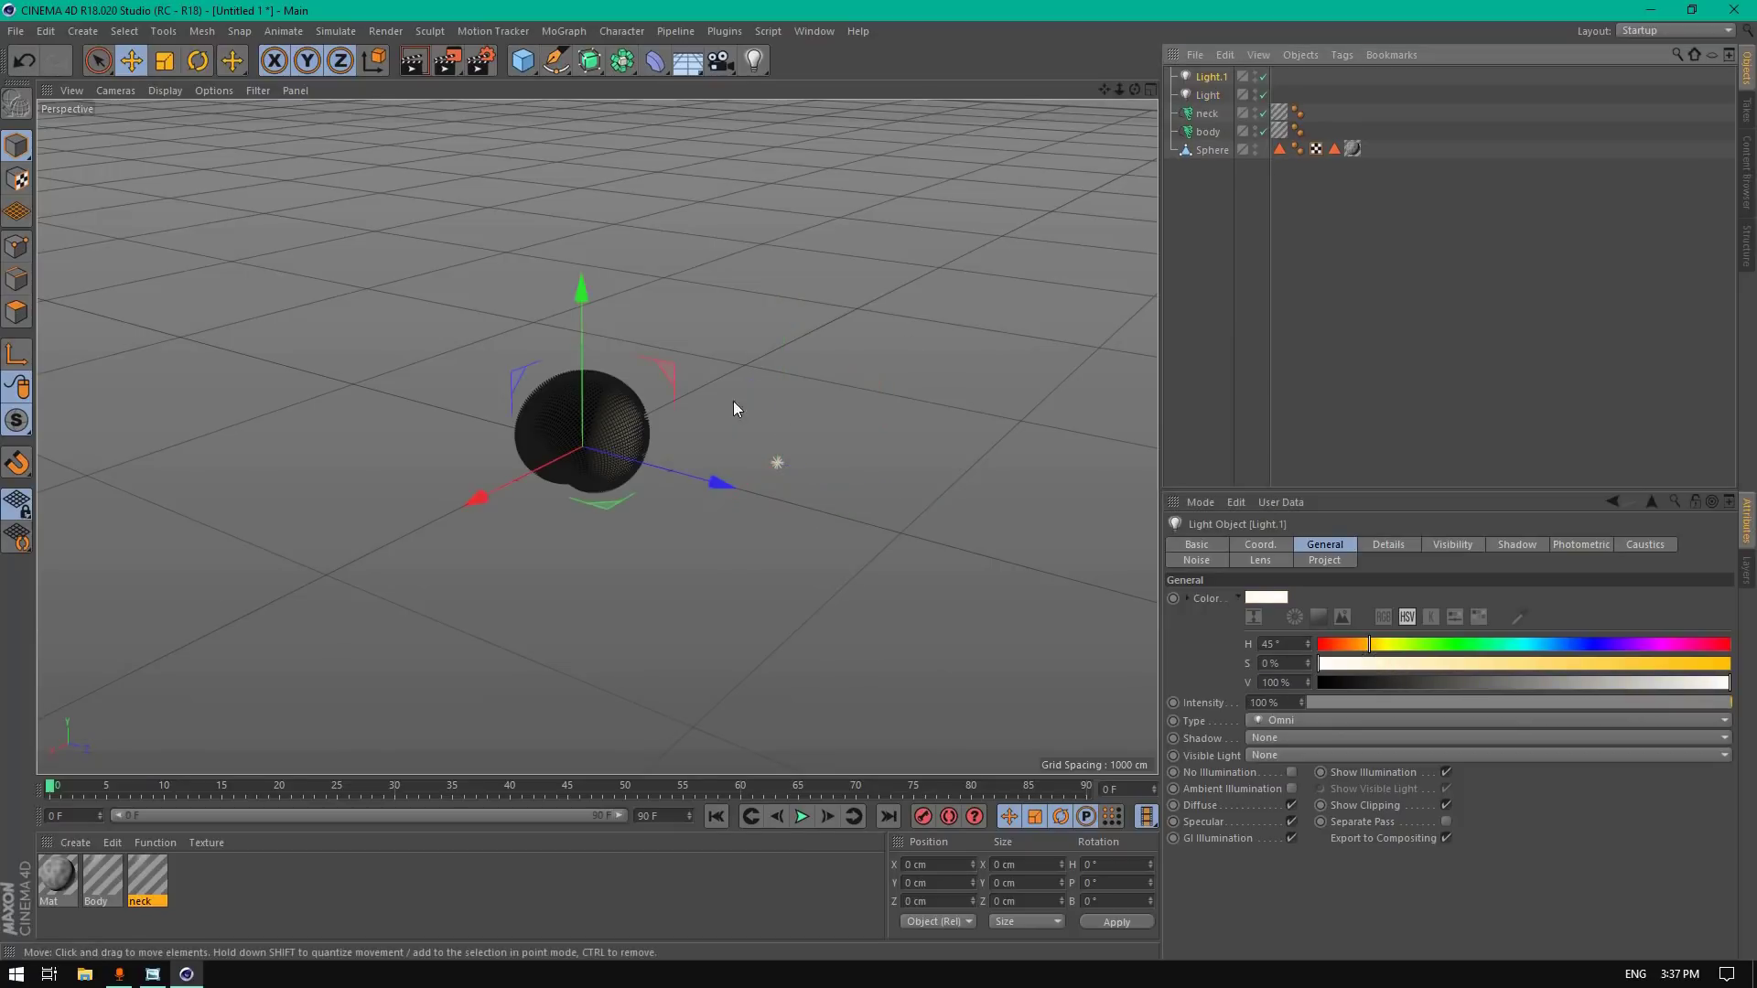
left_click_drag(626, 509, 721, 700)
left_click_drag(1135, 90, 1300, 114)
left_click_drag(1098, 480, 879, 480, "alt")
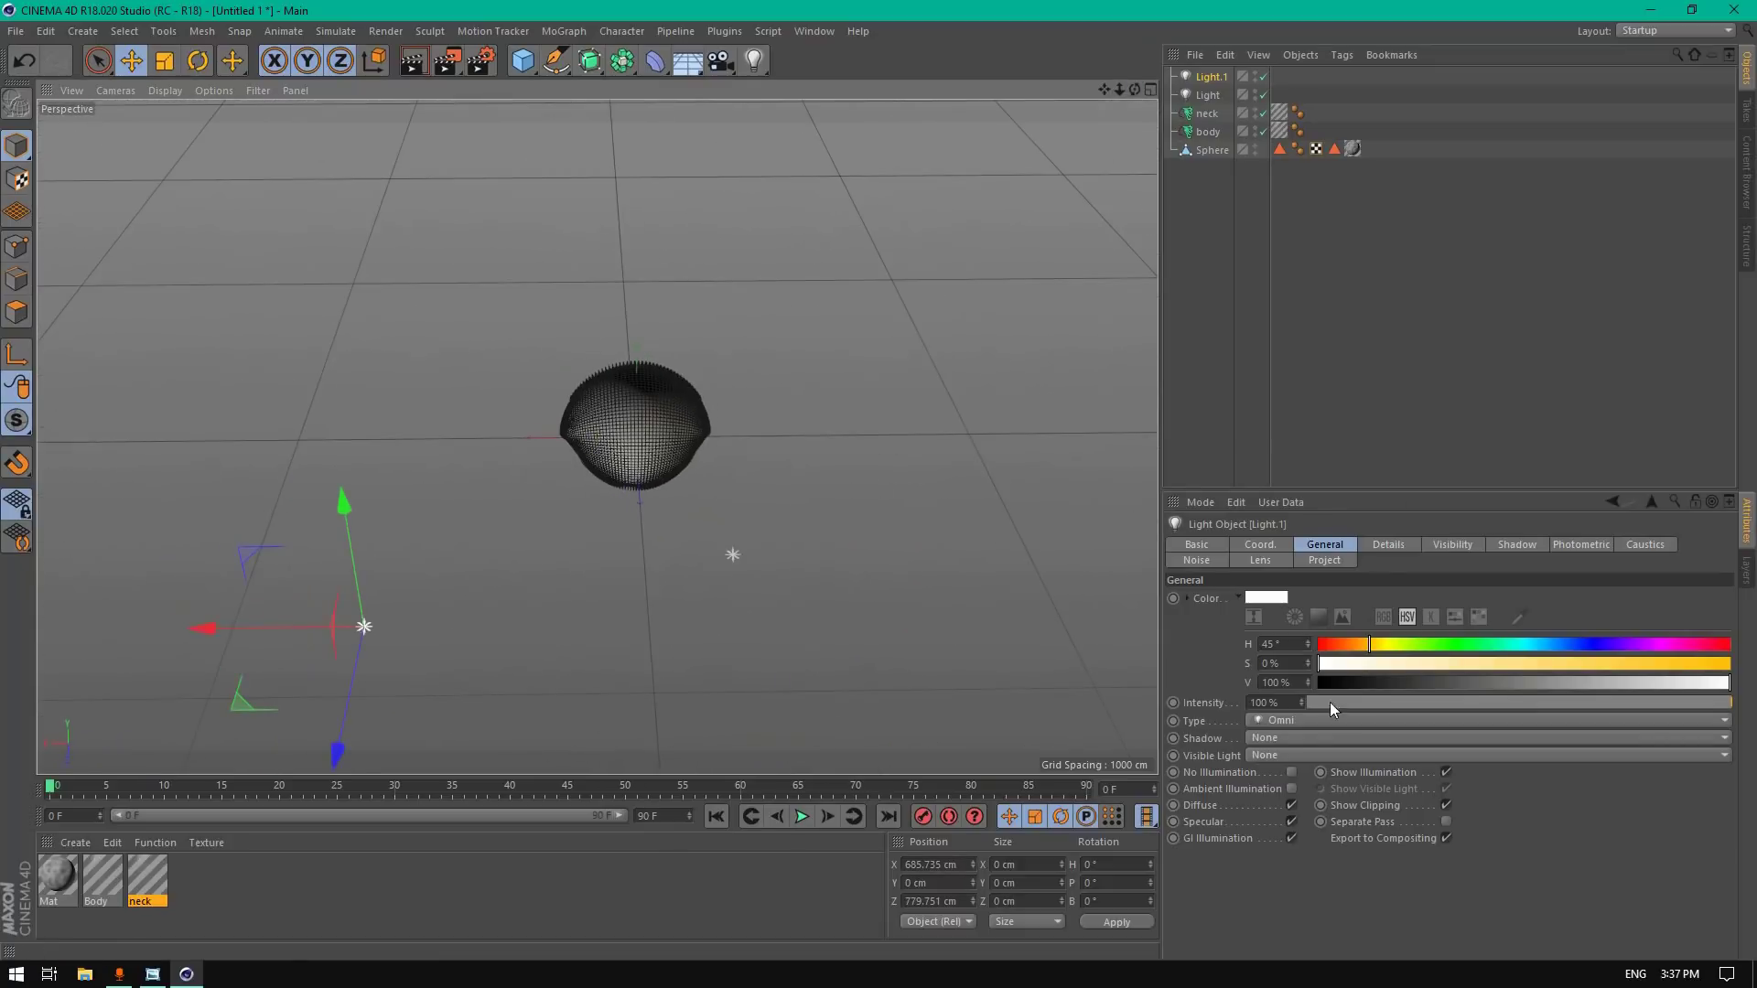
Step: Set the second light's shadow type to Shadow Maps (Soft)
left_click(1296, 736)
left_click(1296, 738)
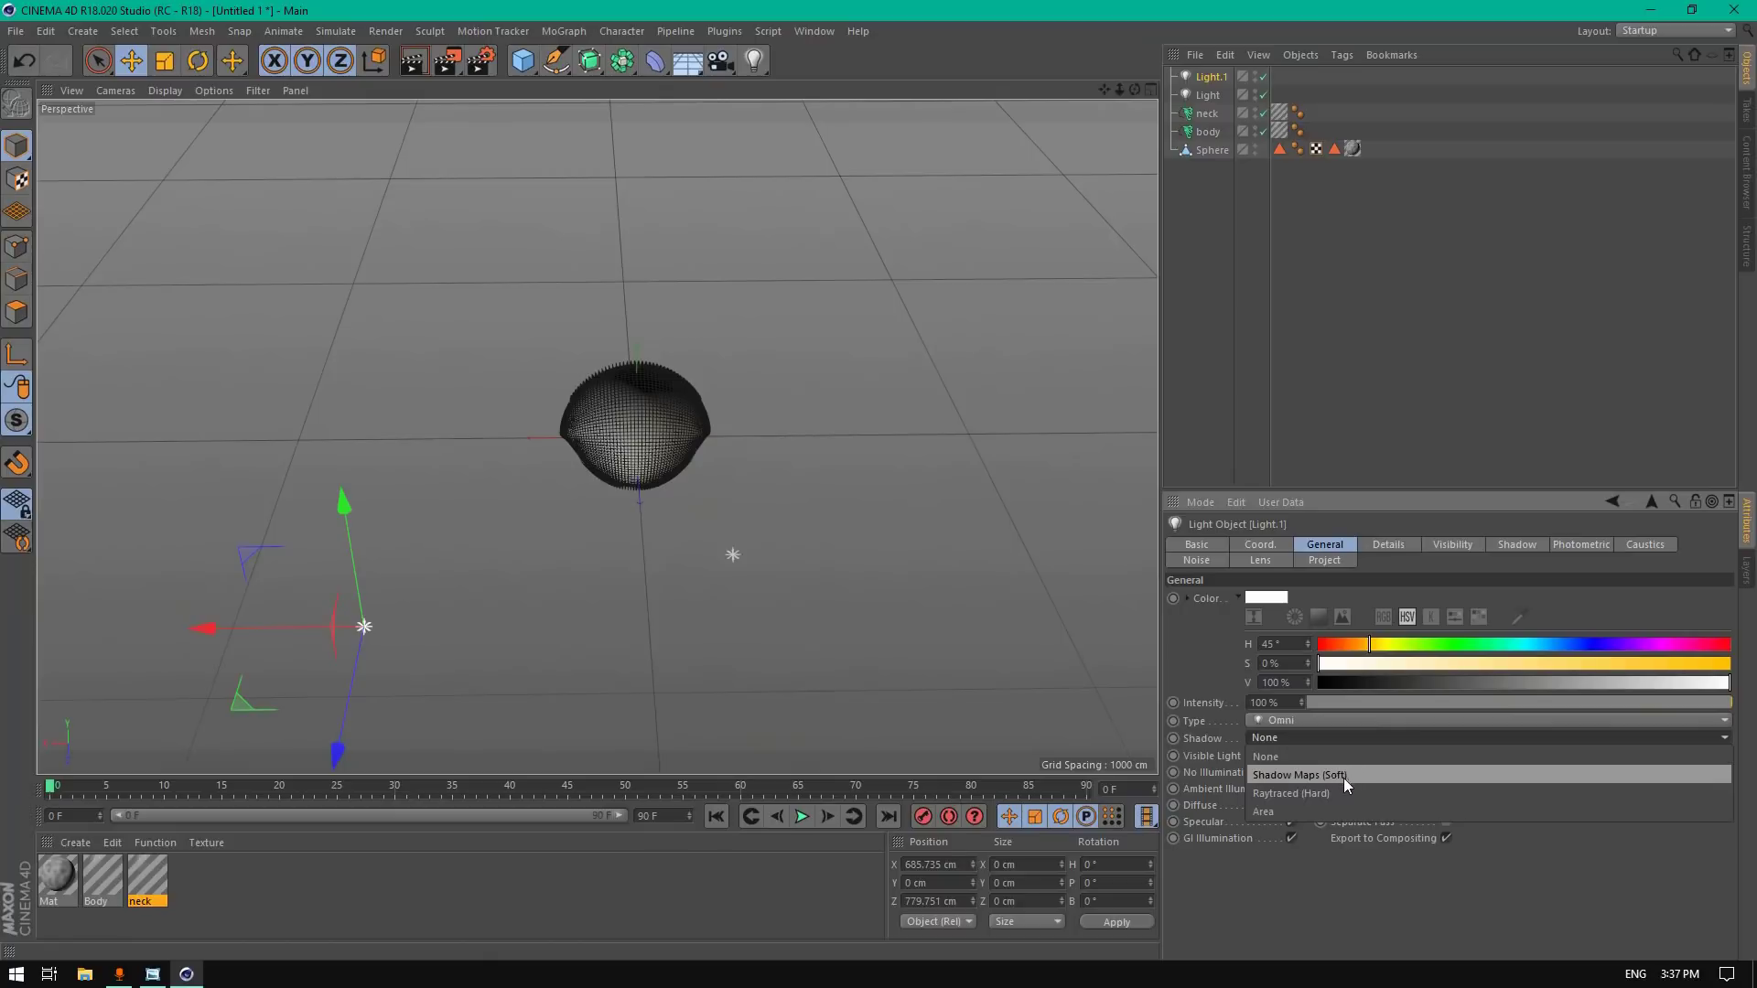
left_click(1349, 776)
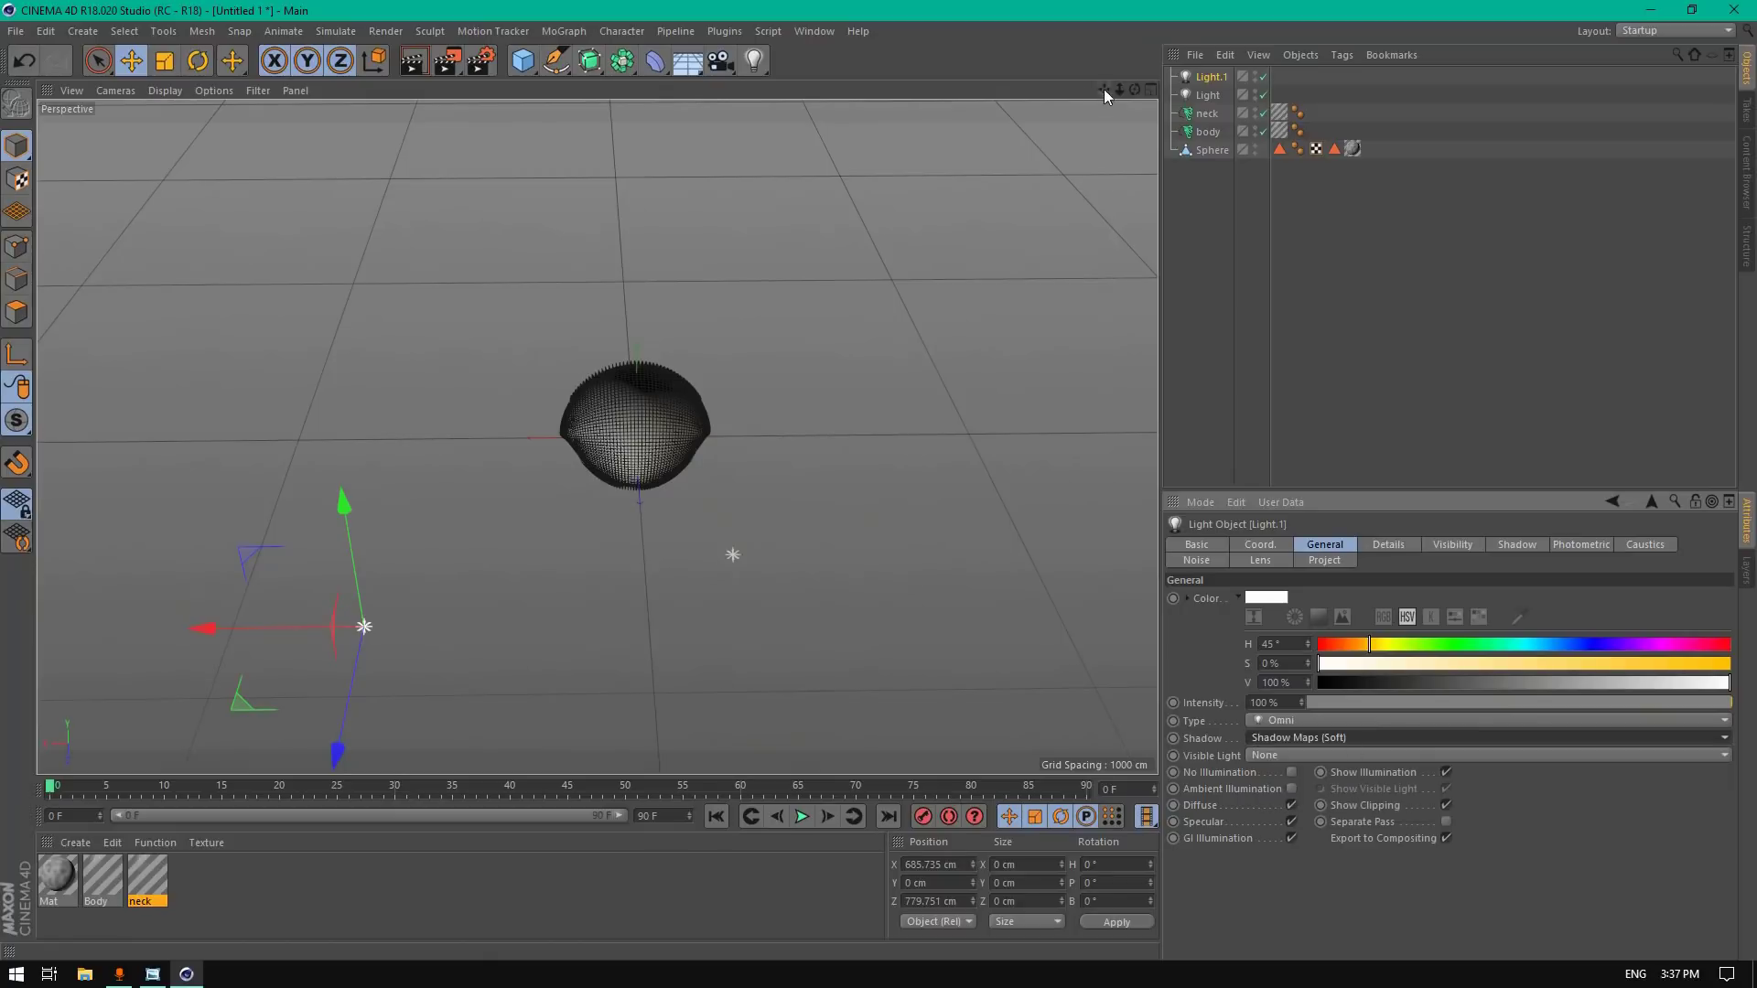
mouse_move(1104, 90)
left_mouse_down()
mouse_move(1128, 89)
mouse_move(1089, 88)
left_mouse_up()
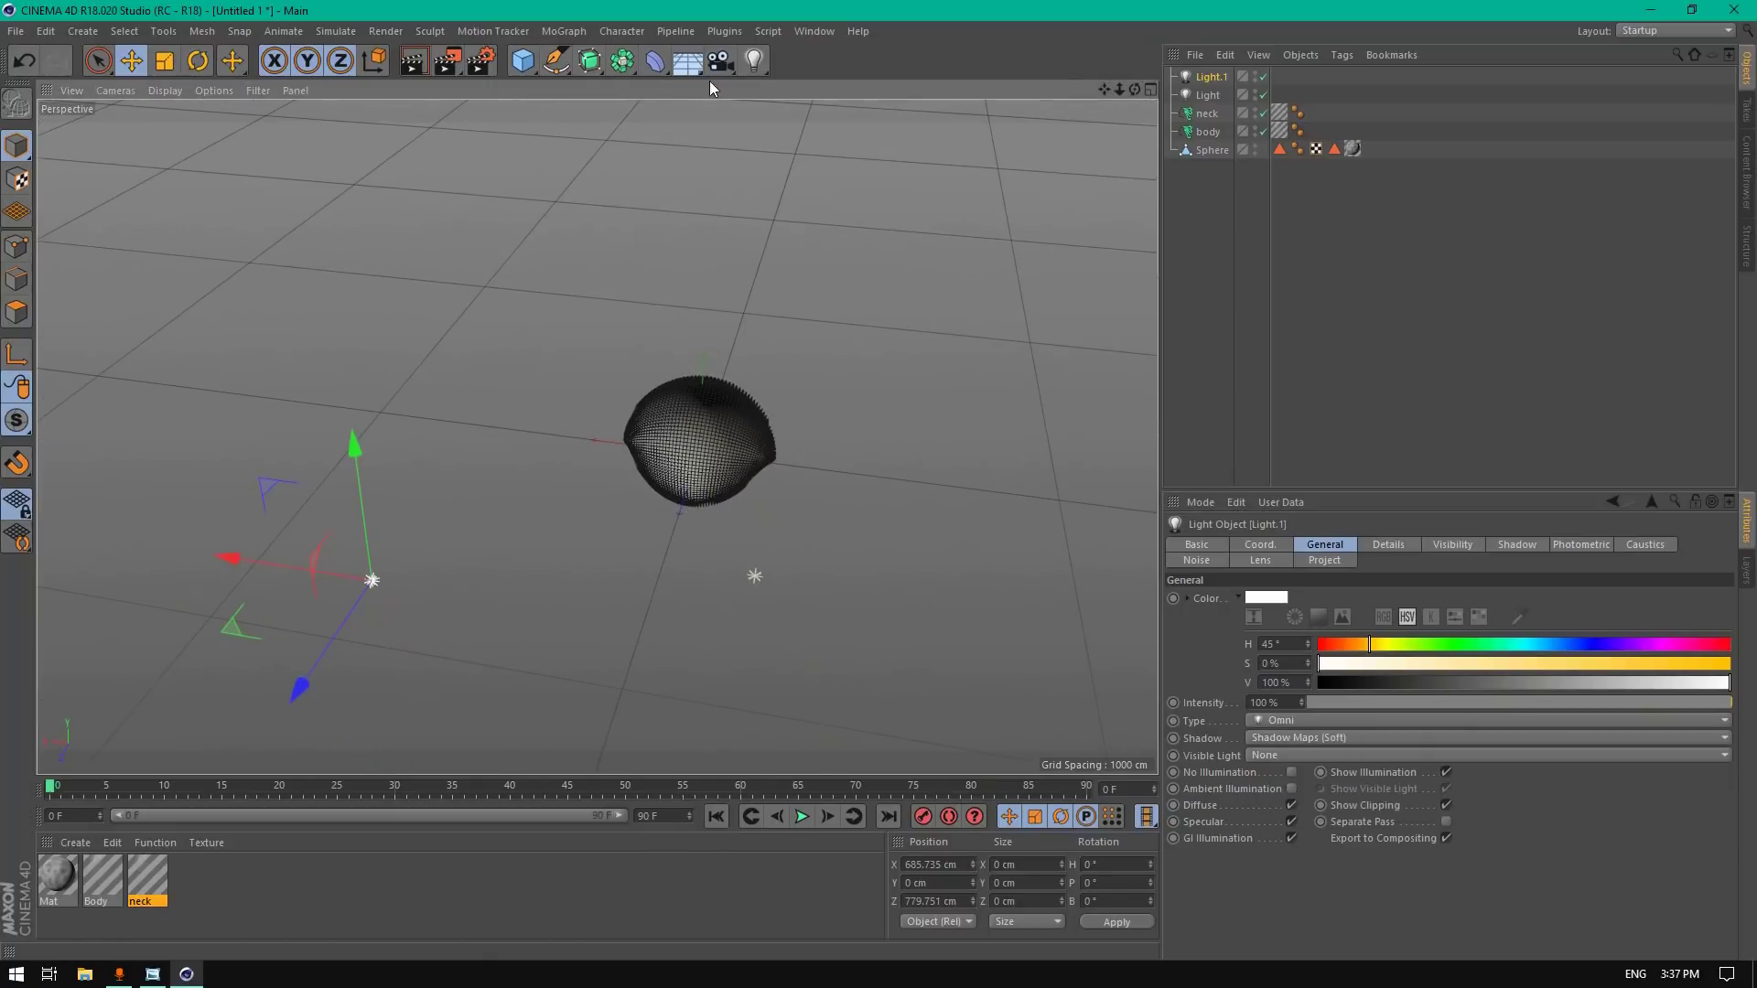
Step: Add a third Omni light behind the shape at about Z -990 cm with Shadow Maps (Soft) shadows
left_click(755, 60)
left_click_drag(682, 517, 723, 386)
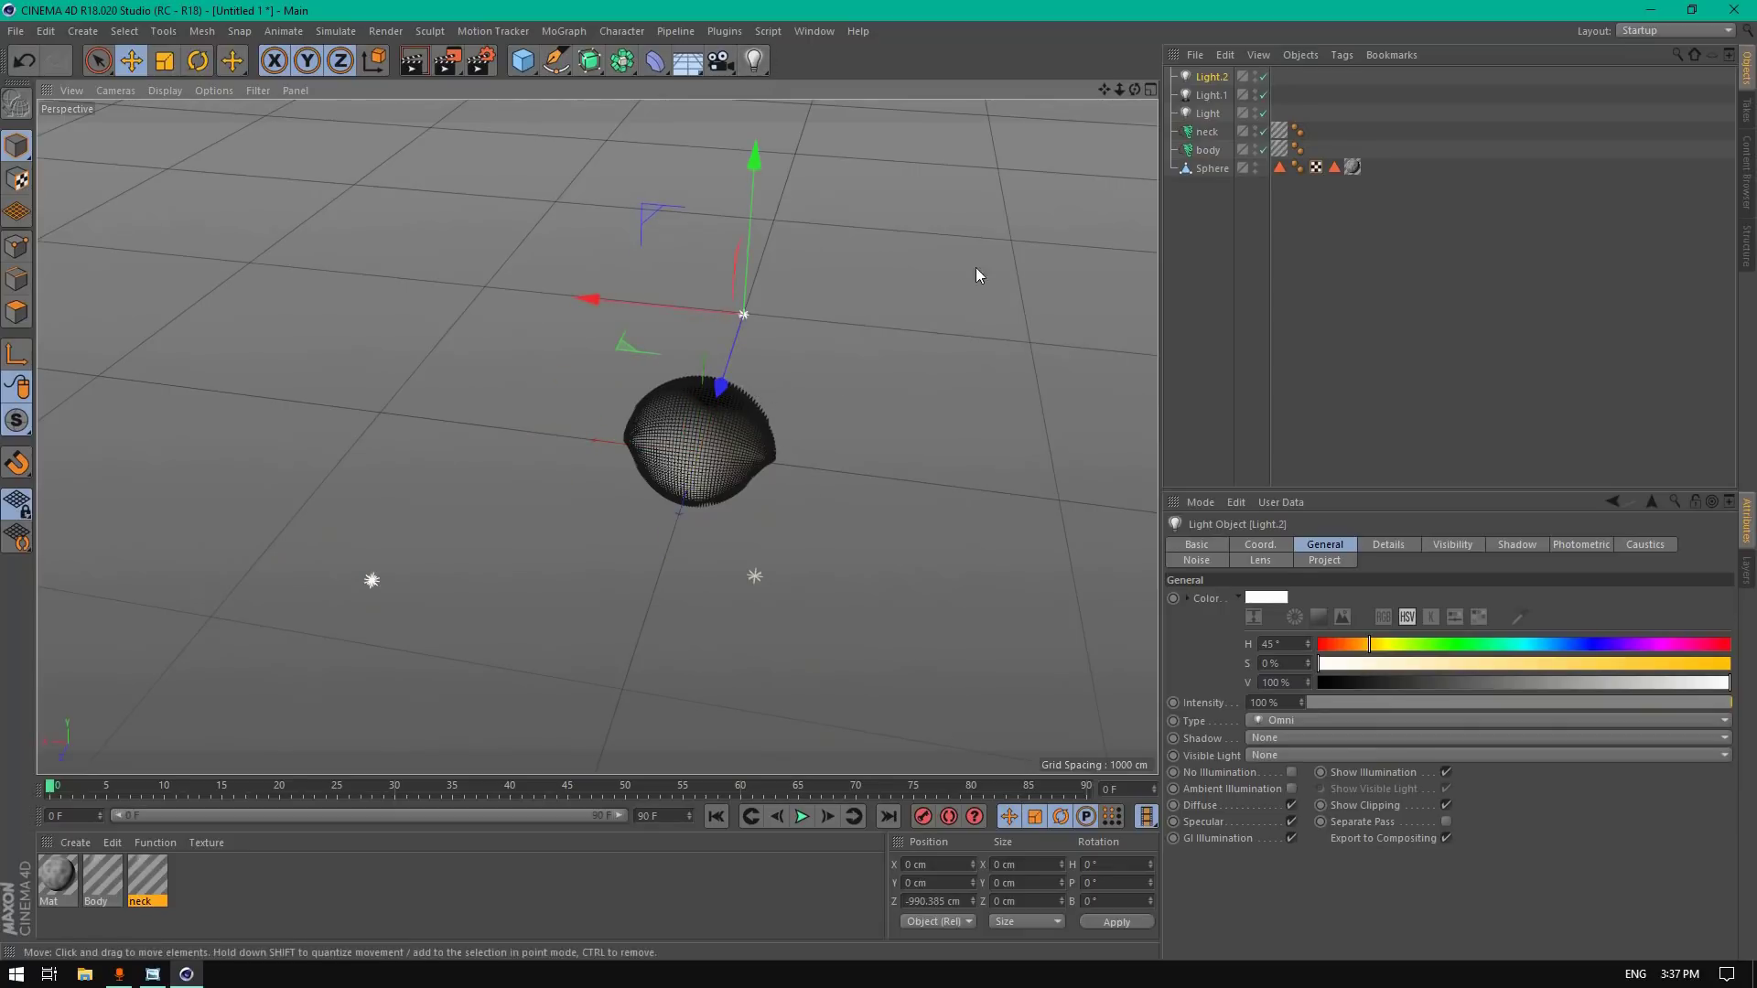
left_click(1294, 738)
left_click(1305, 765)
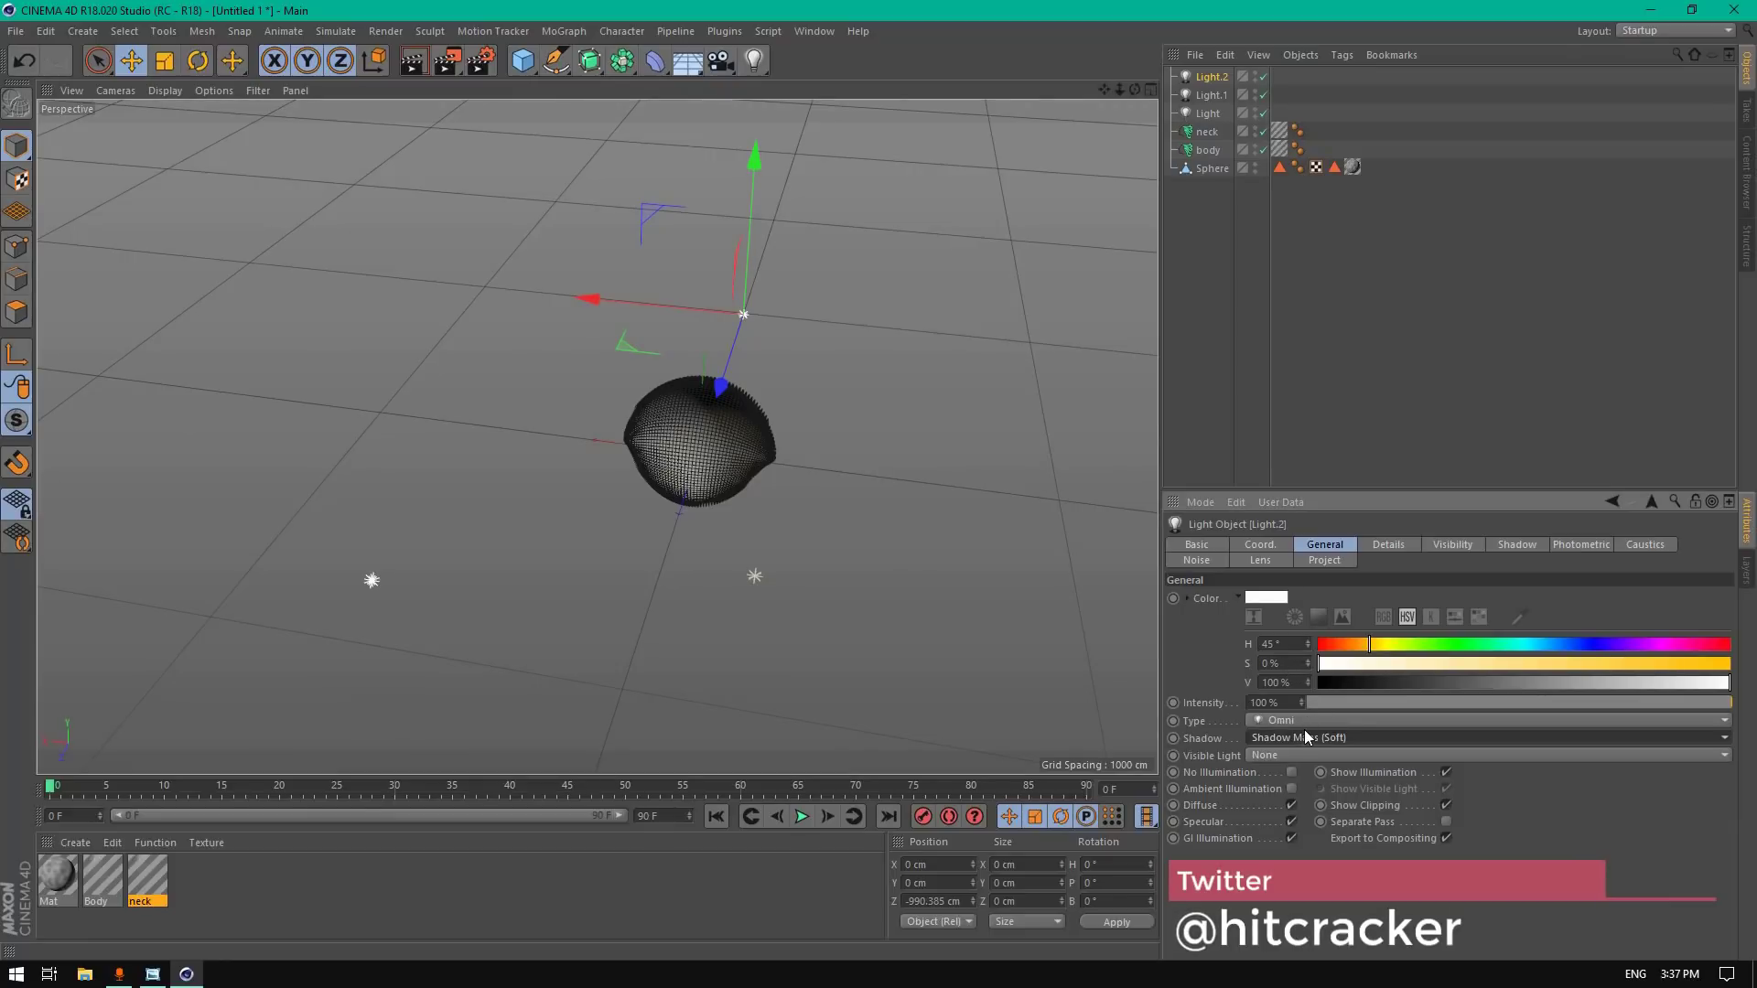
Step: Set the third light's intensity to 400%
left_click_drag(1286, 702, 1167, 678)
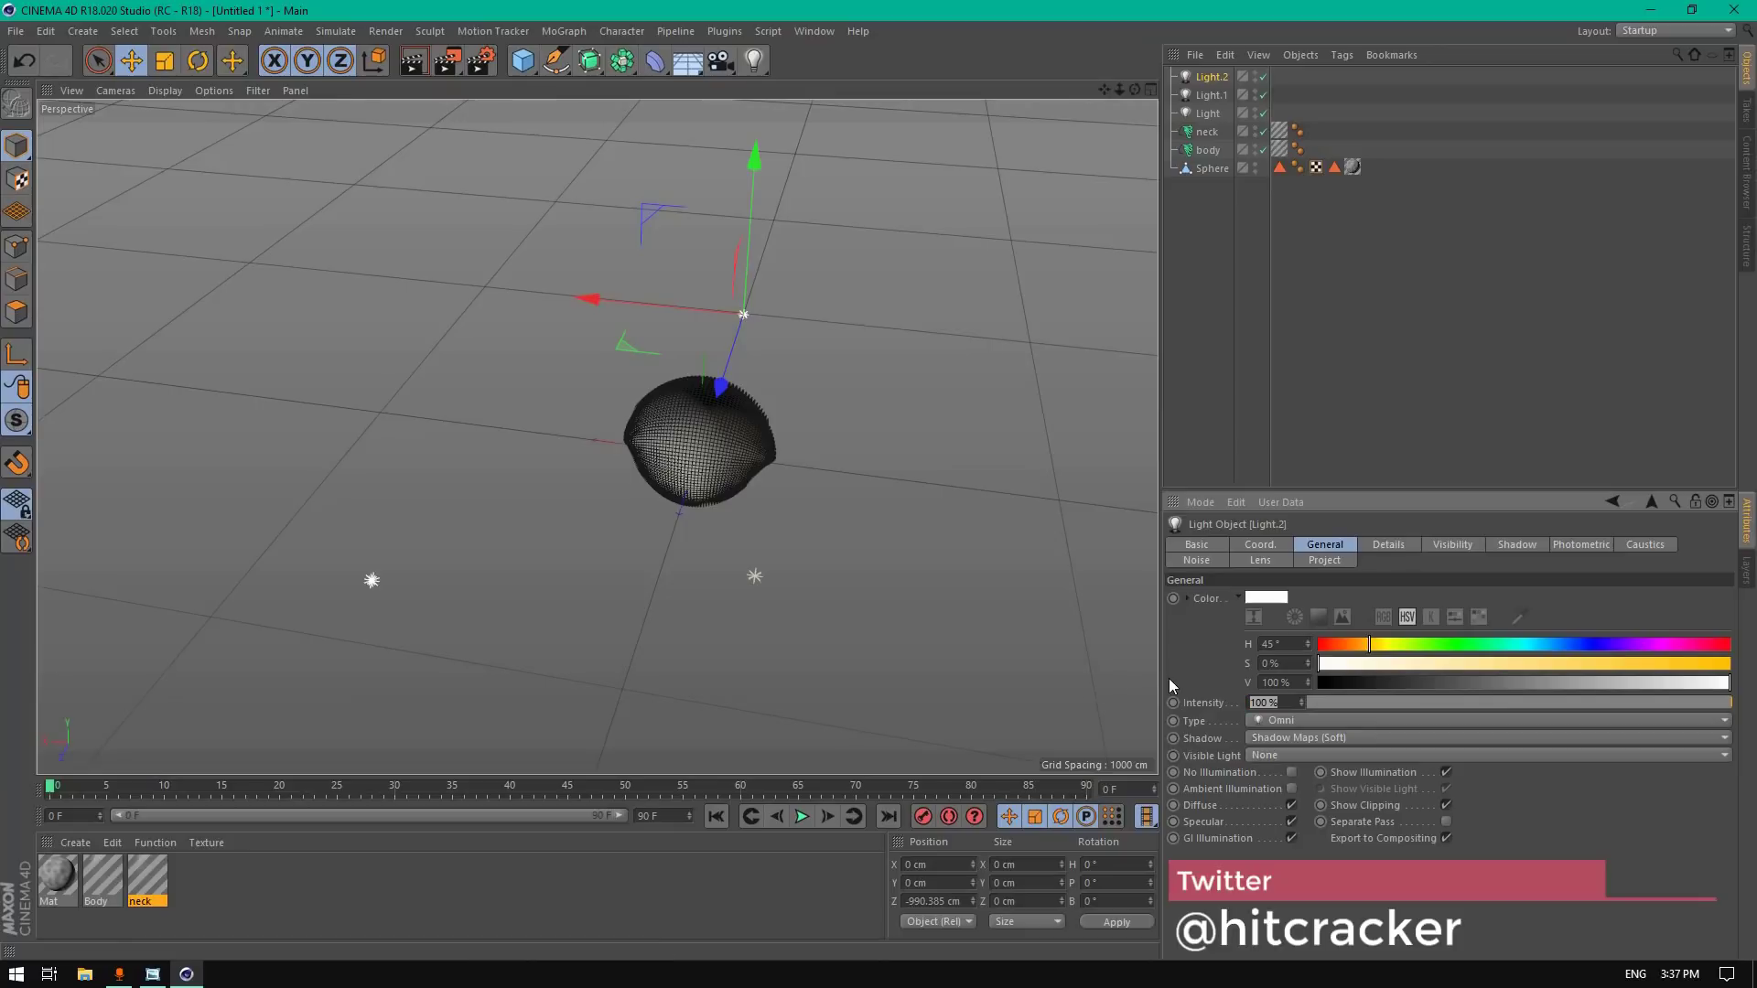
type("40")
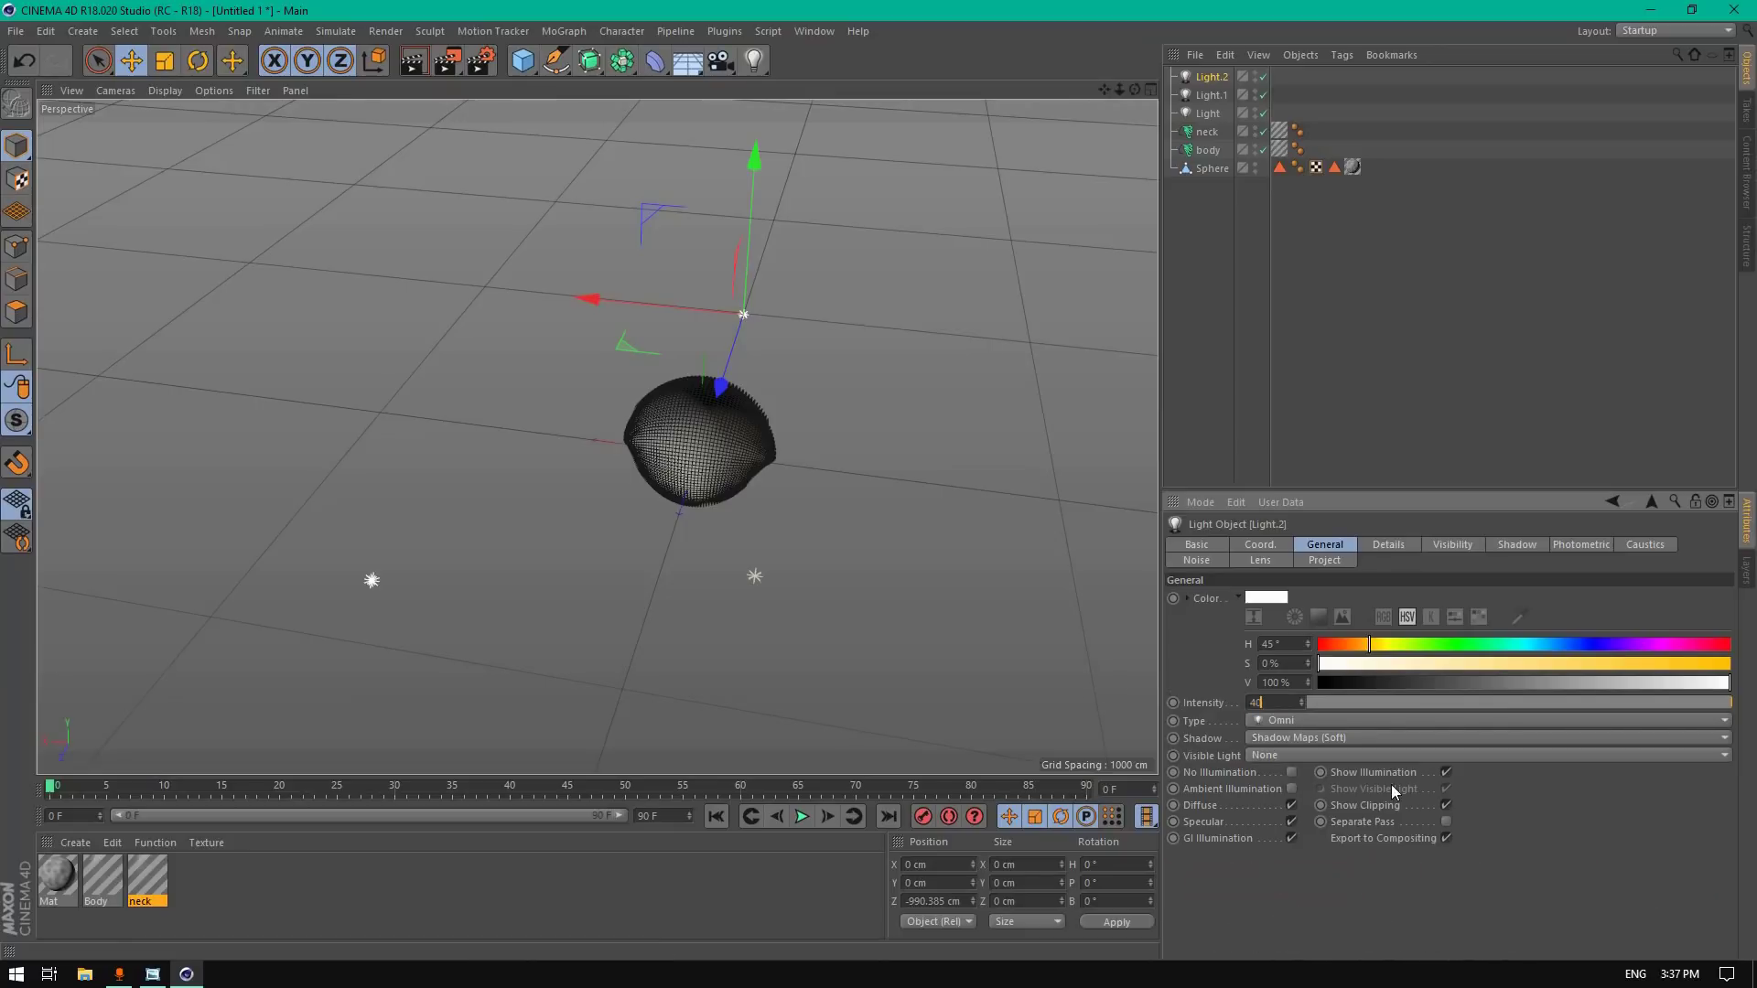
type("0")
key("Return")
Step: Add a camera framing the hairy shape close up and lock it with a Protection tag
left_click_drag(1135, 89, 878, 488)
left_click_drag(1119, 89, 1100, 91)
left_click(733, 64)
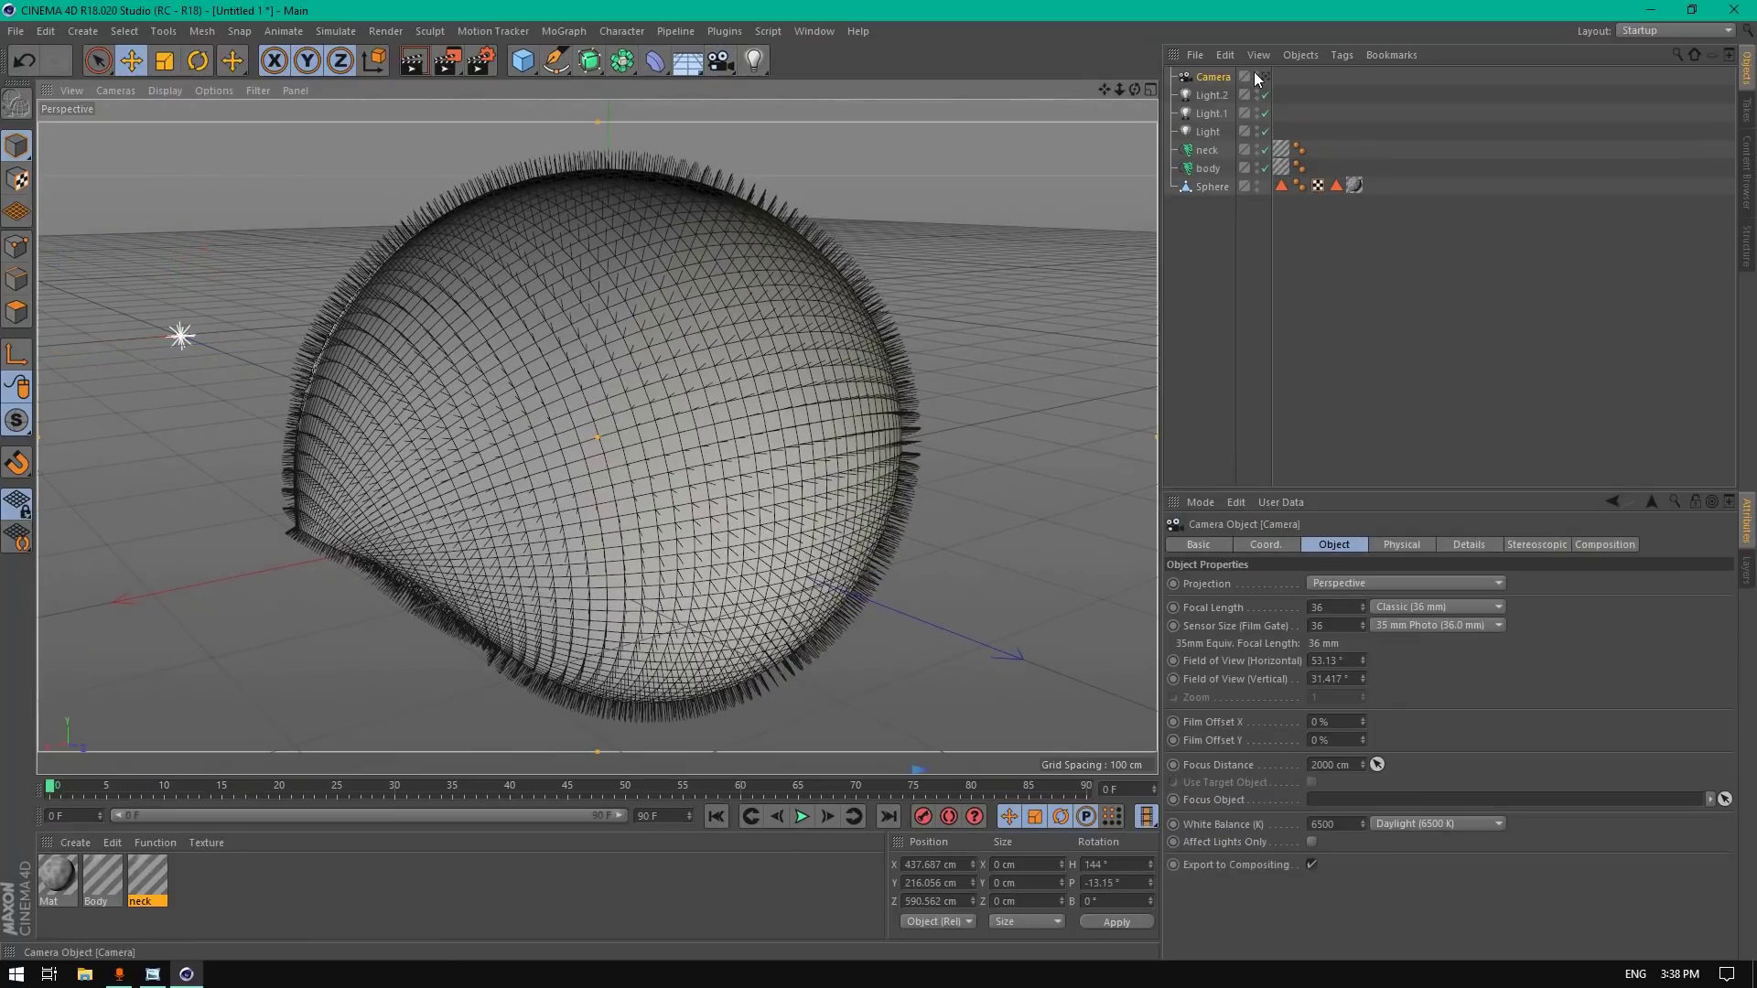
right_click(1195, 79)
mouse_move(1392, 87)
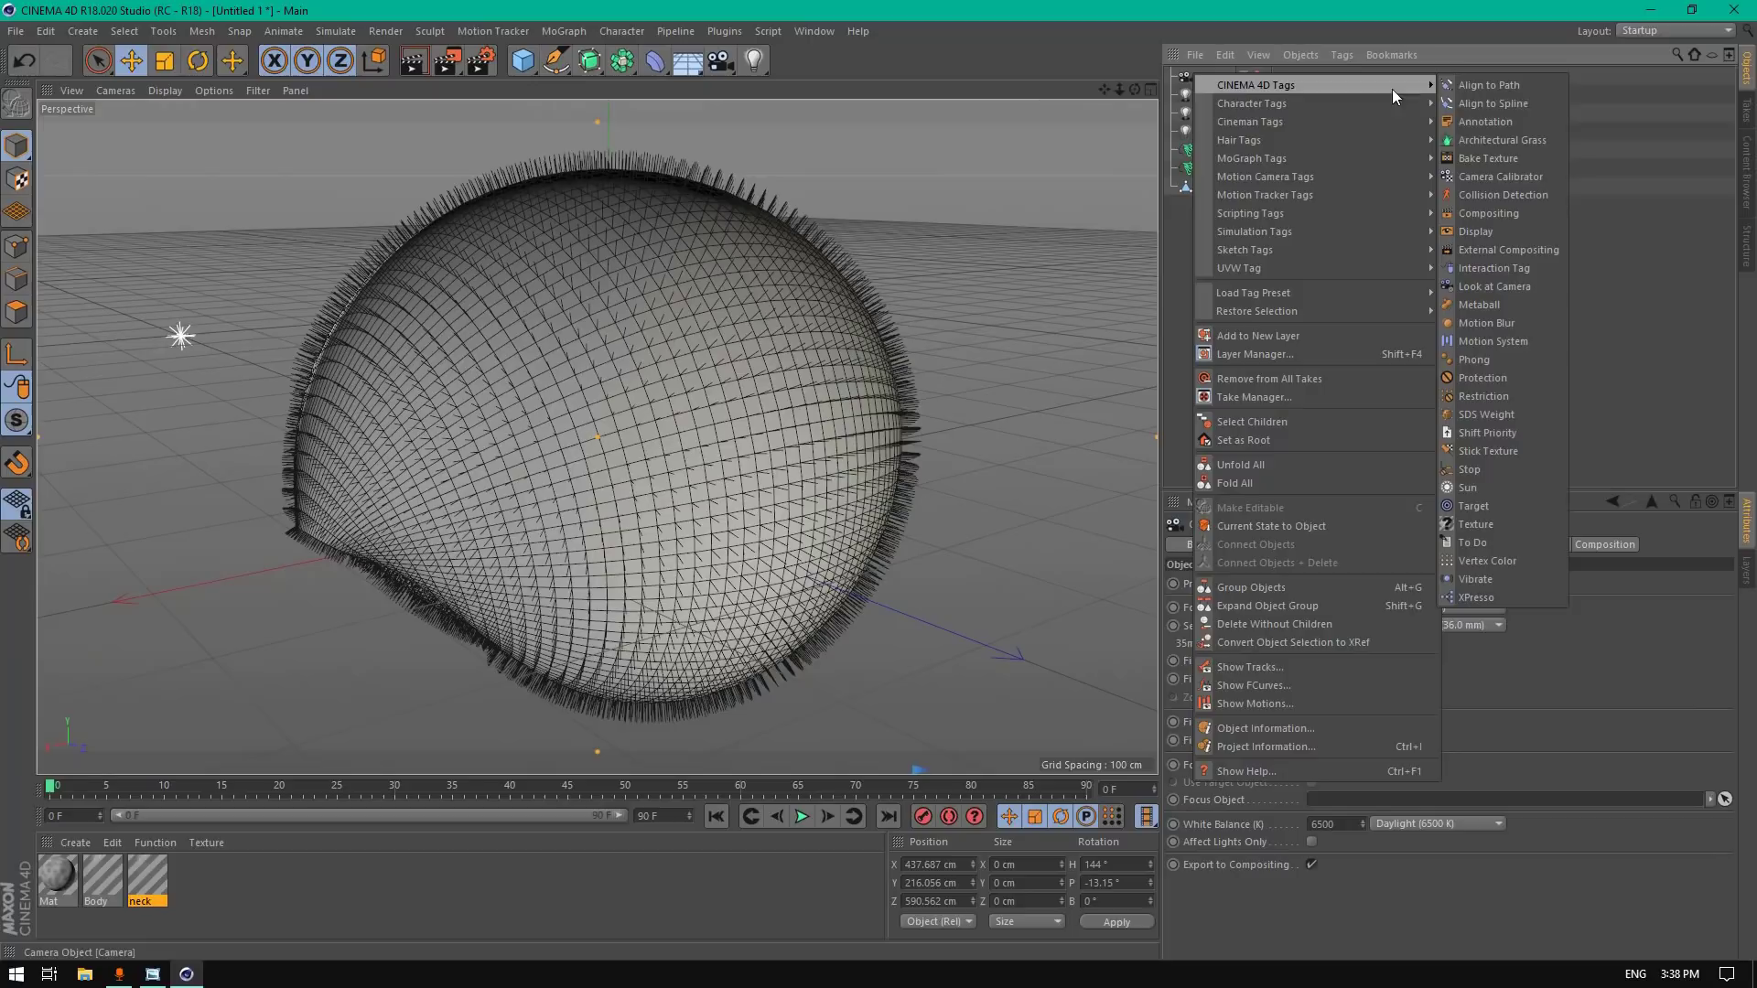
left_click(1513, 374)
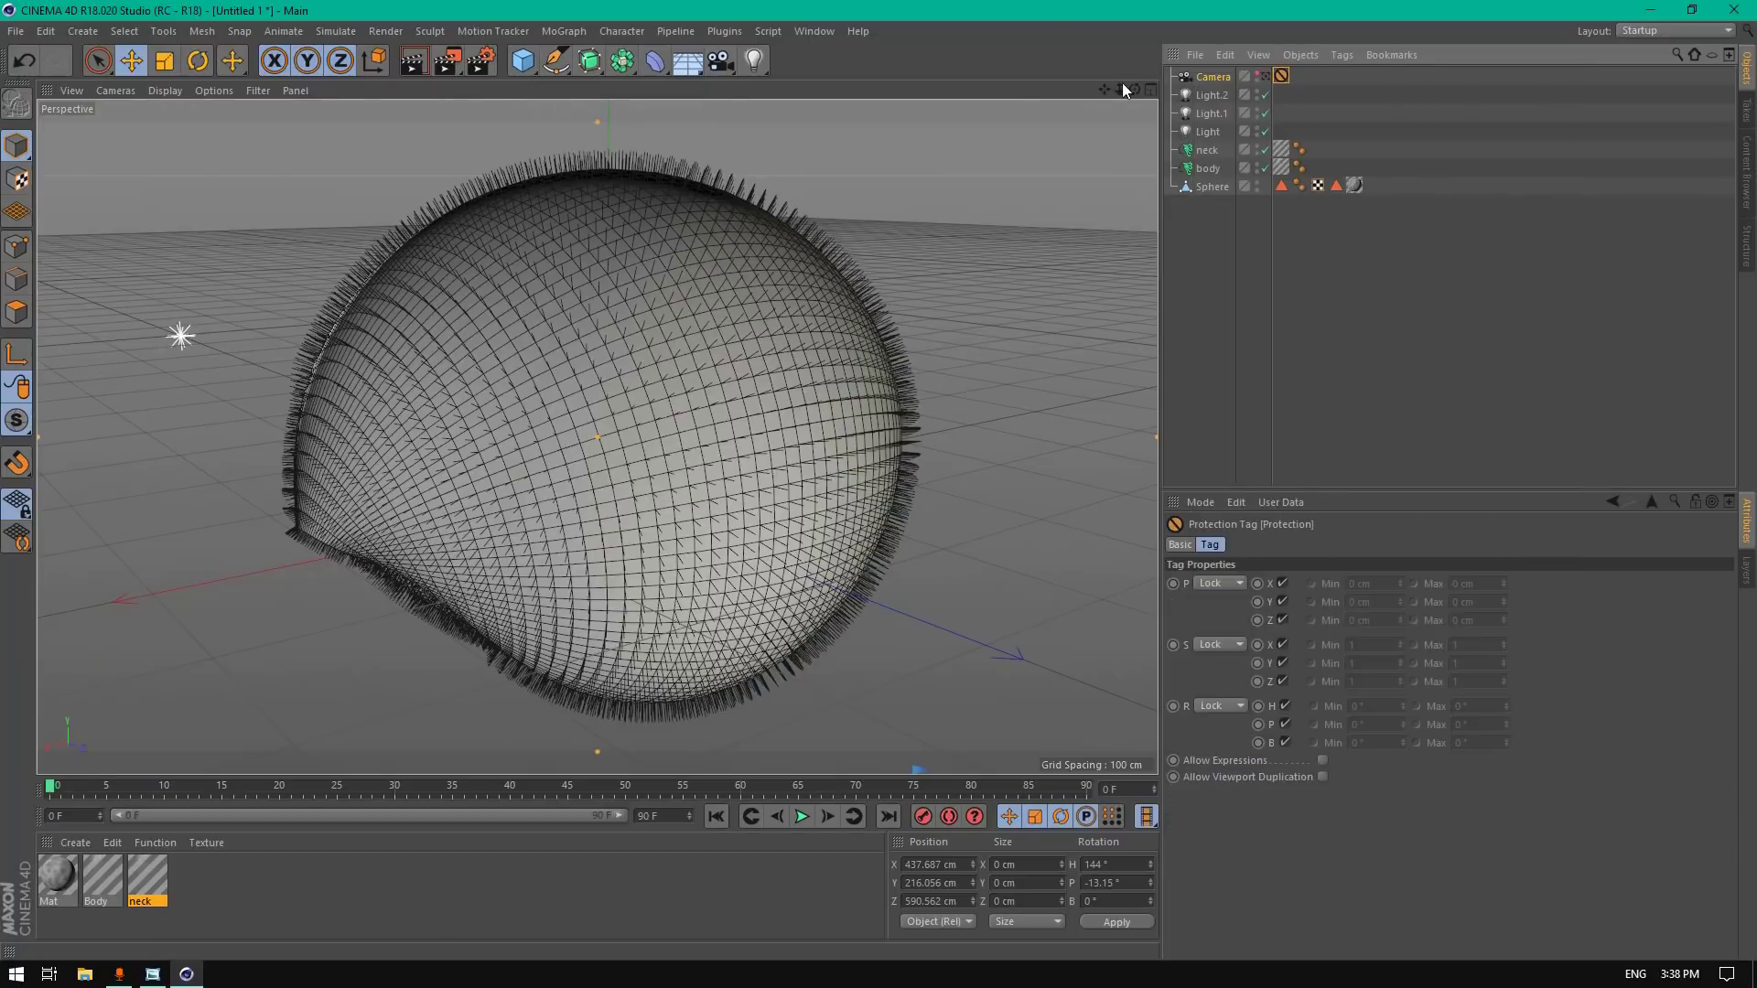
Step: Add a Background object to the scene
left_click_drag(1133, 92, 930, 126)
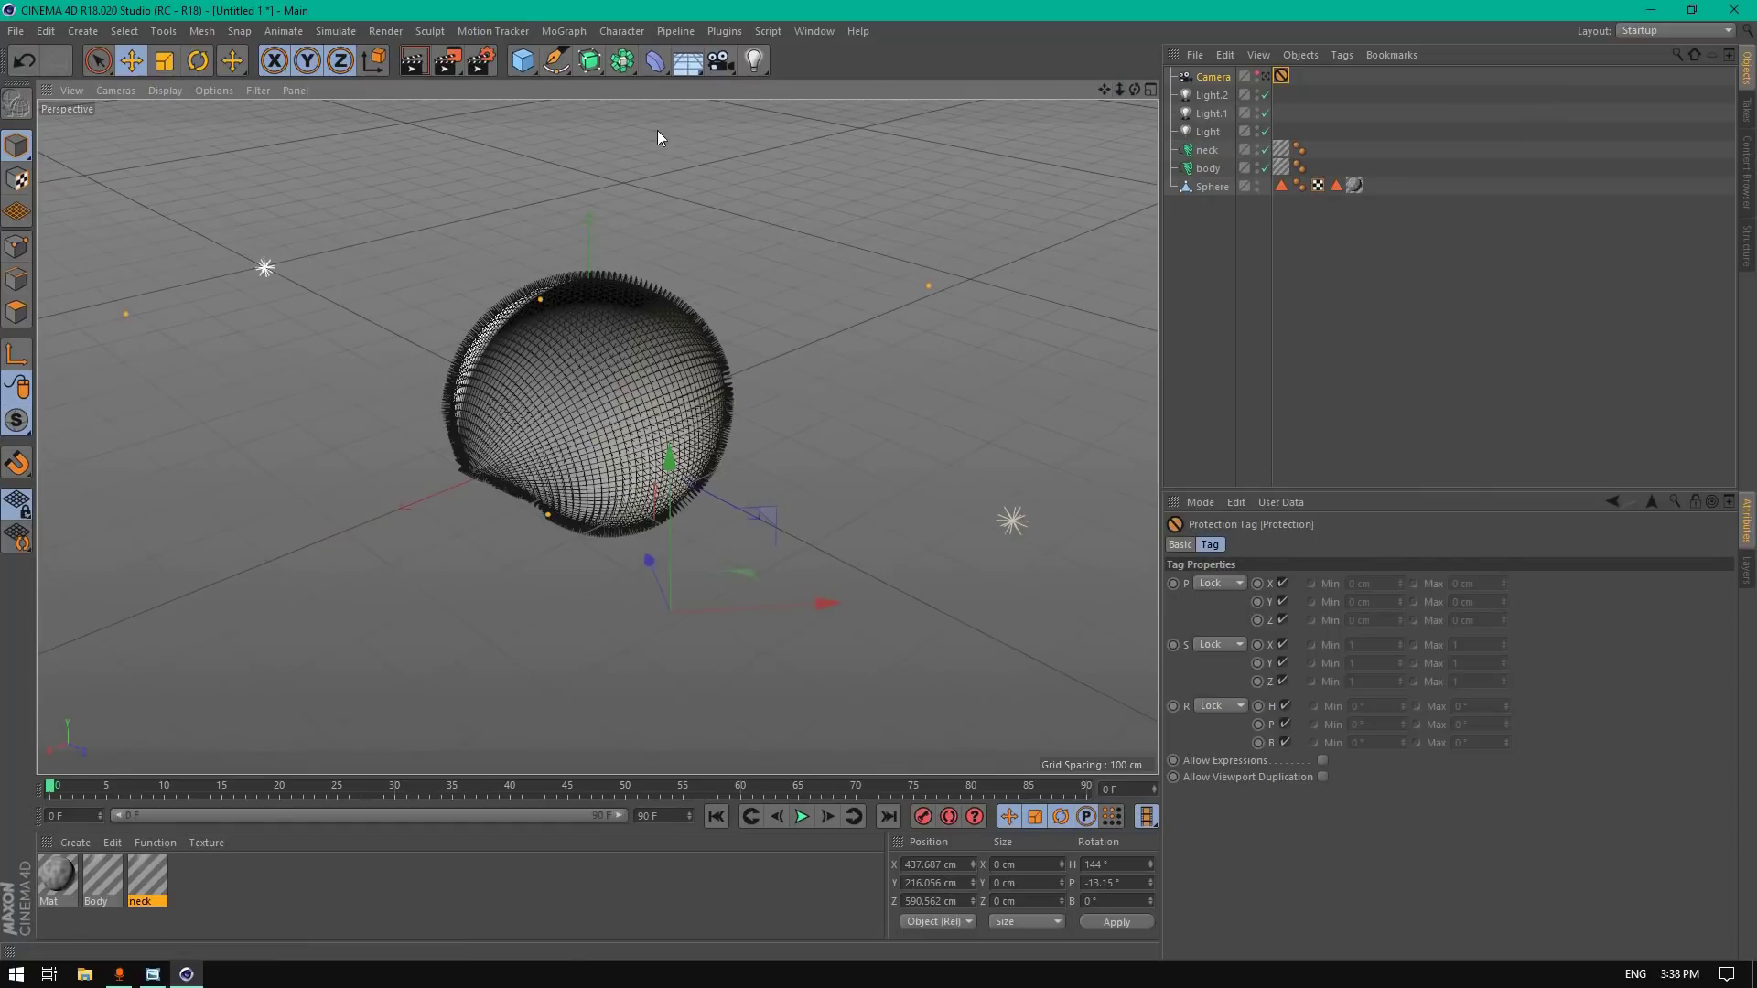
left_click(656, 58)
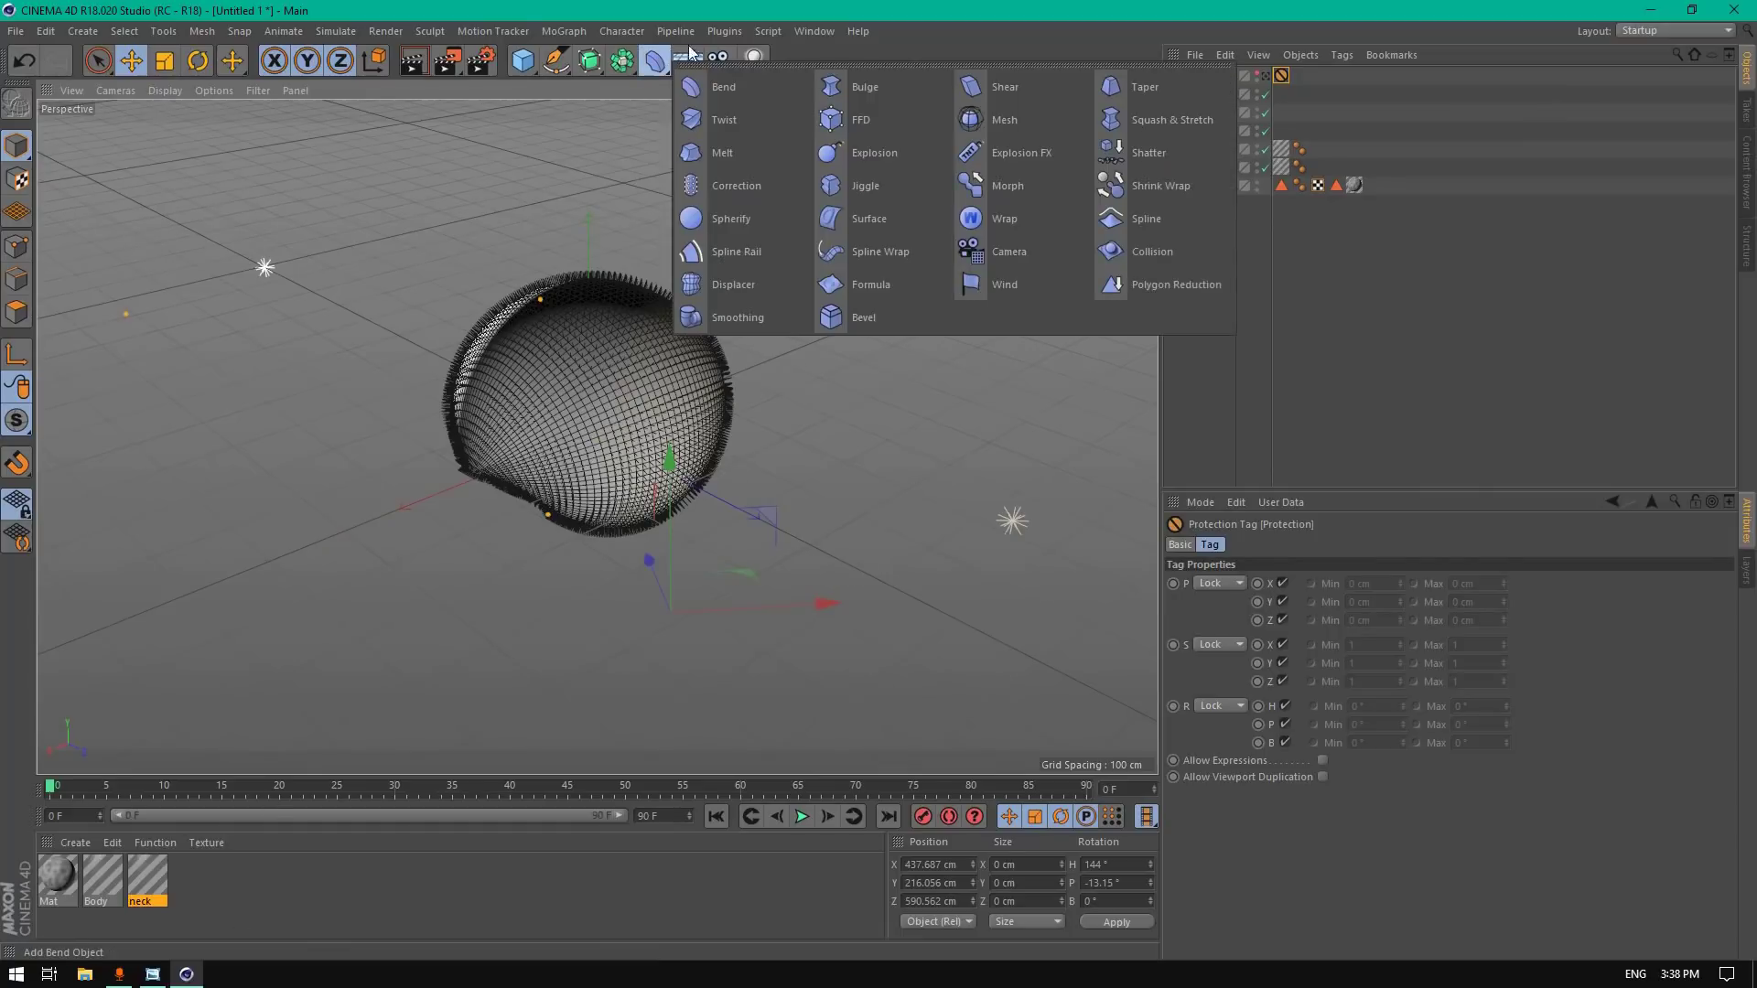
left_click(682, 59)
left_click_drag(749, 92, 760, 216)
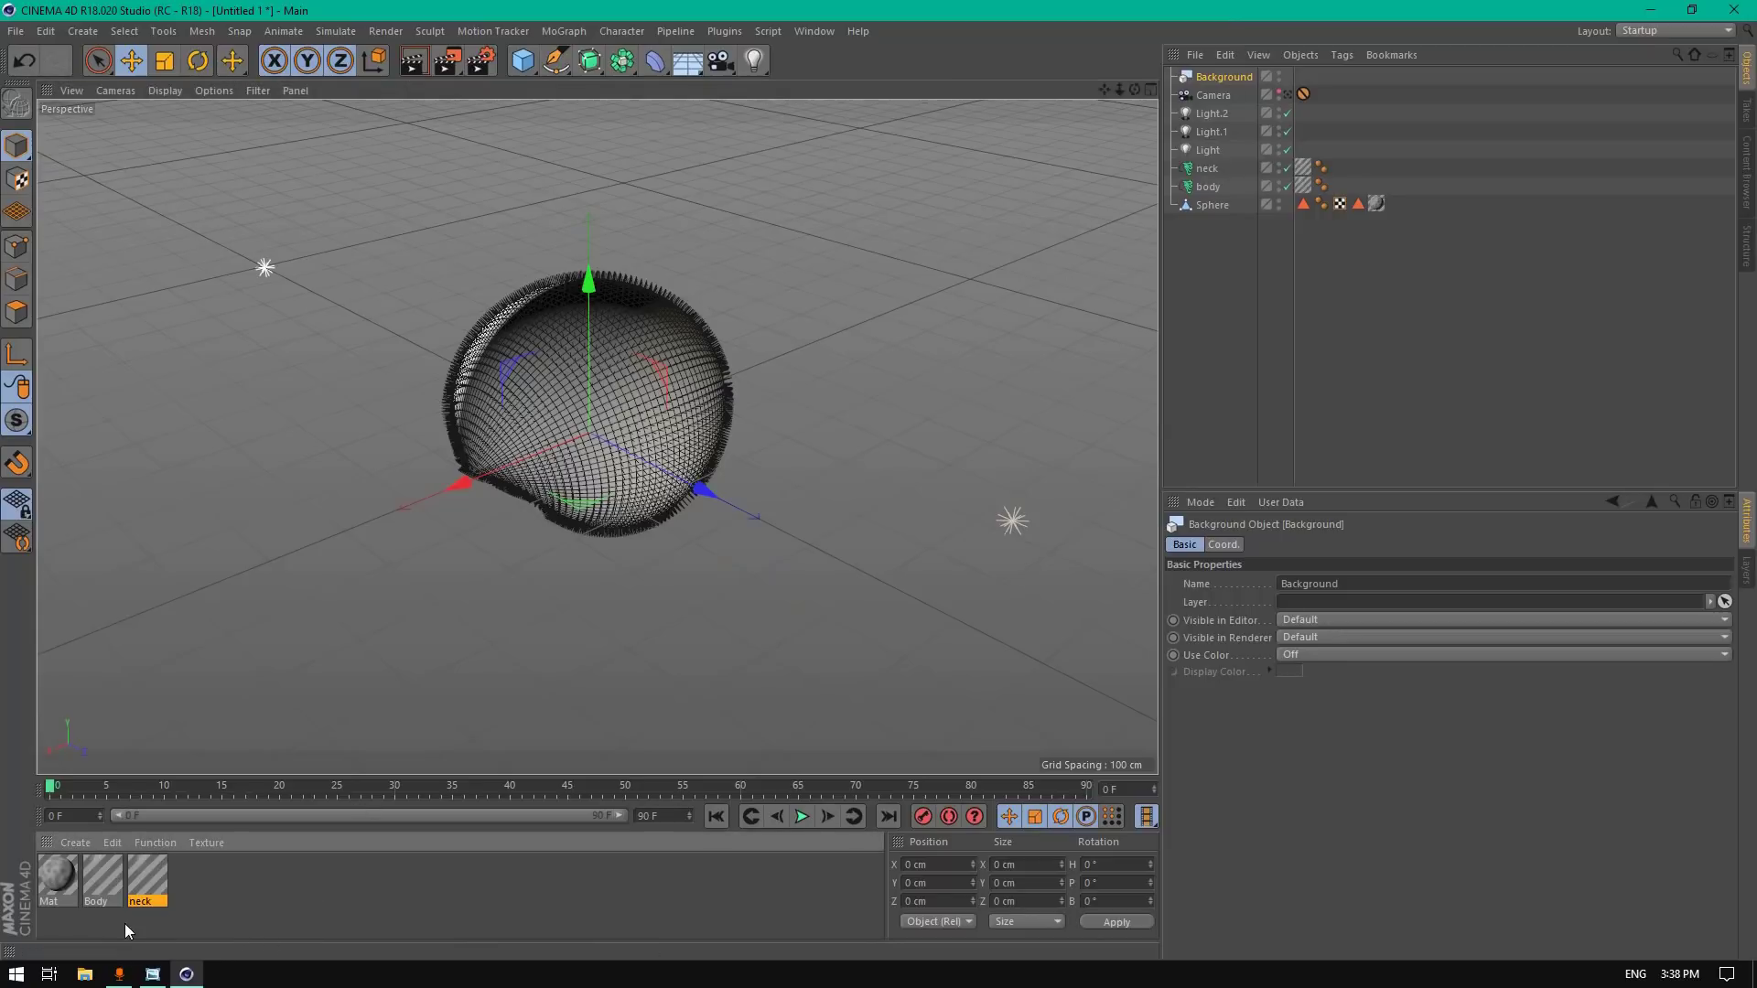
Step: Create a new material and disable its Reflectance channel
double_click(364, 903)
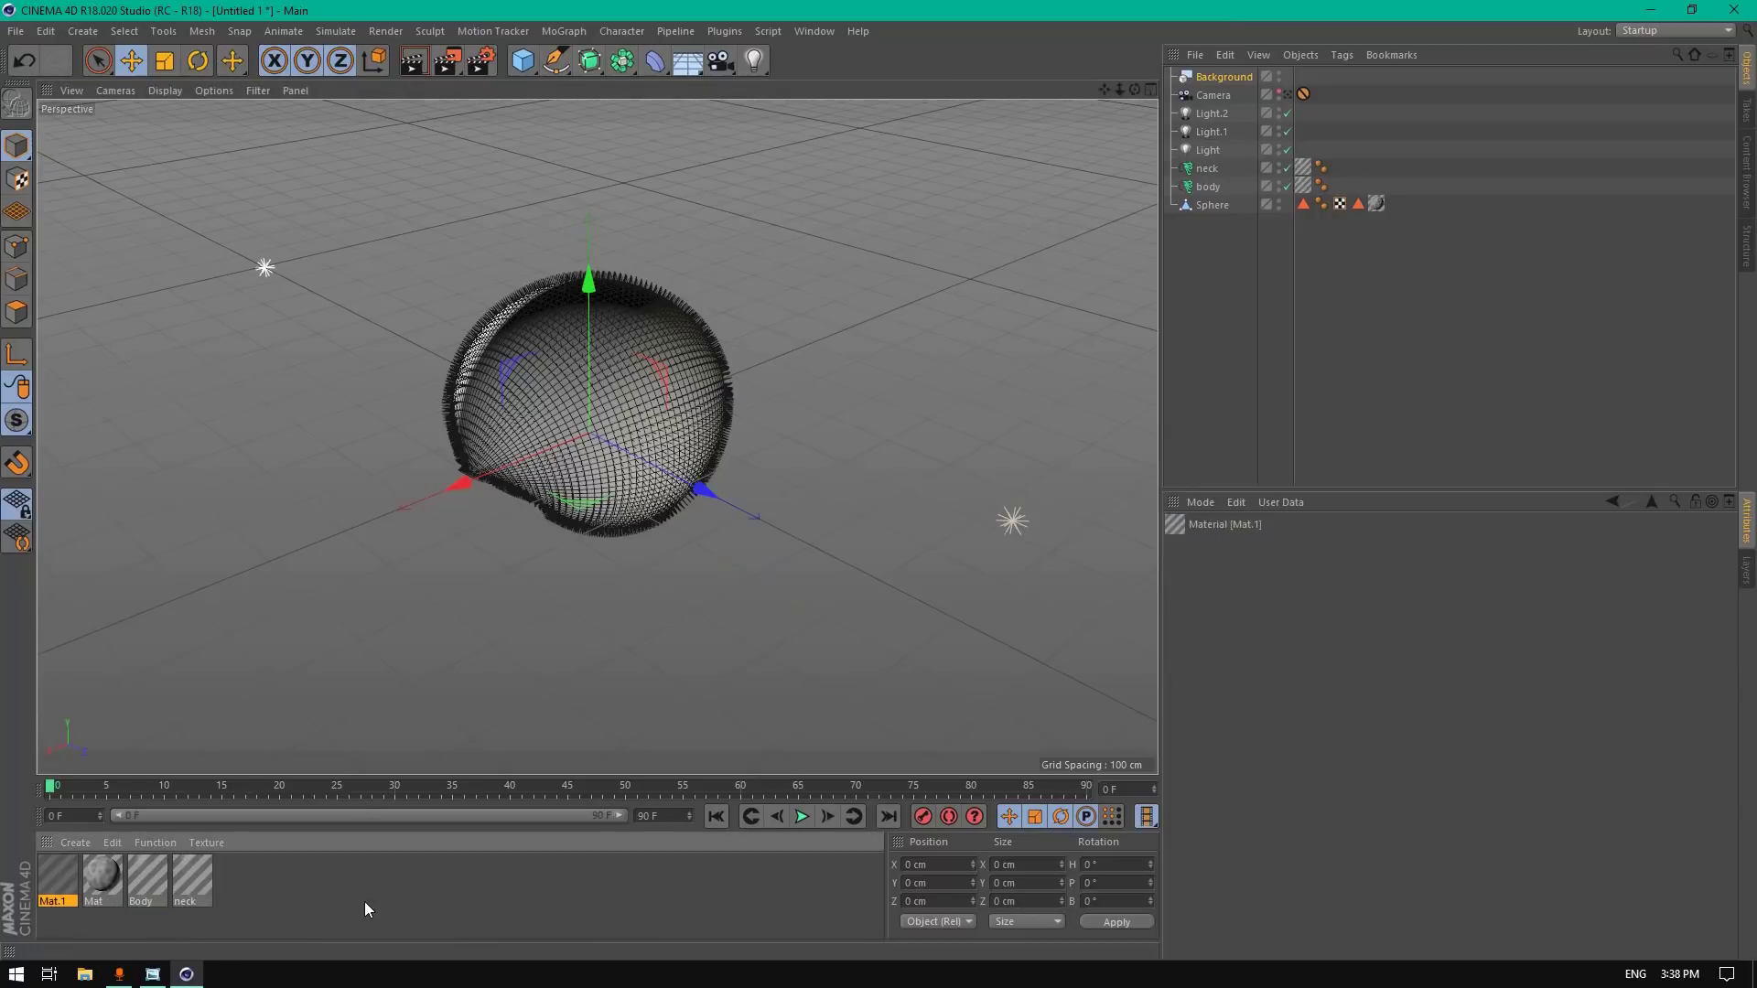
double_click(64, 883)
left_click(344, 383)
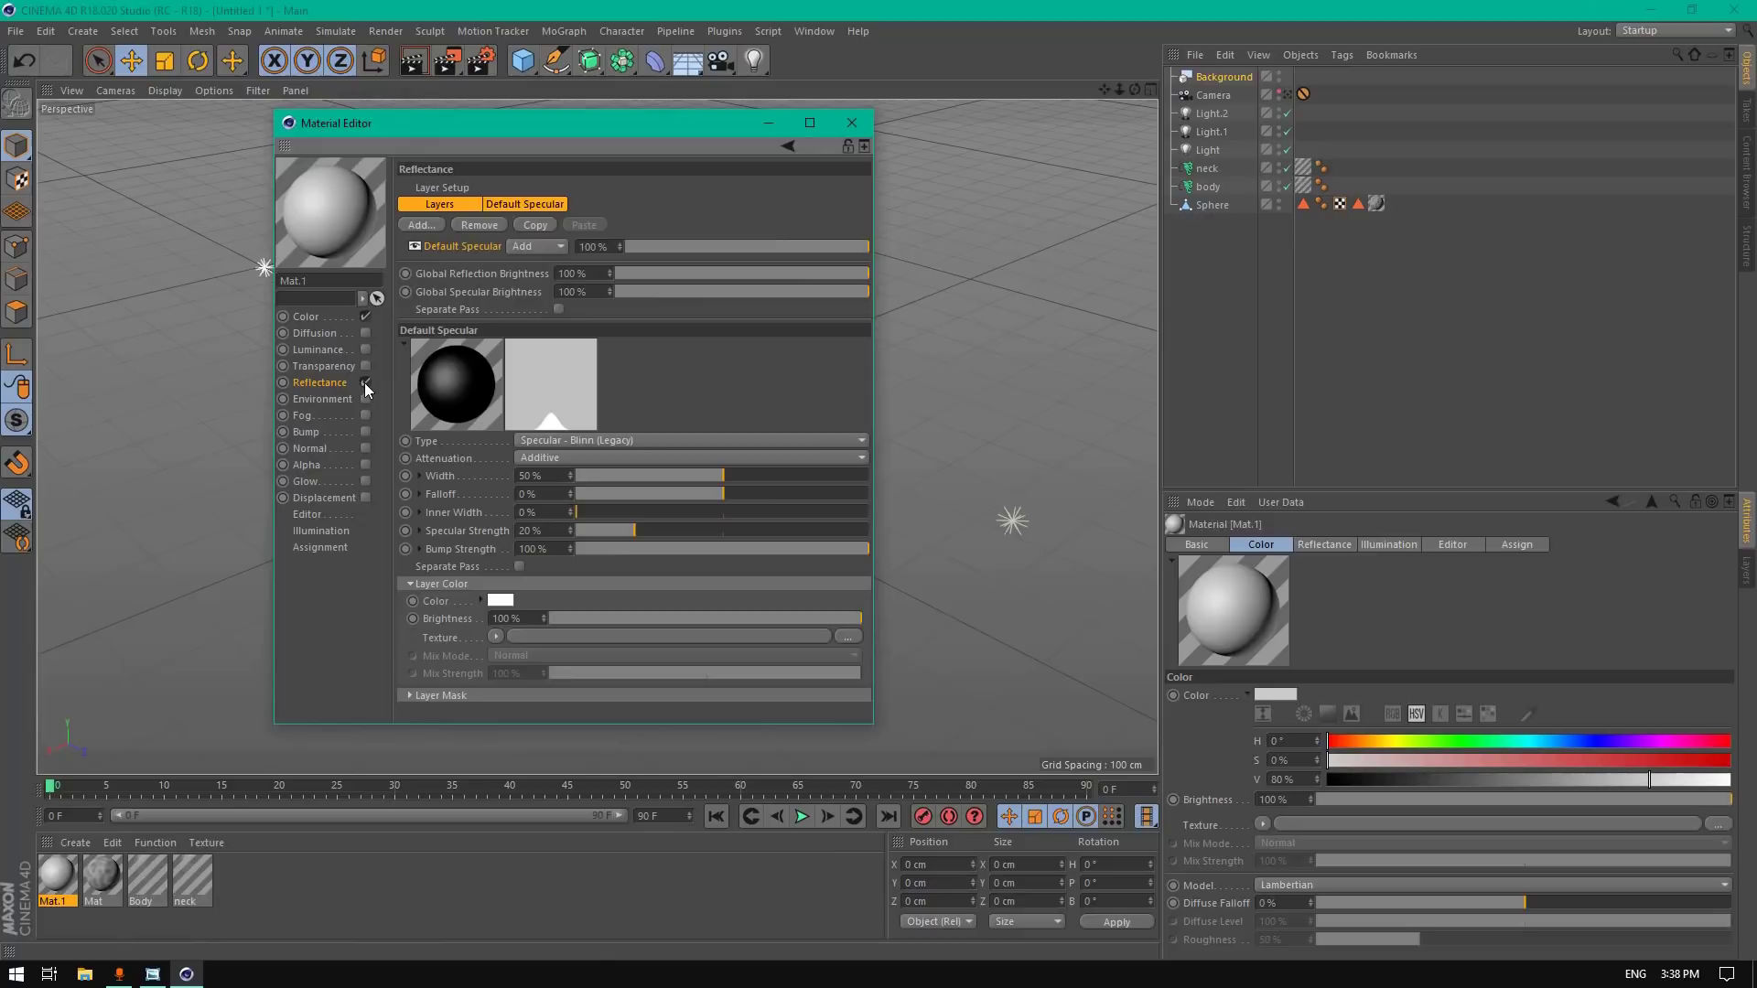
left_click(365, 383)
Step: Load a Gradient shader into the new material's Color texture and set its type to 2D - Circular
left_click(306, 315)
left_click(494, 317)
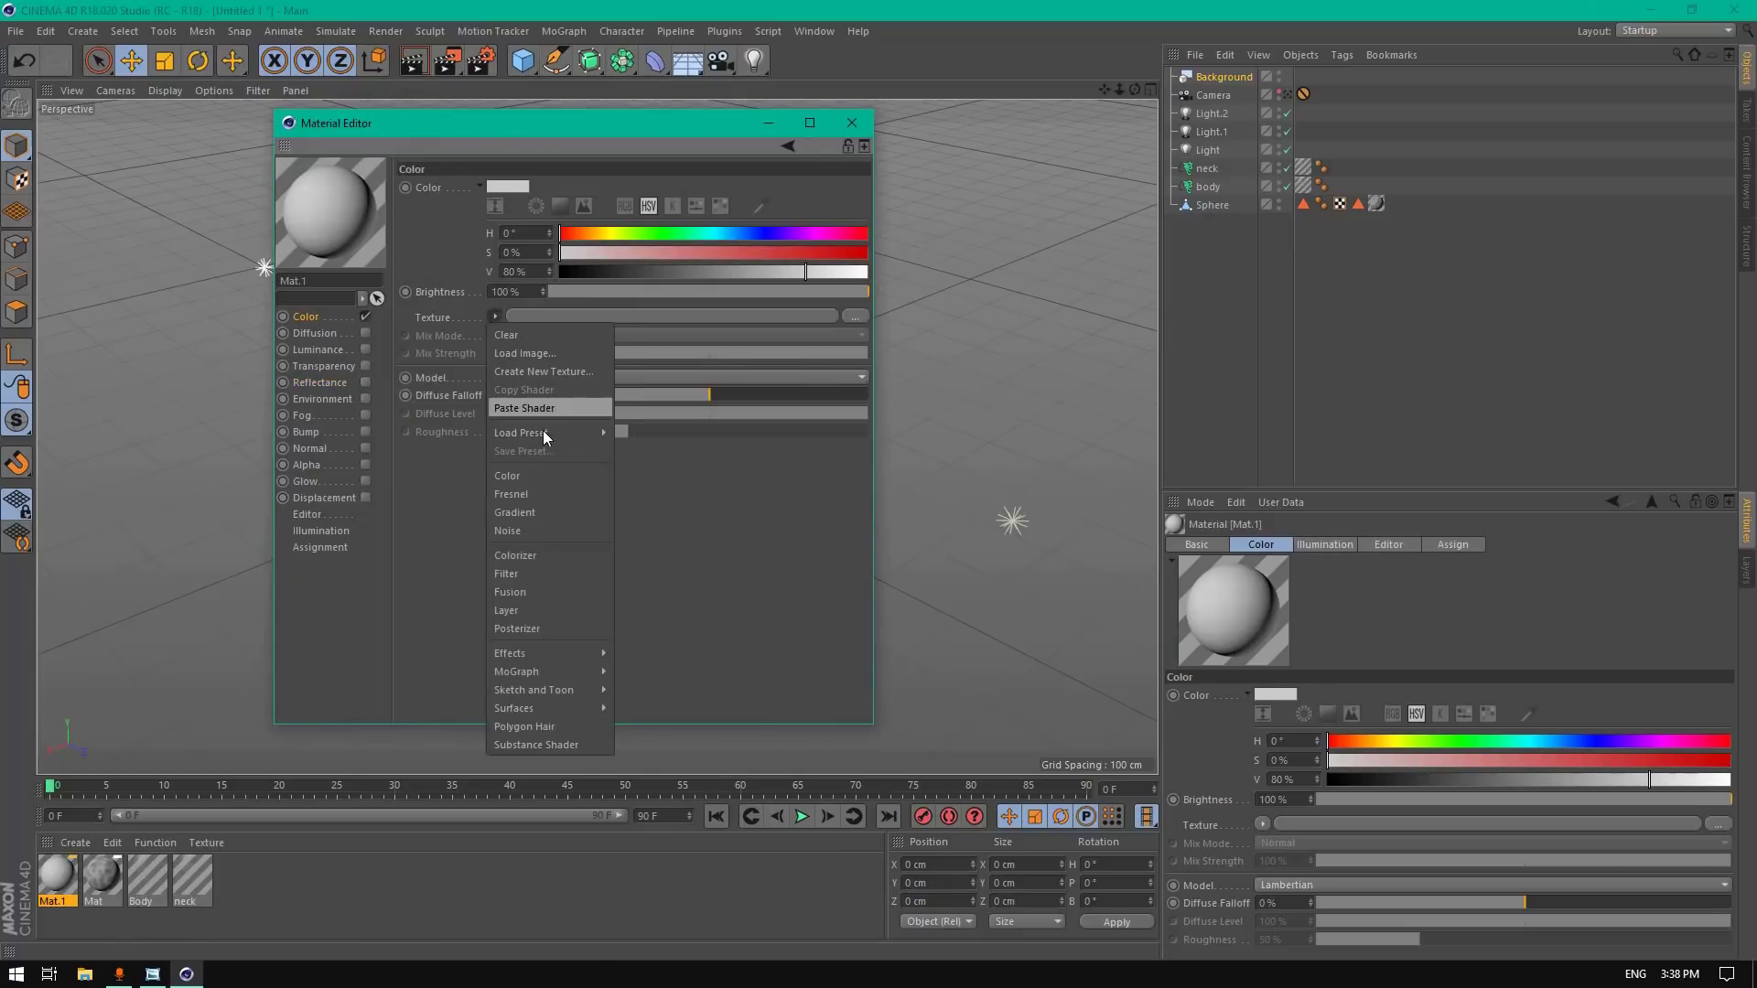
left_click(537, 515)
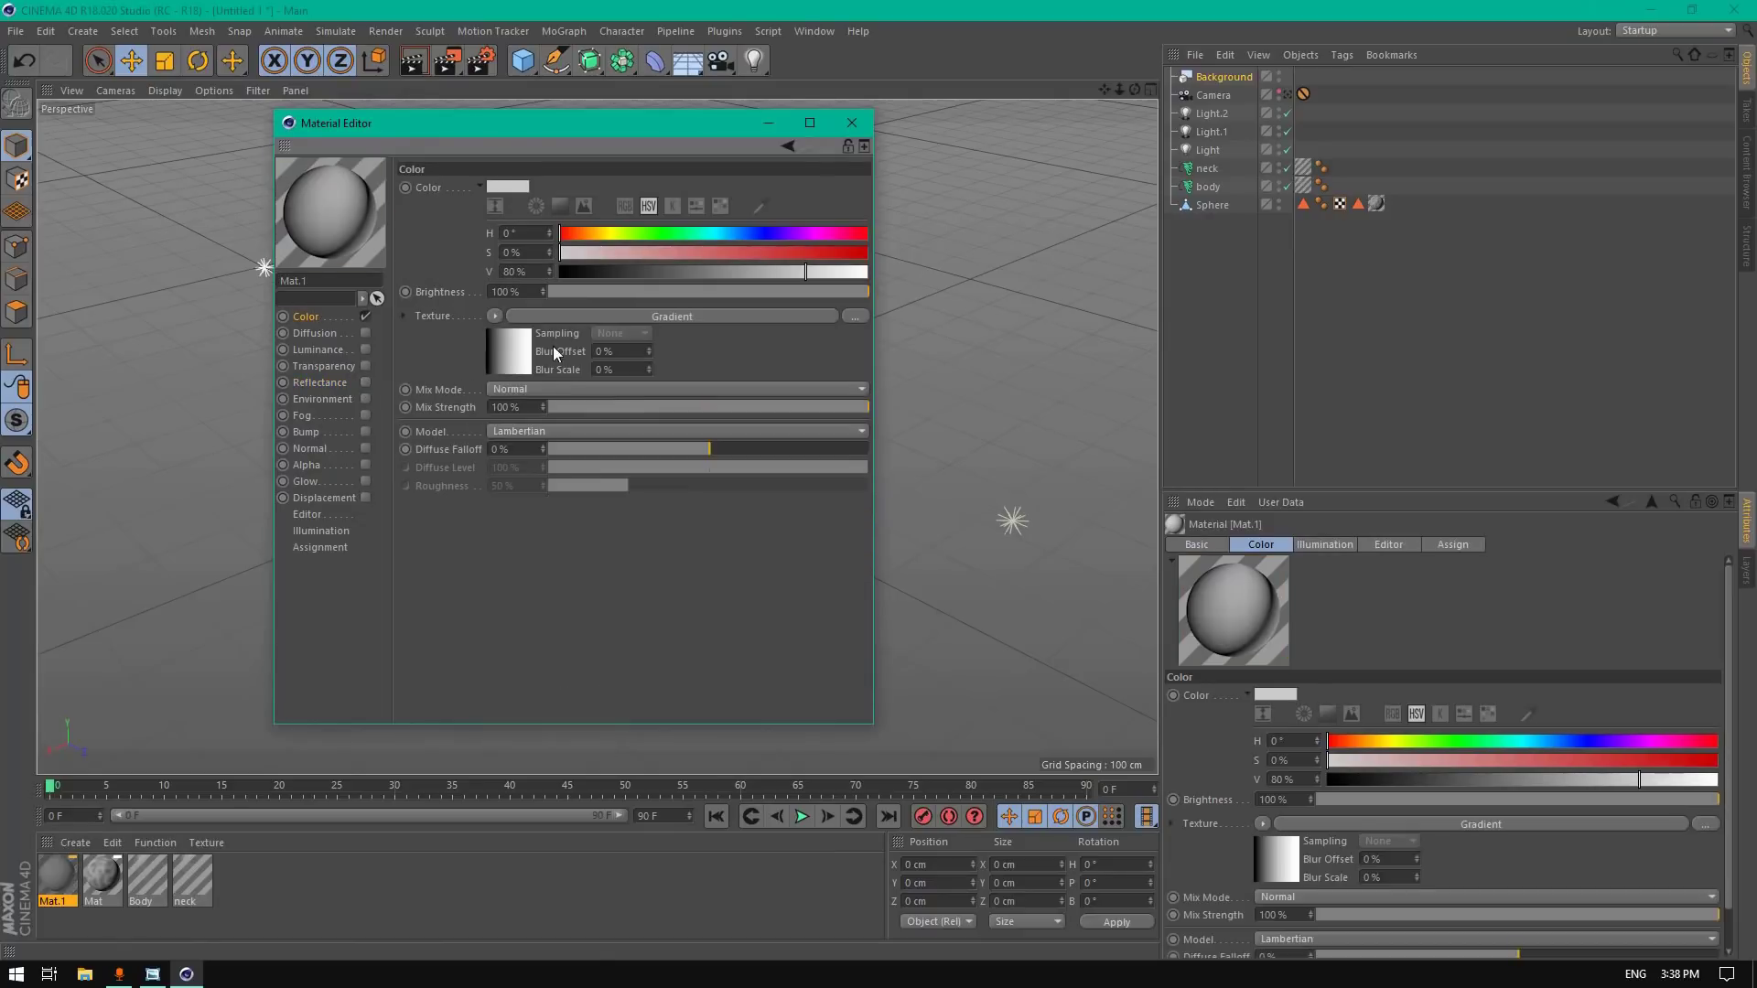
left_click(526, 342)
left_click(516, 343)
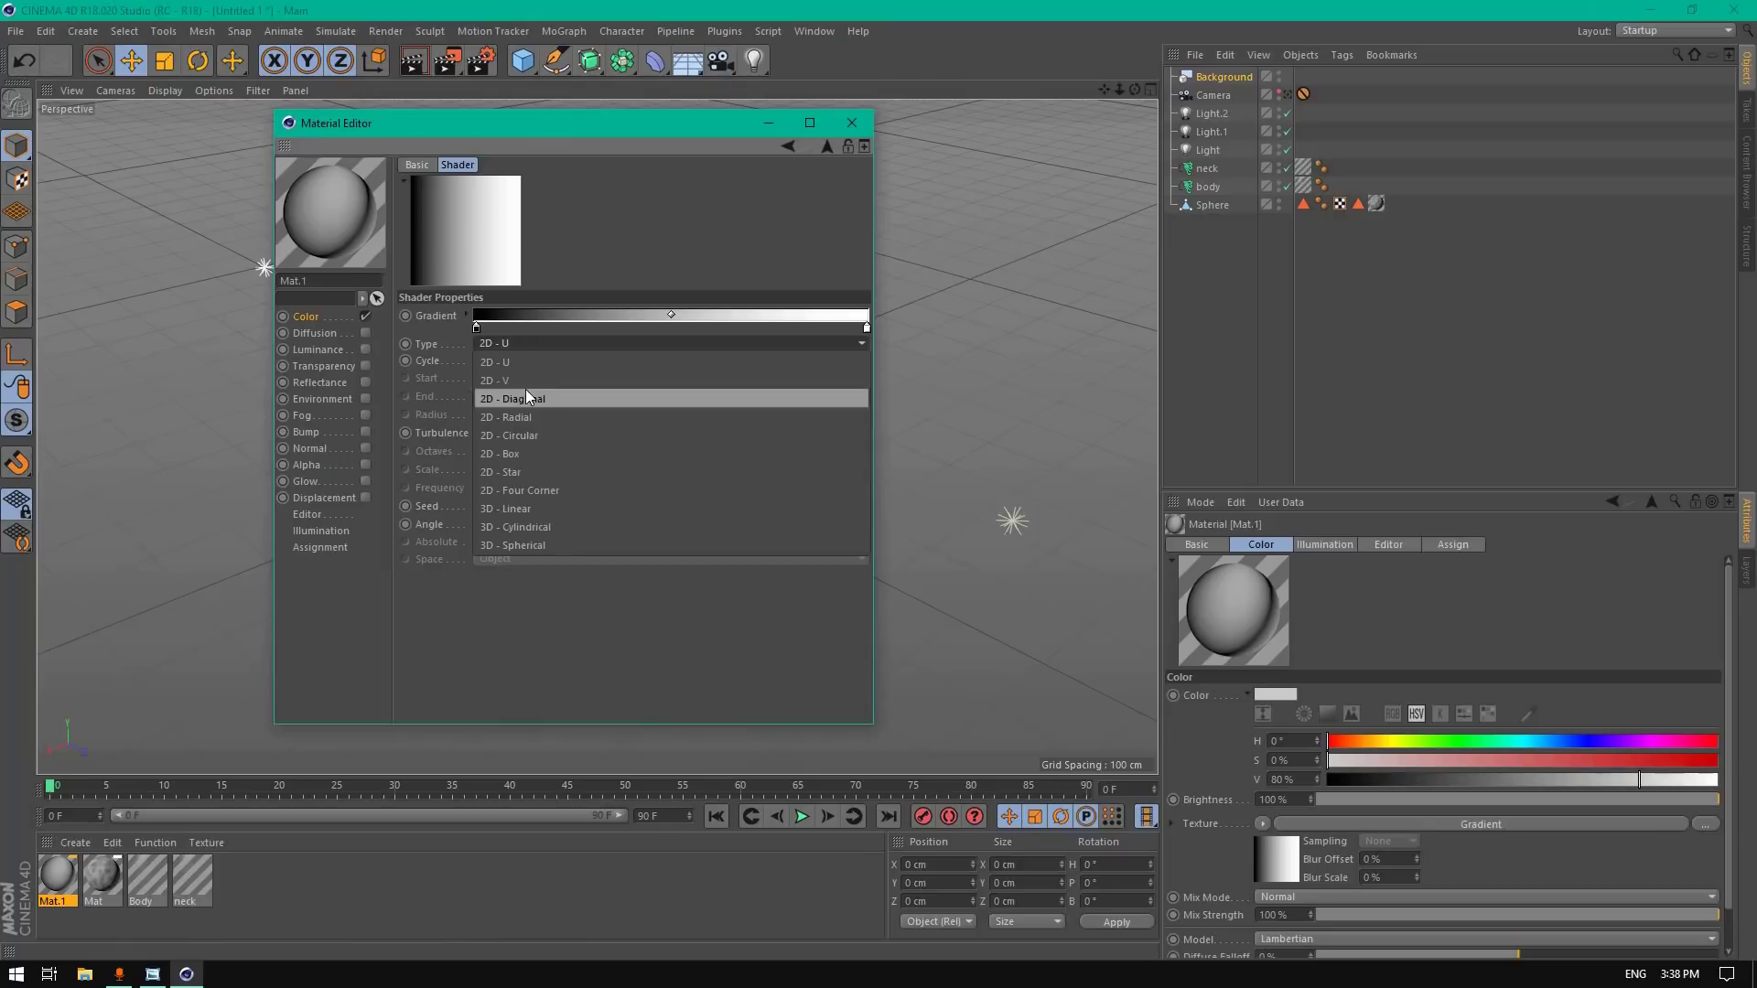
left_click(548, 437)
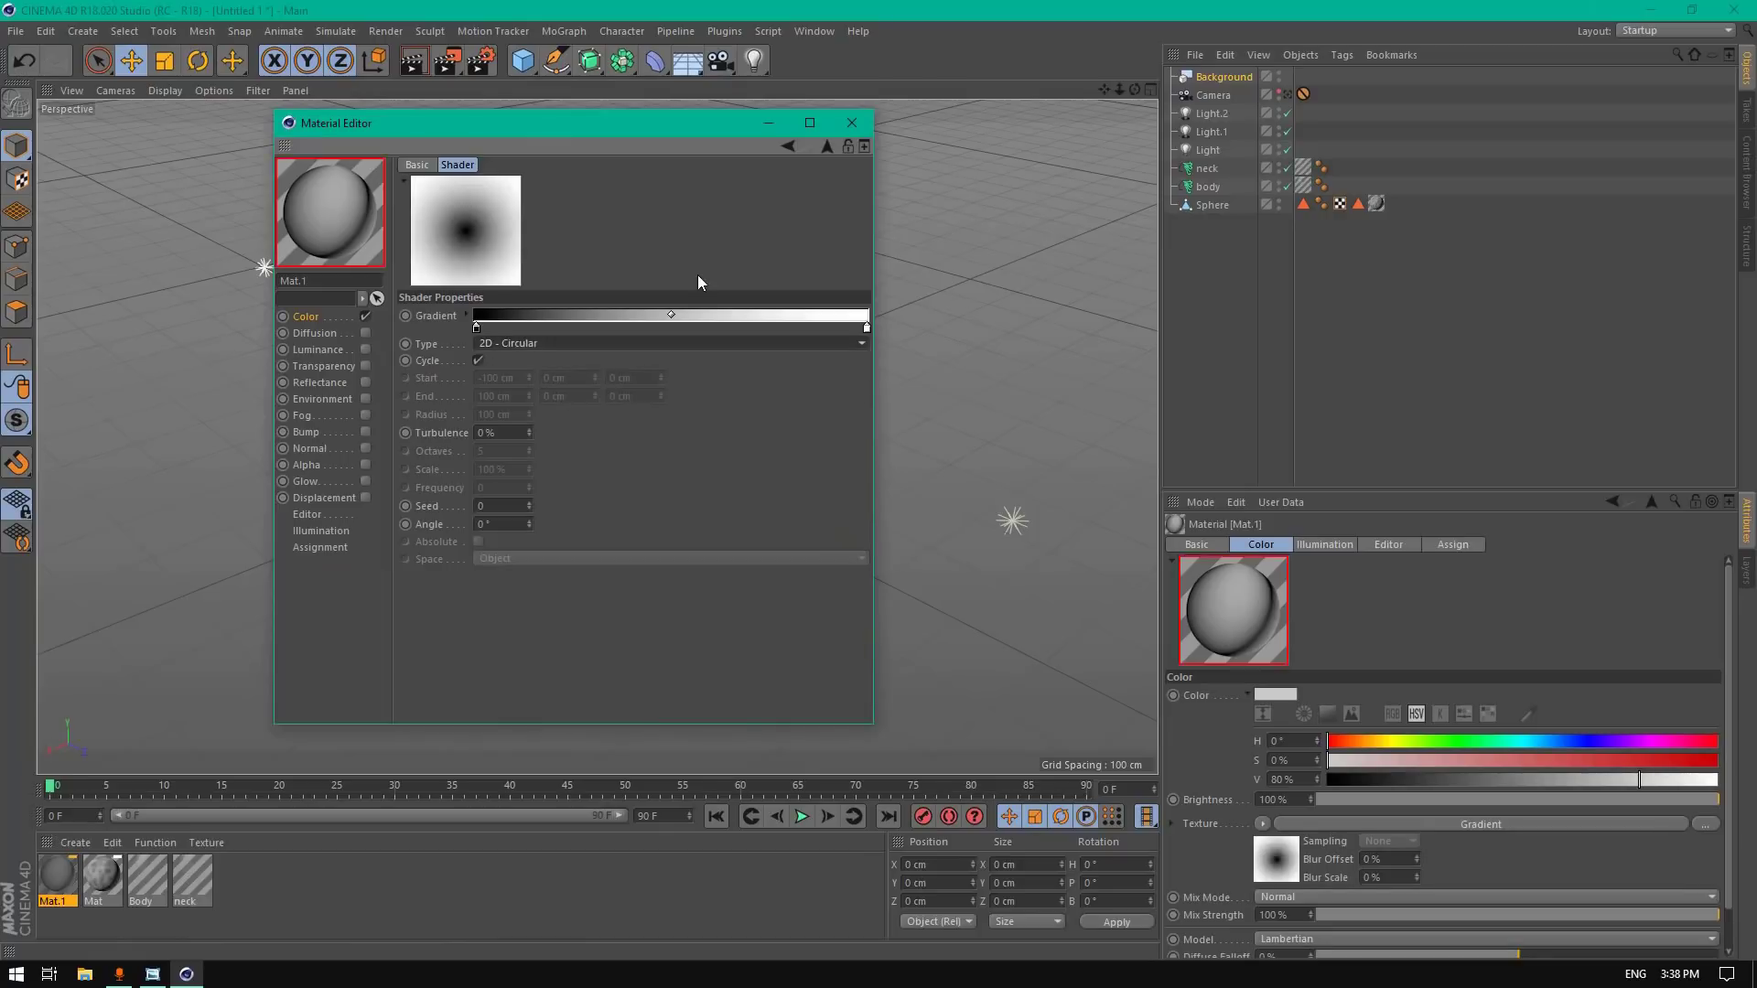
Step: Invert the gradient's knots and colour the white knot green with hue 153°, saturation 50% and value 57%
right_click(478, 320)
left_click(500, 340)
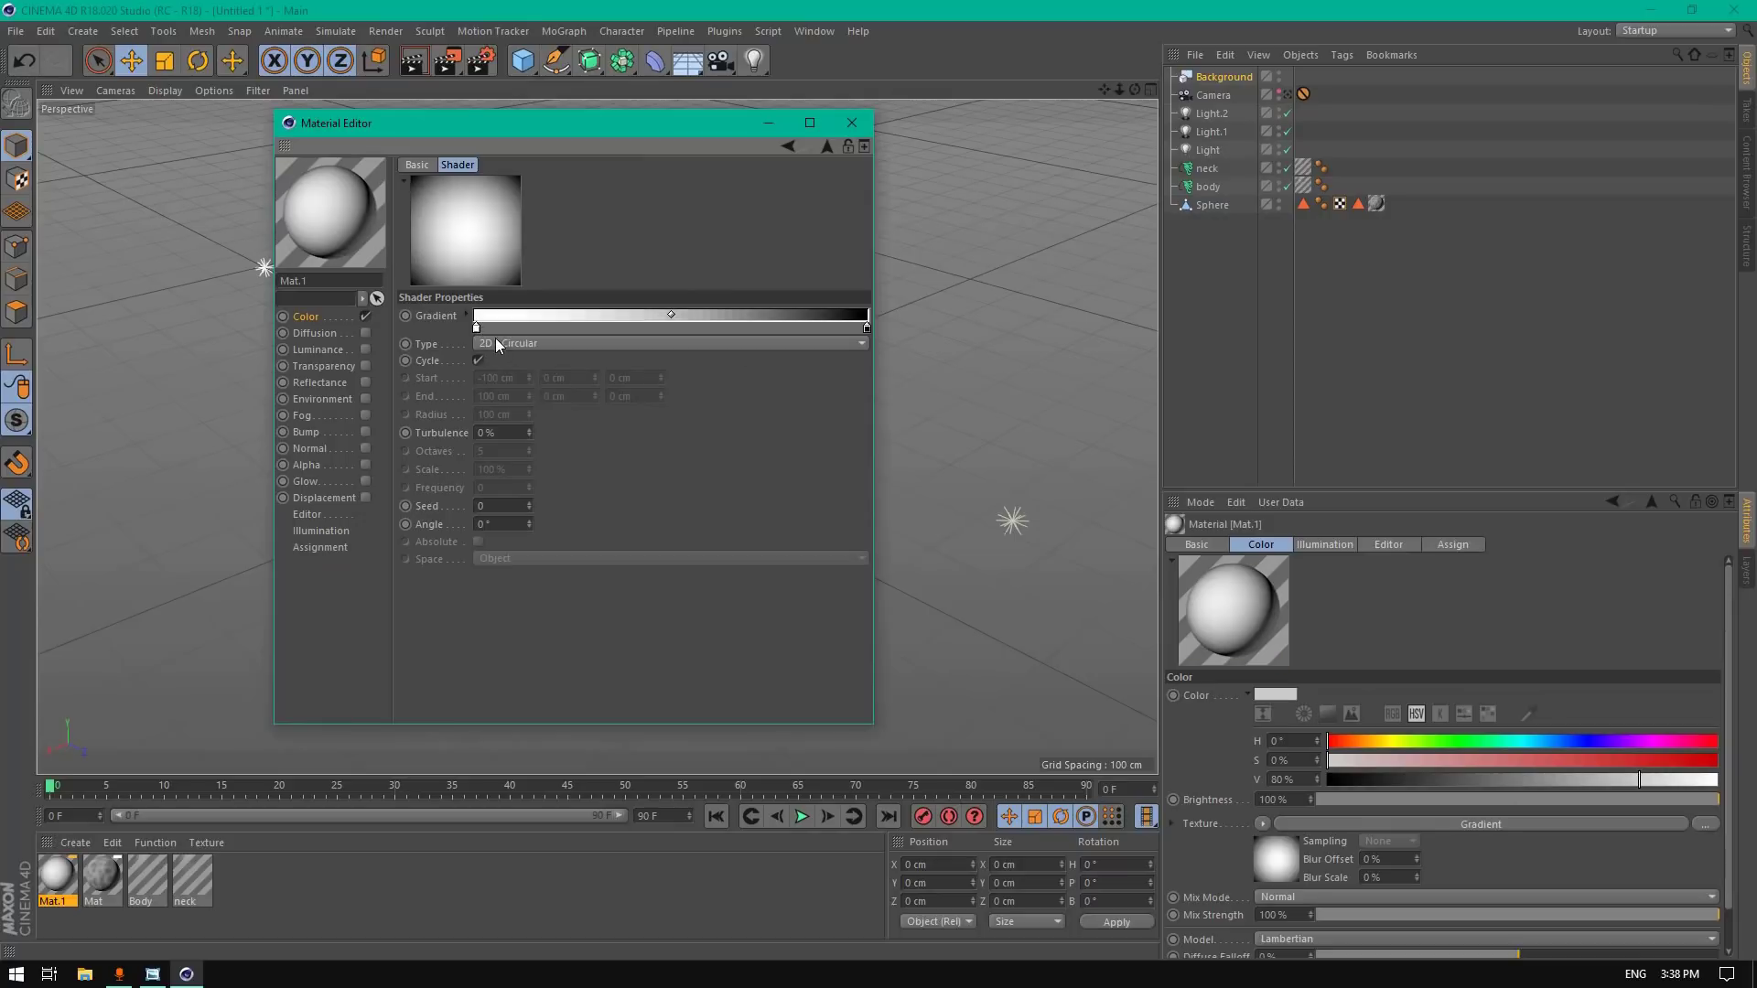
double_click(476, 328)
mouse_move(518, 329)
left_mouse_down()
mouse_move(495, 330)
mouse_move(522, 350)
left_mouse_up()
left_click(520, 367)
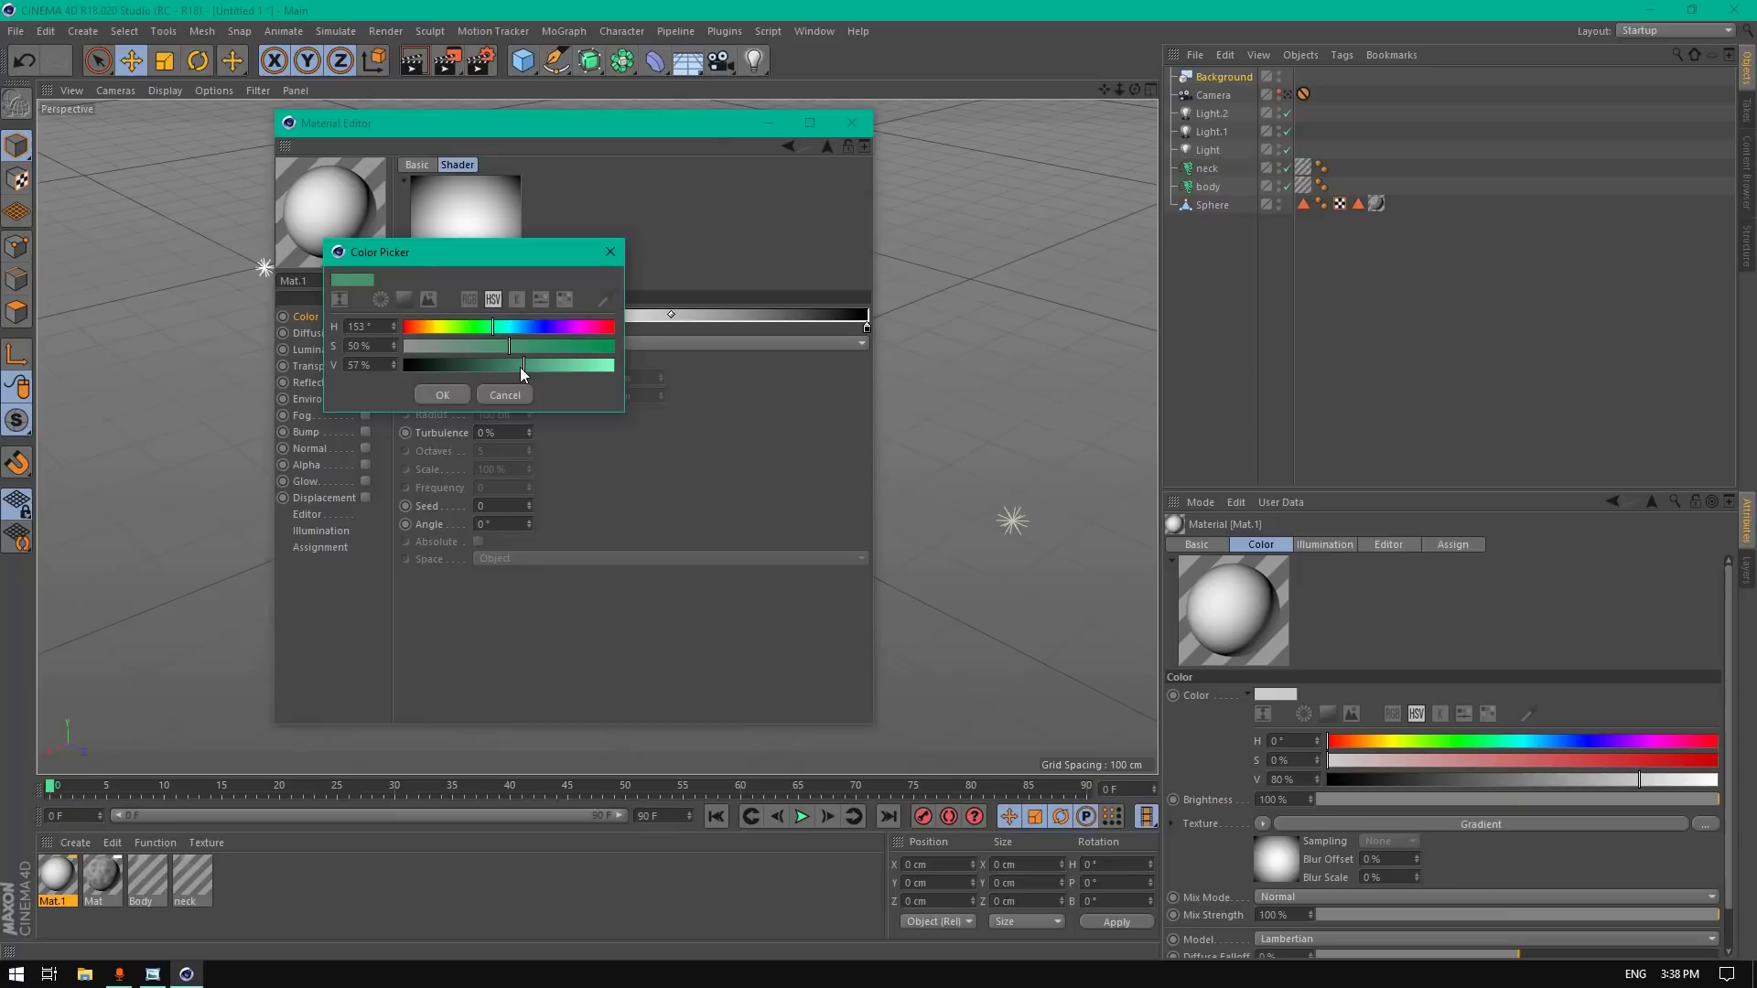
left_click(444, 396)
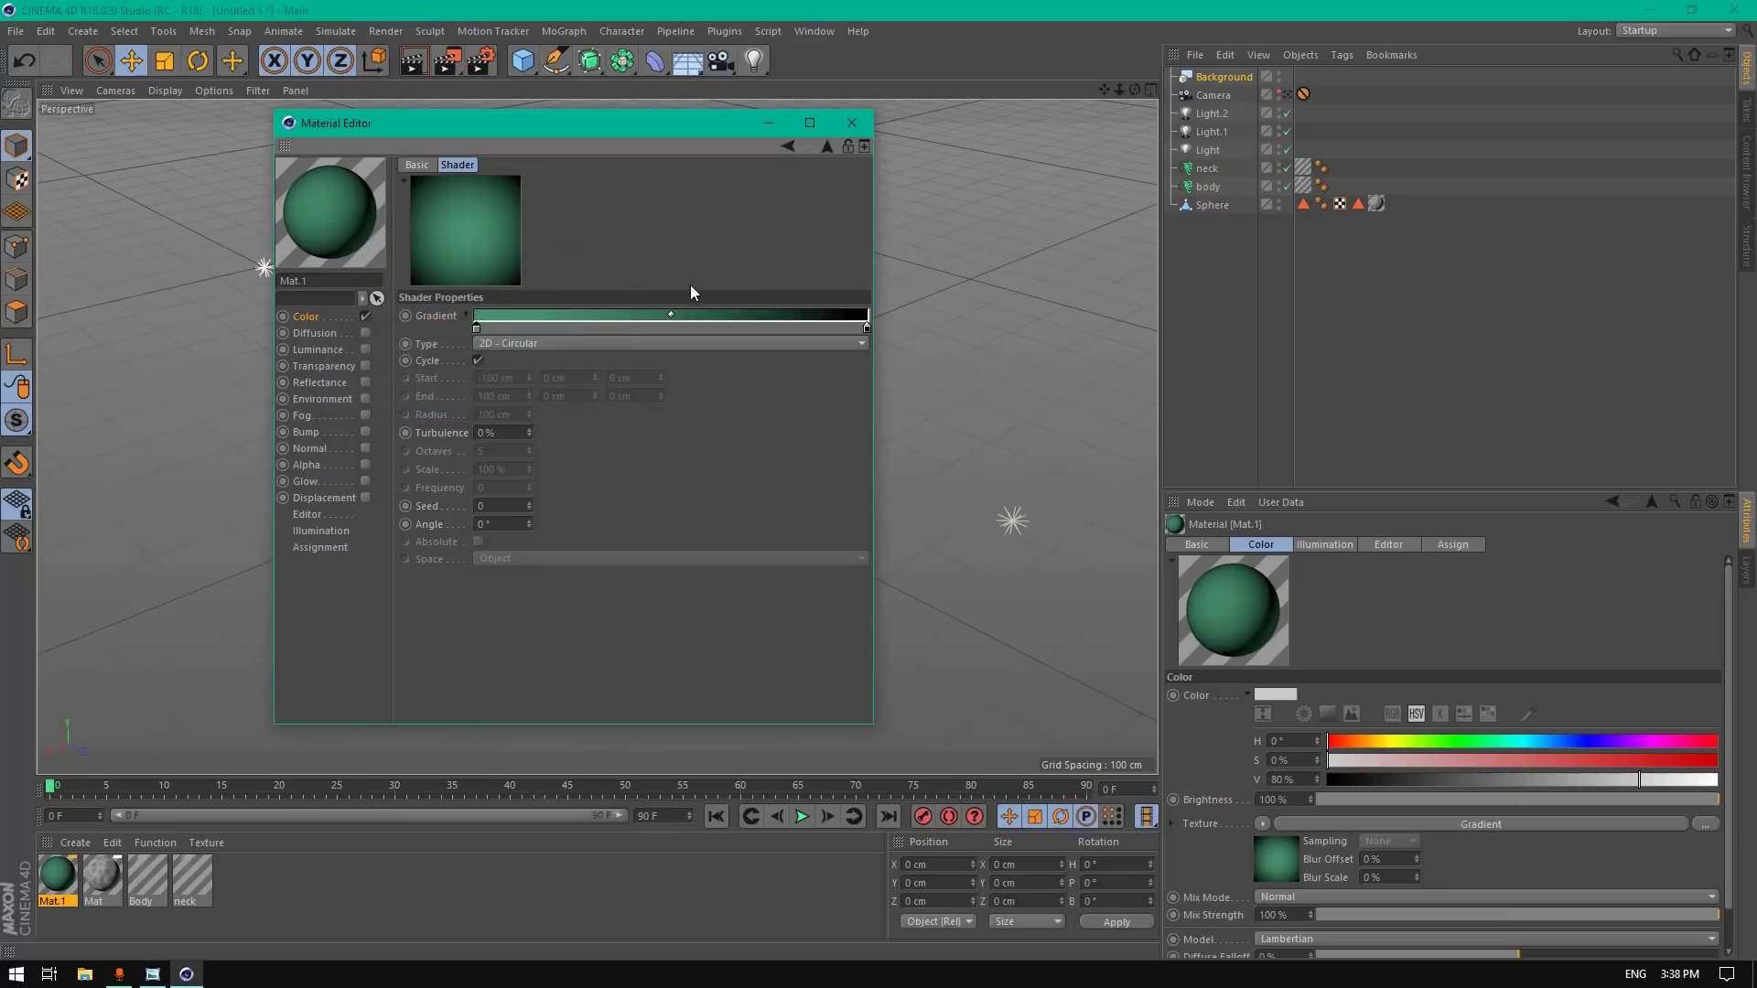
Step: Set the gradient's turbulence to 35% and its scale to 20%, and close the material editor
left_click(519, 431)
type("35")
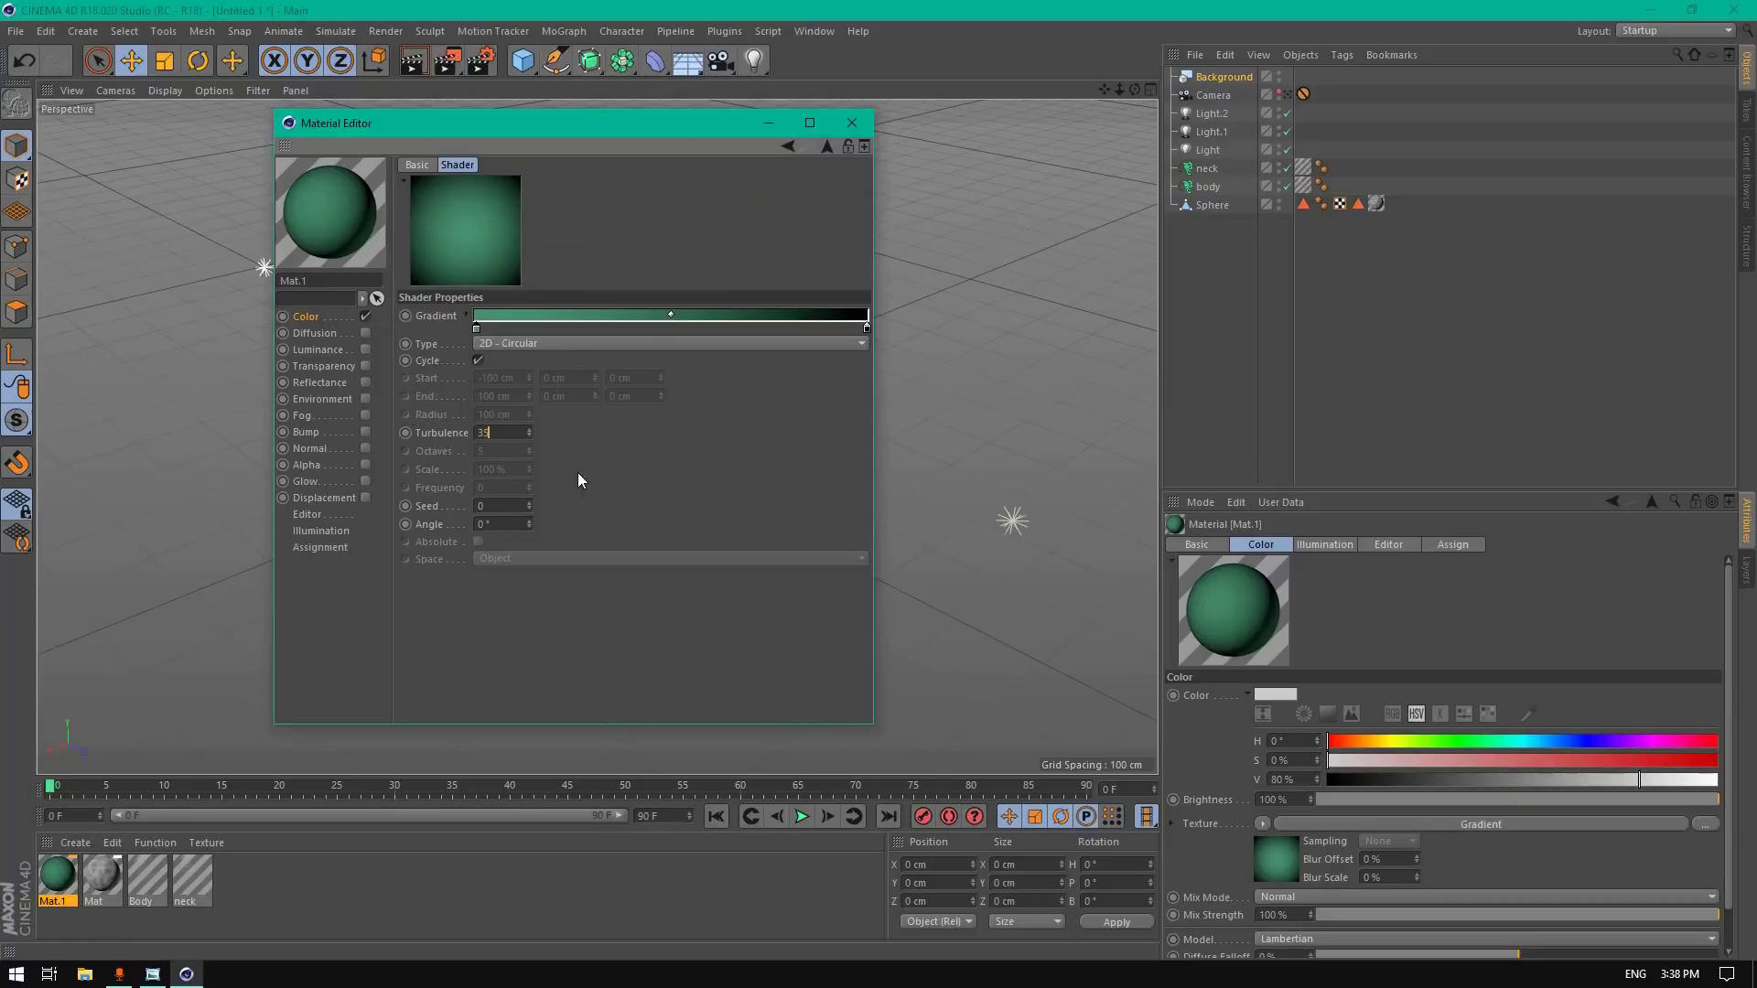
key("Tab")
key("Tab")
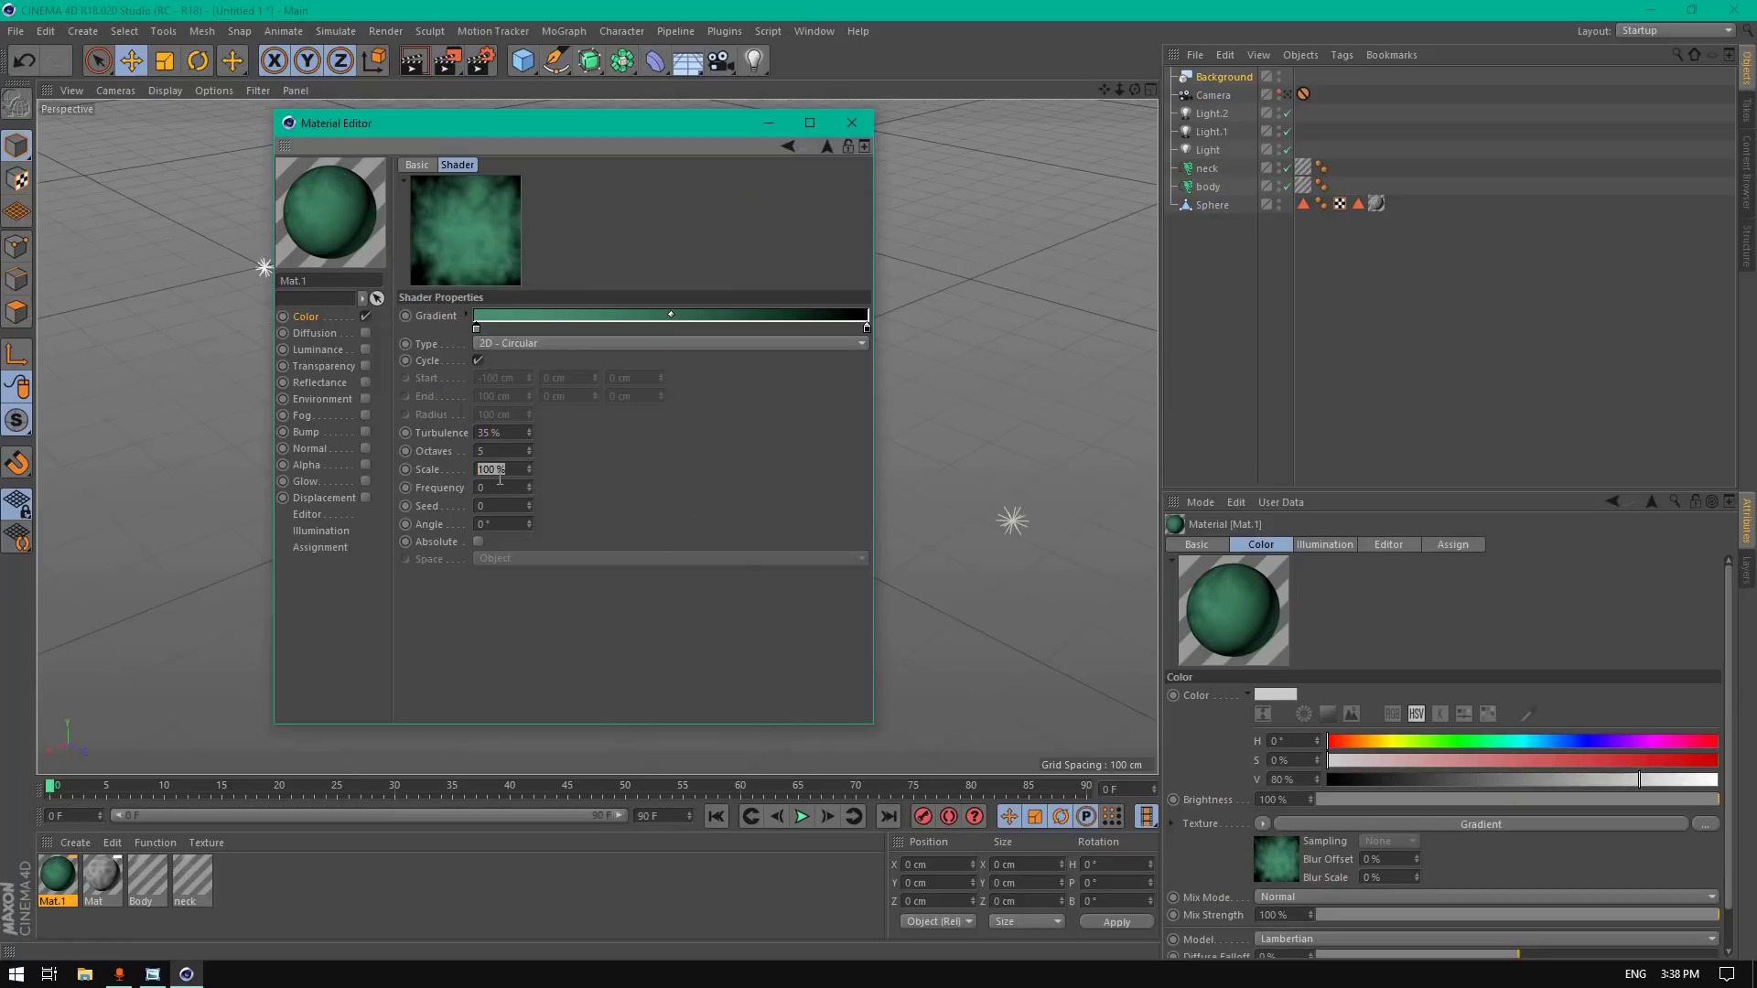
type("20")
key("Return")
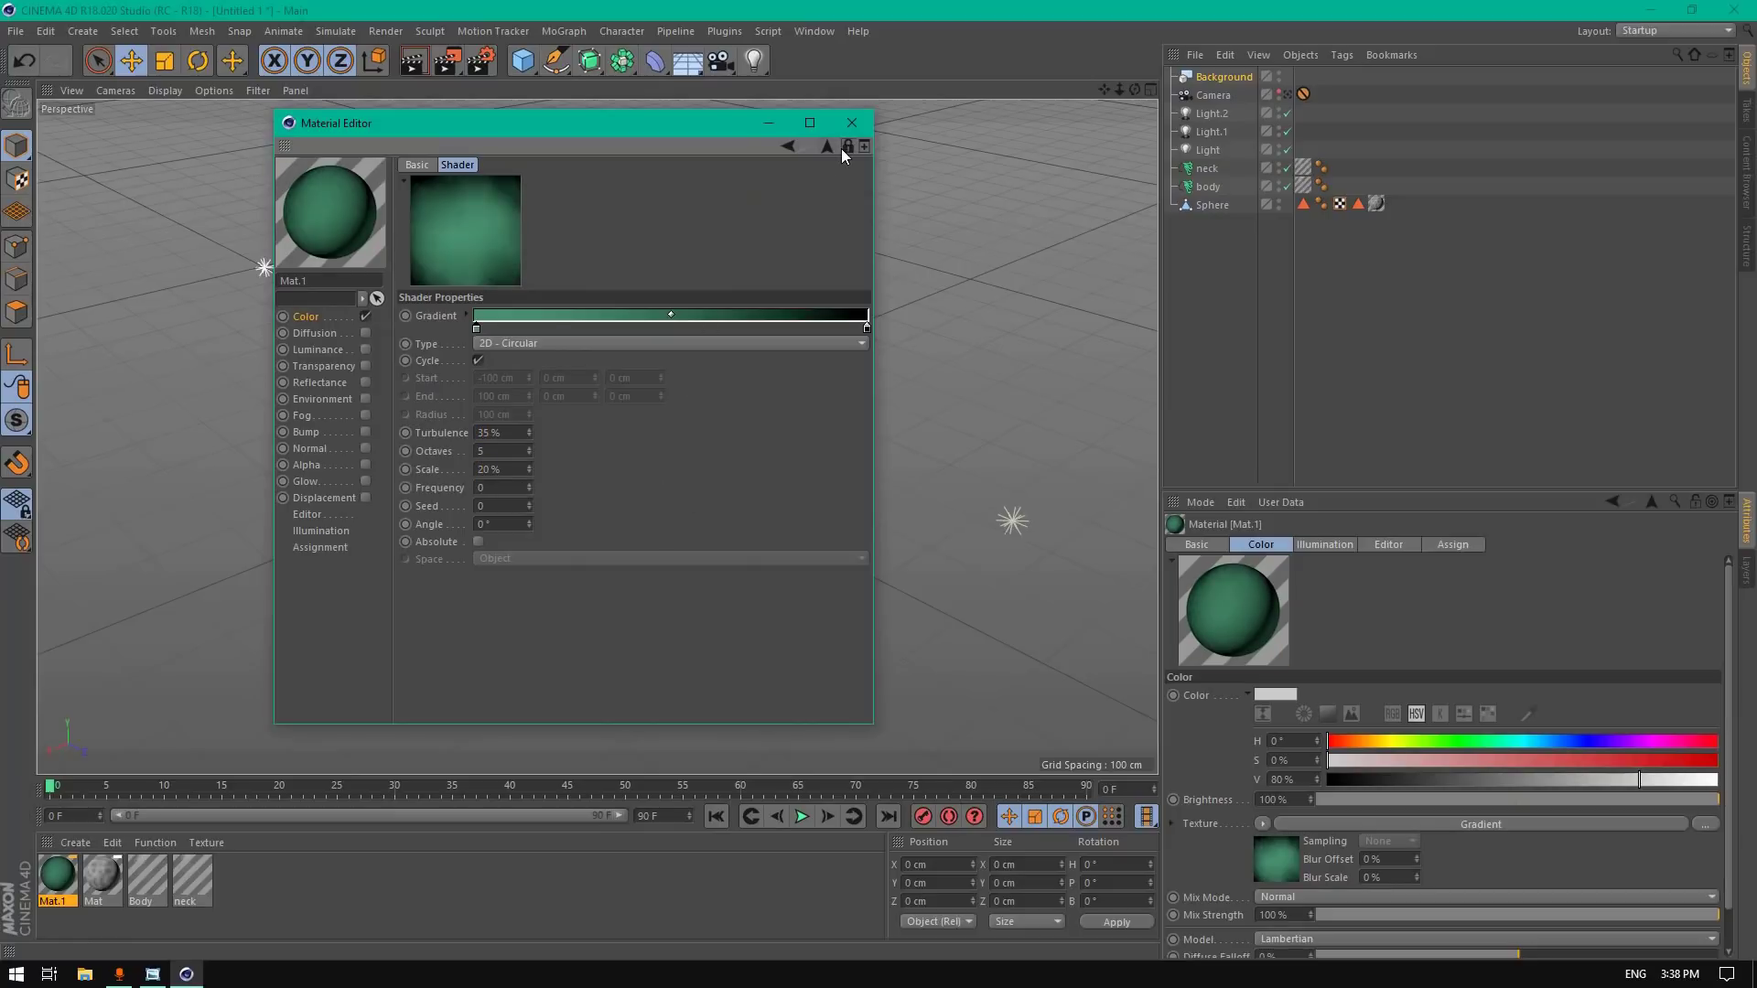
left_click(852, 121)
Step: Apply the green gradient material to the Background object
mouse_move(1134, 90)
left_mouse_down()
mouse_move(1134, 28)
mouse_move(1134, 88)
left_mouse_up()
scroll(767, 405, "up", 2)
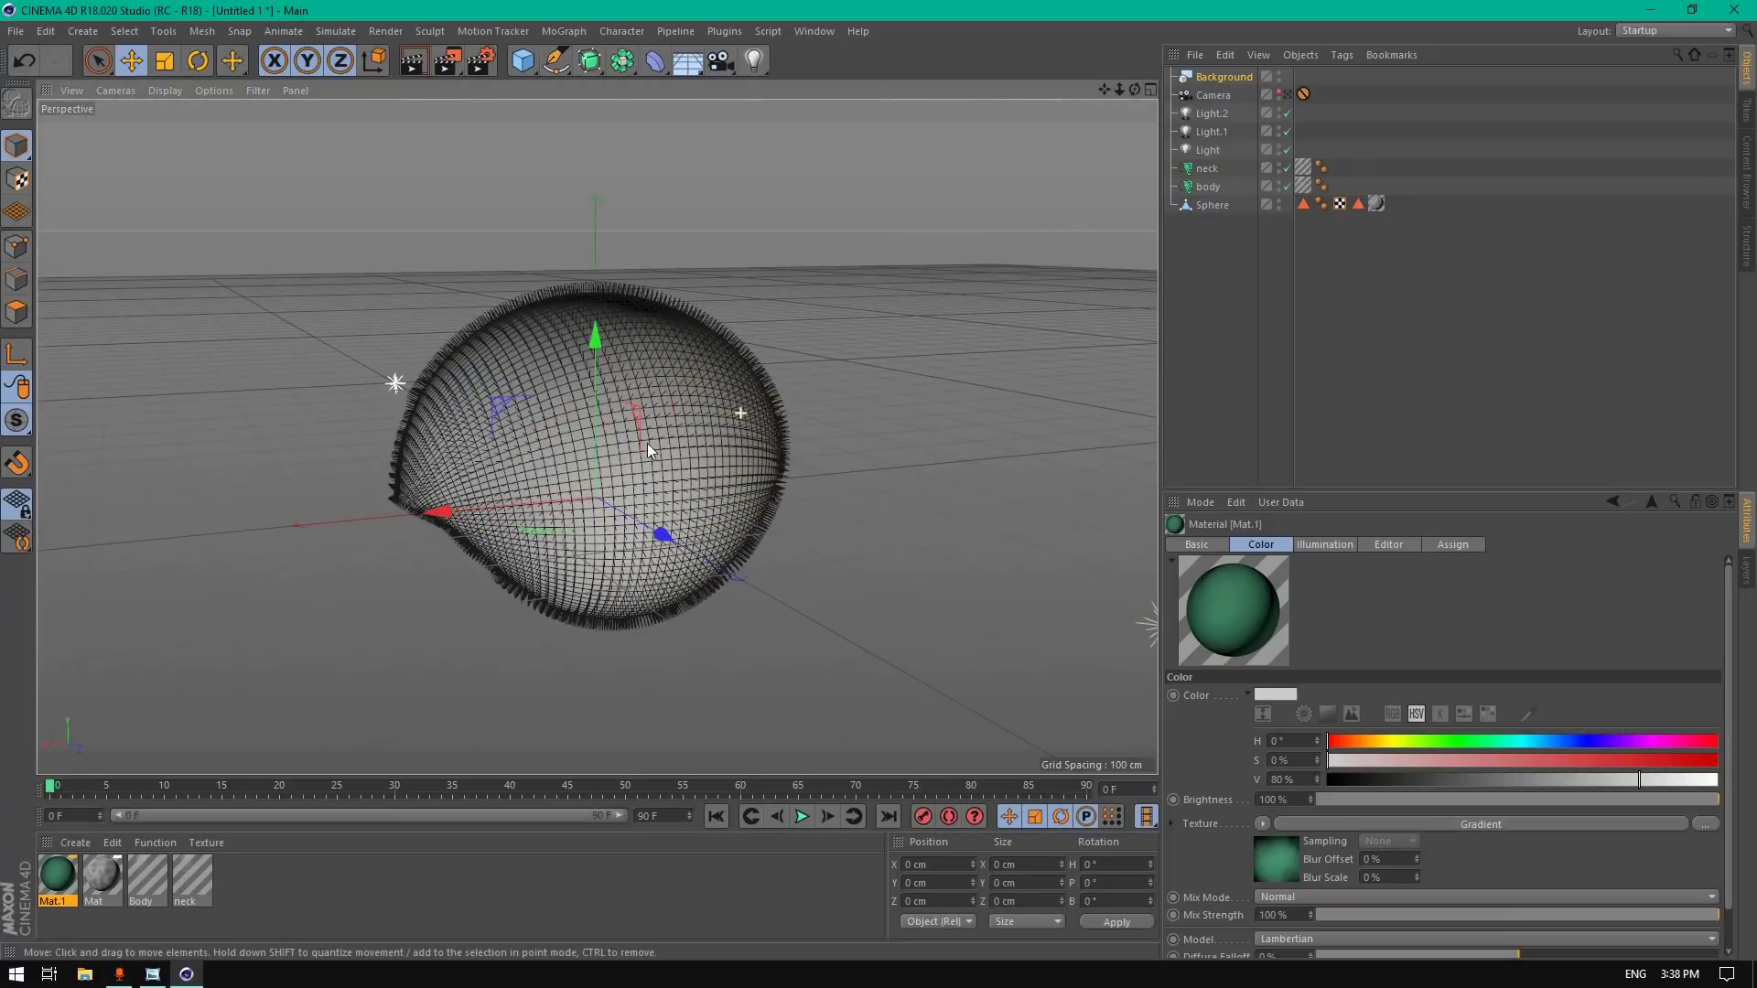
left_click_drag(56, 877, 1249, 85)
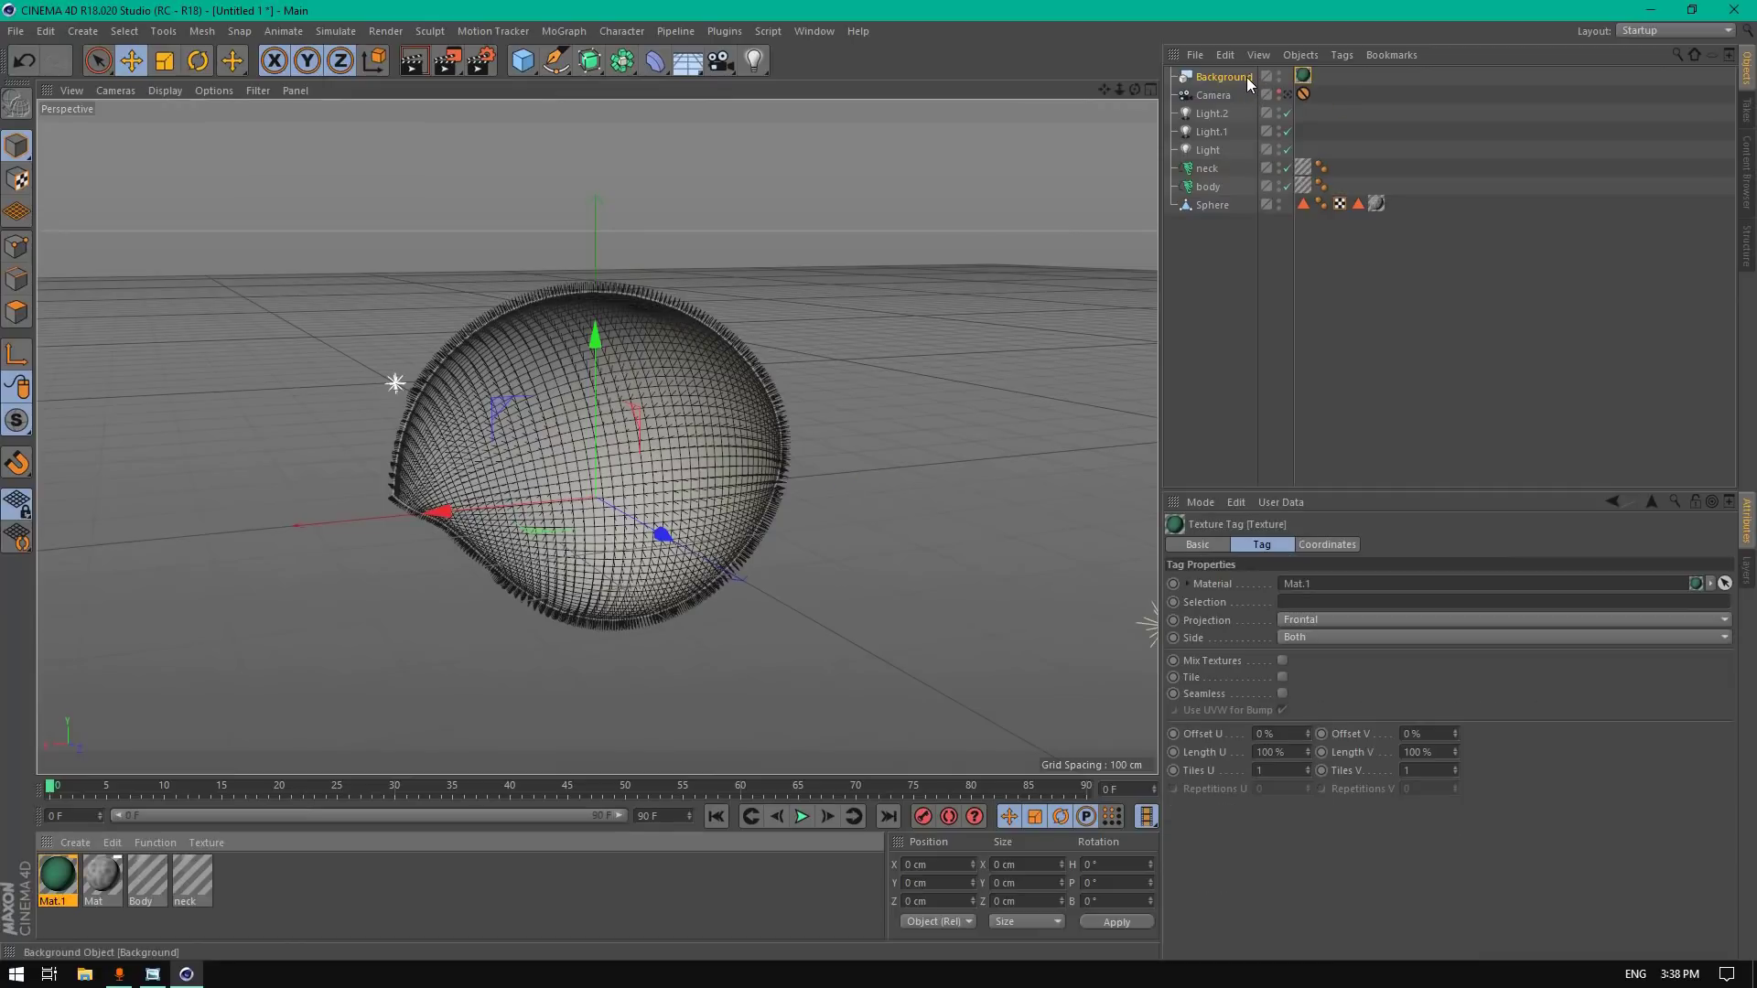
Step: Switch the view to the locked camera and render it
left_click(1288, 95)
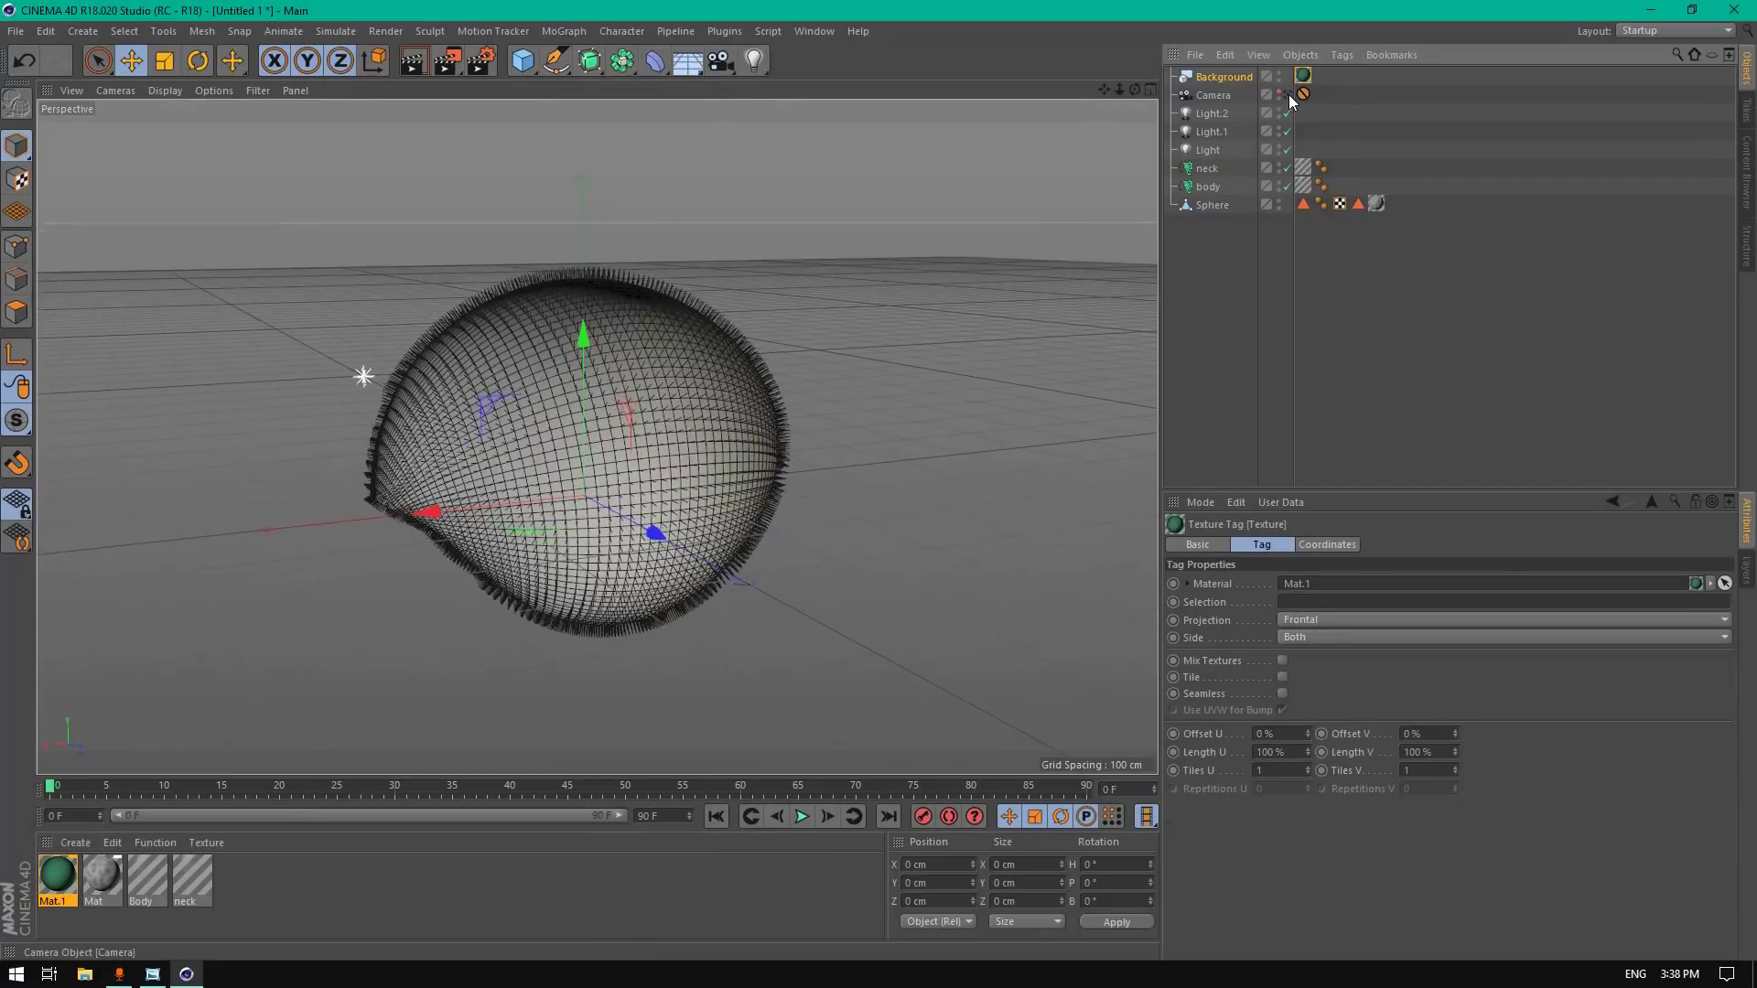
left_click(1288, 94)
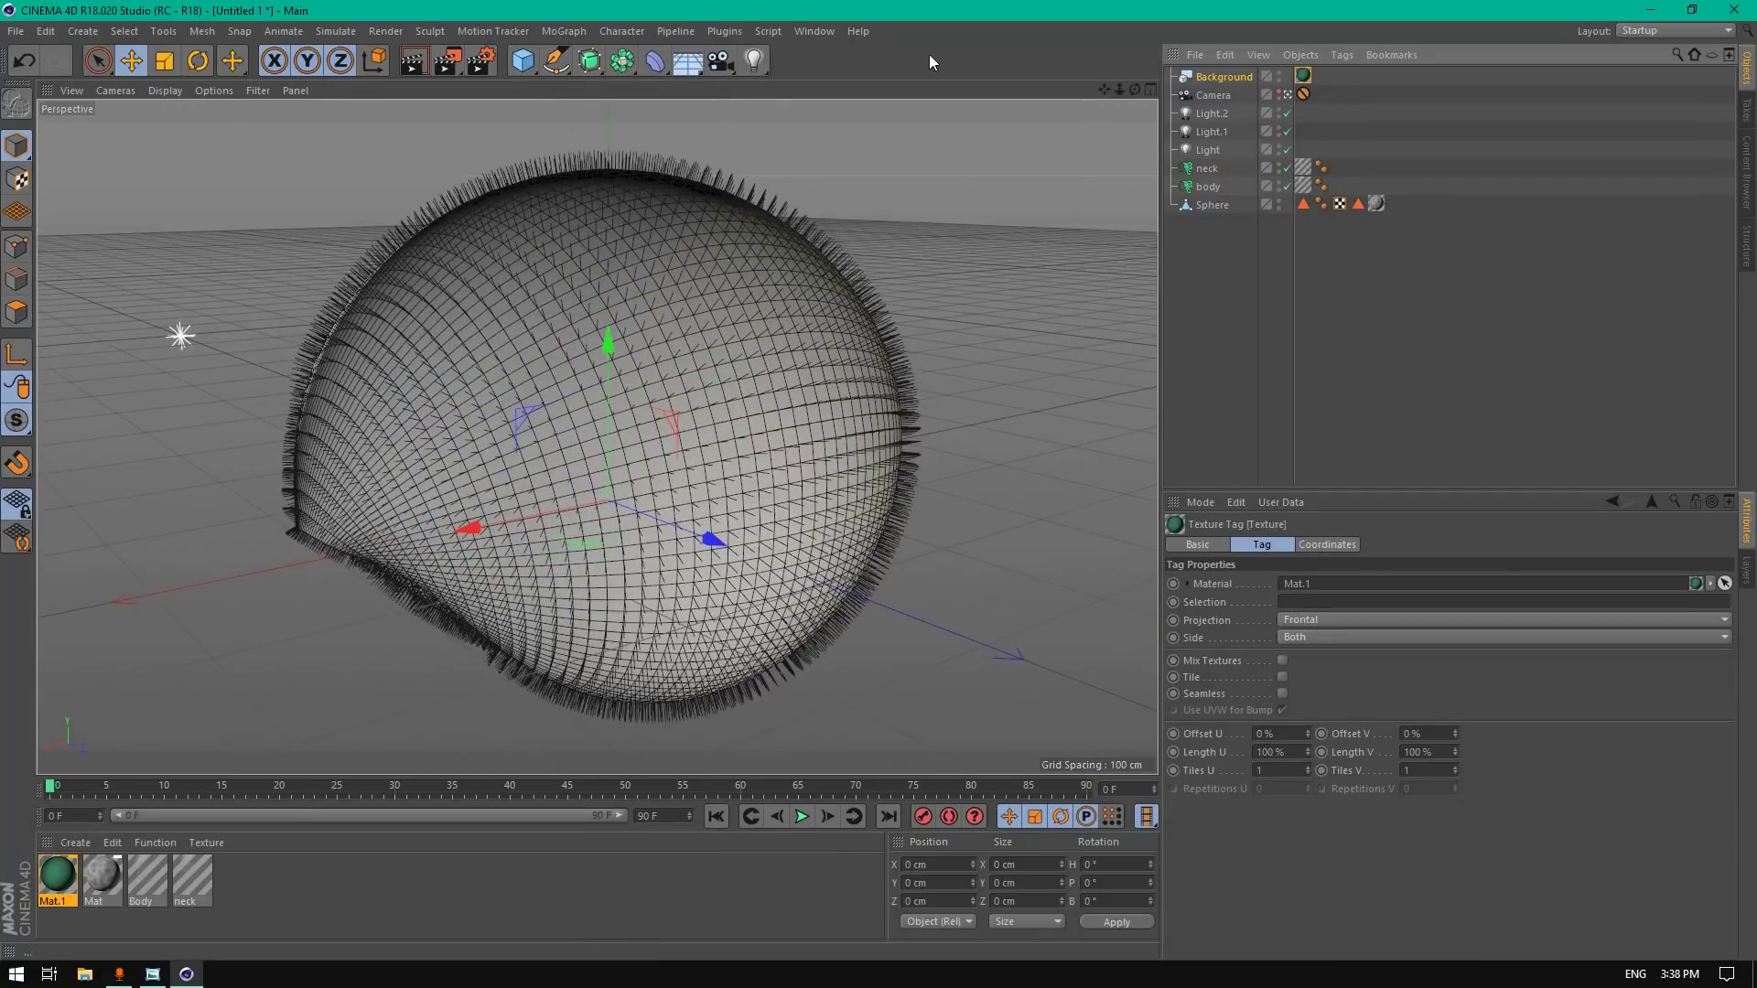
left_click(414, 61)
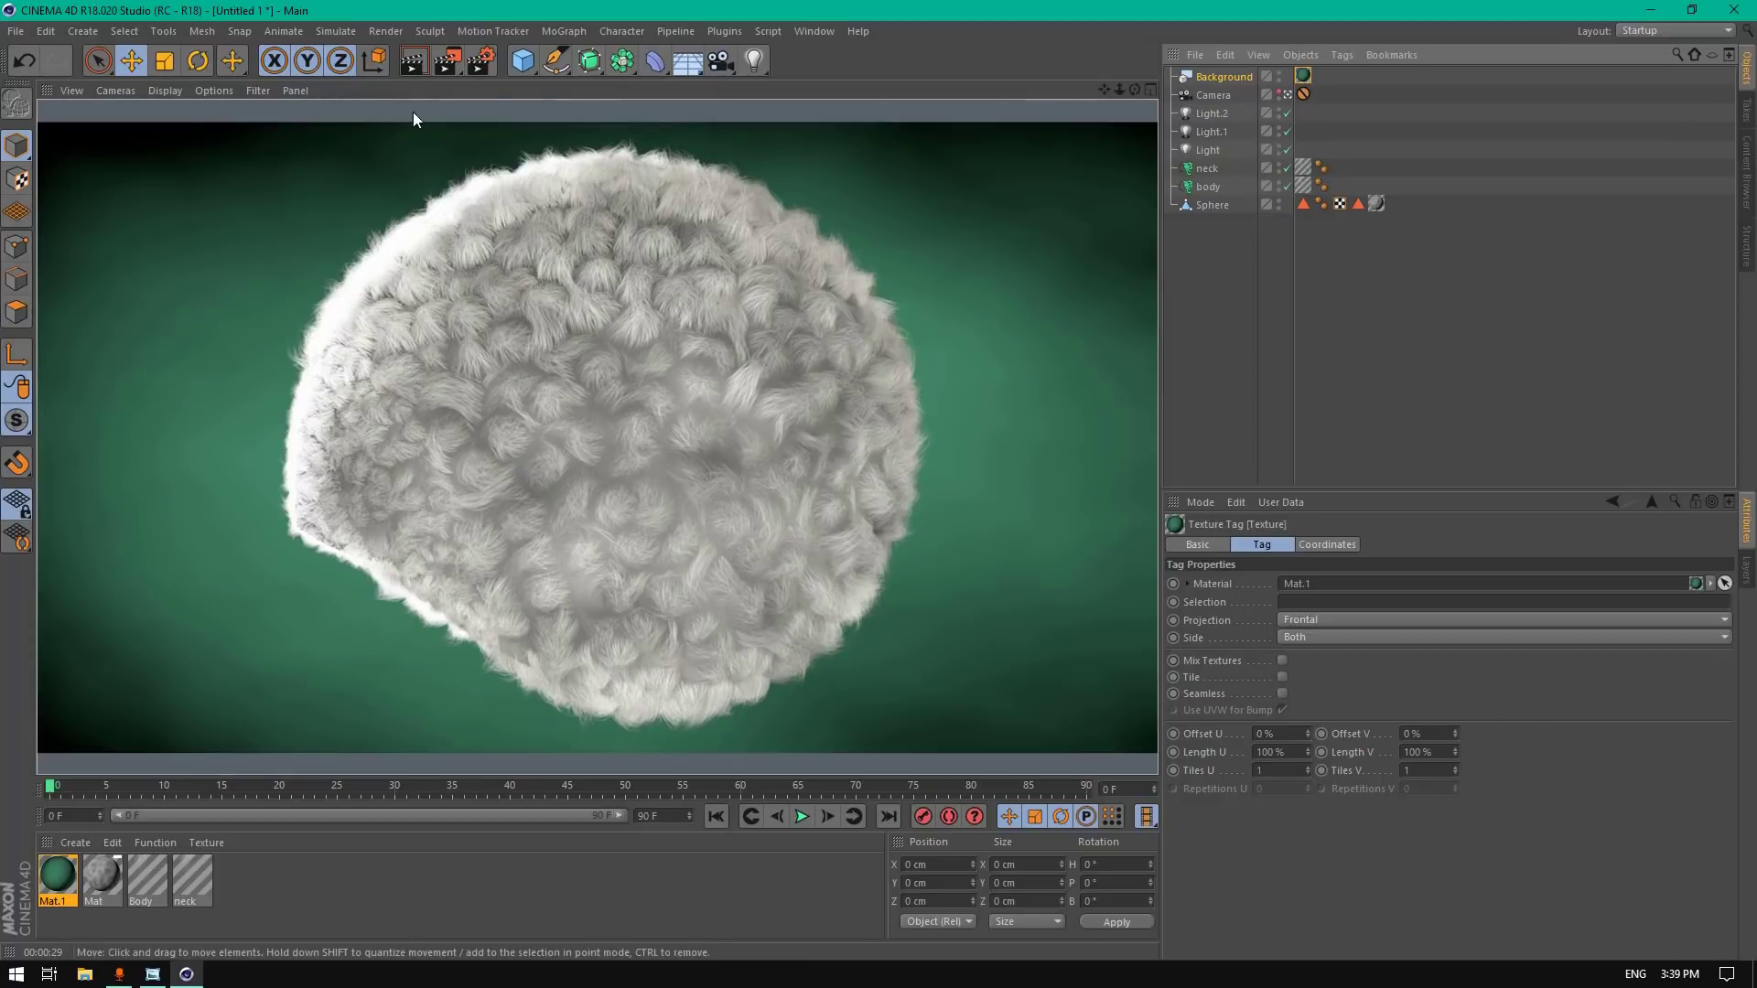
Step: Set the anti-aliasing to Best in the render settings, keeping the Standard renderer
left_click(473, 67)
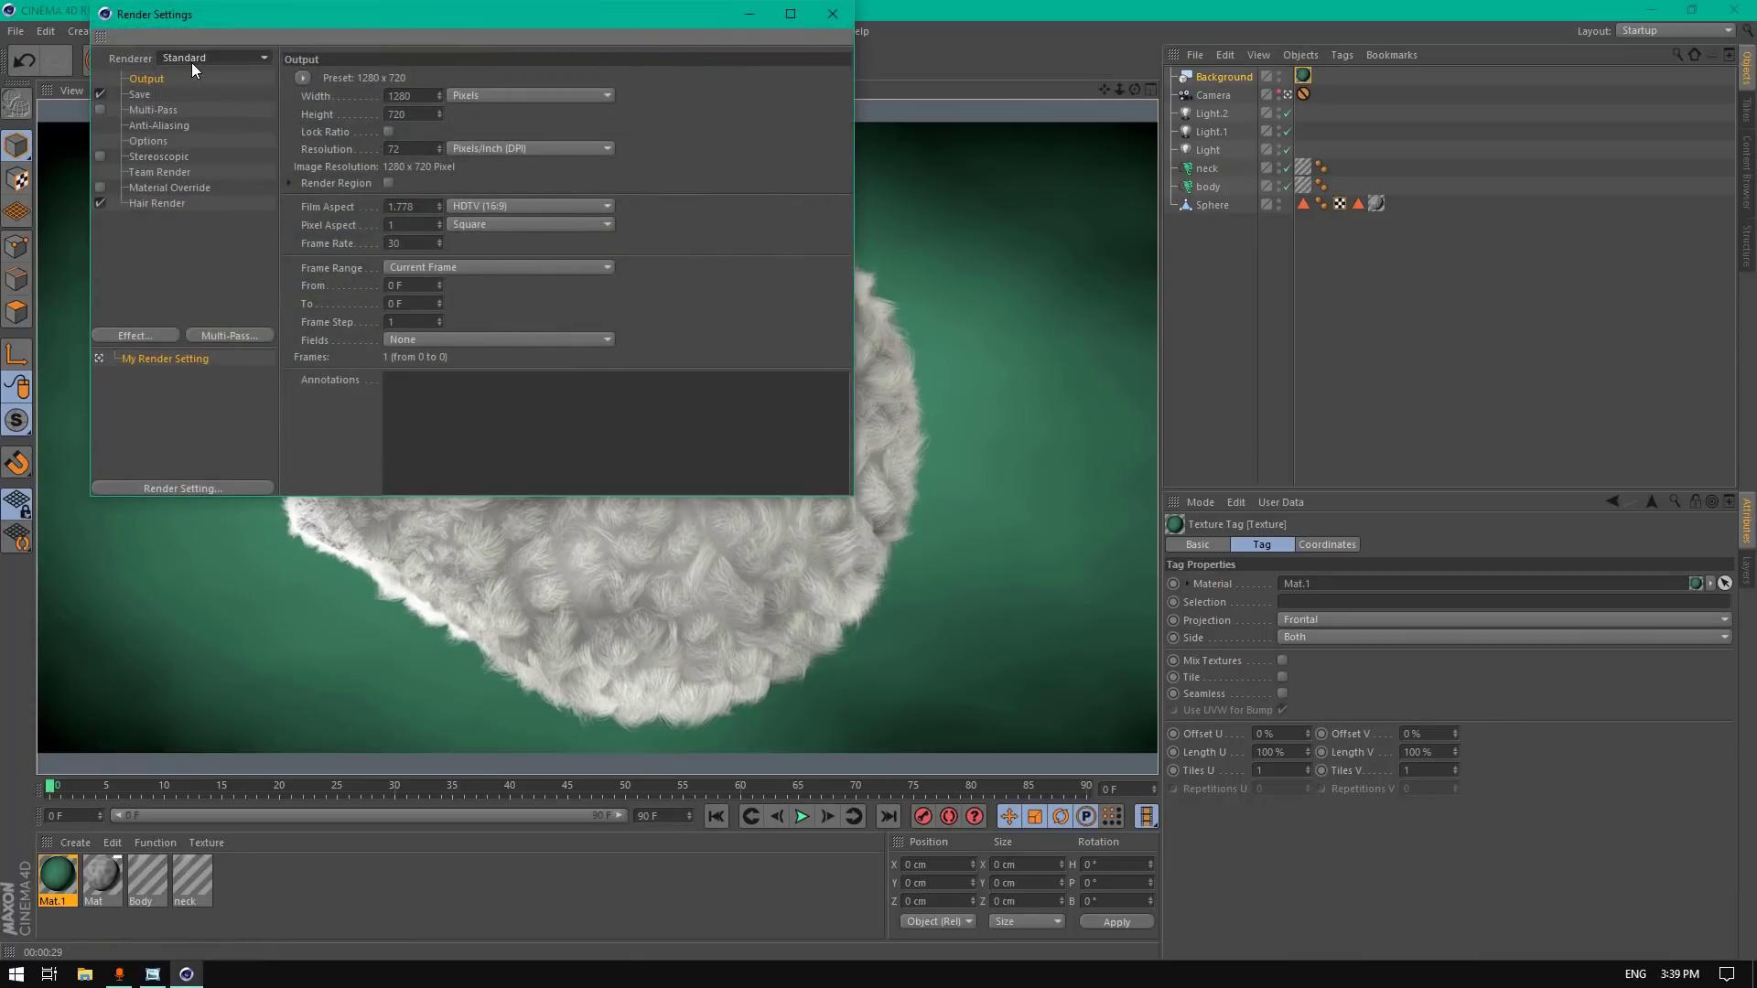
left_click(199, 58)
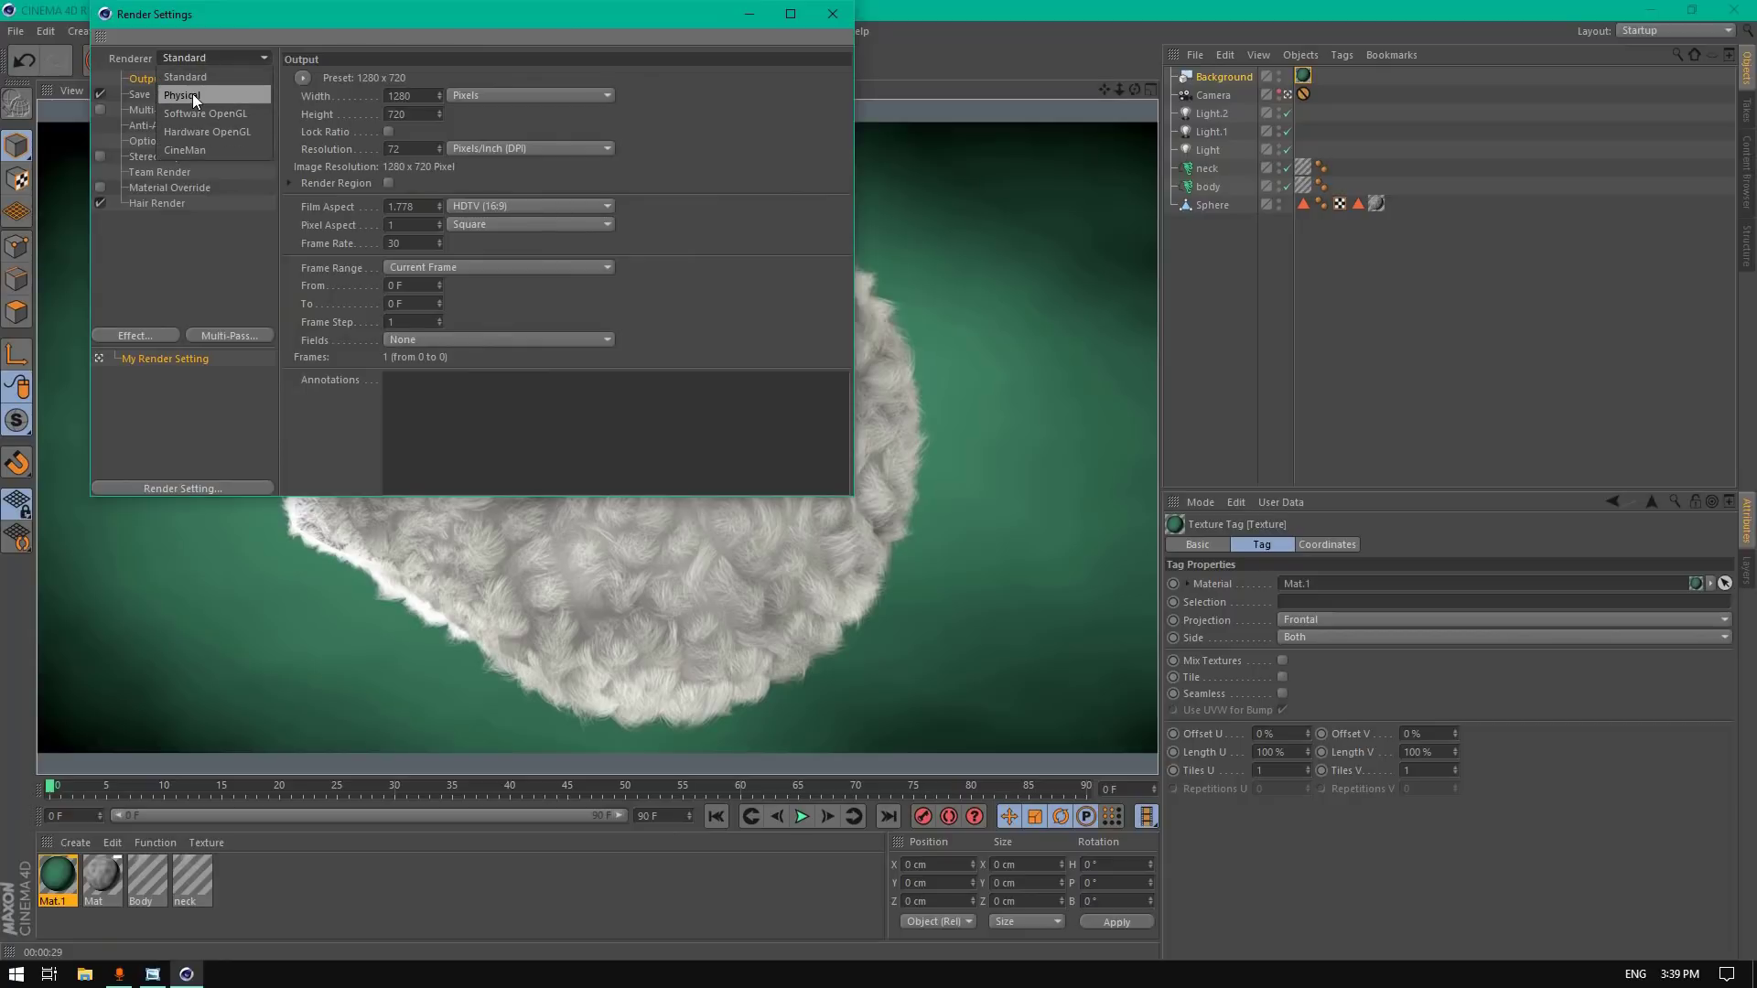
left_click(359, 10)
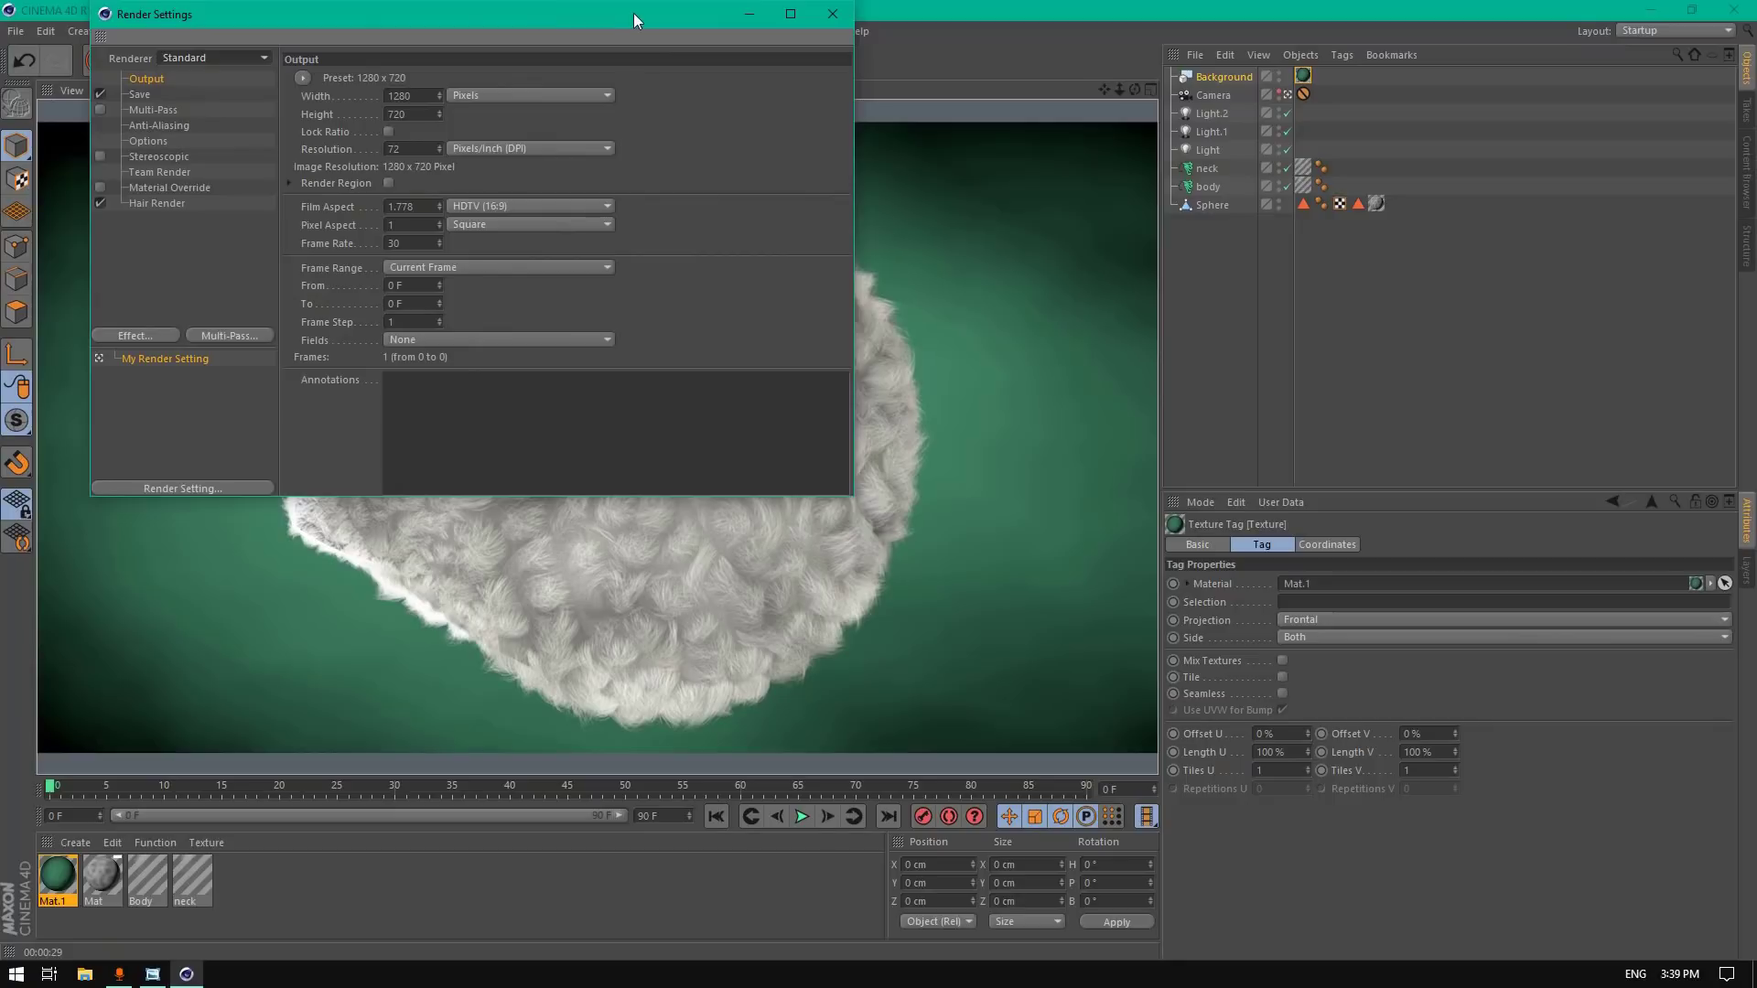
left_click_drag(633, 12, 861, 64)
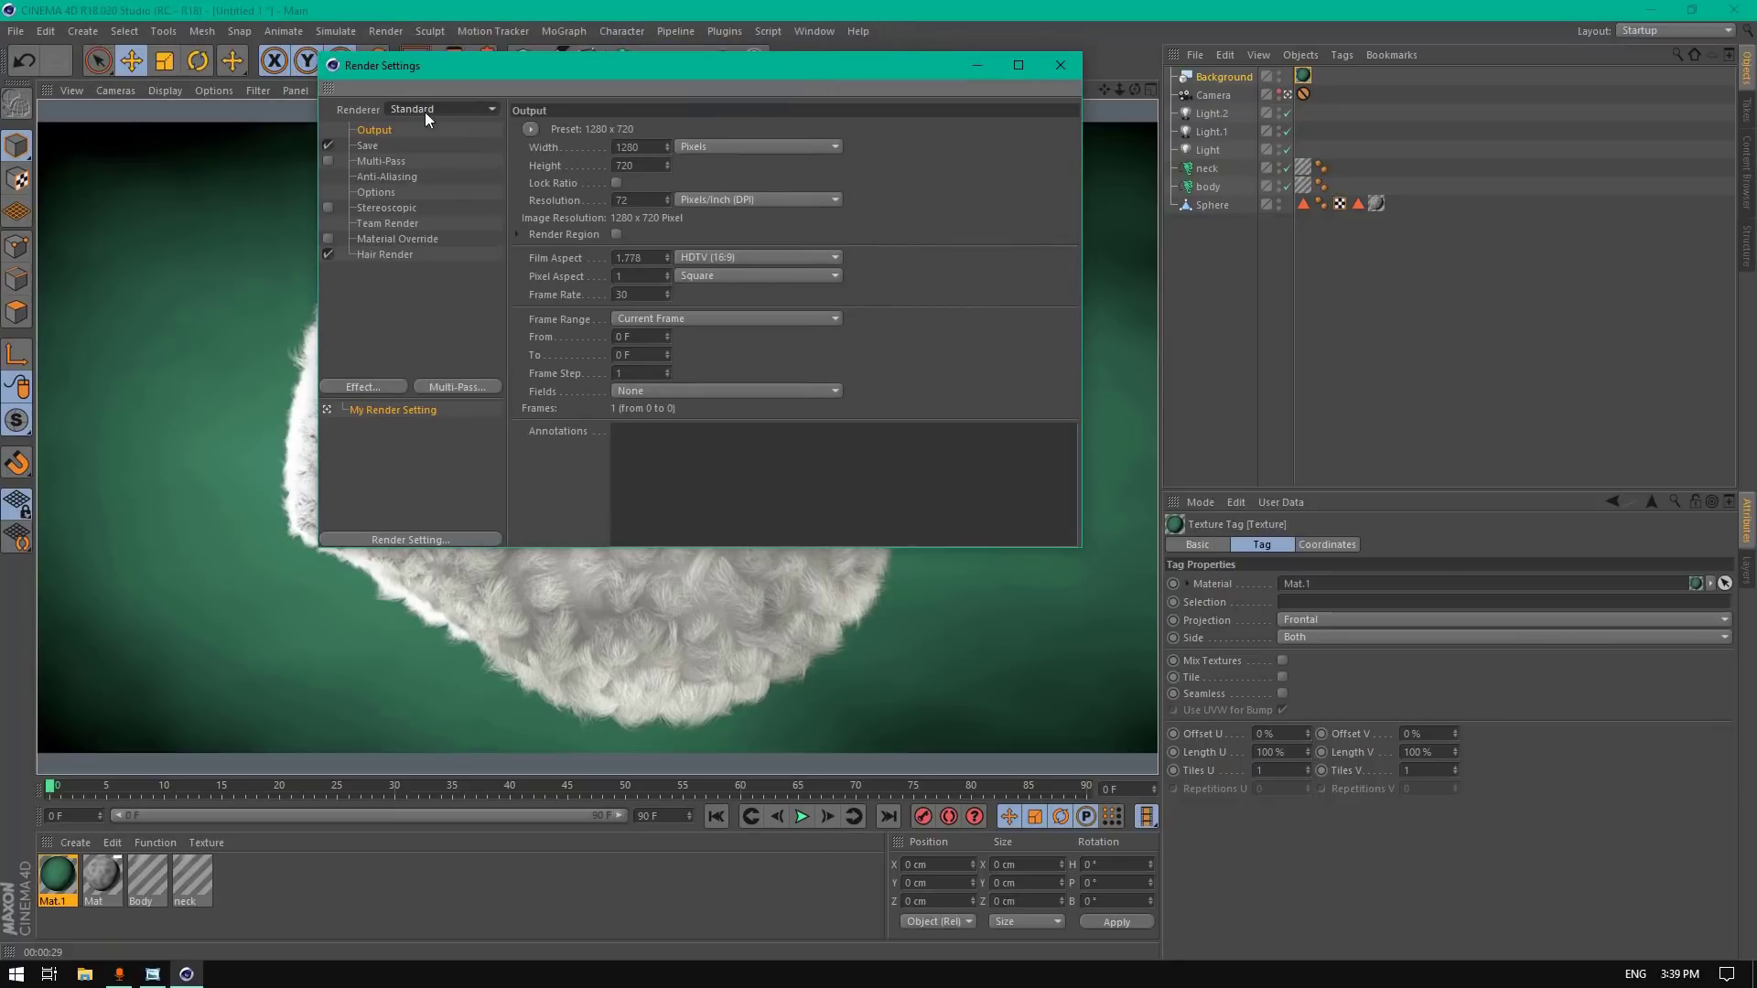
left_click(379, 178)
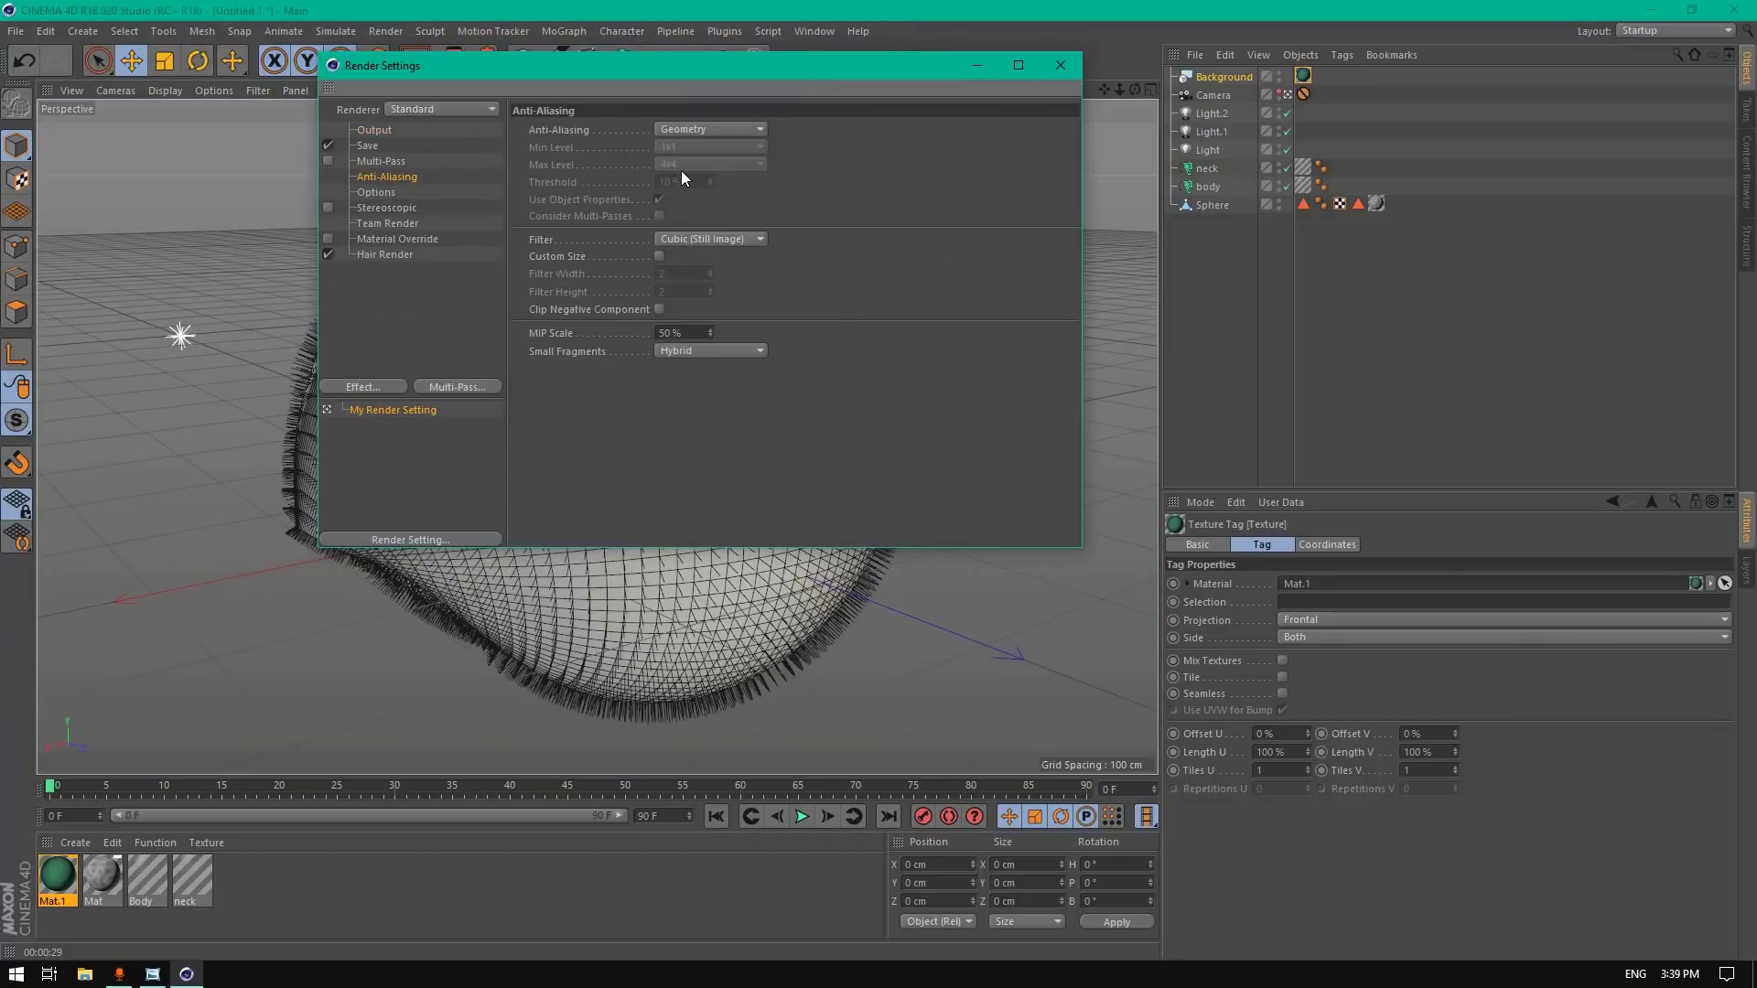
left_click(756, 130)
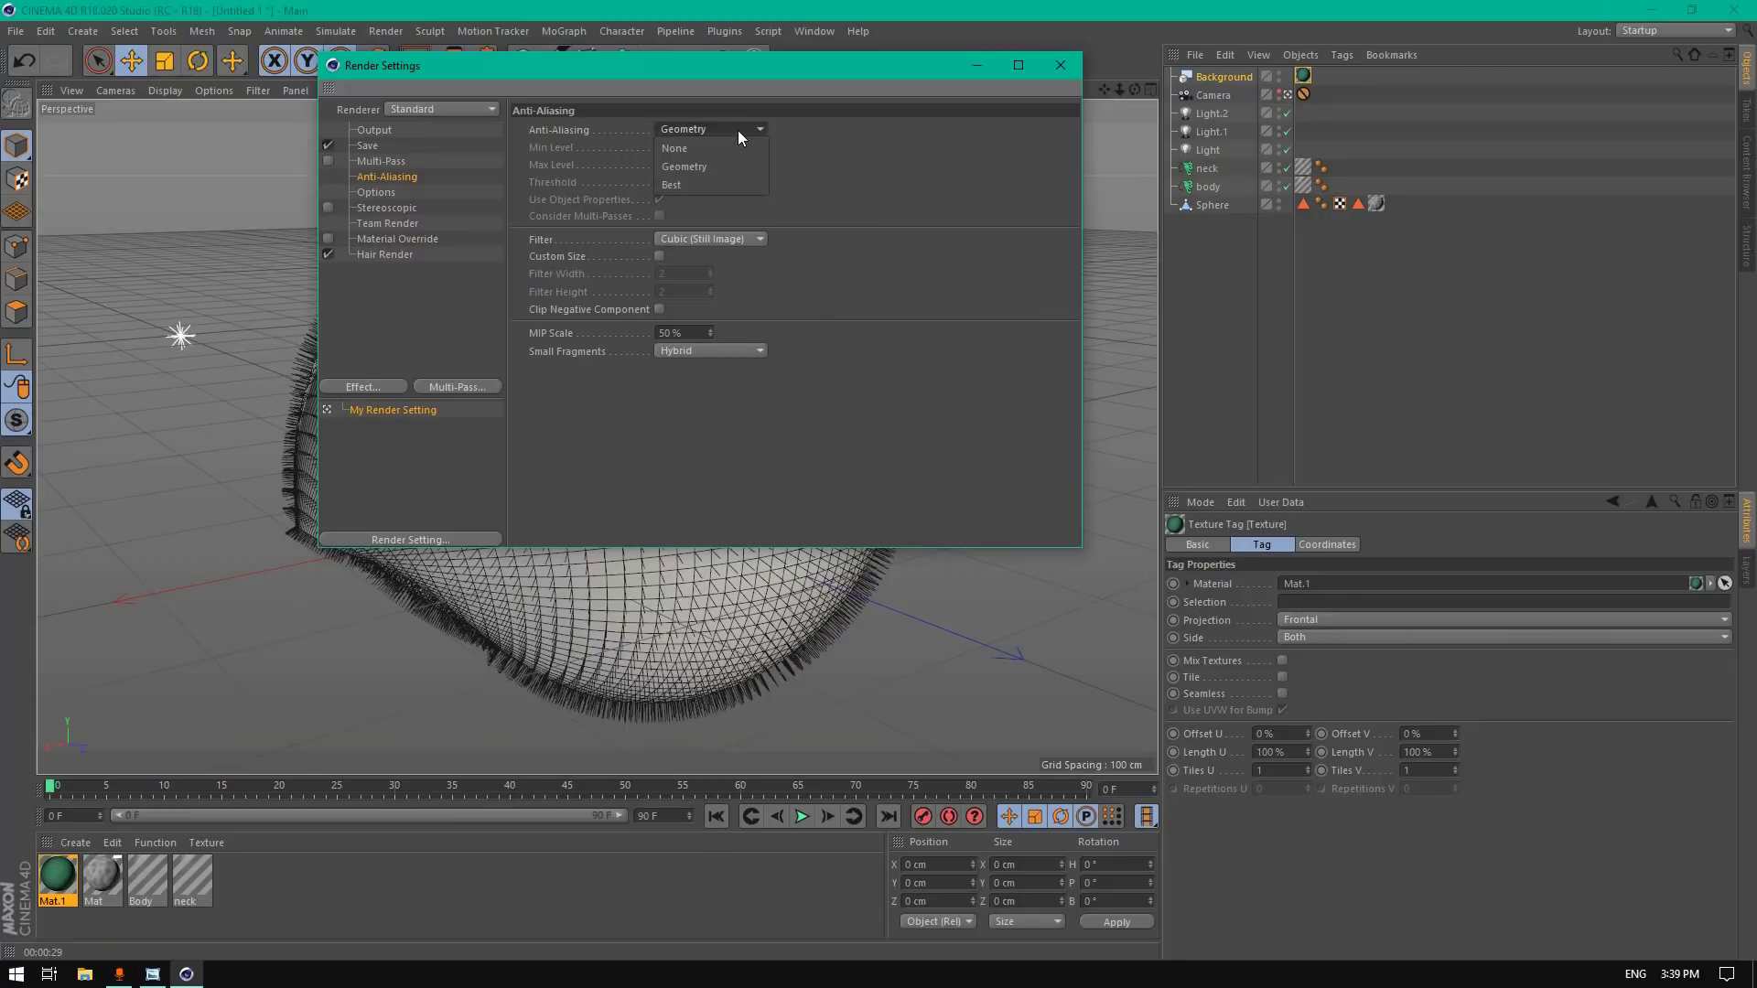
left_click(703, 185)
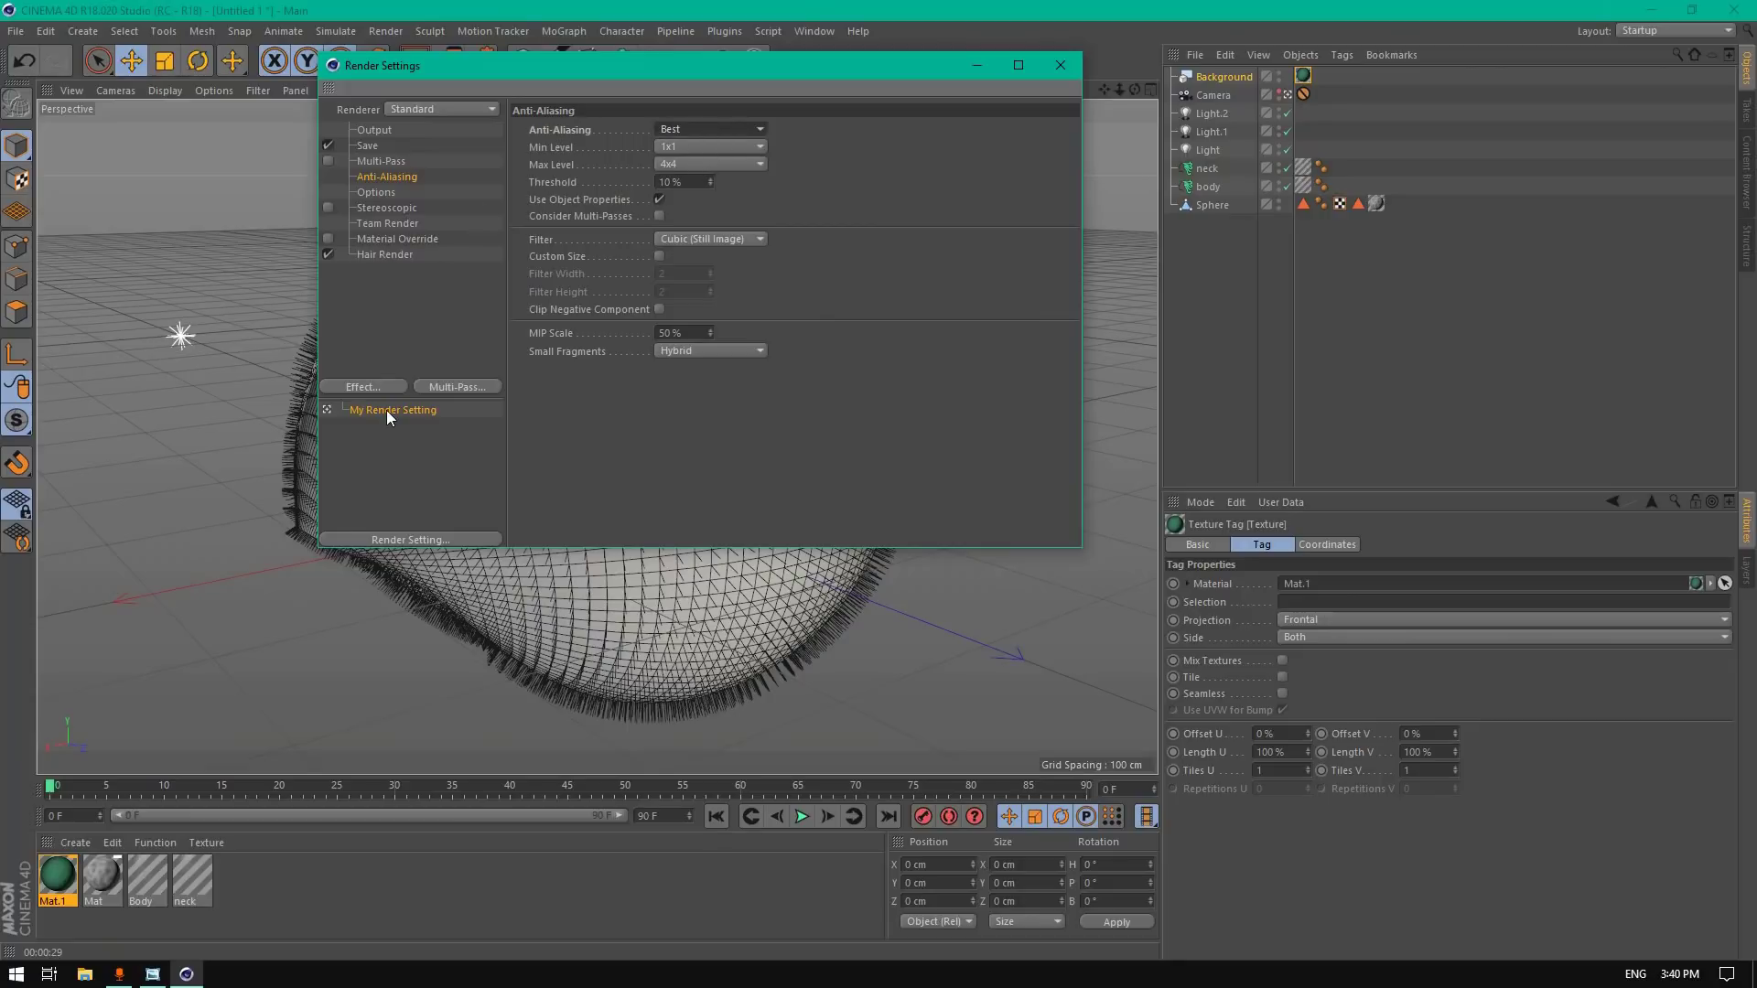
Step: Add the Ambient Occlusion effect to the render settings and render the camera view again
left_click(375, 388)
left_click(485, 497)
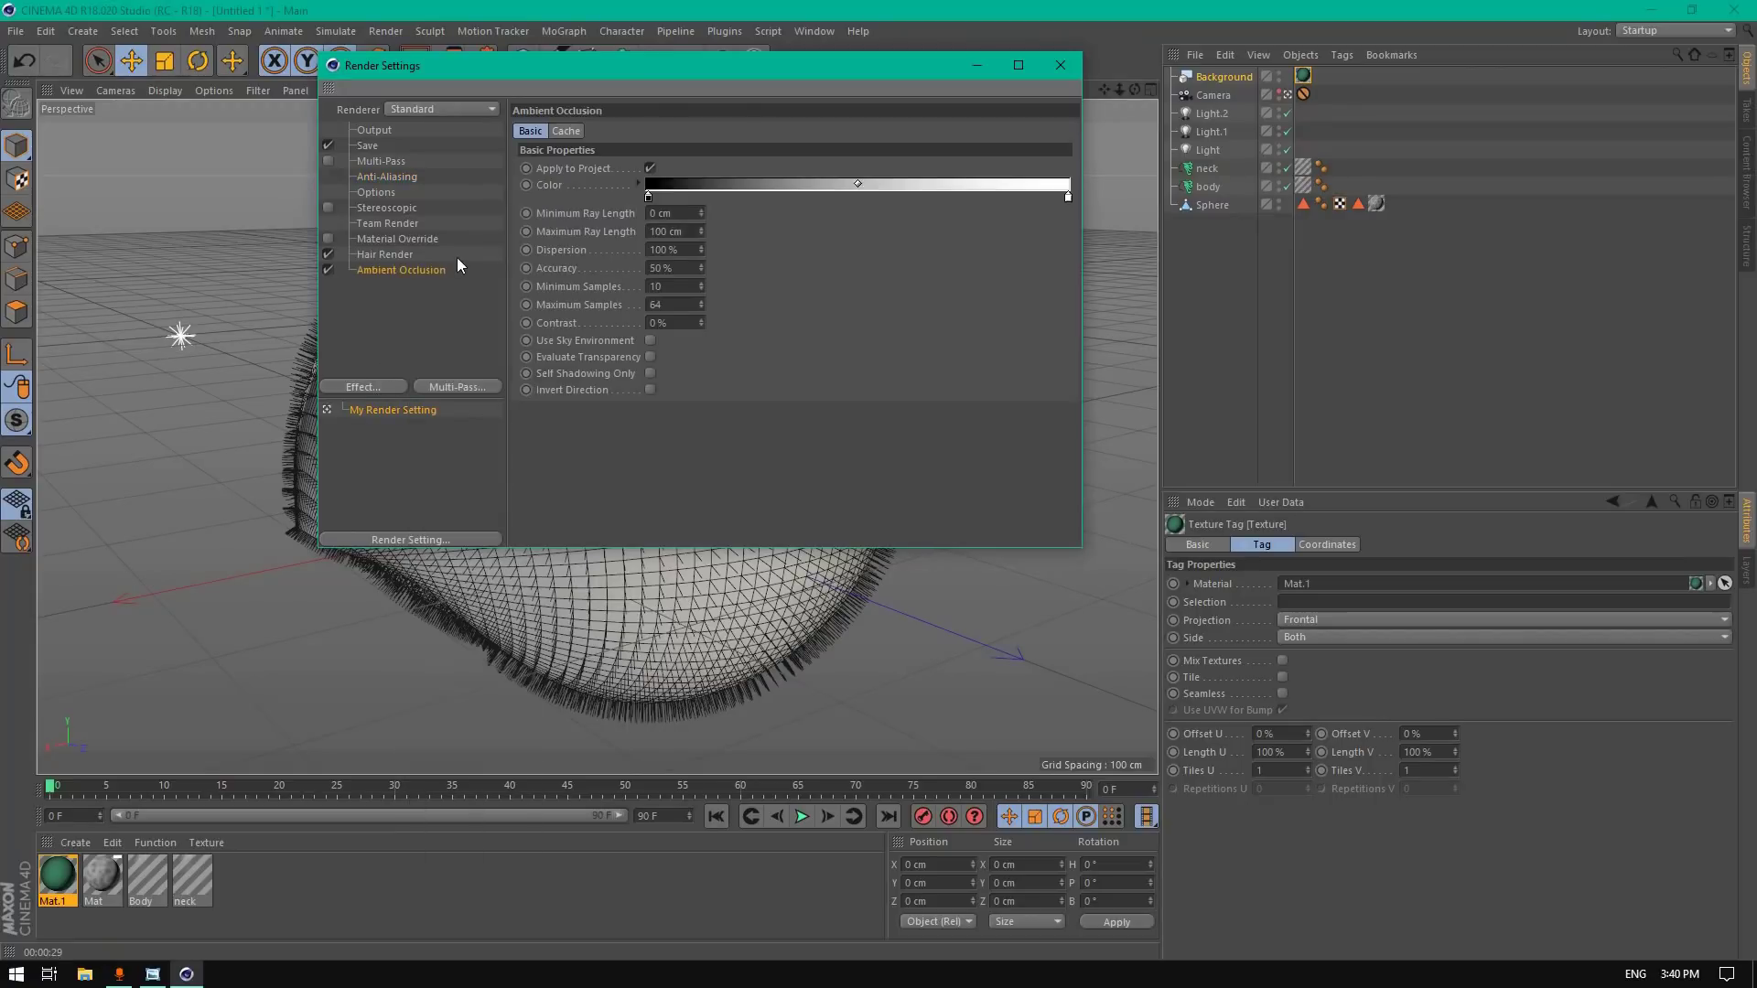
left_click(1060, 65)
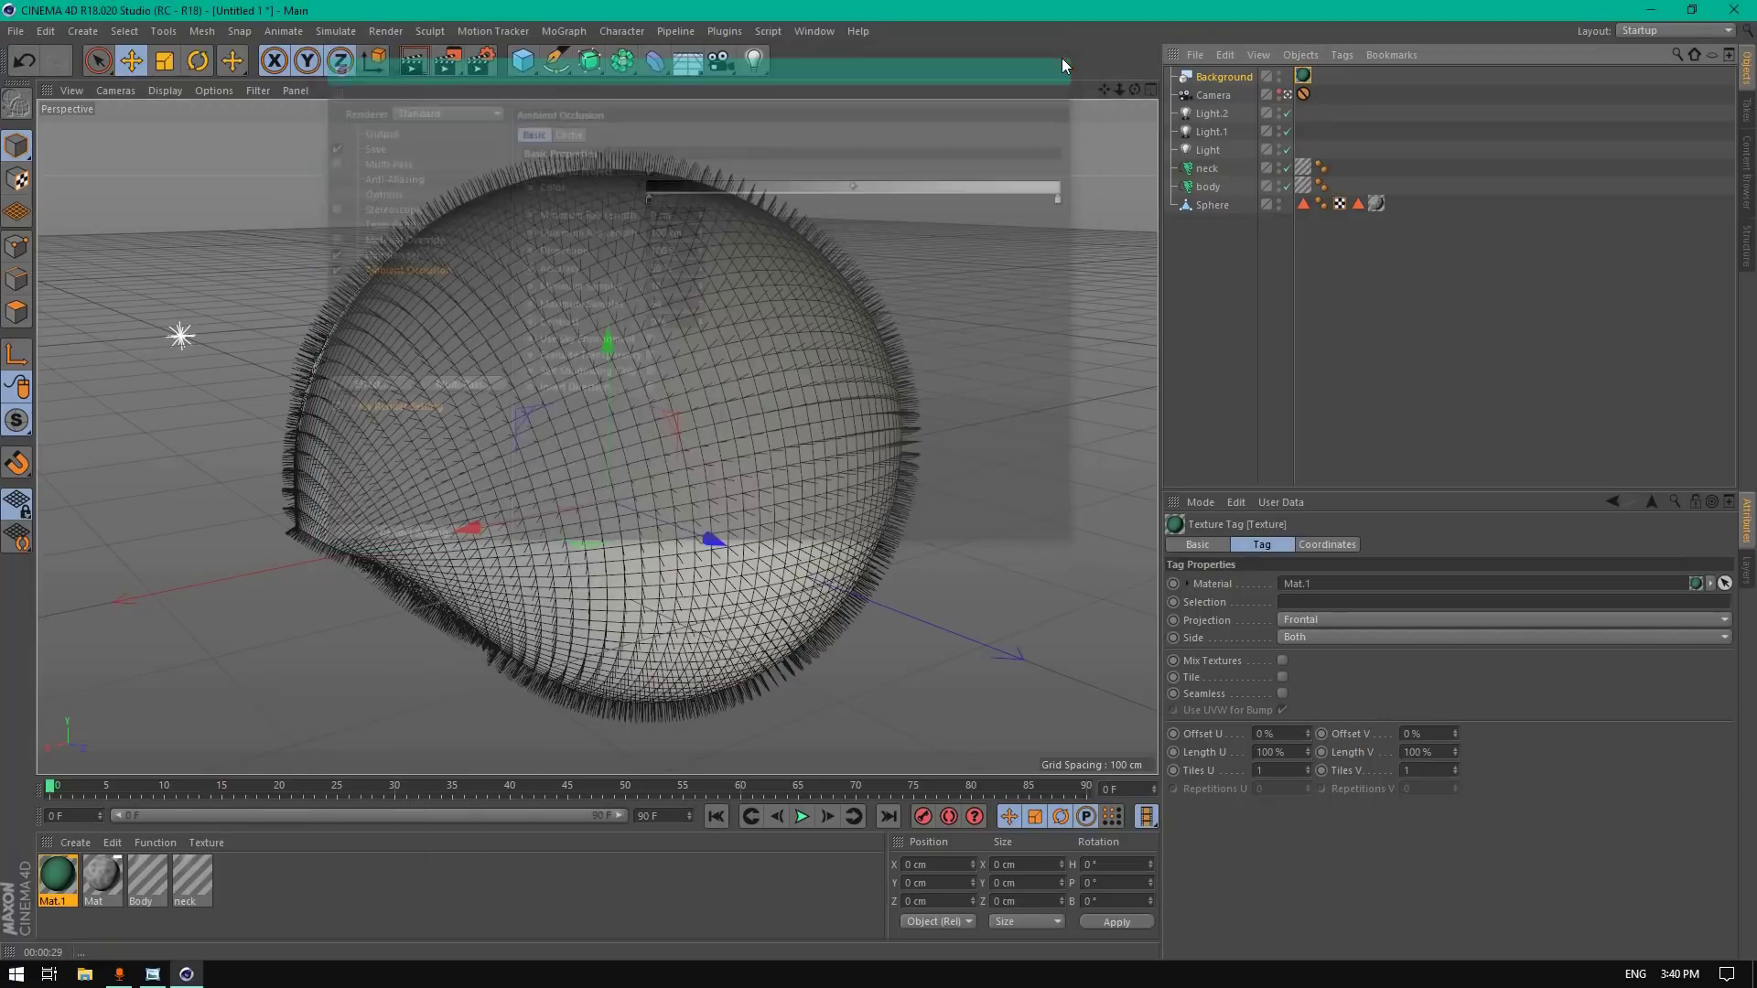
left_click(410, 64)
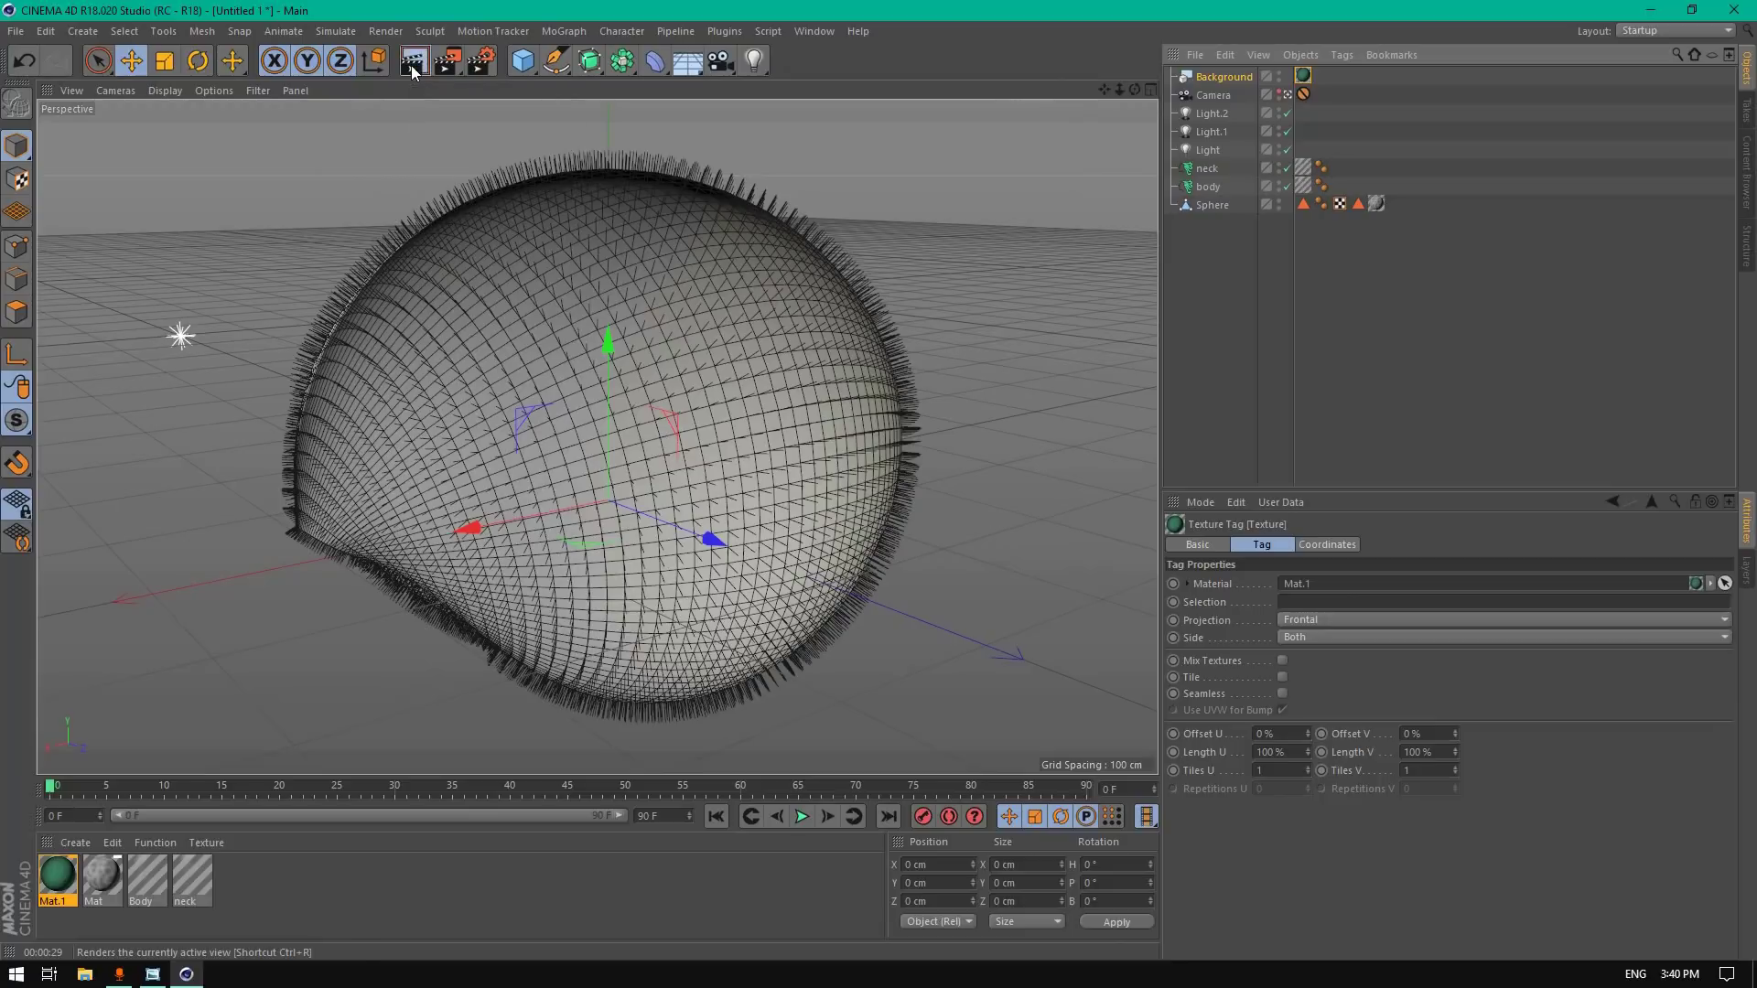